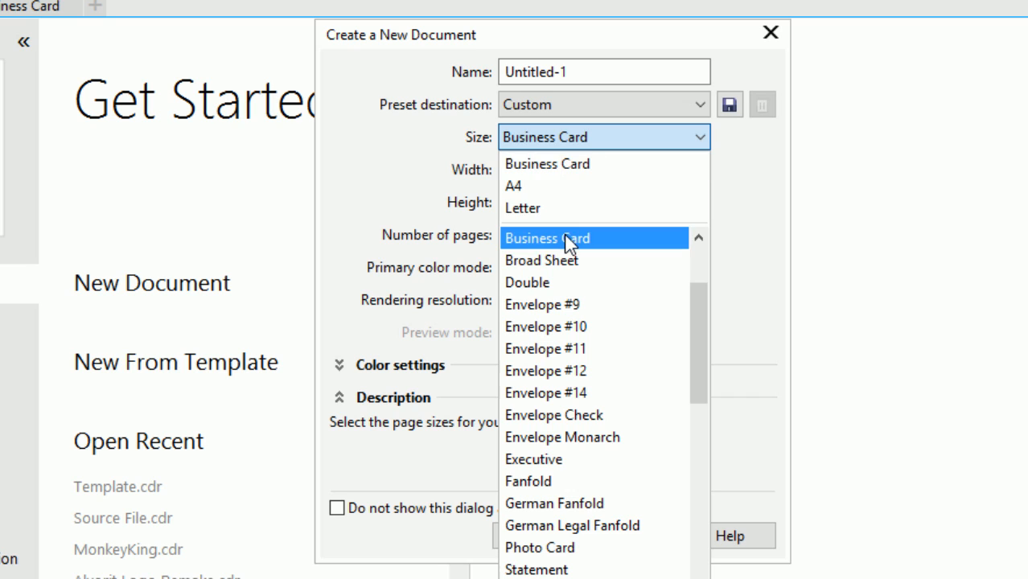
# - Choose the Business Card size, view it in pixels (1,050 × 600 px), and close the setup
pyautogui.click(537, 238)
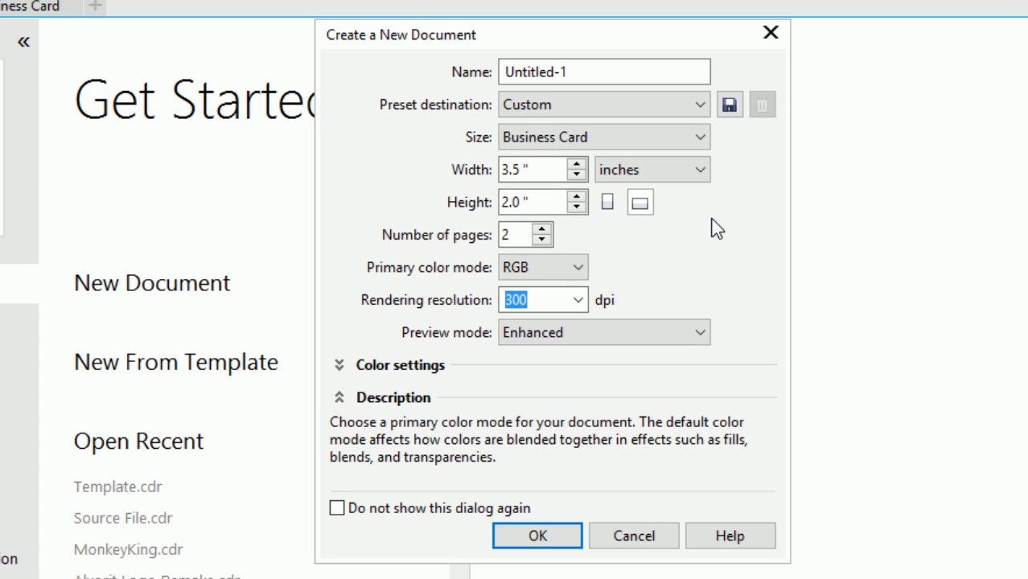
pyautogui.click(698, 169)
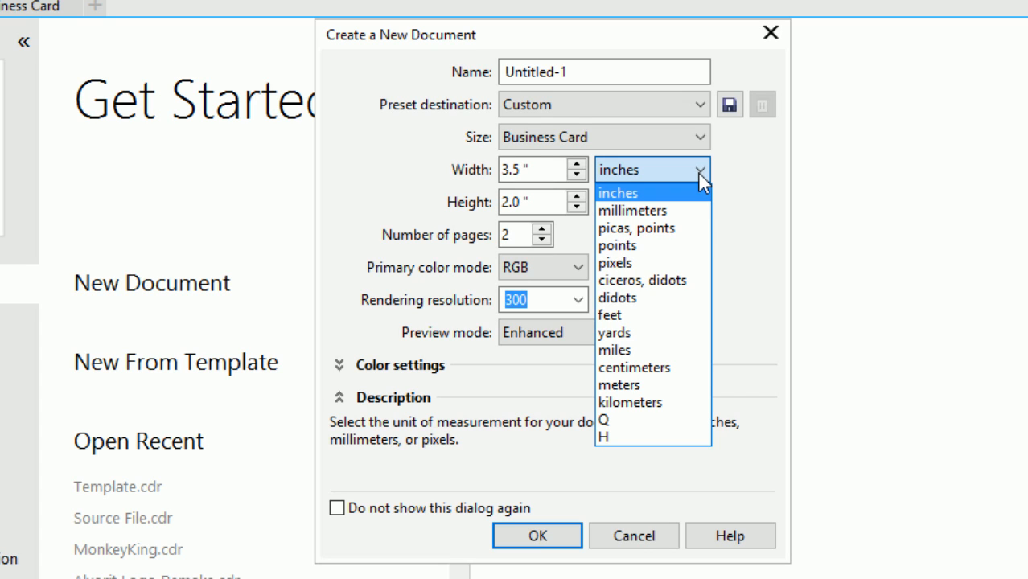
pyautogui.click(657, 266)
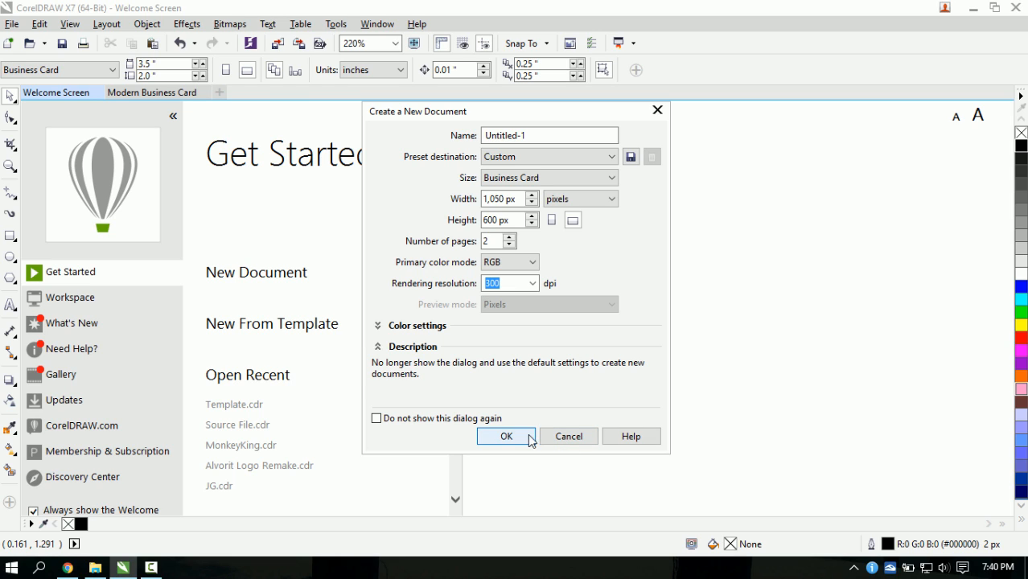
pyautogui.click(563, 437)
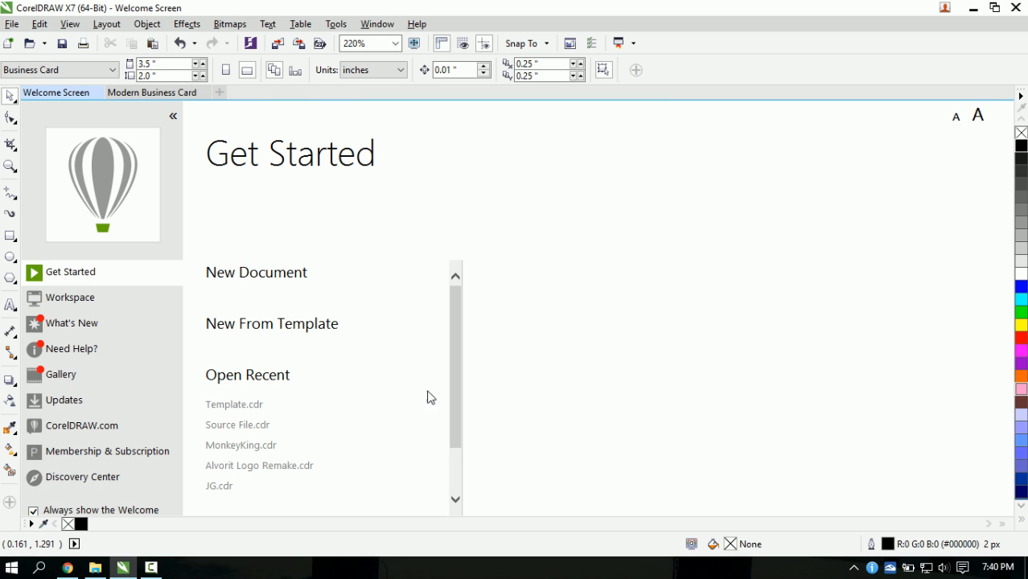
# - Switch to the Modern Business Card document, check the logo group, and return to page 1
pyautogui.click(154, 94)
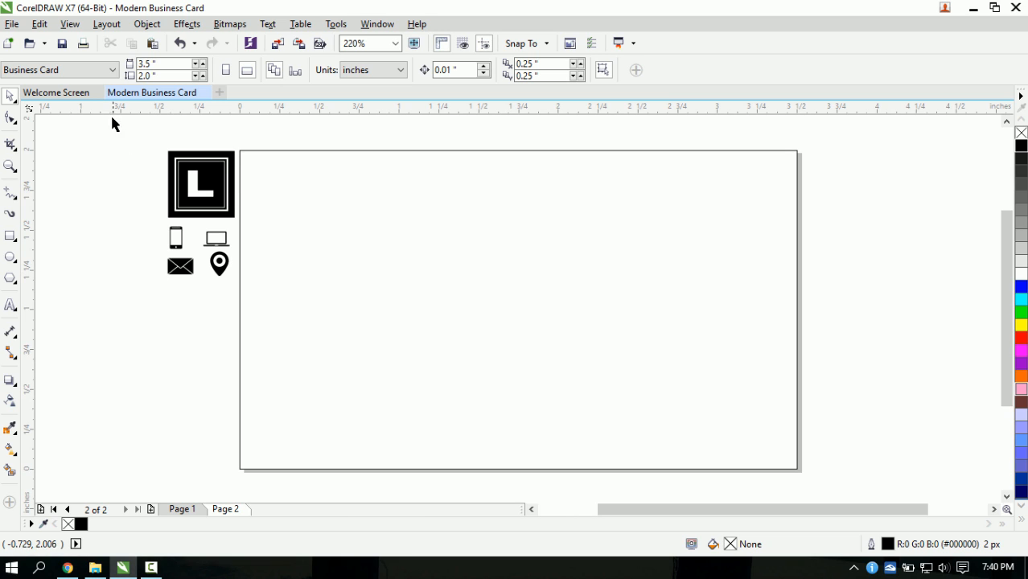
pyautogui.moveTo(112, 119); pyautogui.dragTo(319, 235)
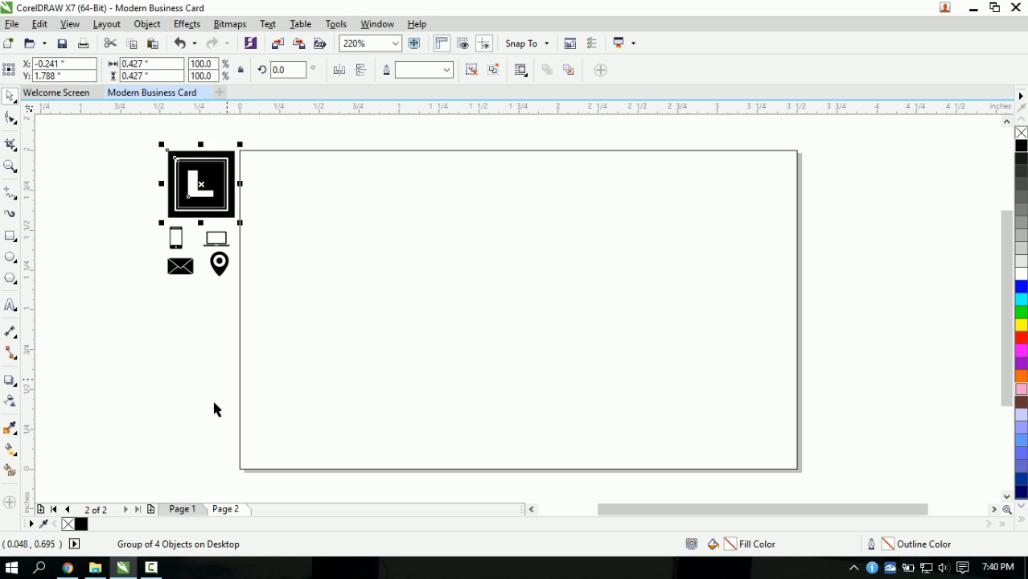
pyautogui.click(183, 426)
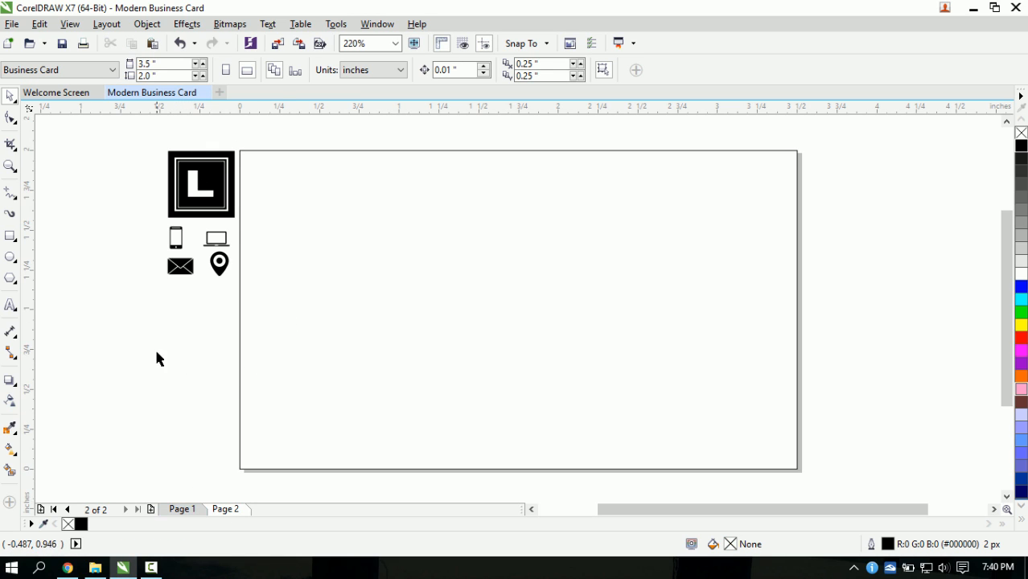
pyautogui.click(182, 509)
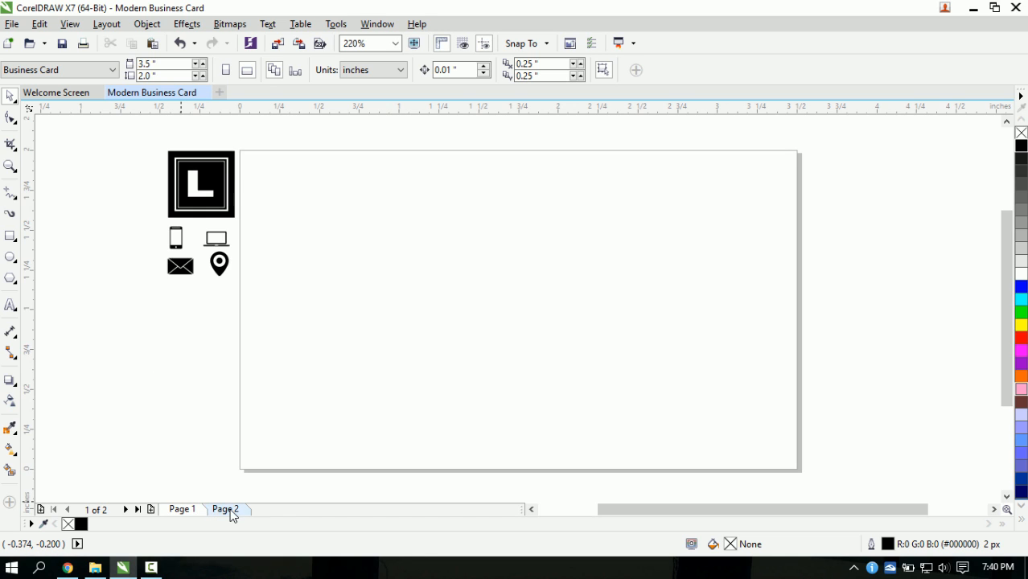
pyautogui.click(230, 510)
pyautogui.click(196, 513)
# - Draw a rectangle covering the whole card and try outline settings of None and Hairline
pyautogui.doubleClick(10, 238)
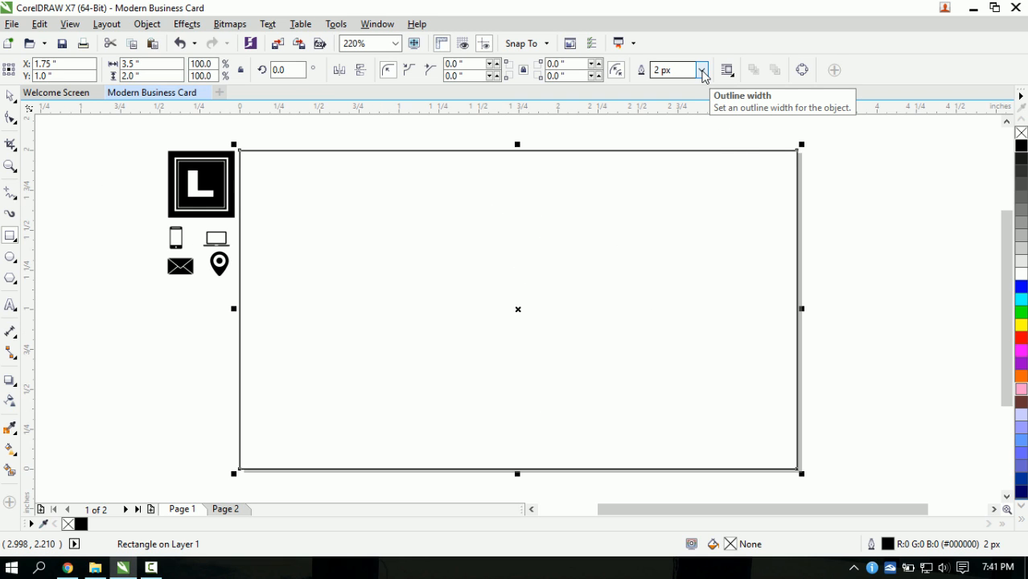
pyautogui.click(702, 71)
pyautogui.click(676, 87)
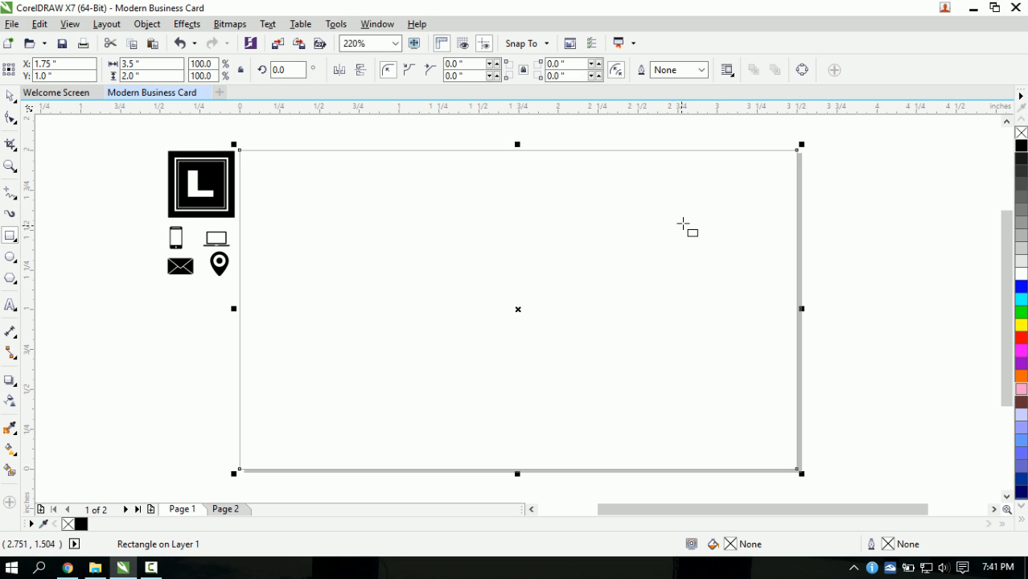
pyautogui.click(702, 72)
pyautogui.click(682, 101)
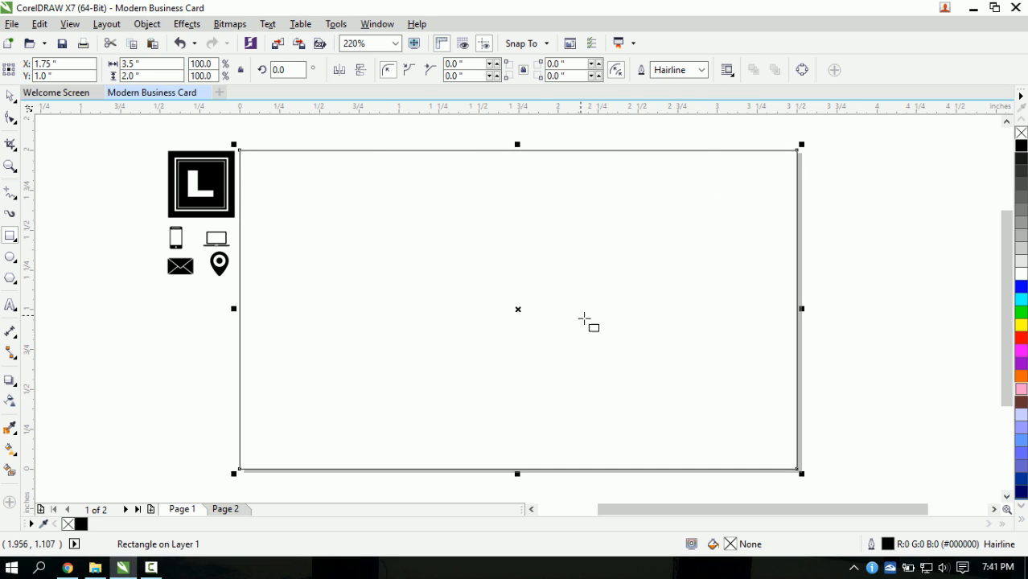
pyautogui.click(7, 100)
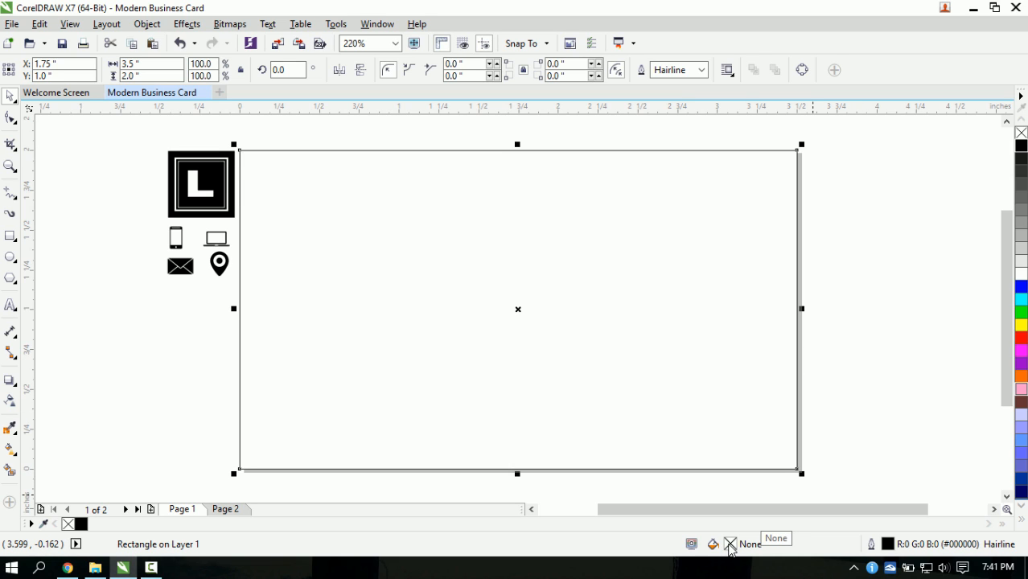
# - Fill the rectangle with uniform dark grey #4A4947 and set its outline to None
pyautogui.doubleClick(730, 545)
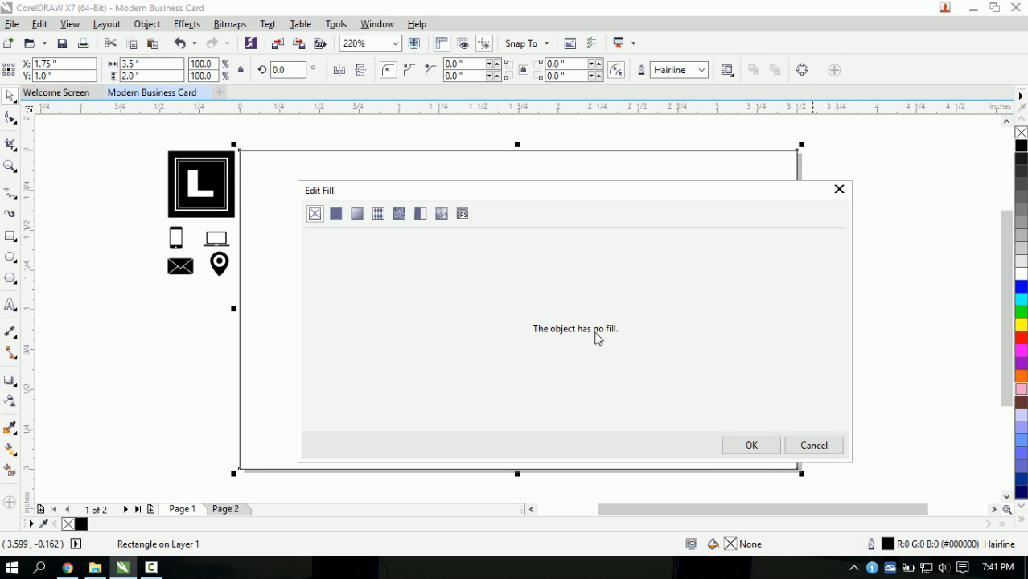
pyautogui.click(337, 214)
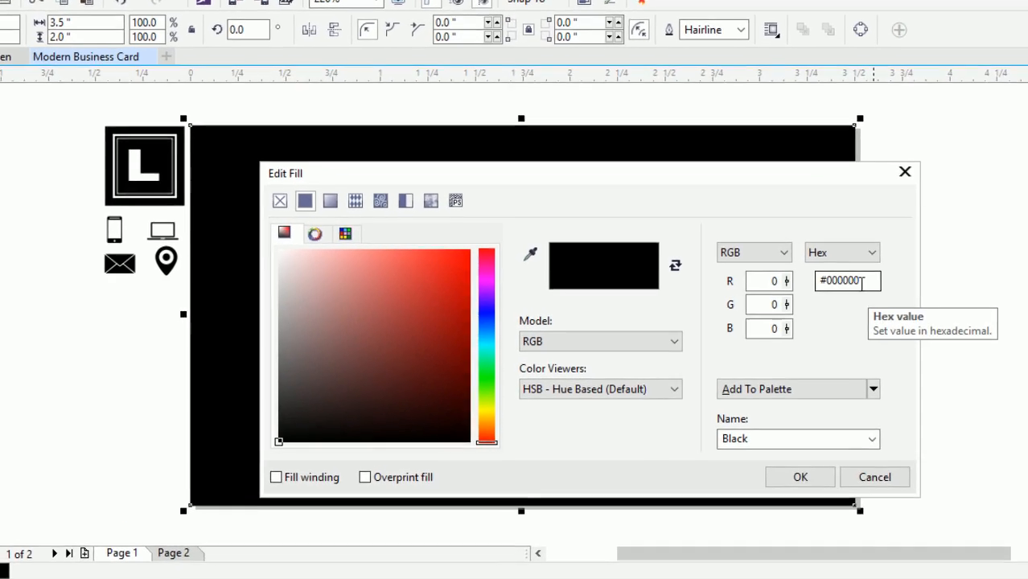
pyautogui.moveTo(862, 283); pyautogui.dragTo(826, 284)
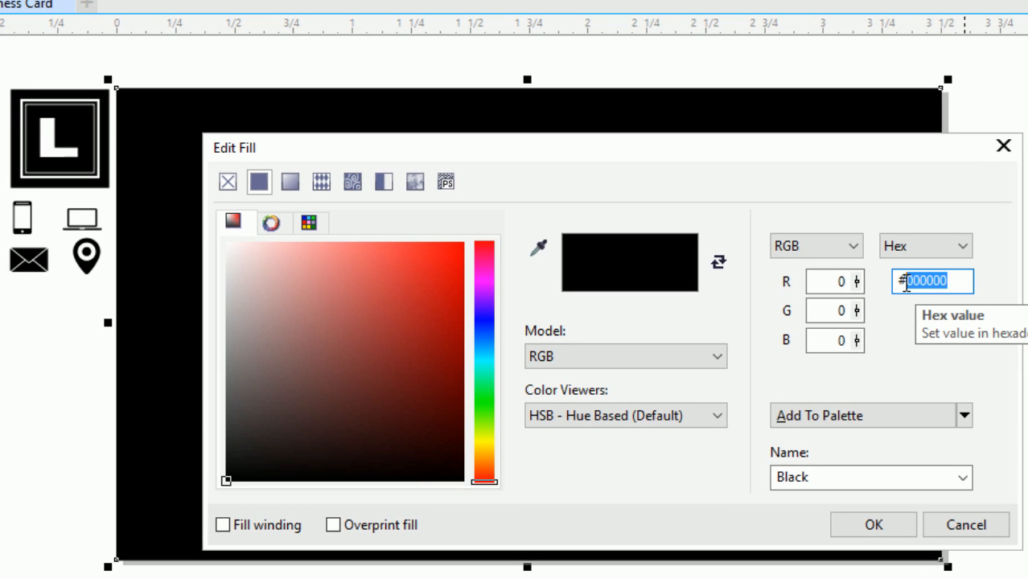
pyautogui.write('0')
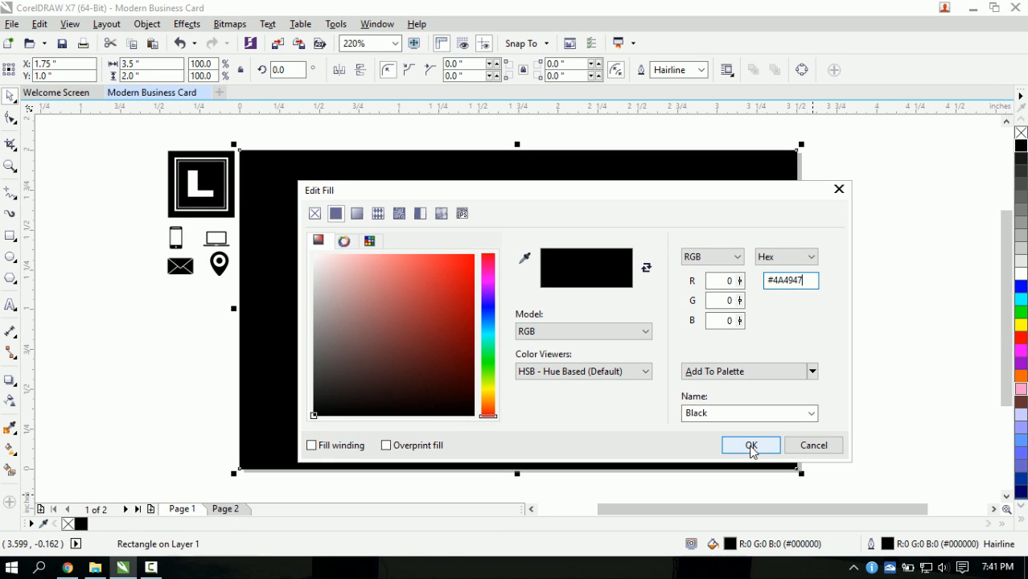
pyautogui.click(751, 446)
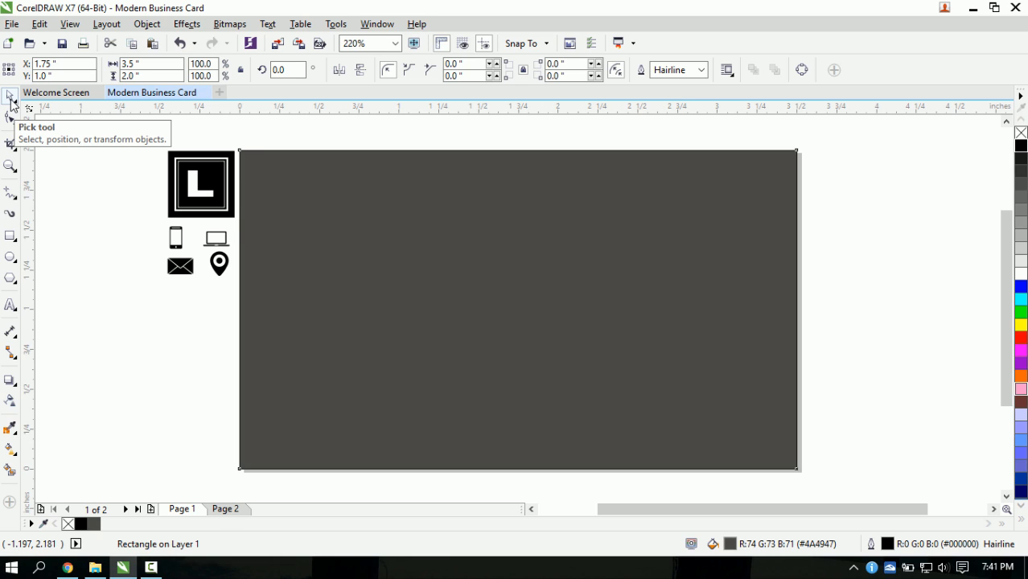
pyautogui.click(701, 70)
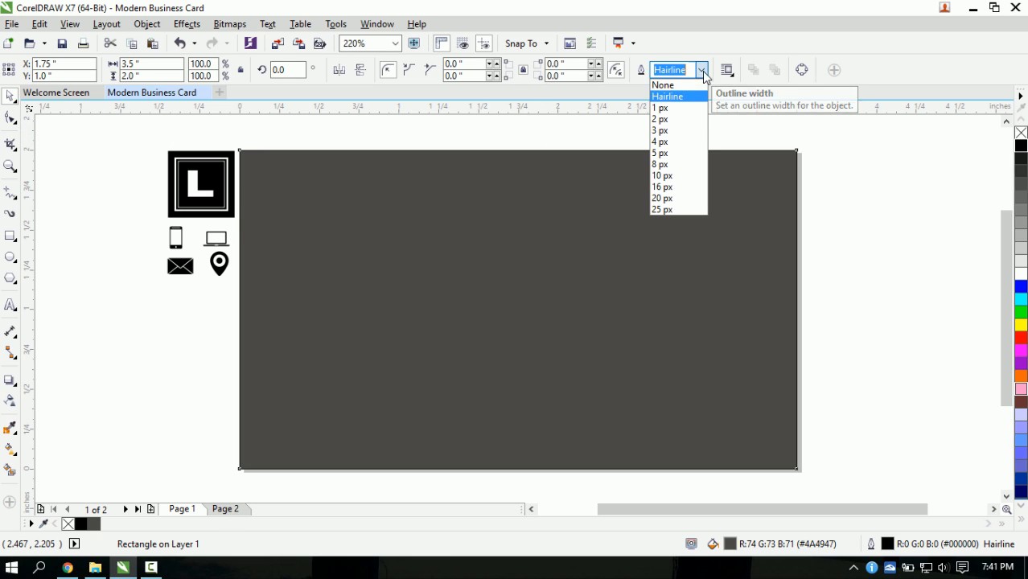
pyautogui.click(674, 85)
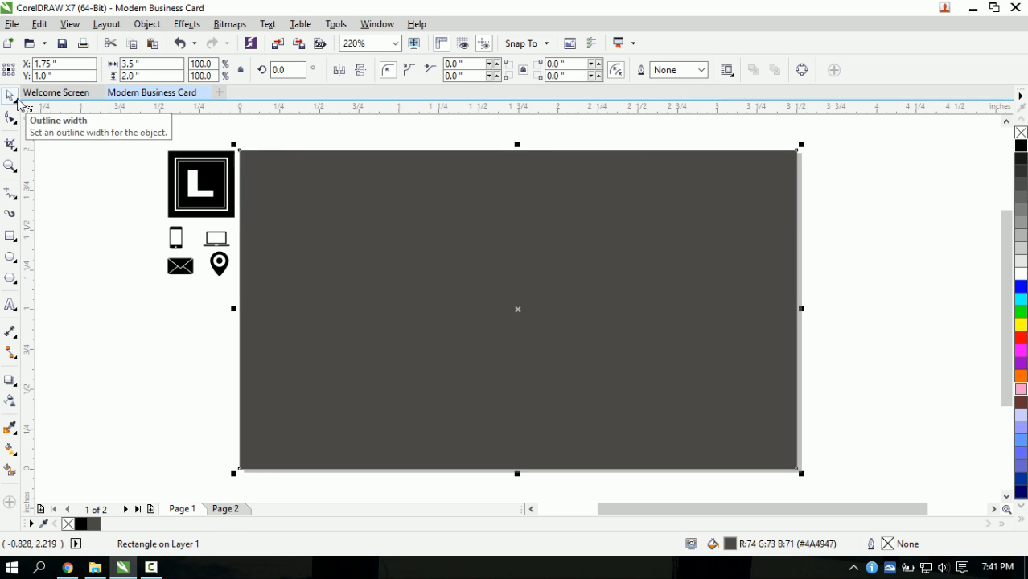
pyautogui.click(63, 187)
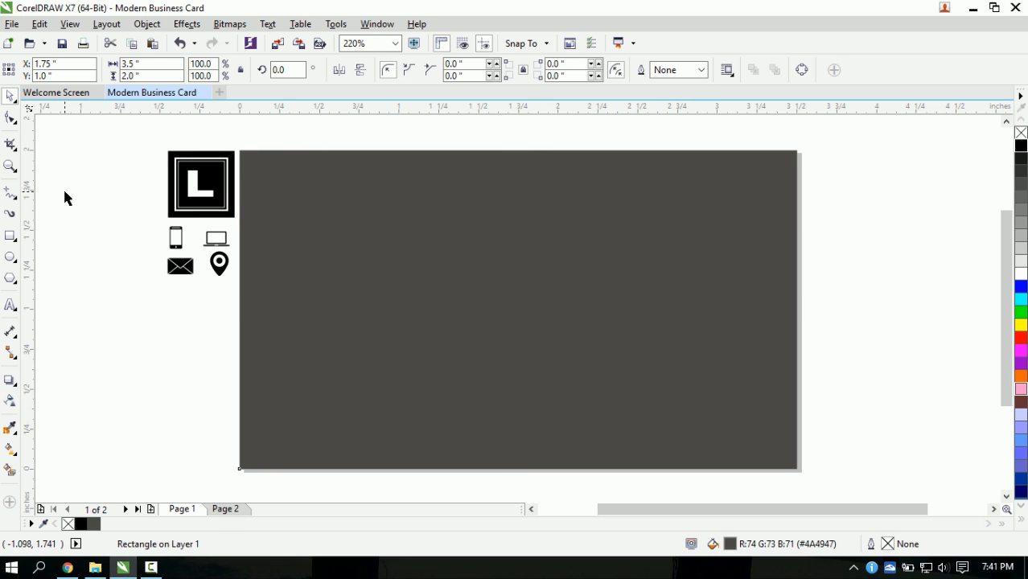
# - Lock the dark grey background rectangle with Object > Lock > Lock Object
pyautogui.click(601, 338)
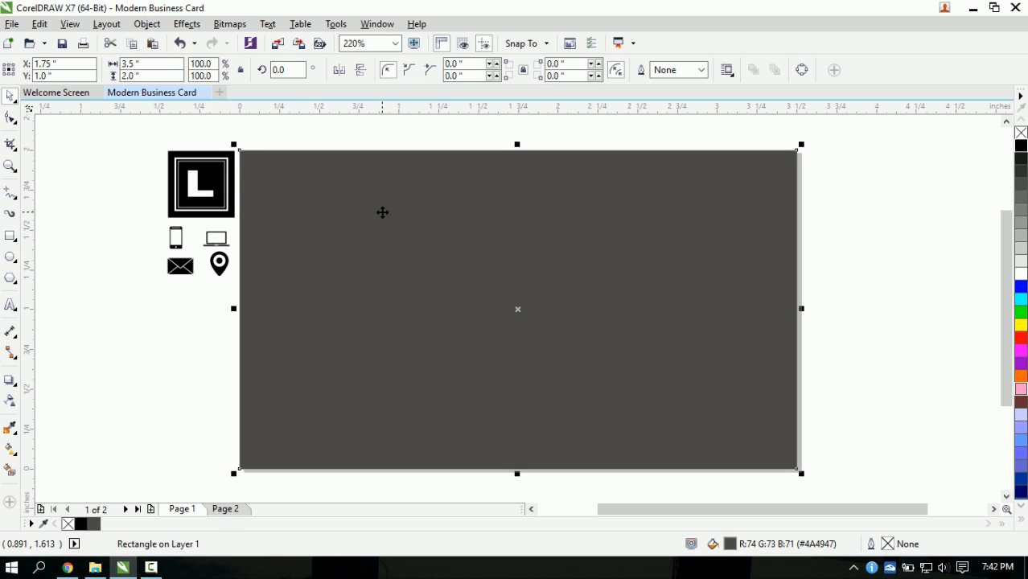
pyautogui.click(147, 25)
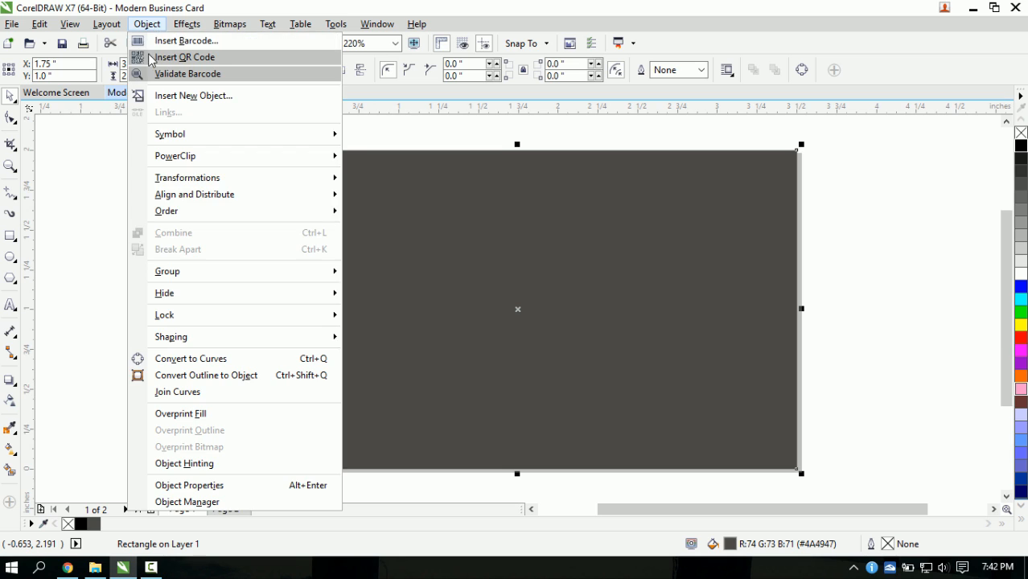
pyautogui.moveTo(285, 317)
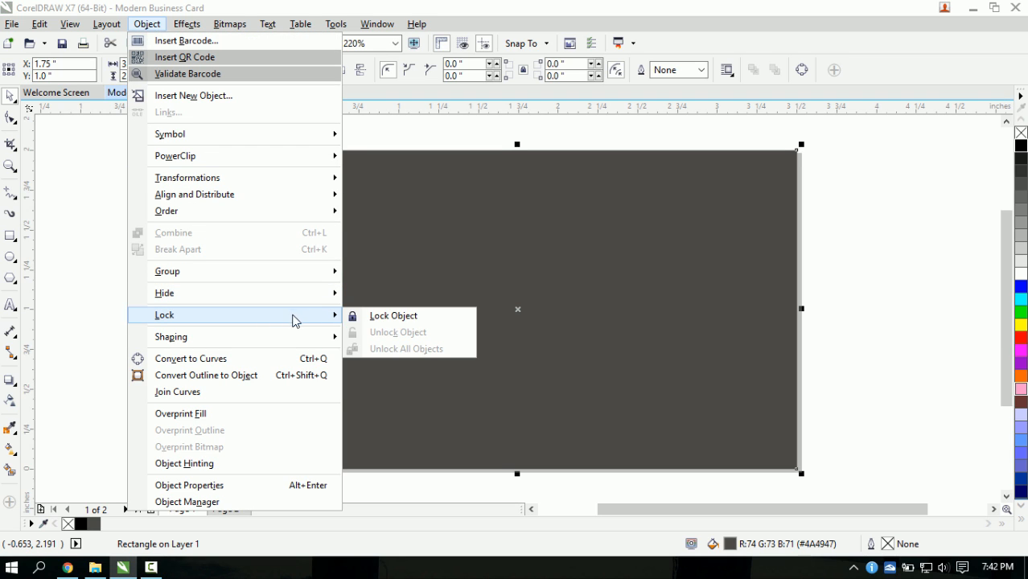
pyautogui.click(393, 322)
pyautogui.click(806, 323)
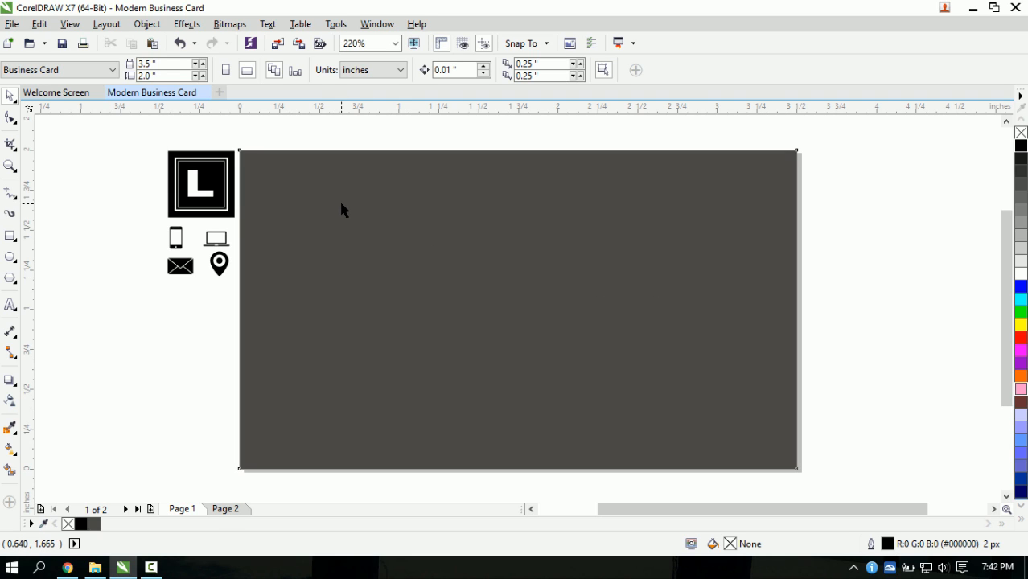
# - Add a second rectangle and narrow it to half the card width, 1.75 inches
pyautogui.doubleClick(11, 240)
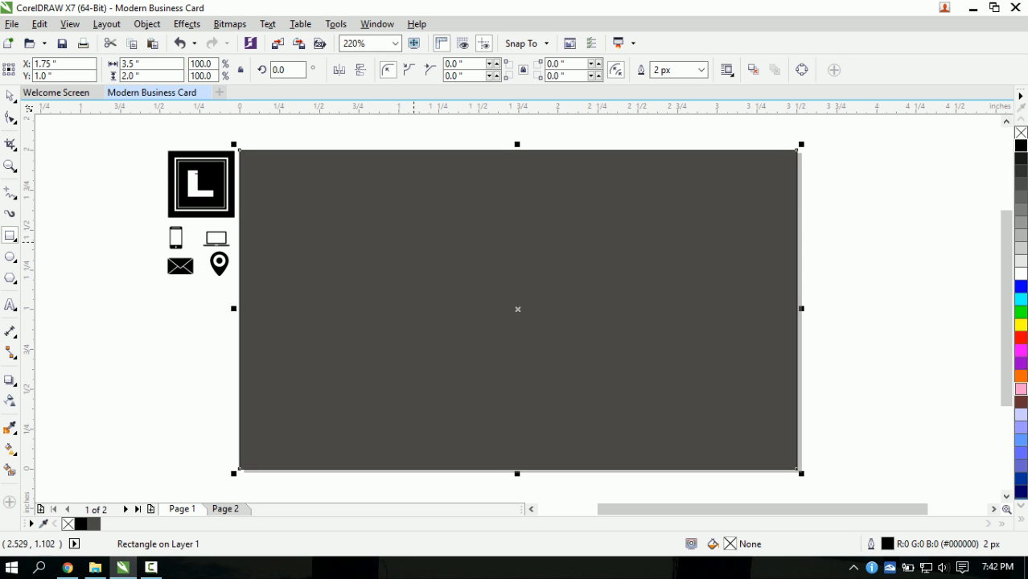
pyautogui.click(11, 97)
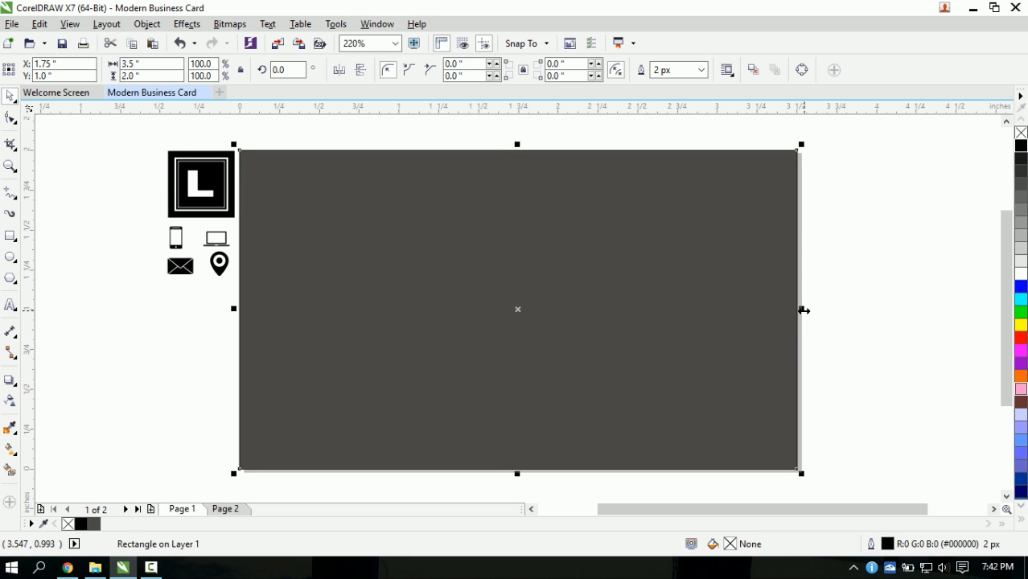
pyautogui.moveTo(801, 308); pyautogui.dragTo(502, 308)
pyautogui.moveTo(554, 309); pyautogui.dragTo(522, 309)
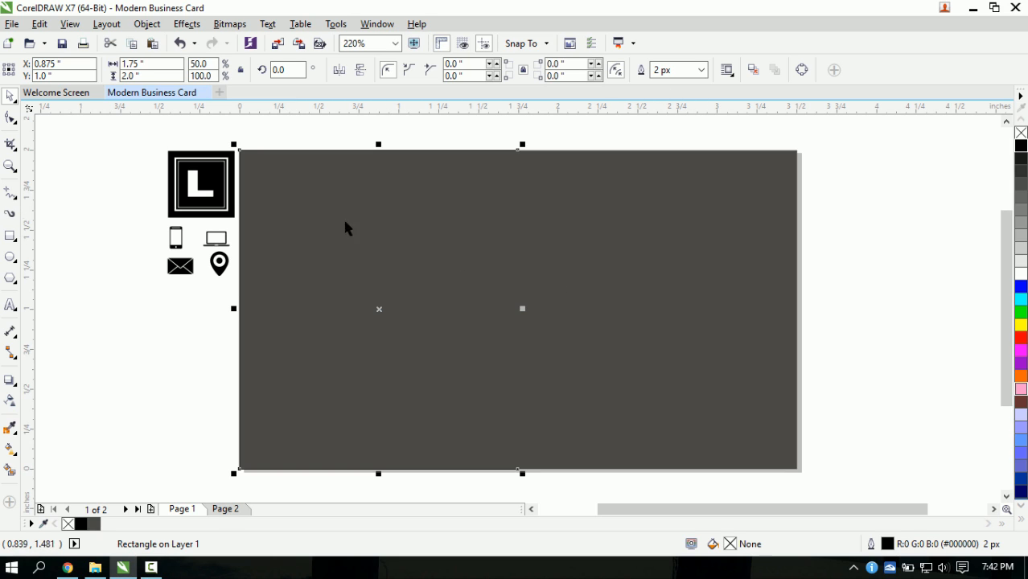
pyautogui.click(845, 251)
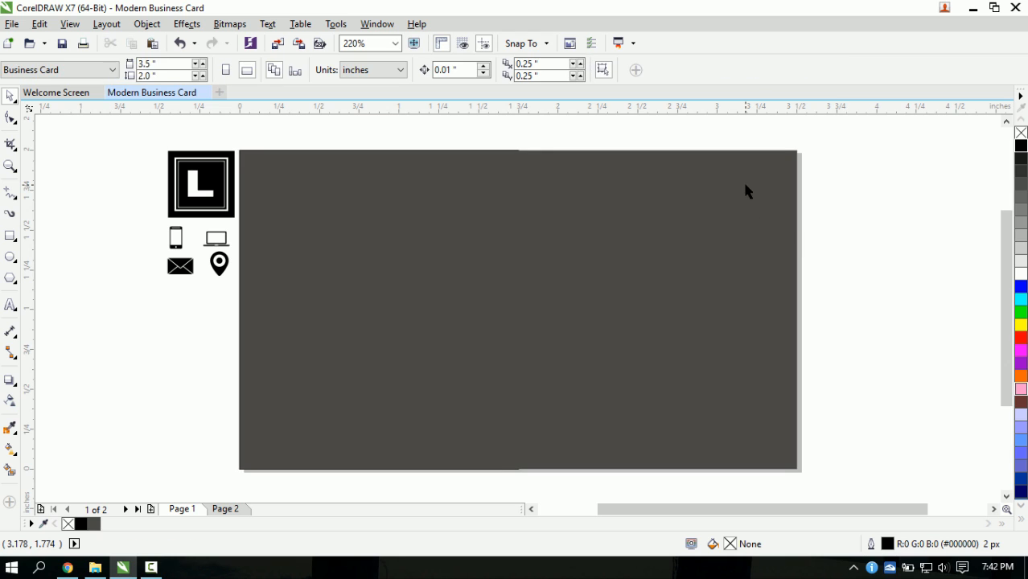
# - Unlock all objects and send the dark card rectangle to the back of the page
pyautogui.click(140, 26)
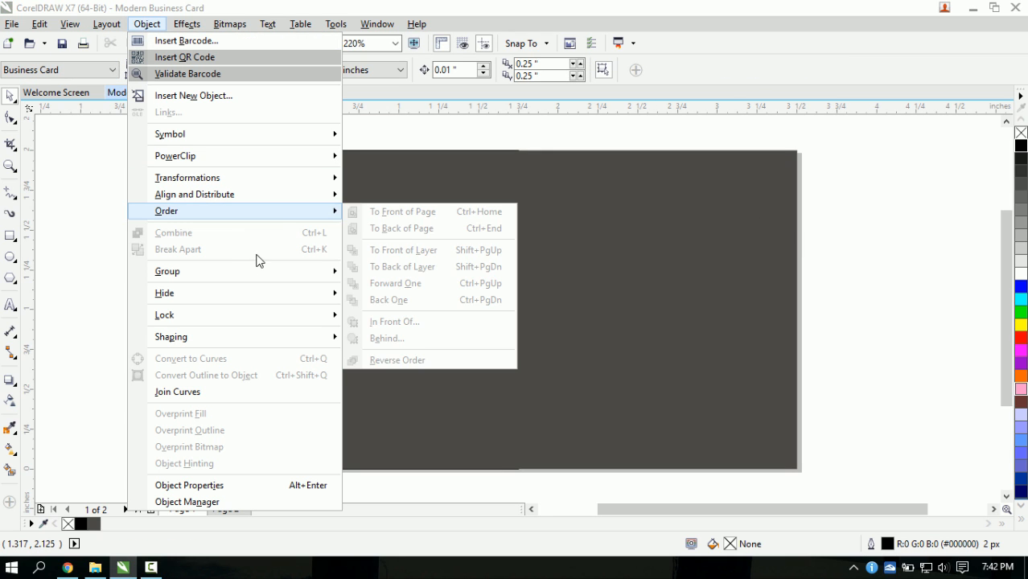
pyautogui.moveTo(291, 319)
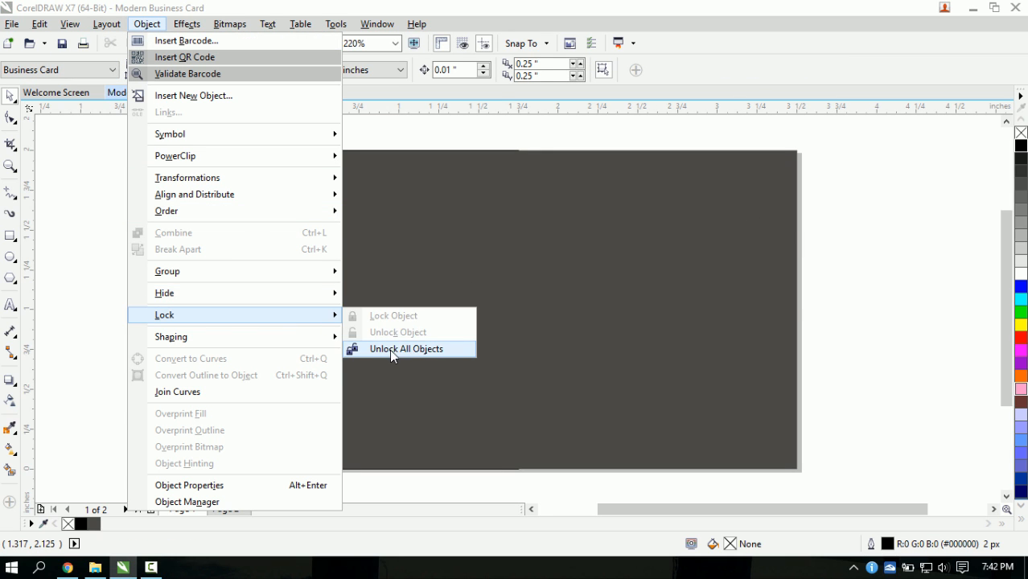
pyautogui.click(389, 349)
pyautogui.click(147, 24)
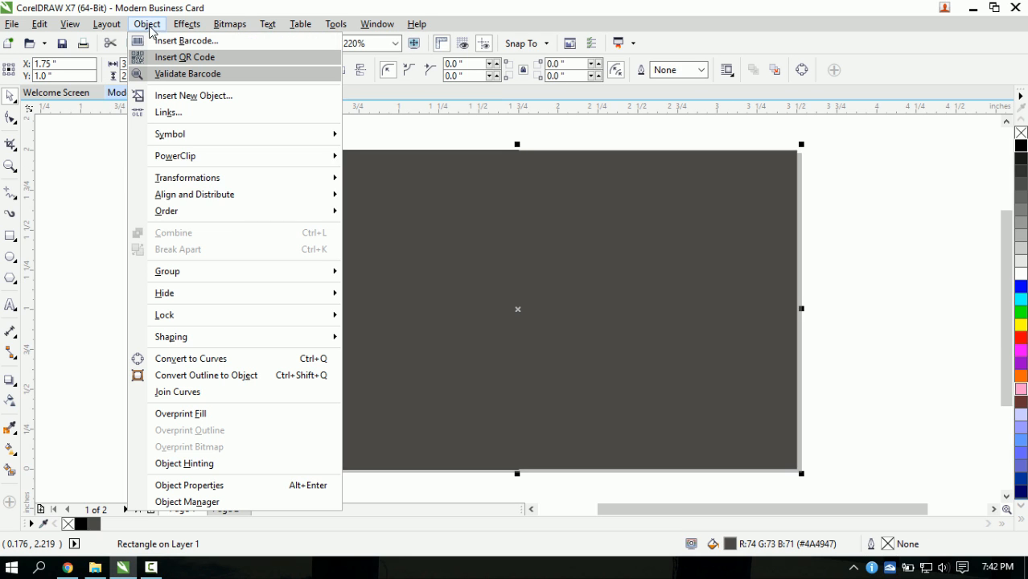
pyautogui.moveTo(222, 220)
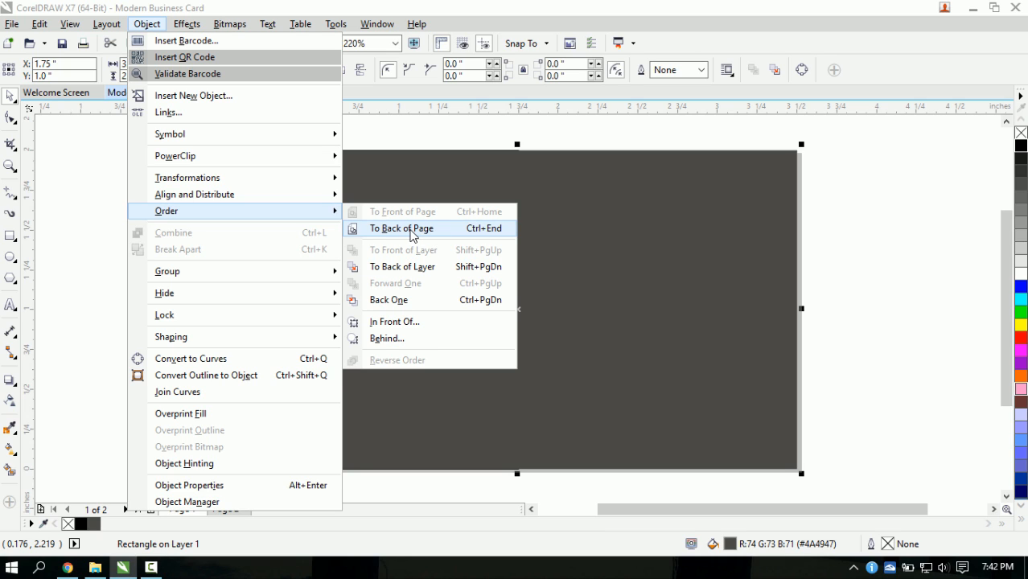
pyautogui.click(411, 232)
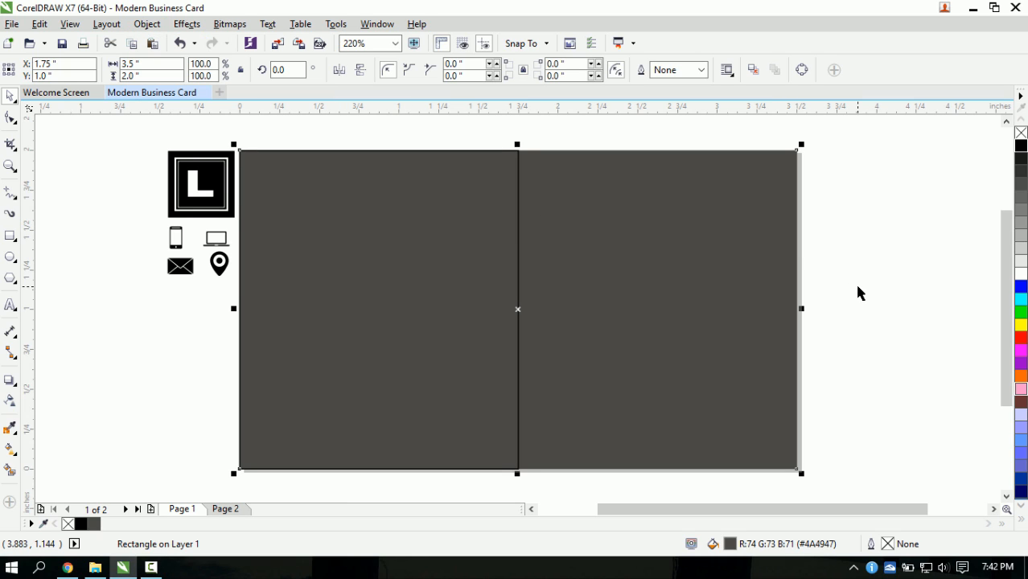
pyautogui.click(840, 269)
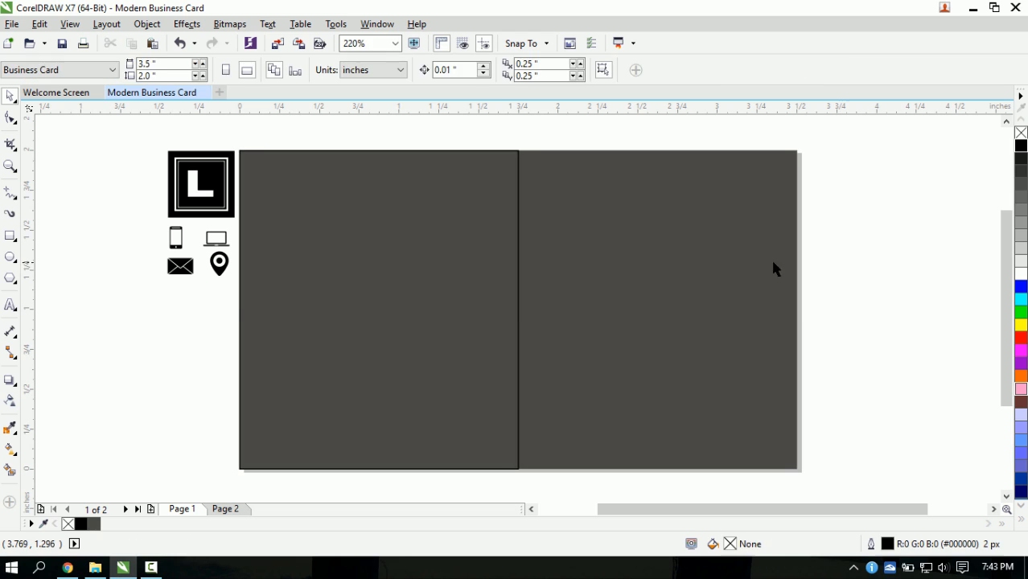
pyautogui.click(689, 246)
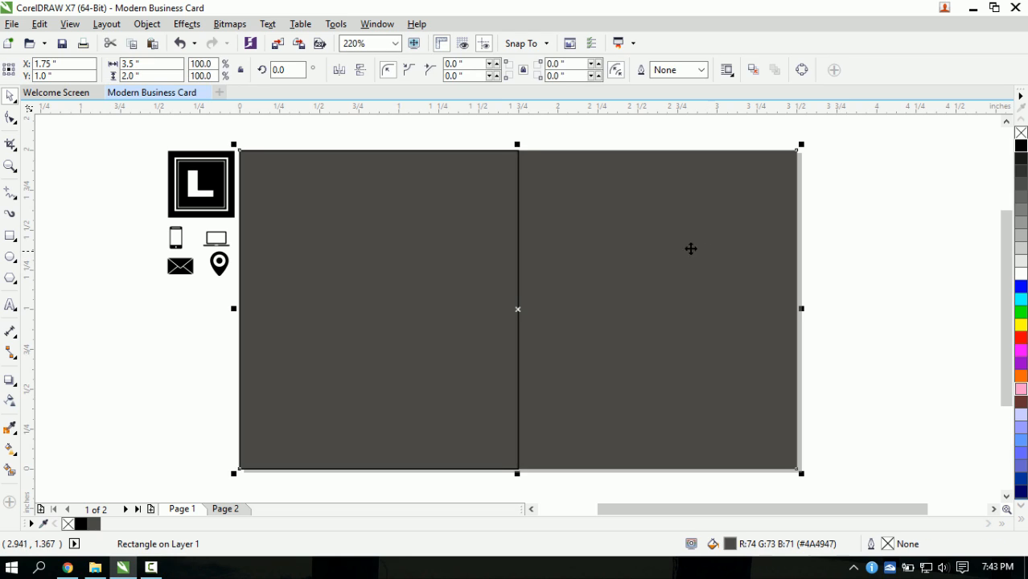
pyautogui.click(152, 26)
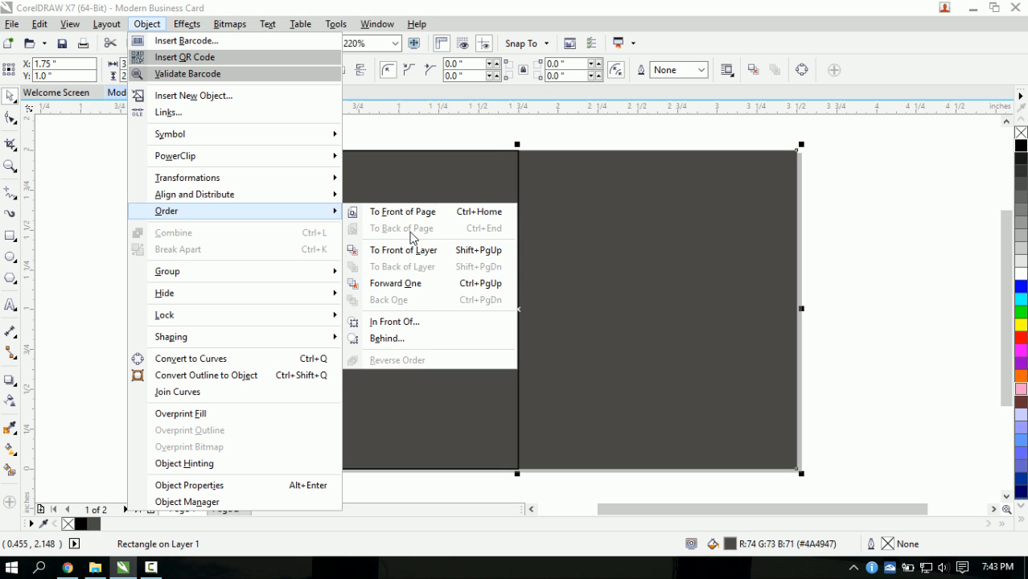
pyautogui.click(852, 273)
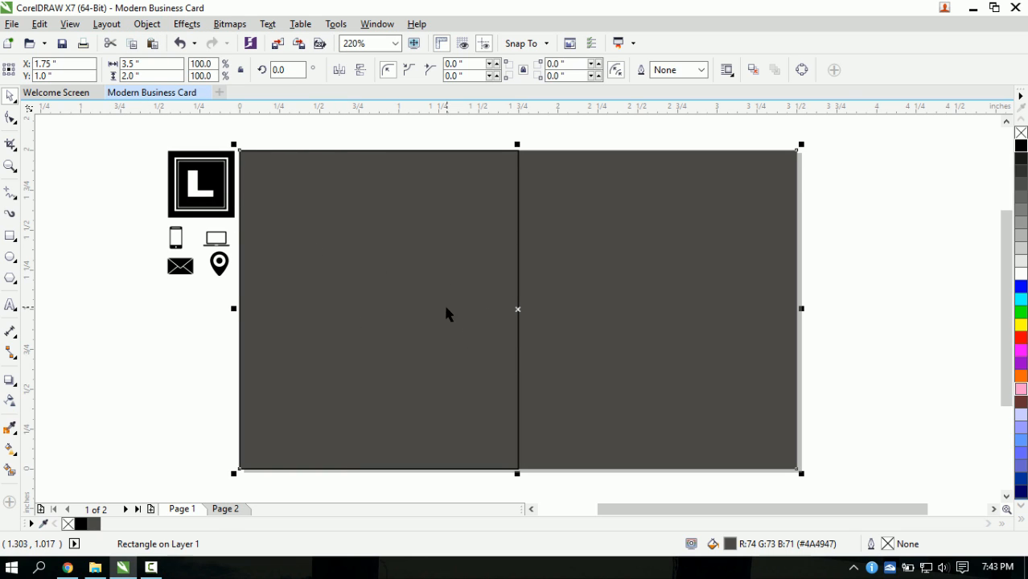
# - Reselect the dark card background rectangle and lock it in place
pyautogui.click(842, 333)
pyautogui.click(736, 318)
pyautogui.click(147, 24)
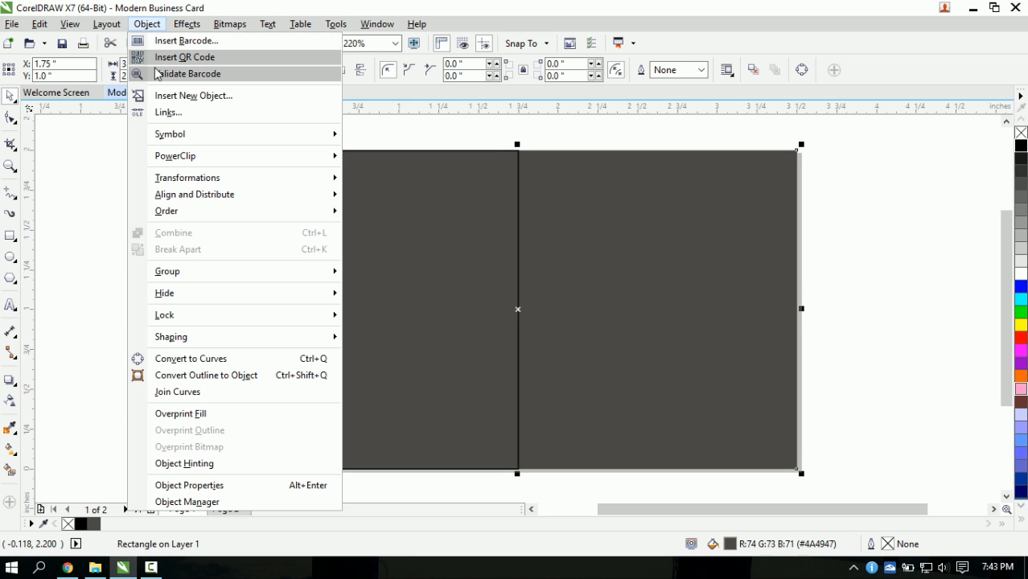
pyautogui.click(372, 315)
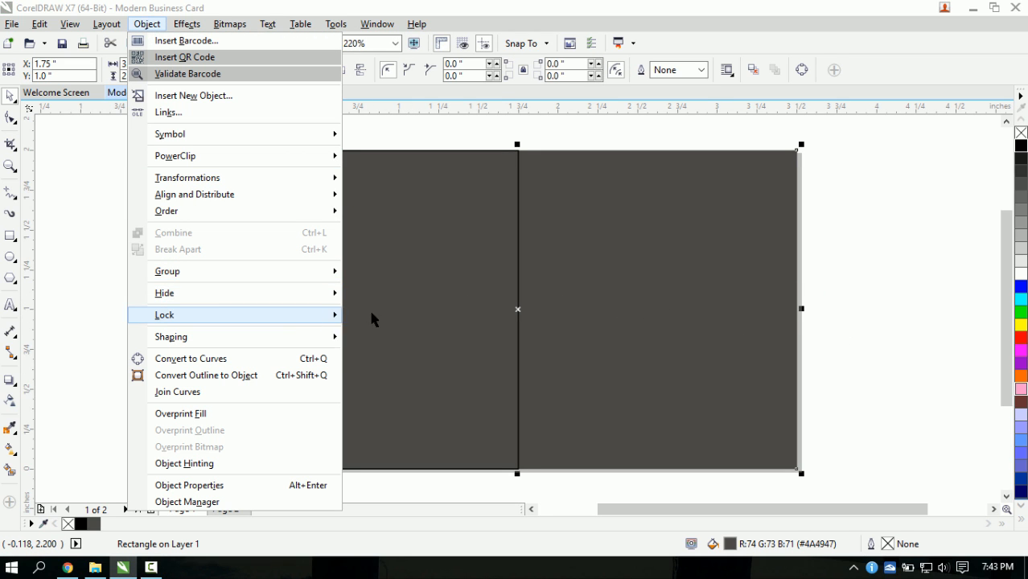
pyautogui.click(119, 308)
# - Select the left half rectangle and drag its right edge to try different widths
pyautogui.click(425, 336)
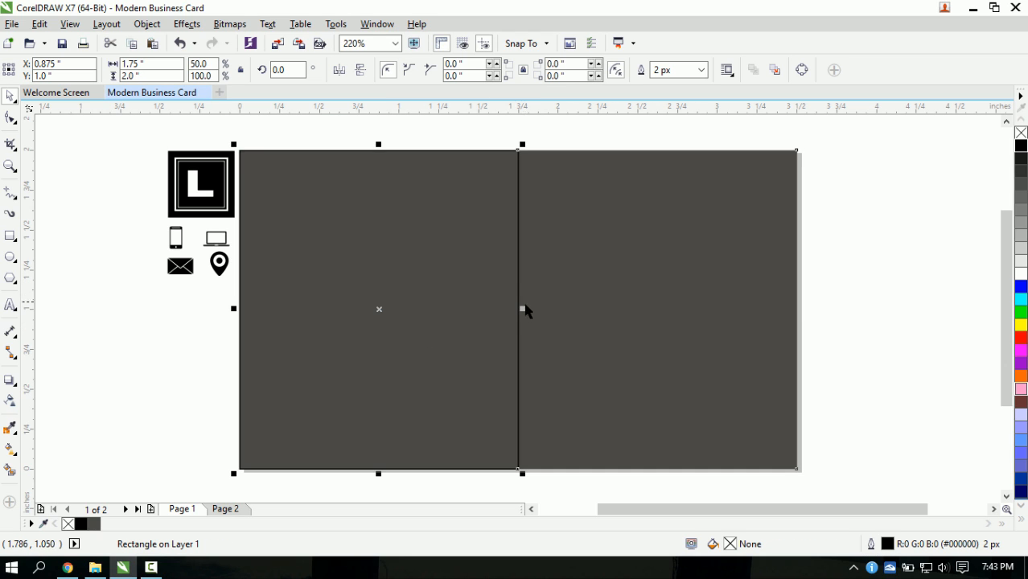
pyautogui.moveTo(524, 310); pyautogui.dragTo(697, 326)
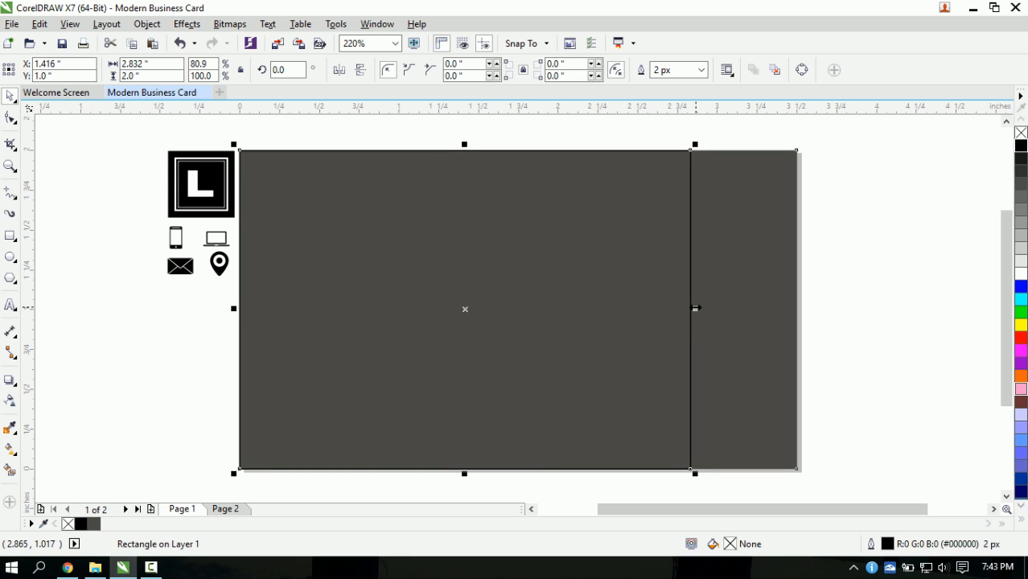
pyautogui.moveTo(696, 308); pyautogui.dragTo(521, 309)
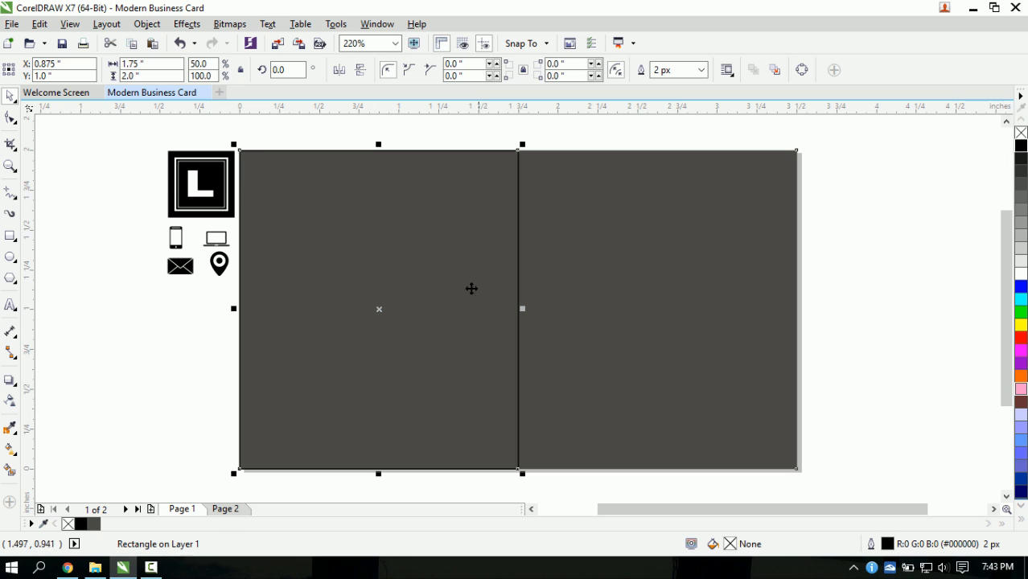
# - Draw a straight hairline across the card, beyond both edges, and move it to Y 1.0"
pyautogui.click(11, 195)
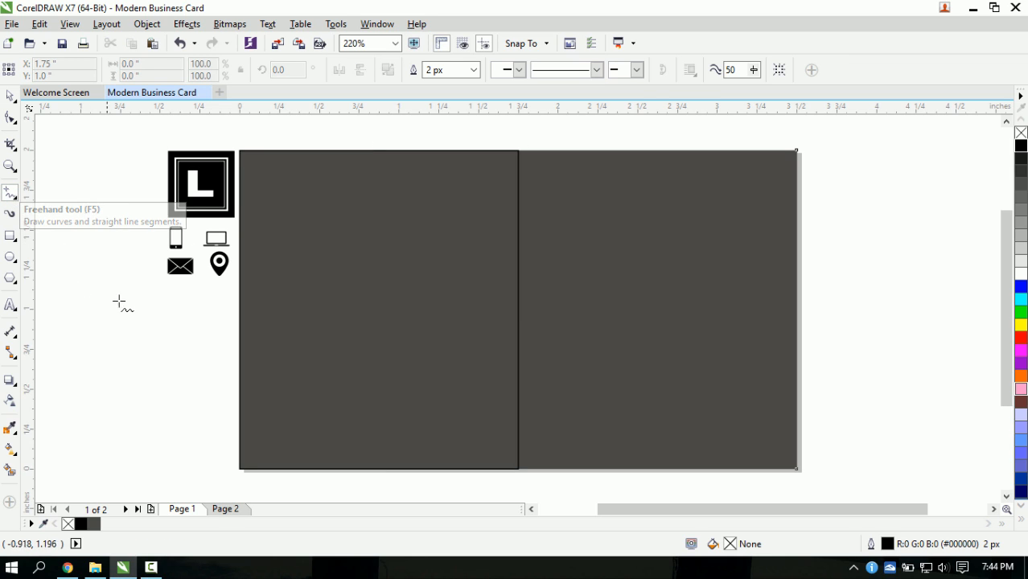
pyautogui.click(202, 323)
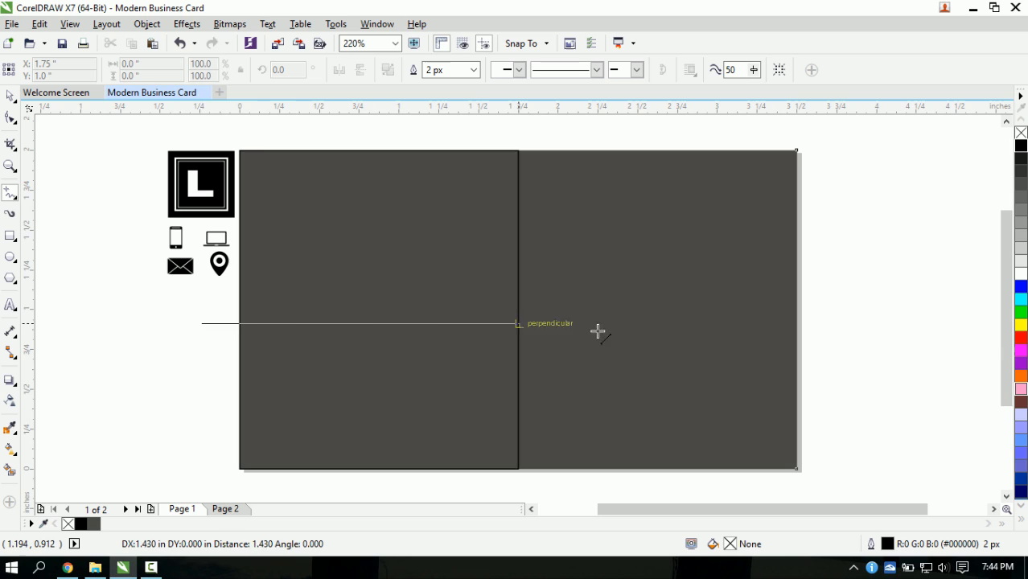
pyautogui.keyDown('ctrl'); pyautogui.click(852, 338); pyautogui.keyUp('ctrl')
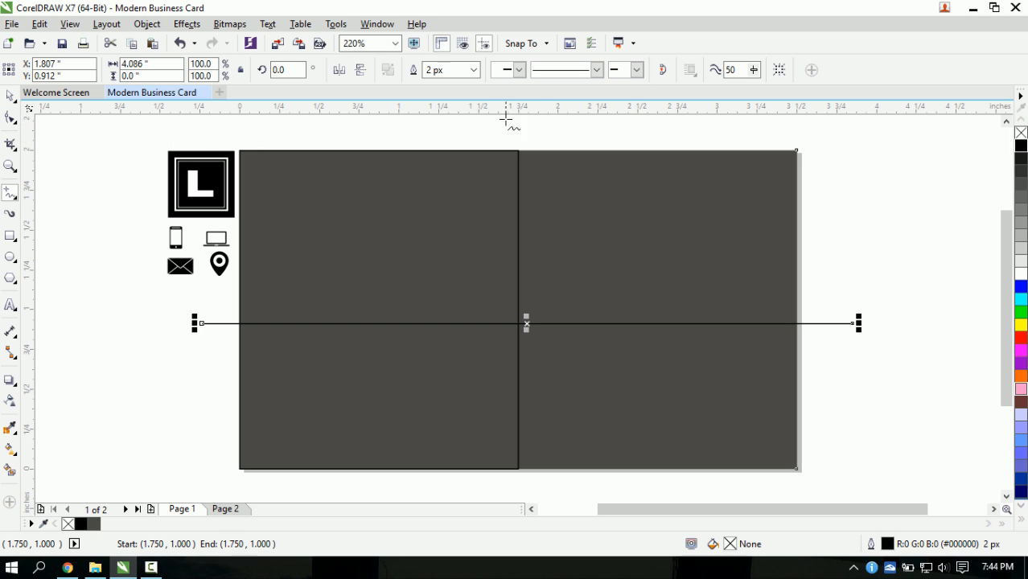
pyautogui.click(473, 70)
pyautogui.click(452, 101)
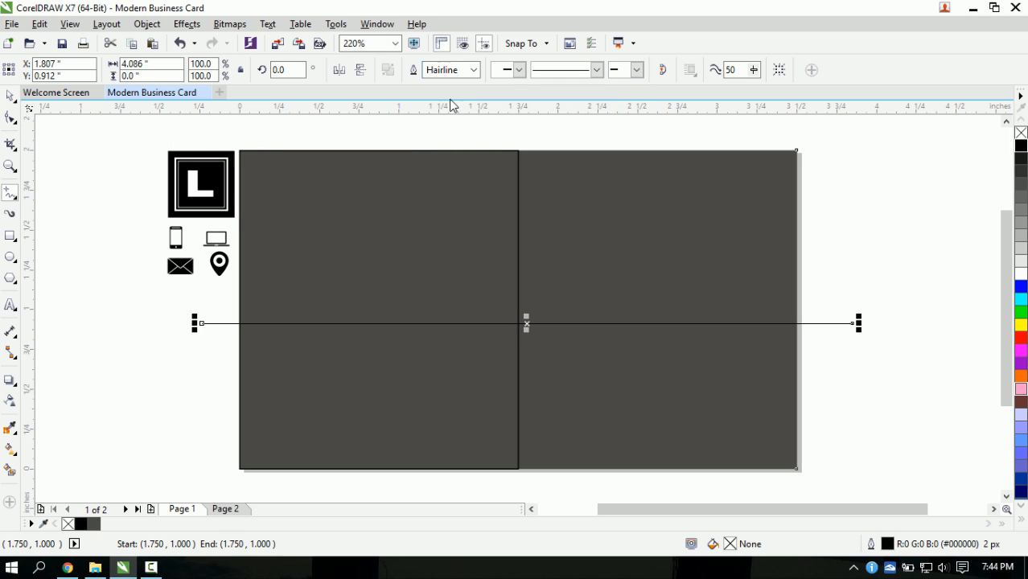
pyautogui.click(11, 96)
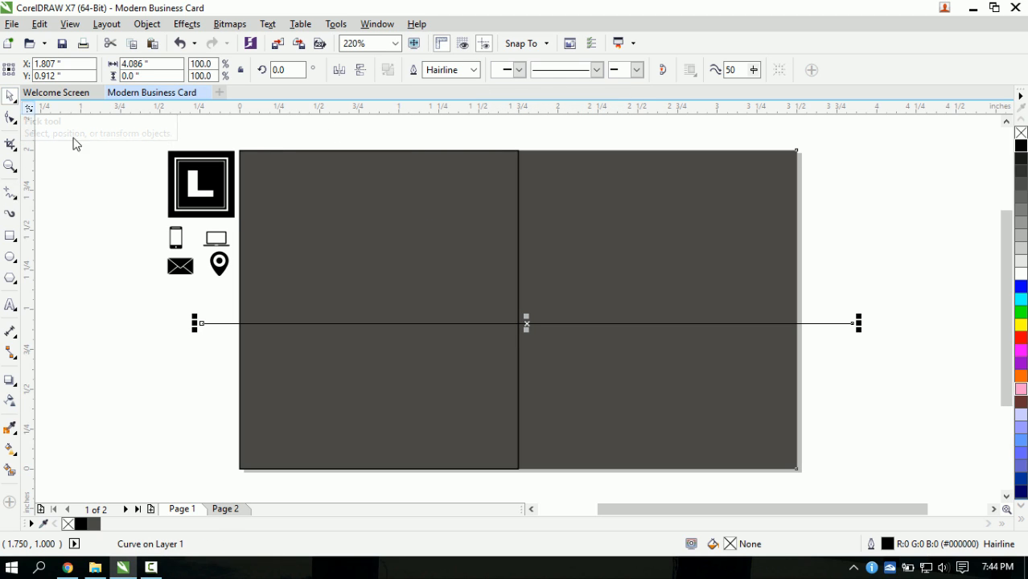
pyautogui.moveTo(525, 324); pyautogui.dragTo(519, 309)
pyautogui.press('Escape')
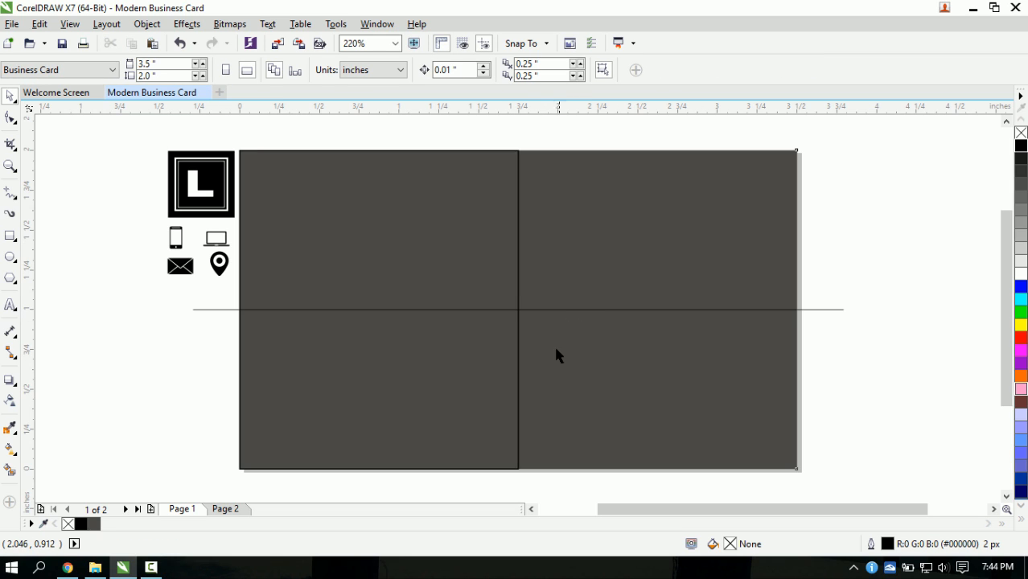
# - Select the horizontal line, then reselect the left half rectangle
pyautogui.click(590, 310)
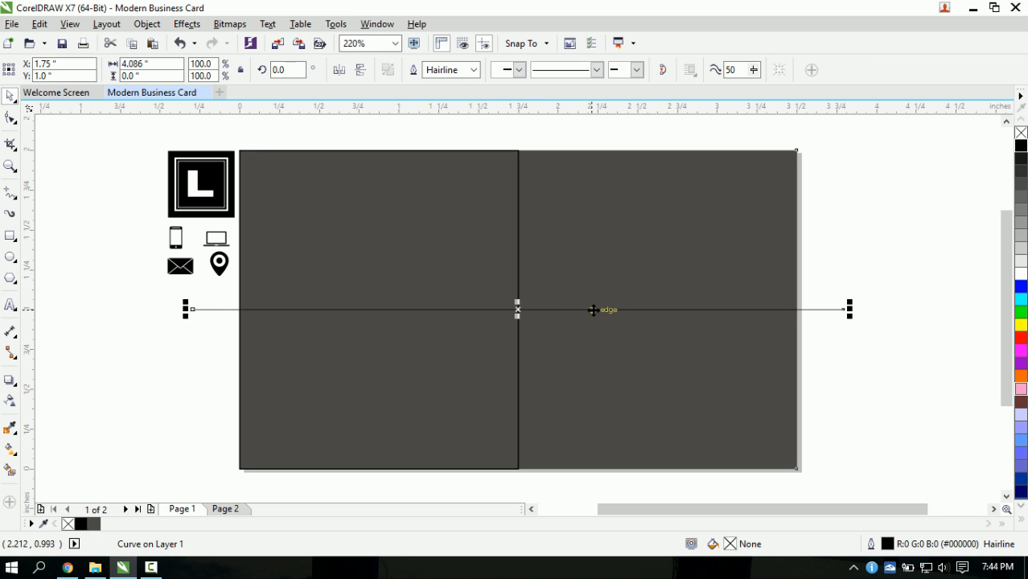
pyautogui.click(13, 121)
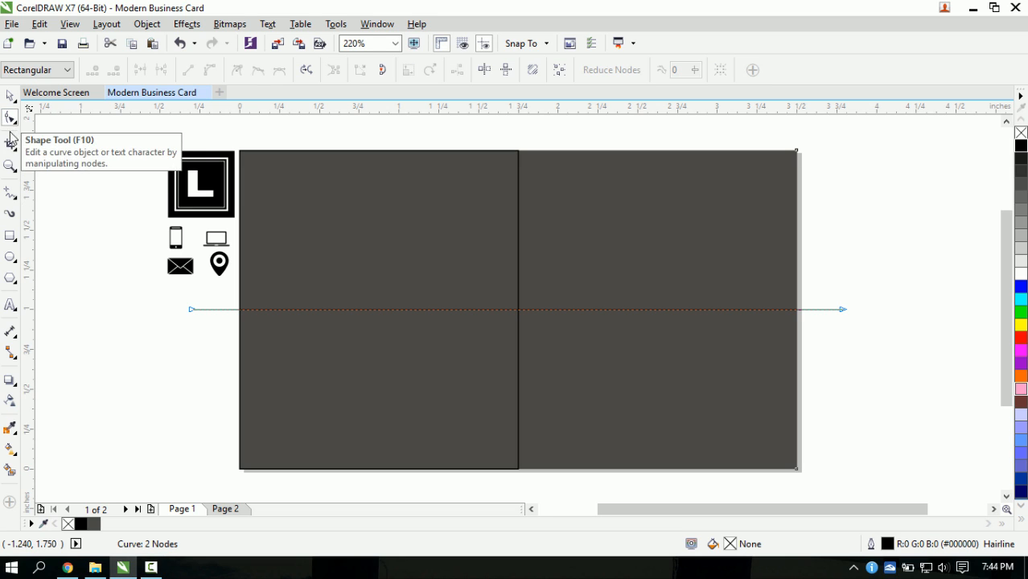
pyautogui.click(10, 96)
pyautogui.click(410, 355)
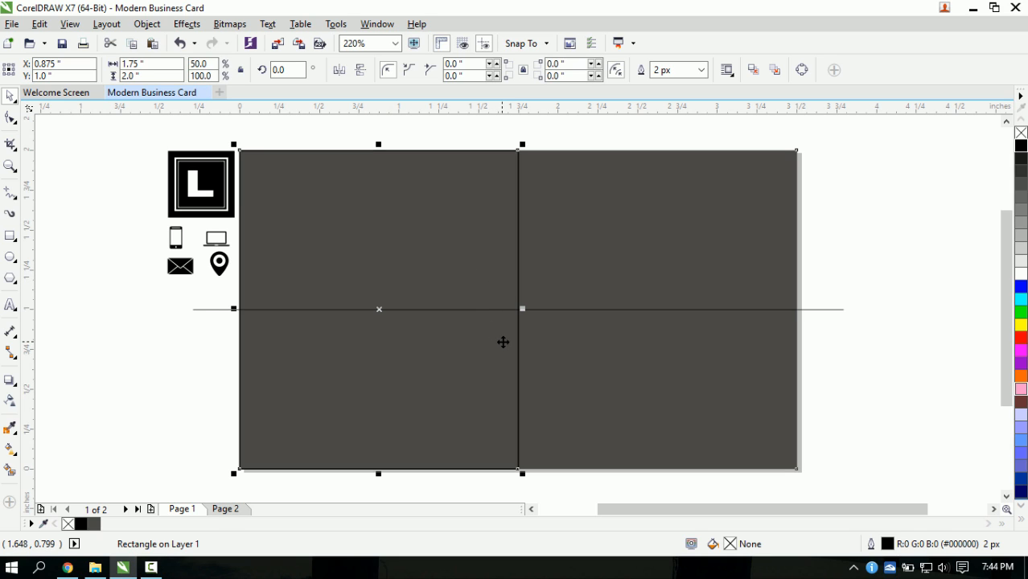
# - Give the left 1.75-inch rectangle a uniform red fill, hex FF1447
pyautogui.doubleClick(728, 544)
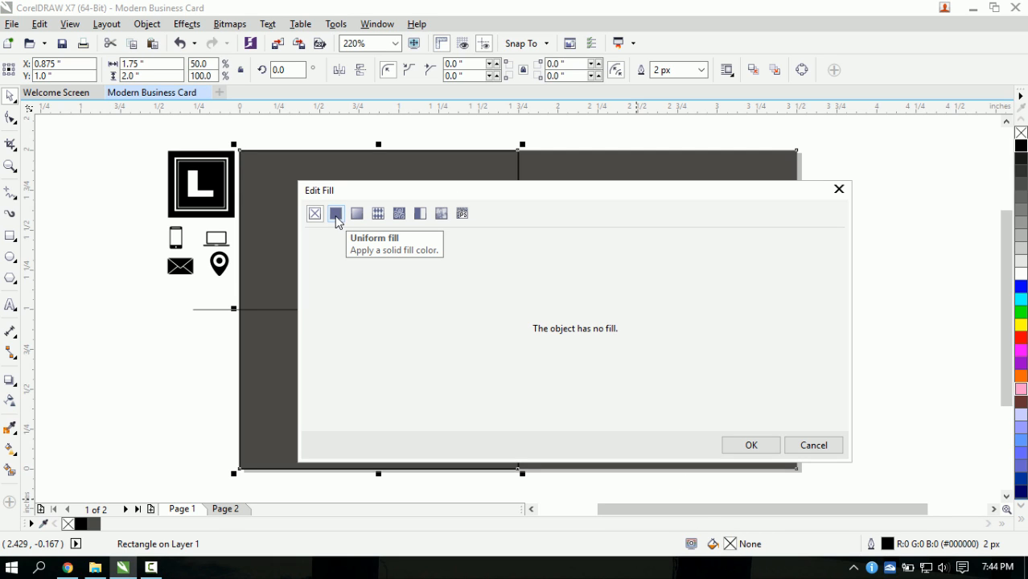
pyautogui.click(337, 223)
pyautogui.moveTo(393, 194); pyautogui.dragTo(440, 199)
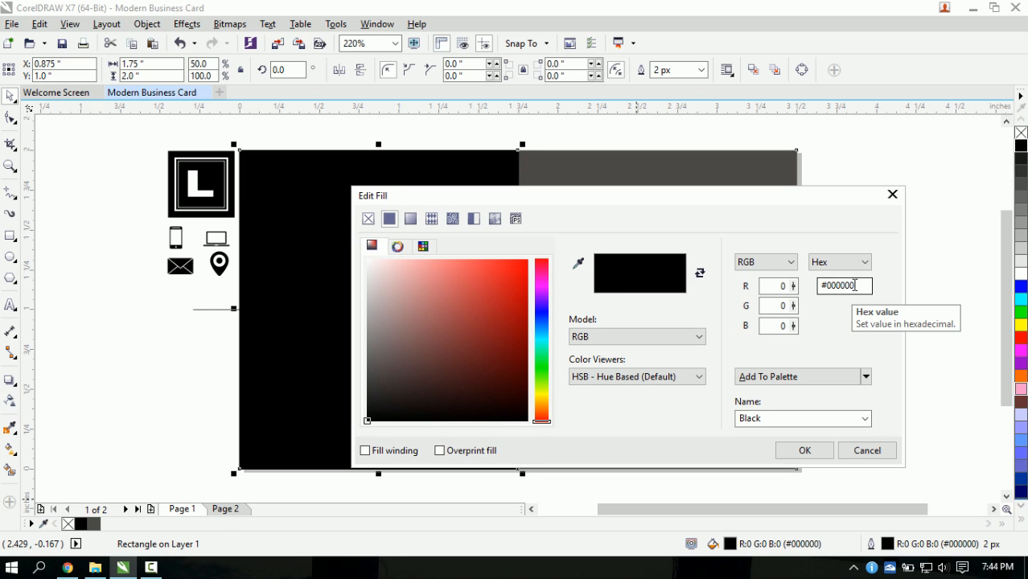
pyautogui.moveTo(864, 285); pyautogui.dragTo(828, 290)
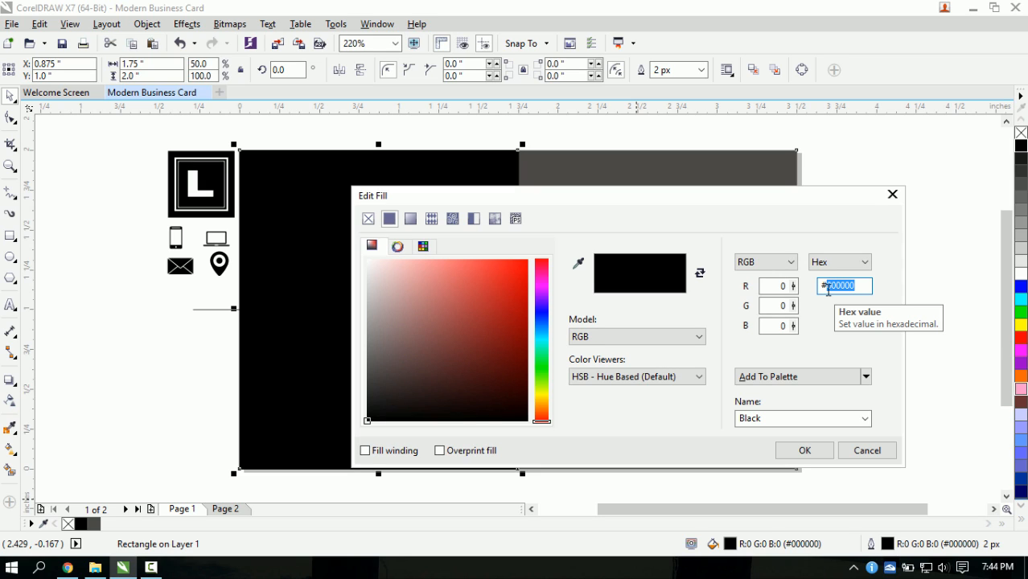
pyautogui.write('FF1447')
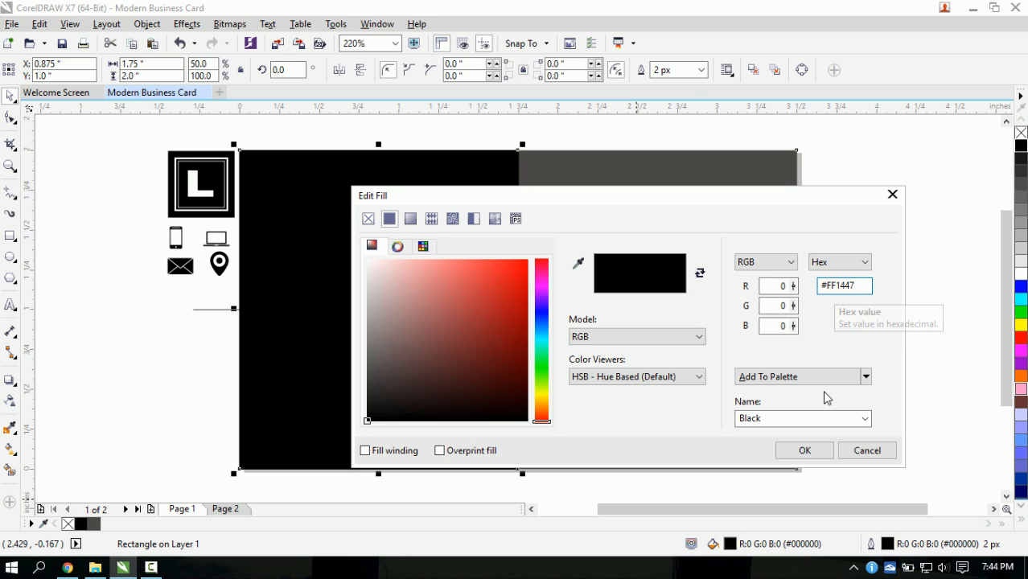
pyautogui.click(804, 450)
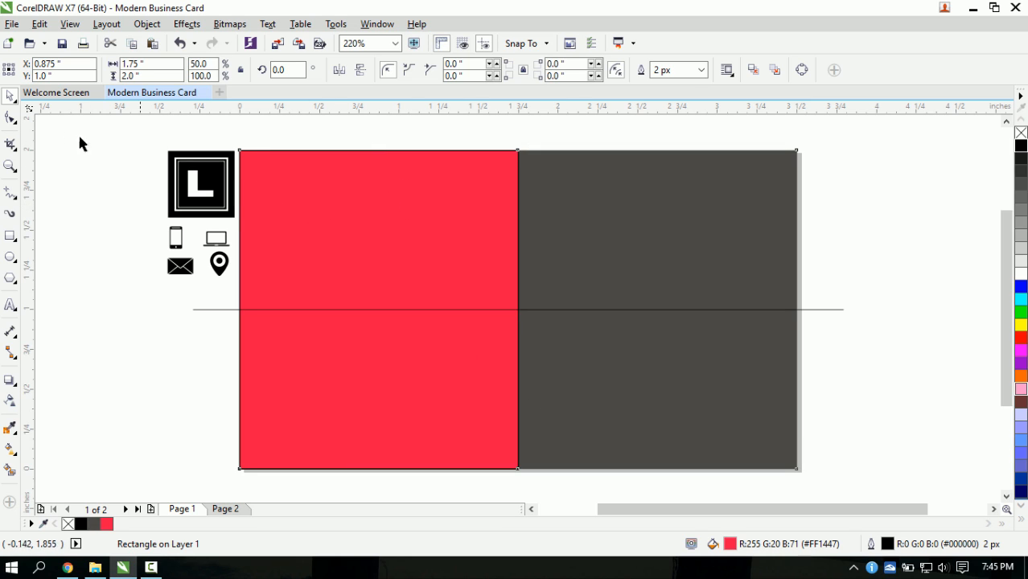
# - Give the red rectangle a hairline outline and convert it to editable curves
pyautogui.click(10, 120)
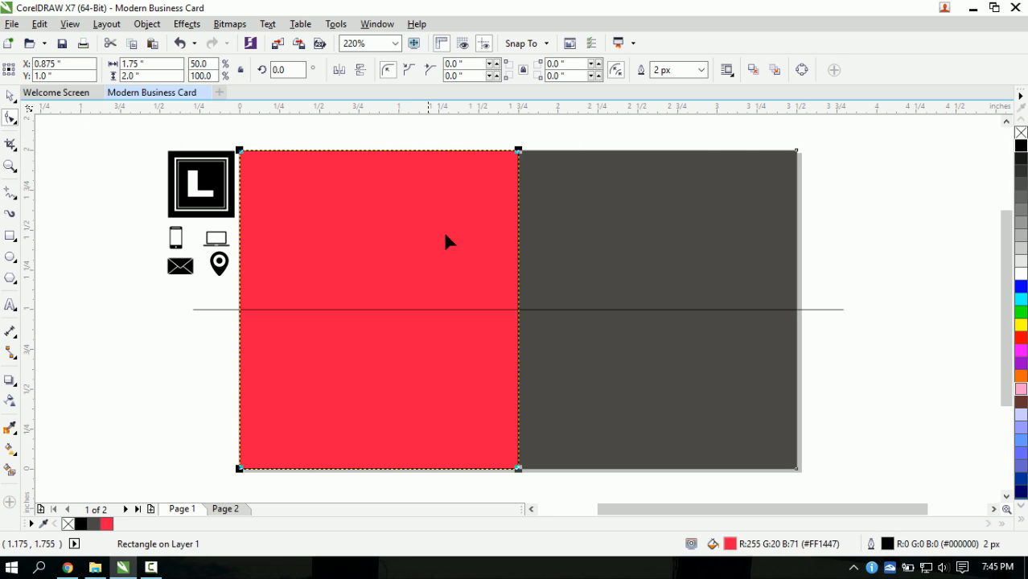
pyautogui.click(702, 70)
pyautogui.click(683, 96)
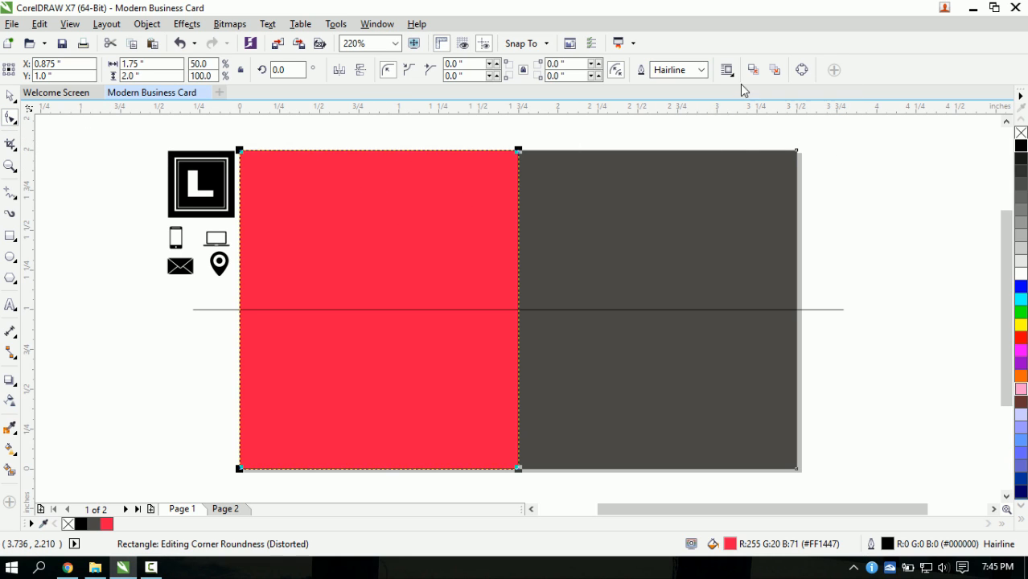
pyautogui.click(802, 71)
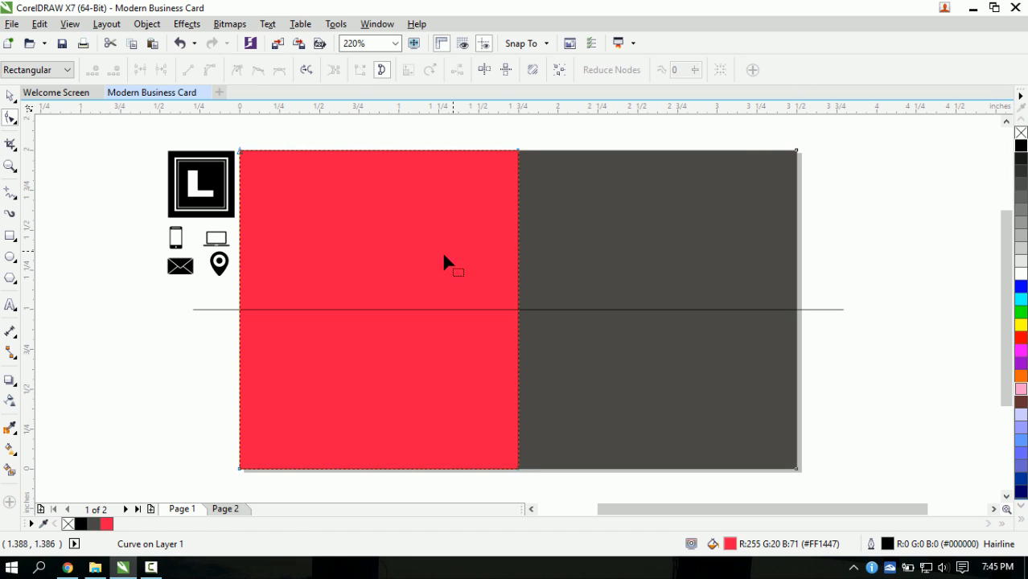
# - Slide the red shape's bottom-right node left so the border slants inward
pyautogui.moveTo(518, 151); pyautogui.dragTo(468, 186)
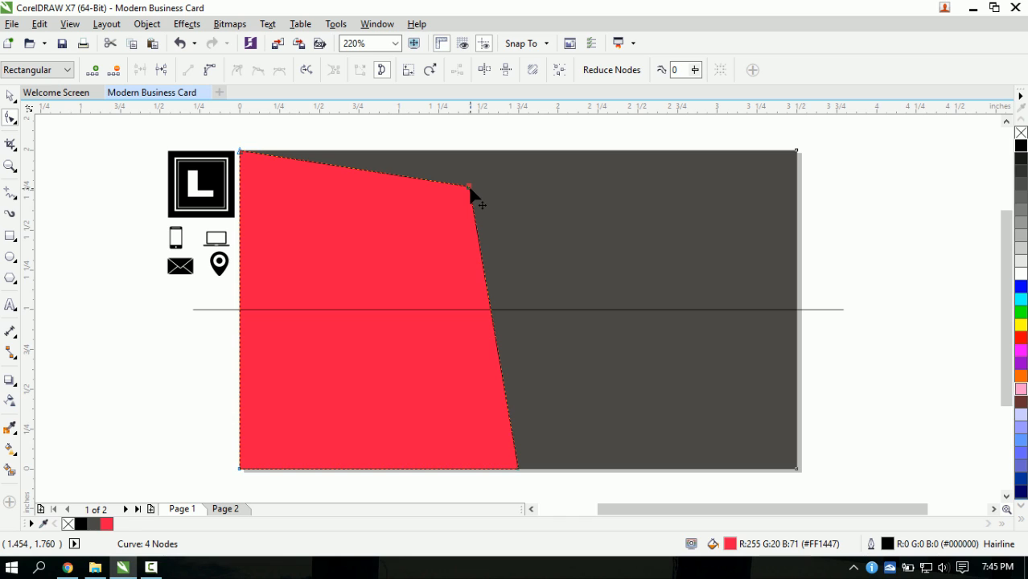
pyautogui.hotkey('ctrl', 'z')
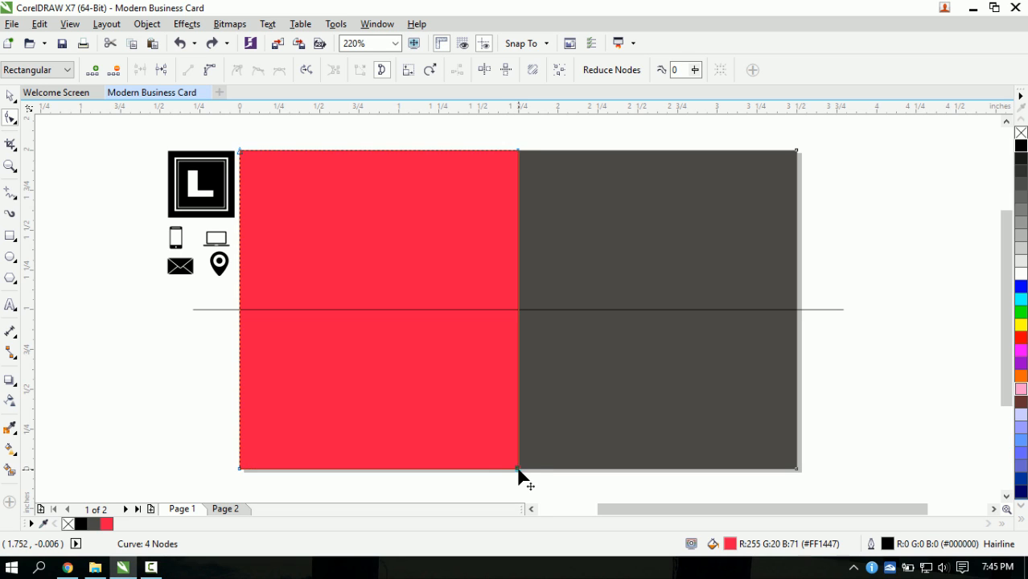
pyautogui.moveTo(517, 469); pyautogui.dragTo(382, 469)
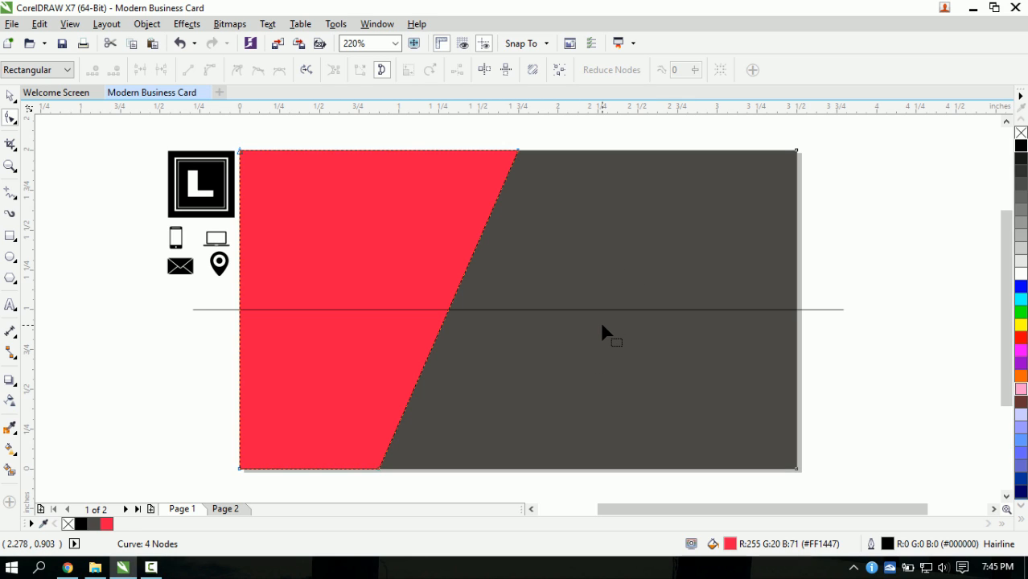
# - Copy the slanted red shape and paste a duplicate on top of it
pyautogui.click(10, 96)
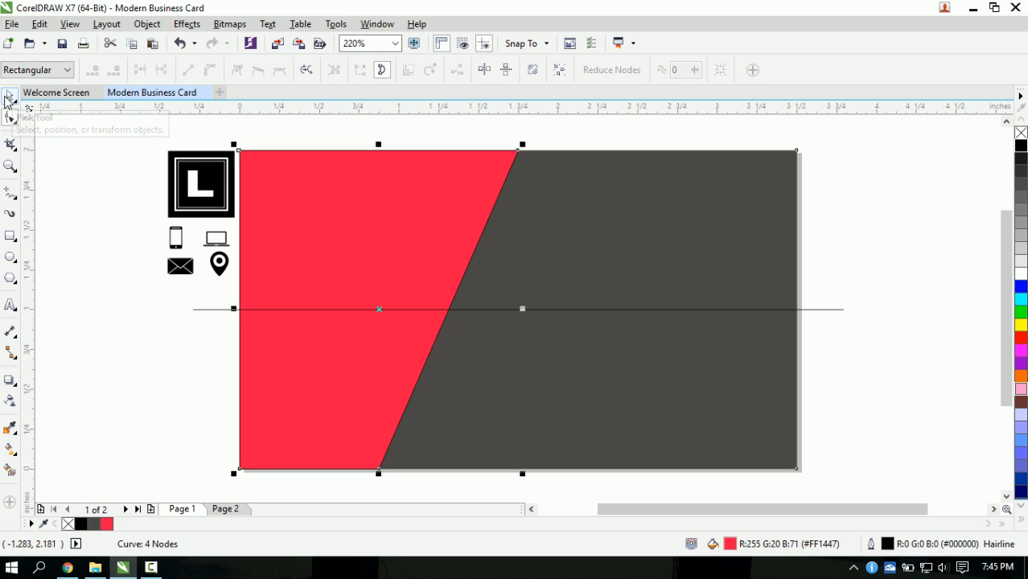
pyautogui.click(110, 273)
pyautogui.click(416, 266)
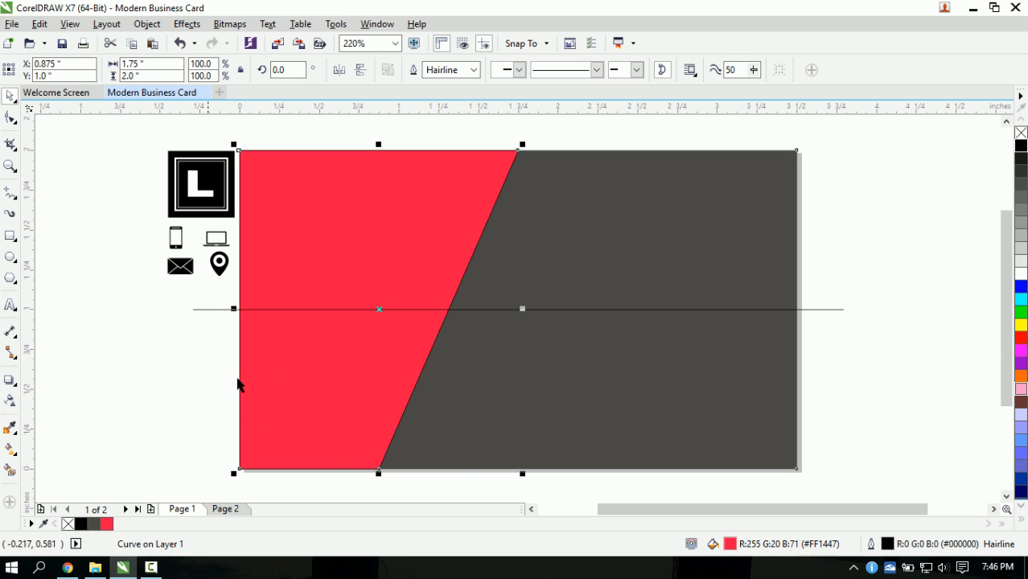
pyautogui.rightClick(301, 353)
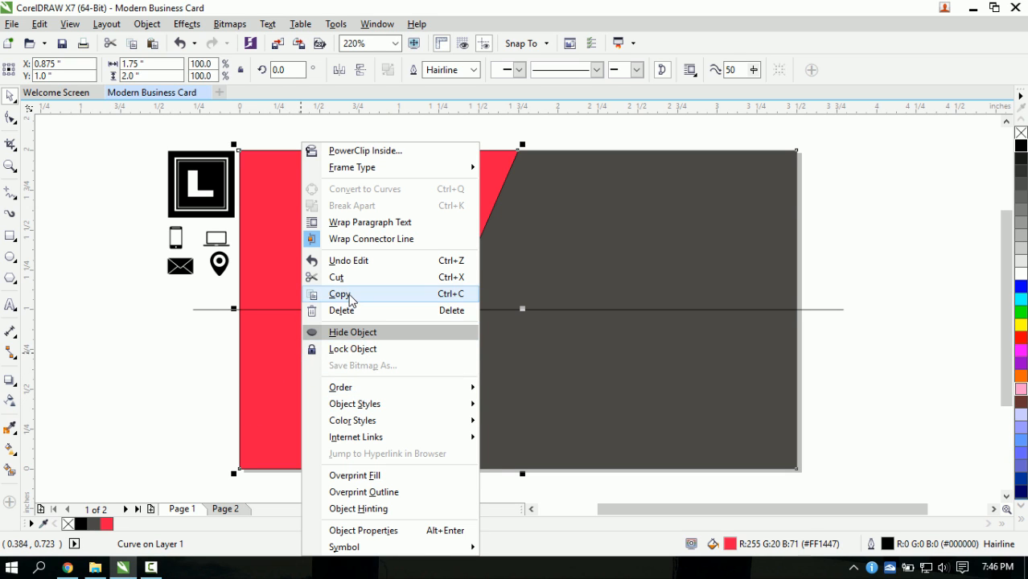
pyautogui.click(347, 294)
pyautogui.rightClick(109, 321)
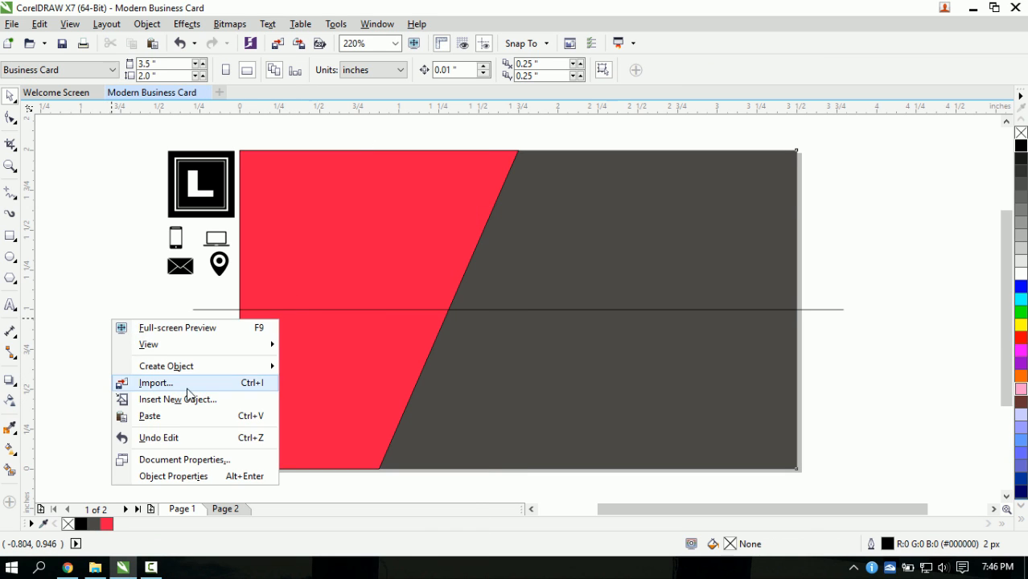
pyautogui.click(152, 416)
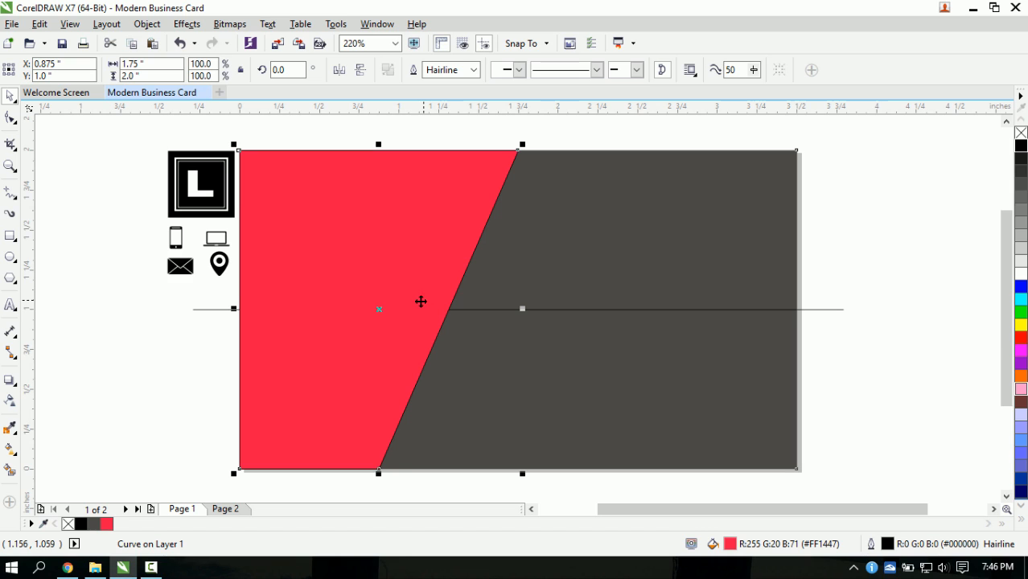
# - Refill the pasted copy with darker red #CC002C
pyautogui.click(10, 121)
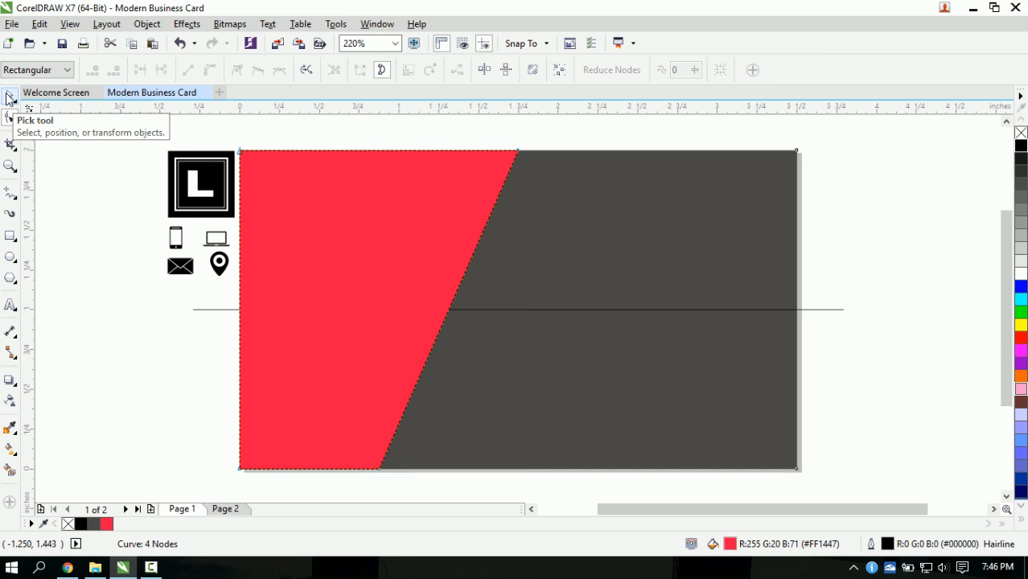
pyautogui.click(10, 96)
pyautogui.click(62, 334)
pyautogui.click(349, 338)
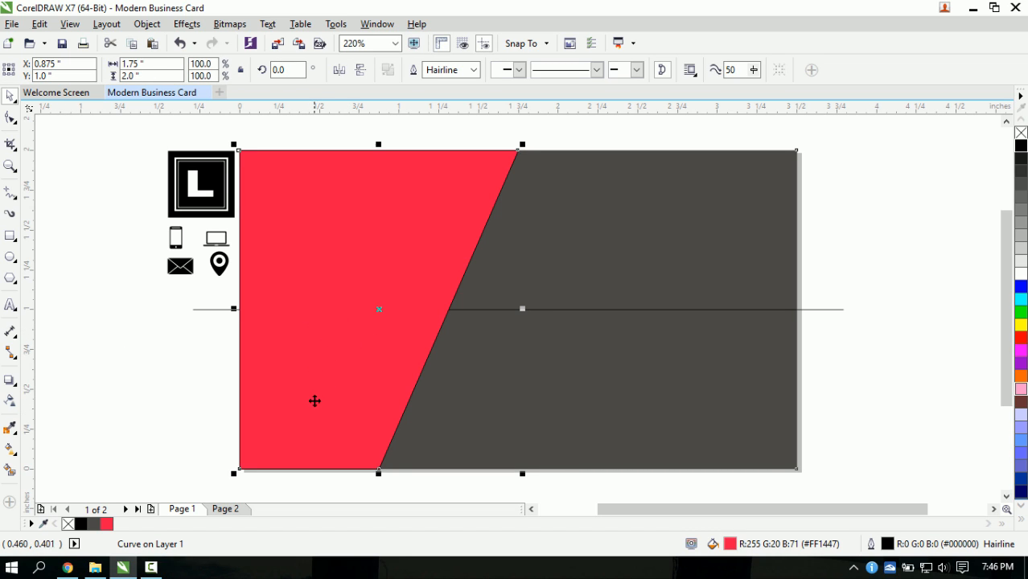
pyautogui.doubleClick(730, 545)
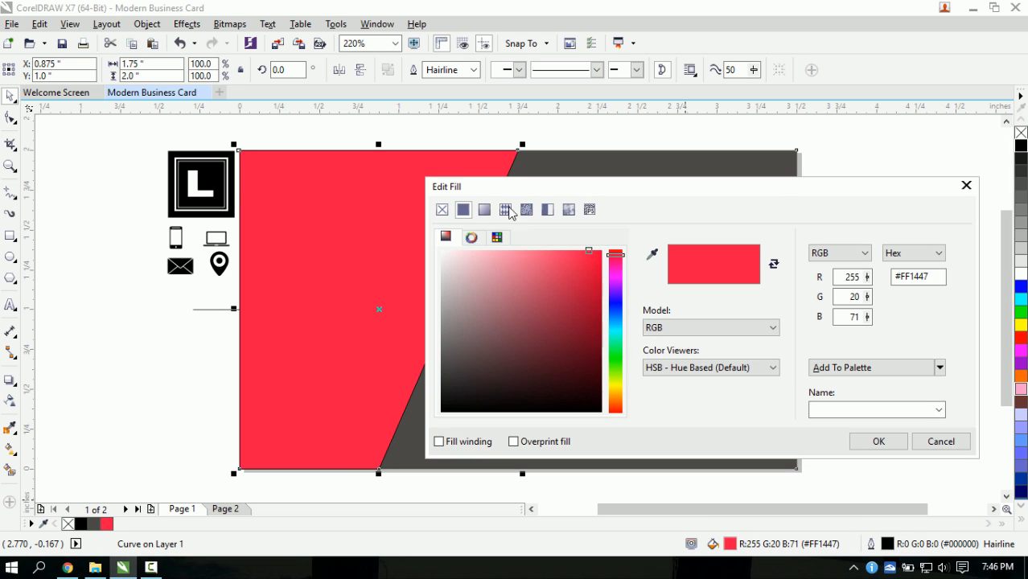
pyautogui.moveTo(944, 279); pyautogui.dragTo(915, 279)
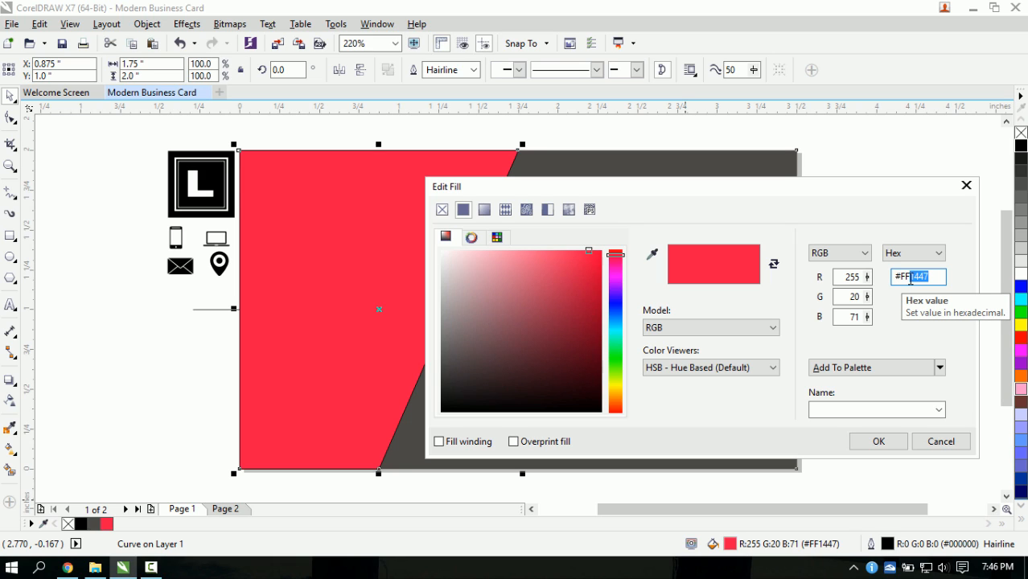
pyautogui.press('BackSpace')
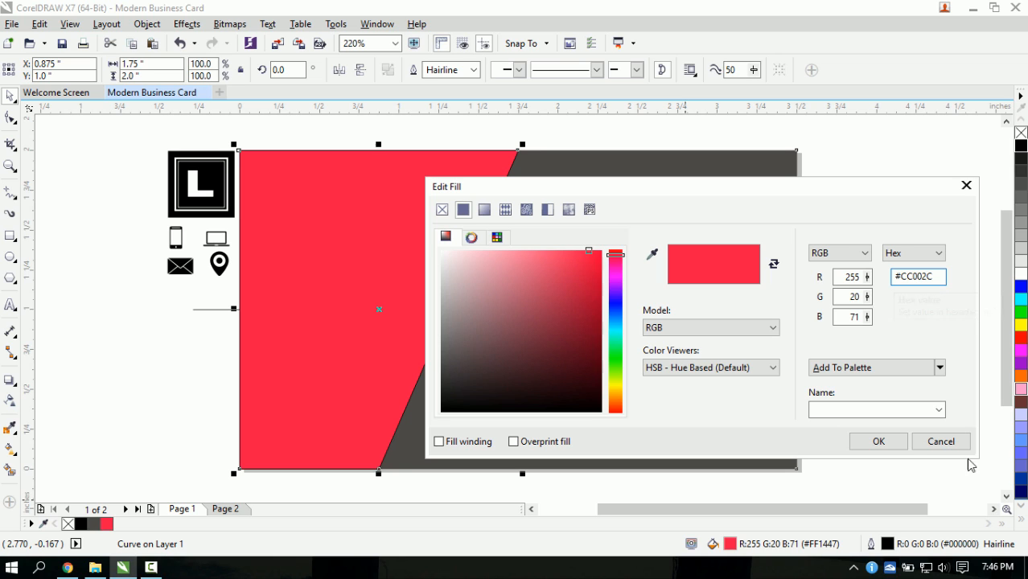
pyautogui.click(887, 441)
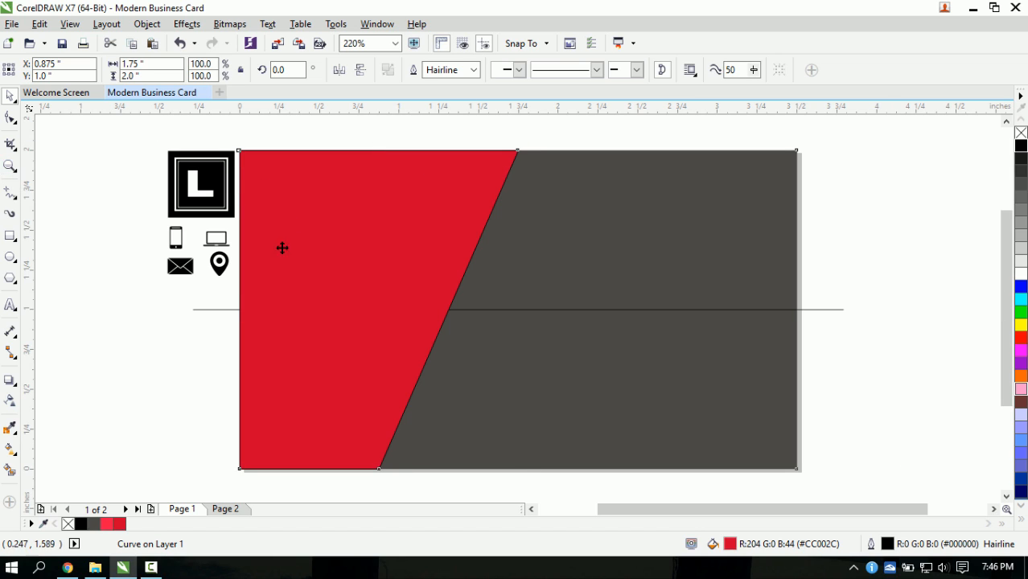
pyautogui.click(9, 119)
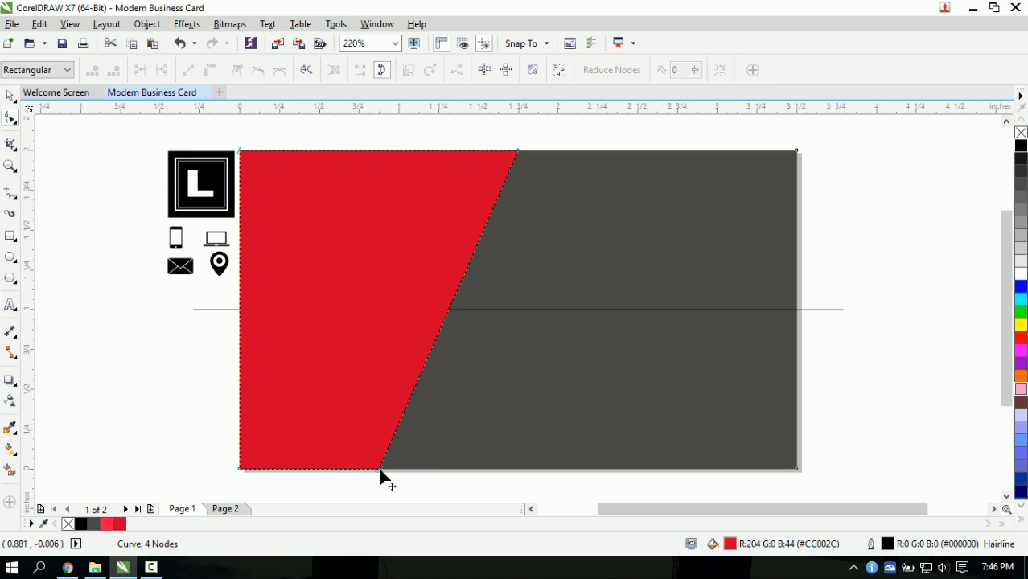
# - Raise the dark red copy's bottom-left node and delete its bottom node to make a corner triangle
pyautogui.click(240, 470)
pyautogui.moveTo(240, 470); pyautogui.dragTo(240, 272)
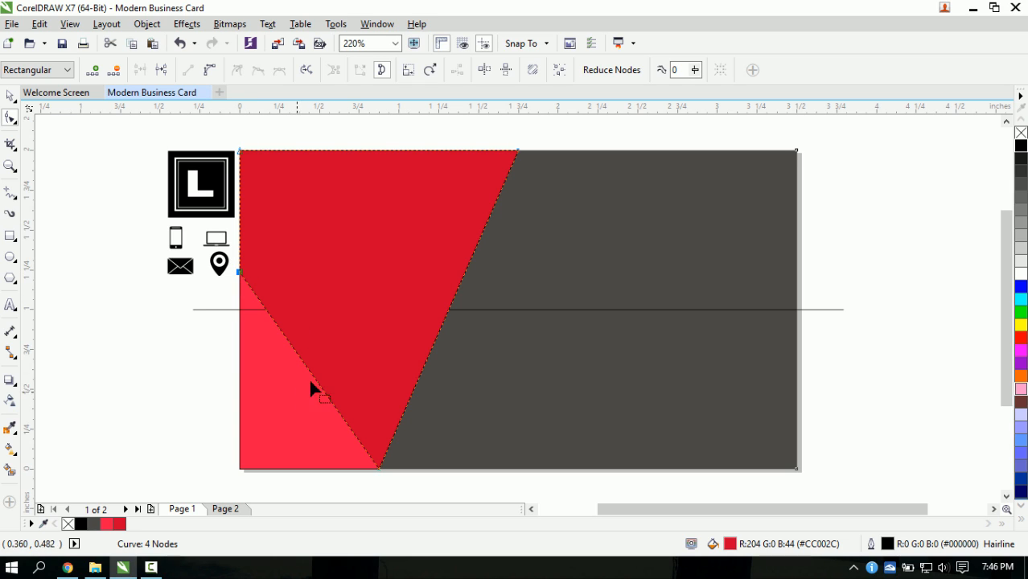
pyautogui.rightClick(378, 469)
pyautogui.click(418, 230)
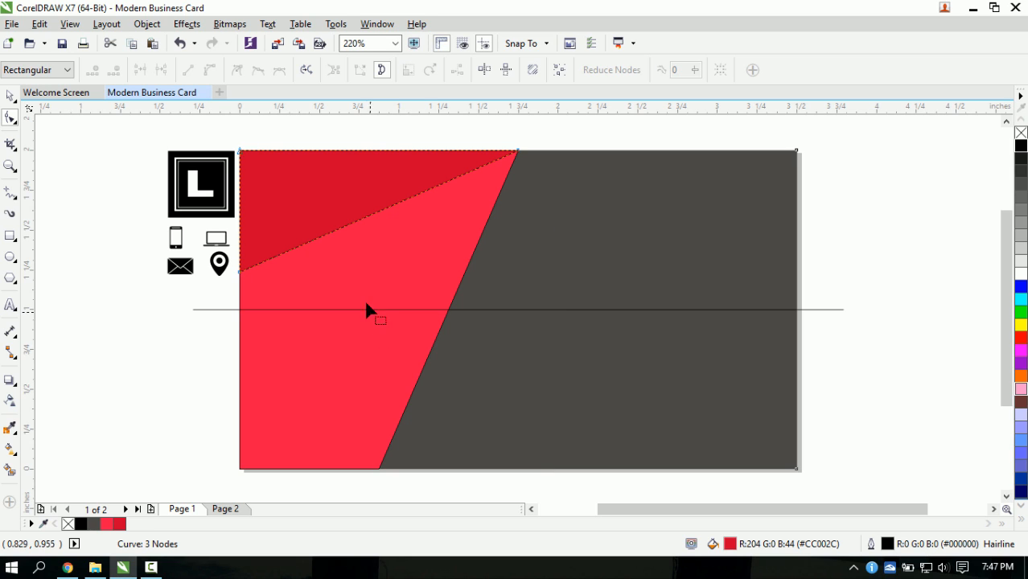
# - Set the dark red triangle's outline width to None
pyautogui.click(10, 97)
pyautogui.click(182, 295)
pyautogui.click(368, 215)
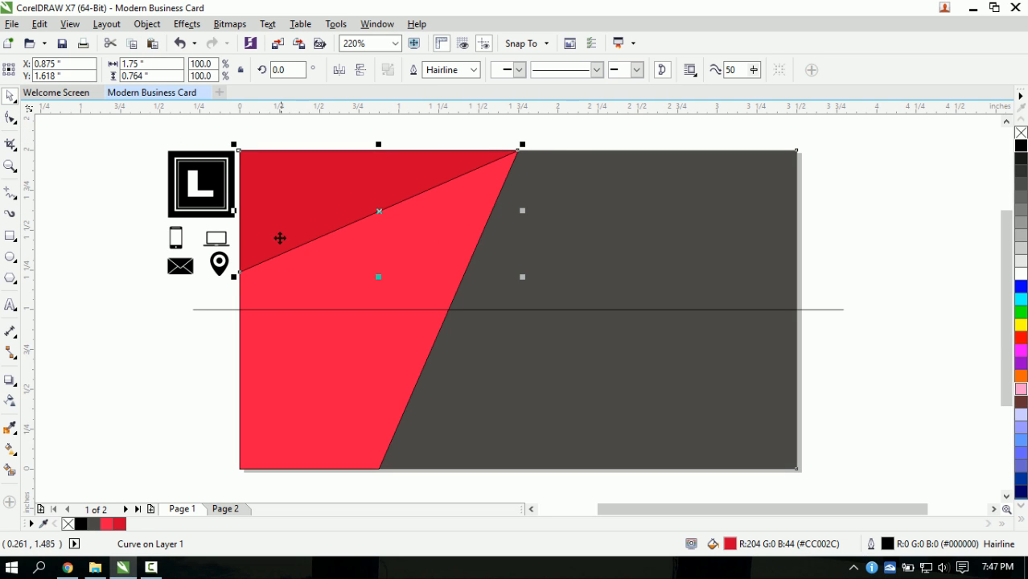
pyautogui.click(474, 70)
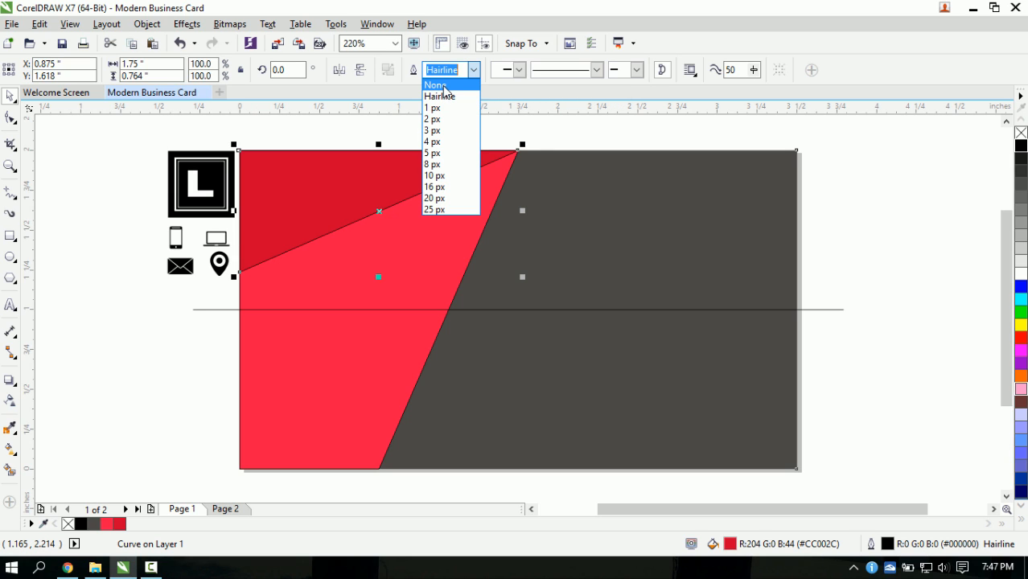
pyautogui.click(435, 85)
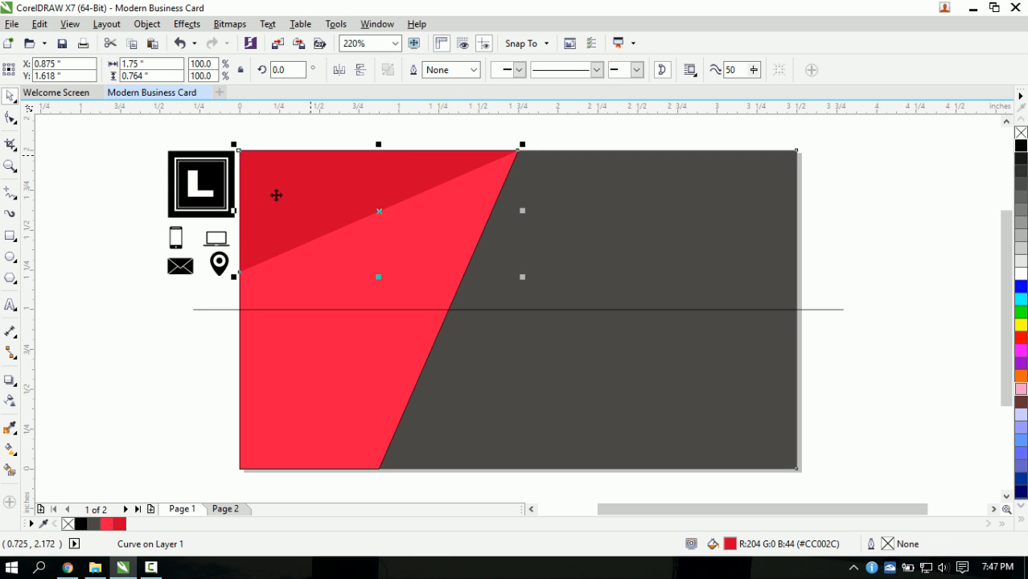
pyautogui.click(14, 98)
pyautogui.click(325, 132)
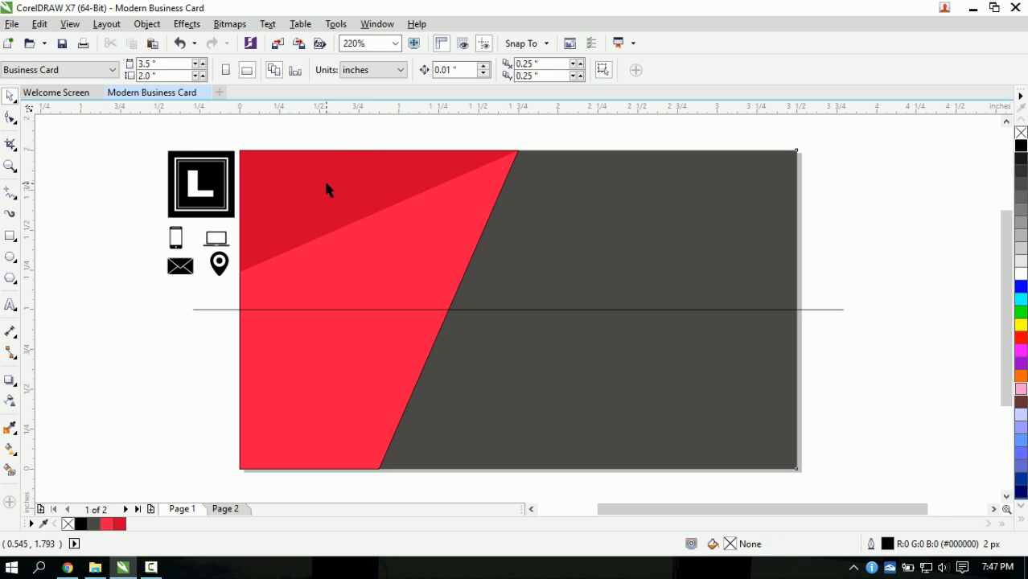
# - Copy the triangle down to the guideline and snap its nodes to the card's bottom-left corner and edges
pyautogui.click(335, 208)
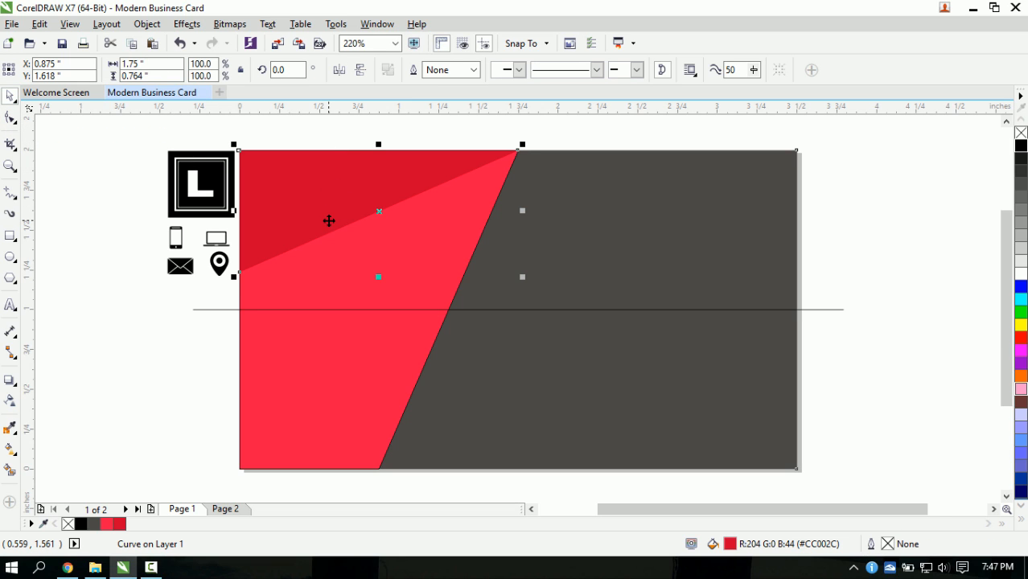
pyautogui.moveTo(301, 216); pyautogui.dragTo(321, 360)
pyautogui.click(10, 117)
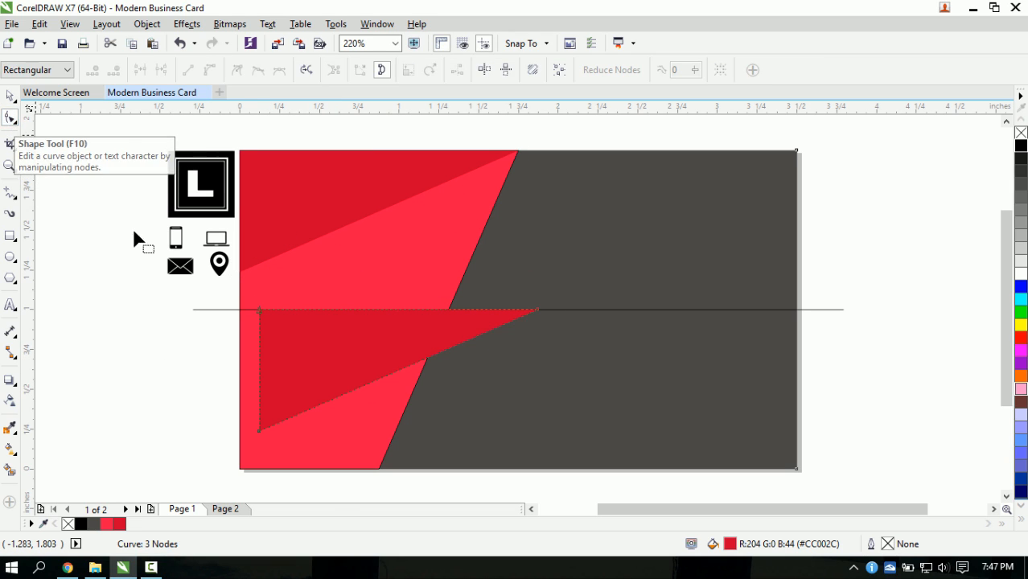
pyautogui.moveTo(257, 431); pyautogui.dragTo(239, 470)
pyautogui.moveTo(259, 309); pyautogui.dragTo(239, 273)
pyautogui.moveTo(535, 310); pyautogui.dragTo(377, 468)
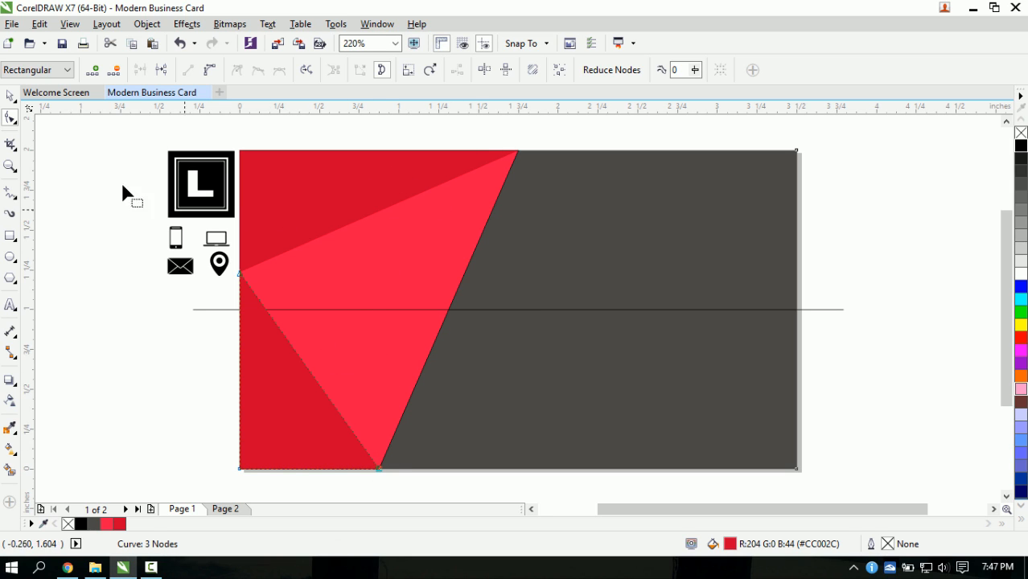
pyautogui.click(10, 96)
pyautogui.click(68, 291)
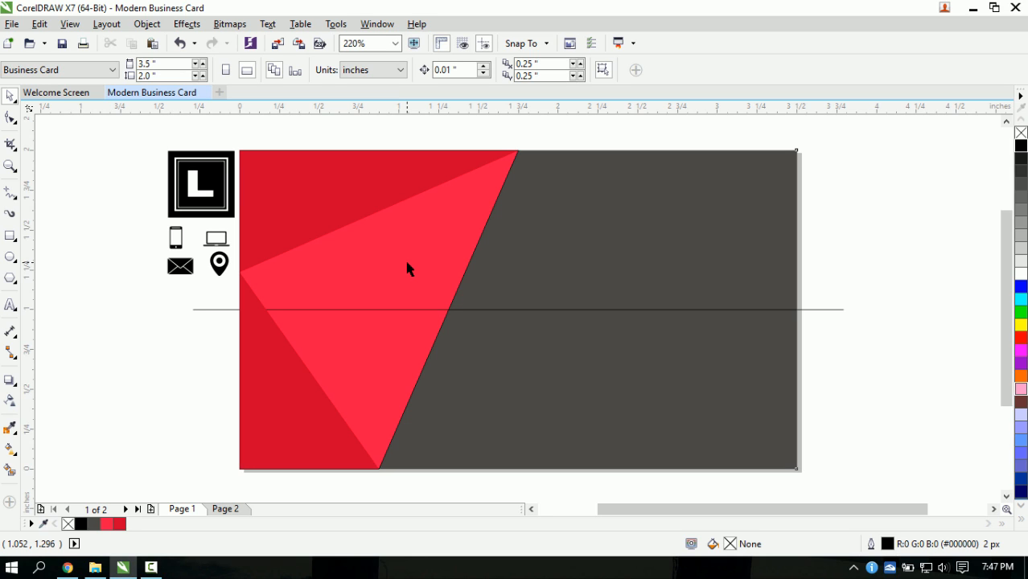
# - Give the top-left dark red triangle a Flat Bottom Right drop shadow pulled in close
pyautogui.click(334, 221)
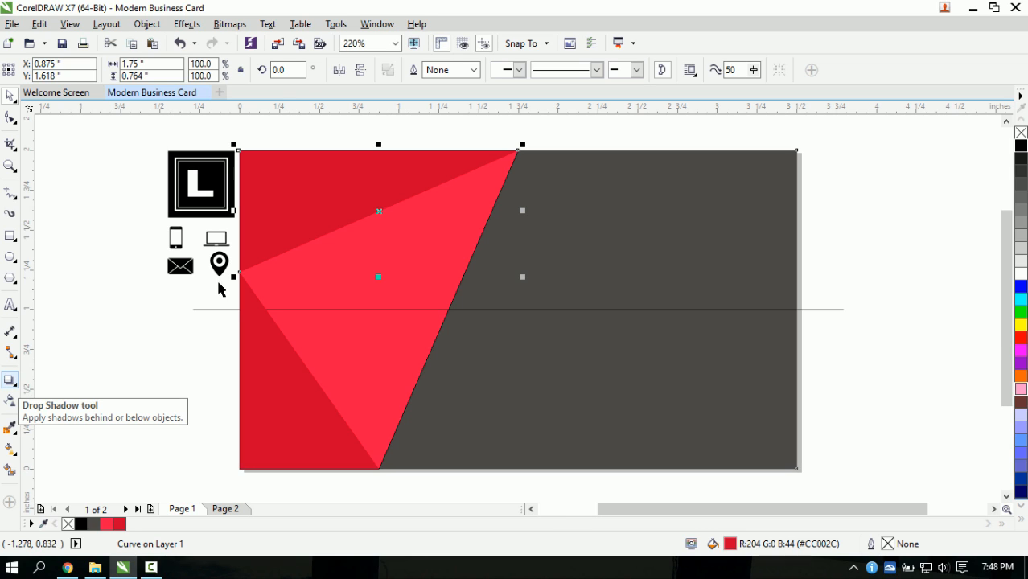
pyautogui.click(6, 381)
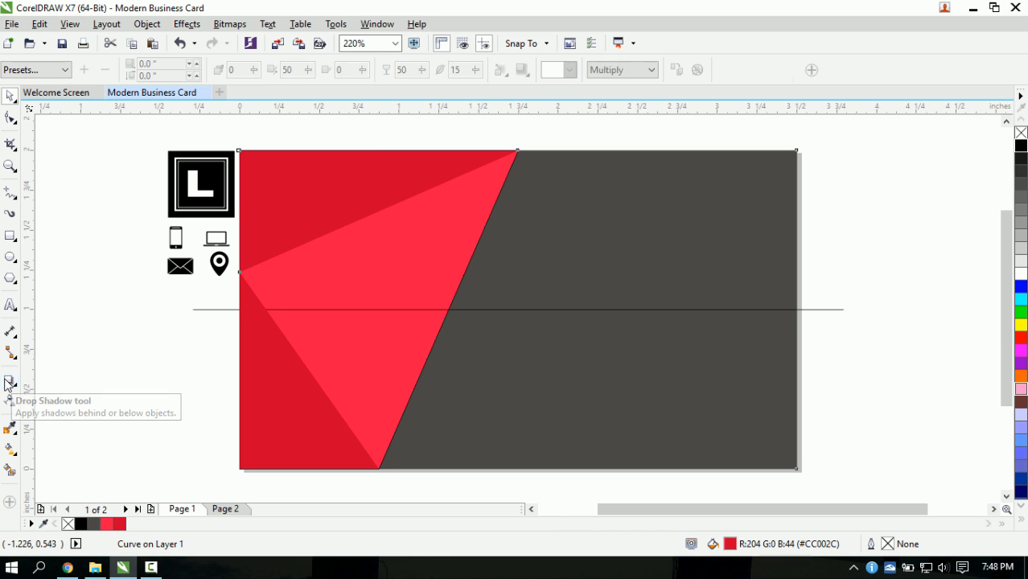
pyautogui.click(57, 73)
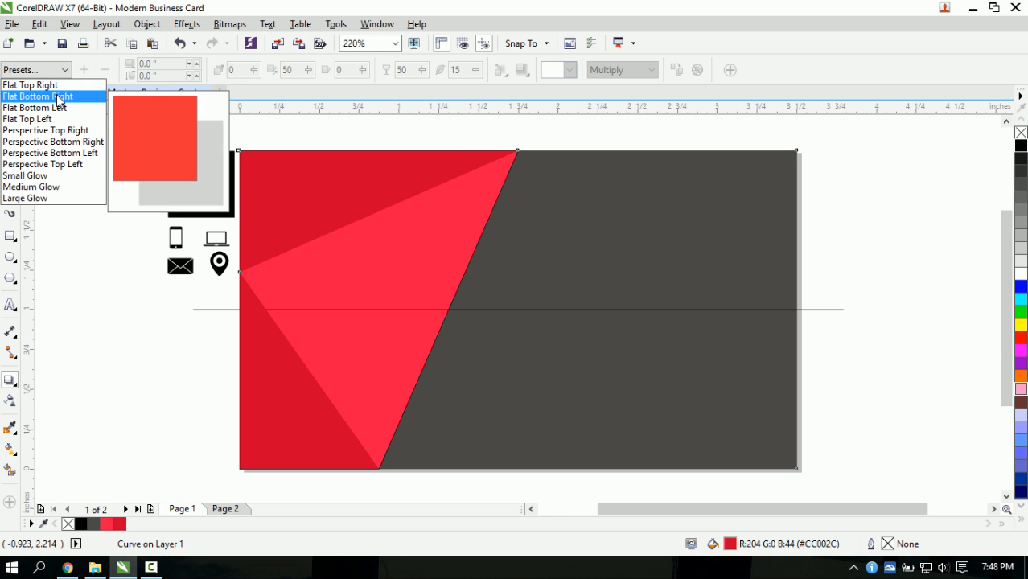
pyautogui.click(51, 98)
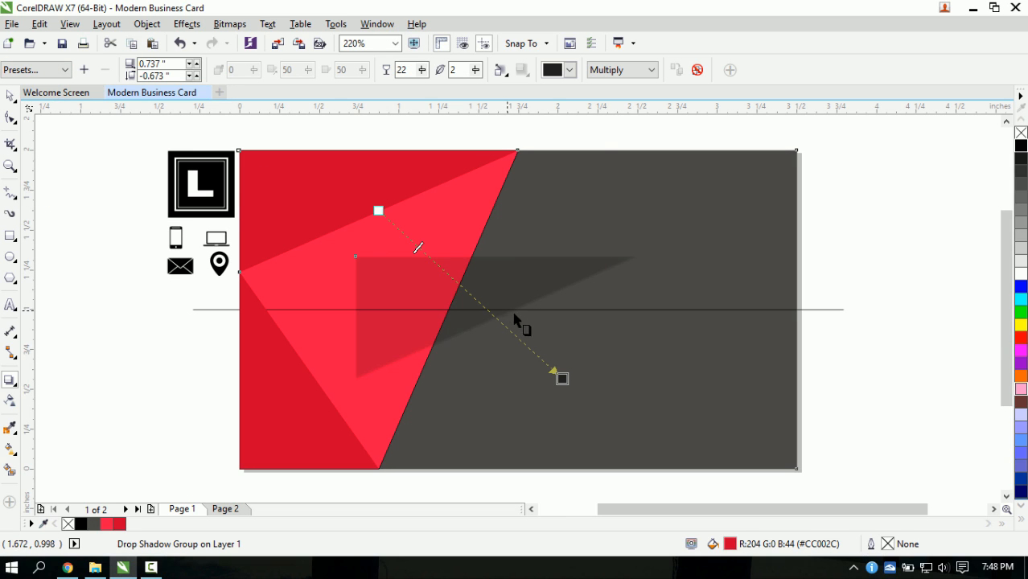
pyautogui.moveTo(560, 378); pyautogui.dragTo(435, 272)
# - Fine-tune the shadow's offset to about 0.008 by -0.01 inch
pyautogui.scroll(2, 380, 228)
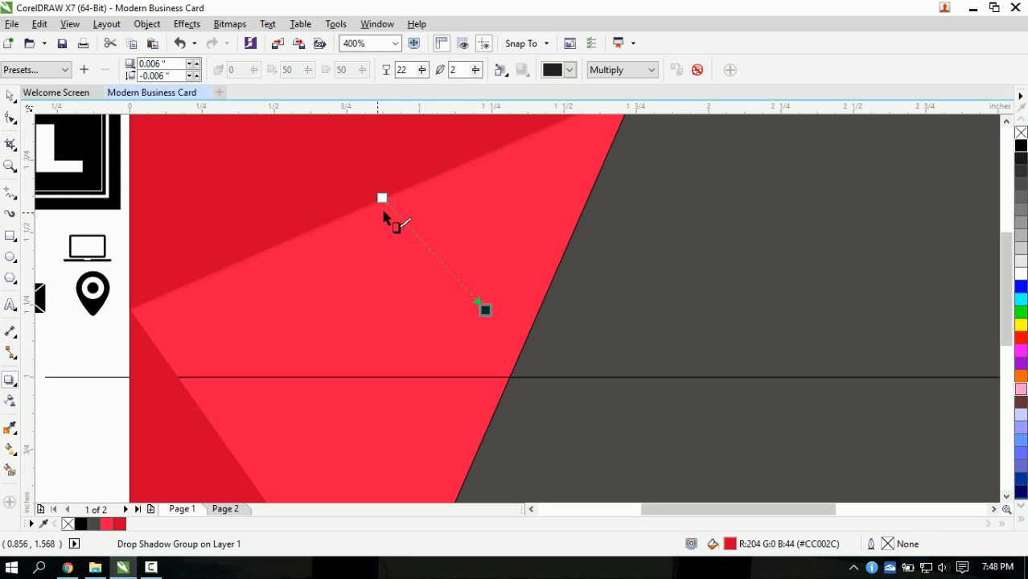
pyautogui.scroll(-2, 400, 211)
pyautogui.scroll(2, 402, 211)
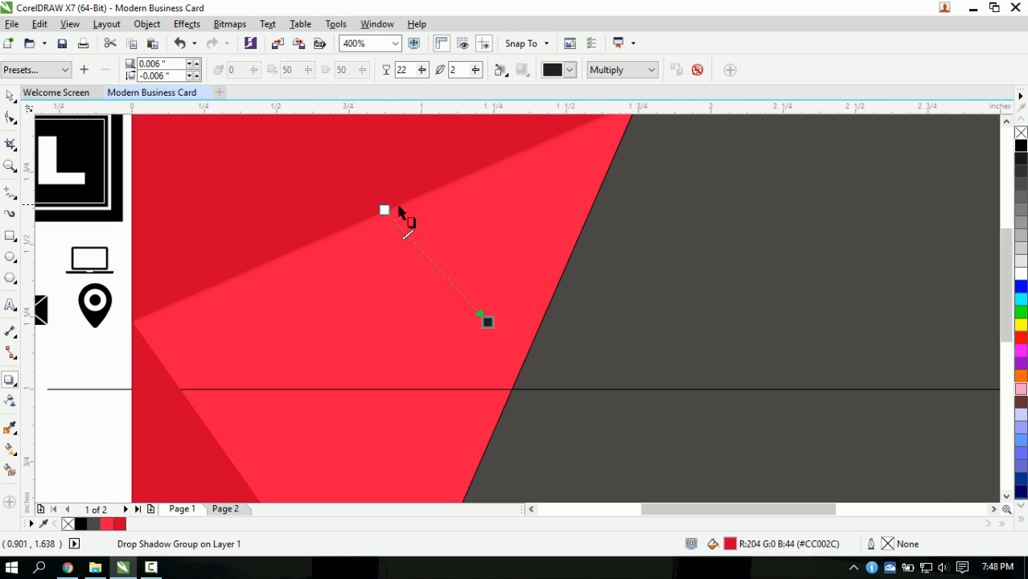
pyautogui.scroll(-2, 400, 210)
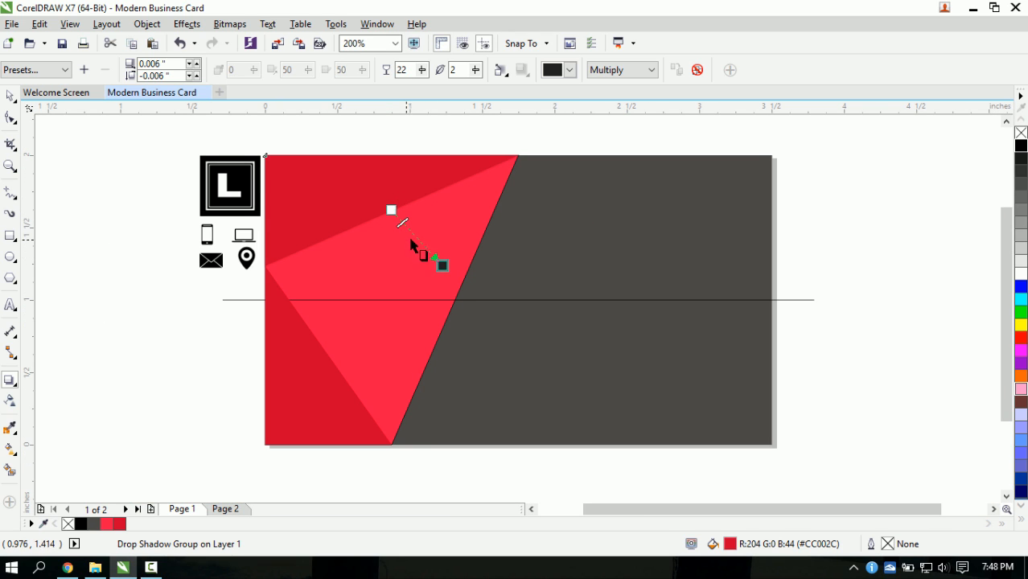
pyautogui.scroll(2, 429, 232)
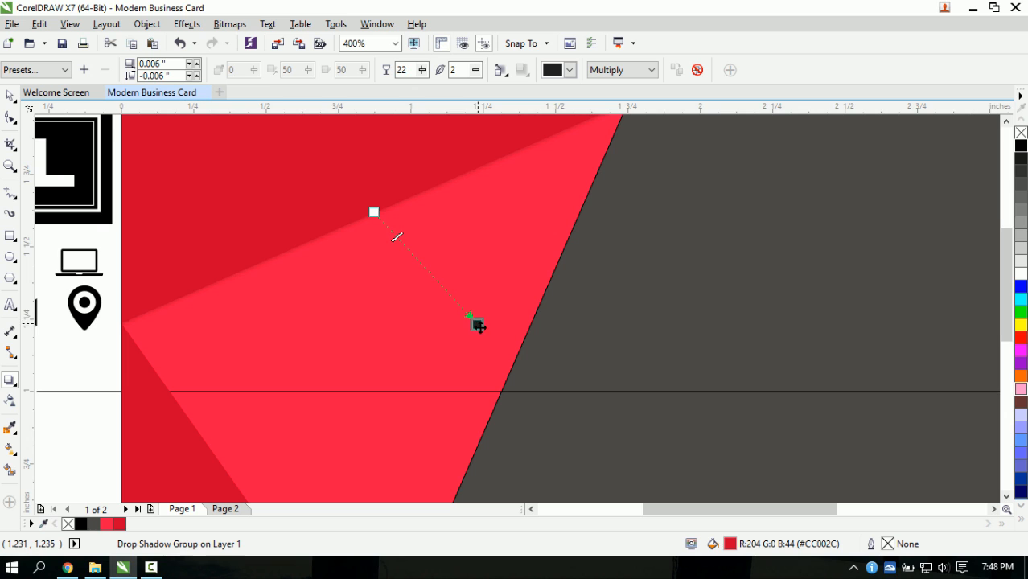
pyautogui.moveTo(477, 325); pyautogui.dragTo(475, 323)
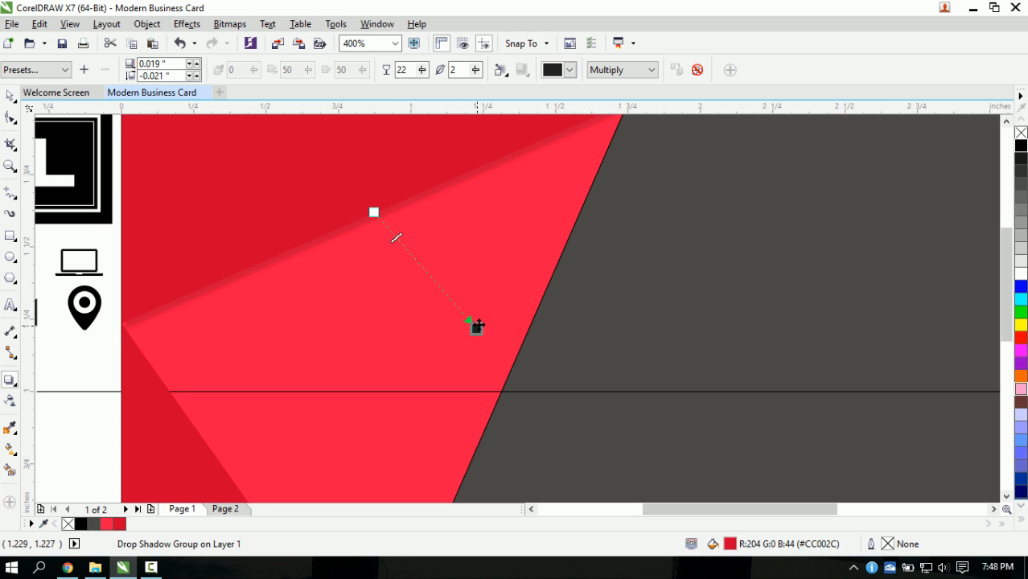
pyautogui.scroll(-1, 477, 325)
pyautogui.scroll(2, 475, 323)
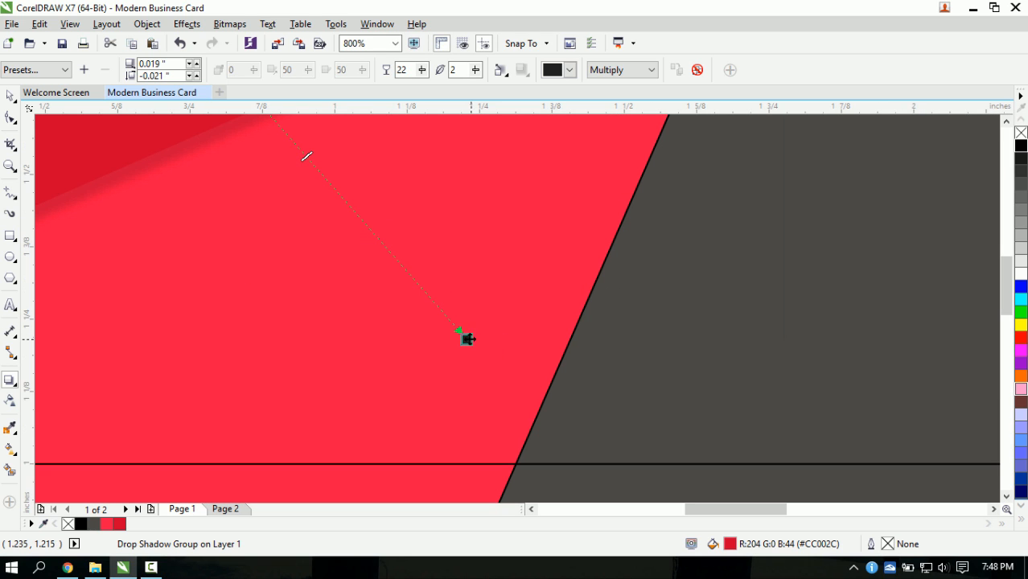
pyautogui.moveTo(467, 339); pyautogui.dragTo(466, 331)
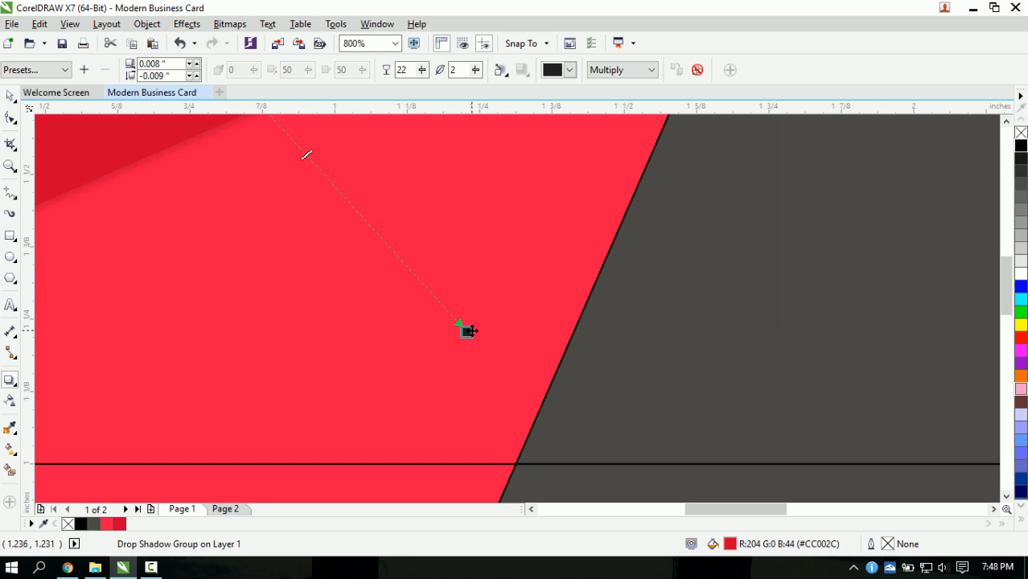
pyautogui.scroll(-1, 467, 332)
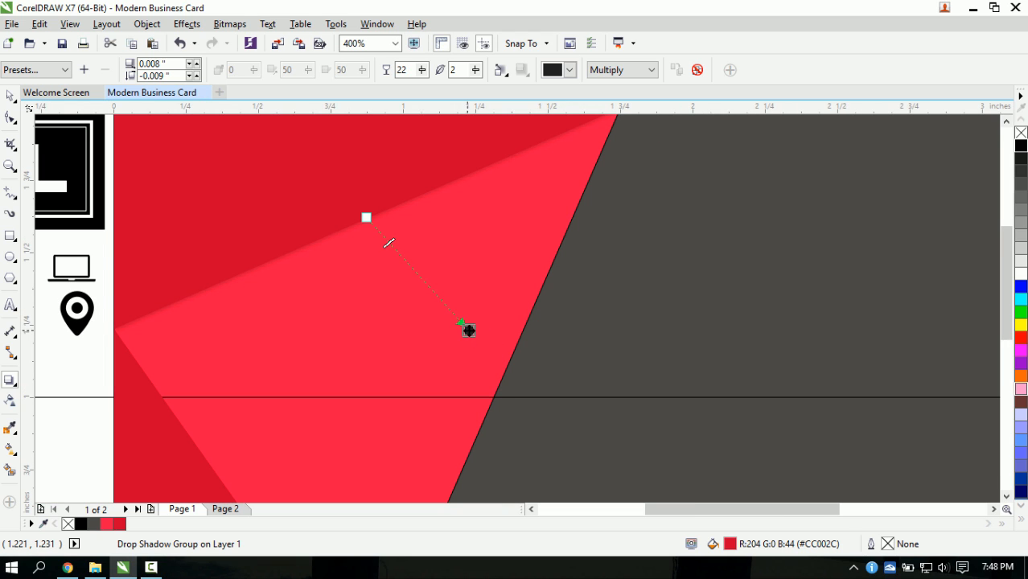
pyautogui.moveTo(469, 329); pyautogui.dragTo(471, 331)
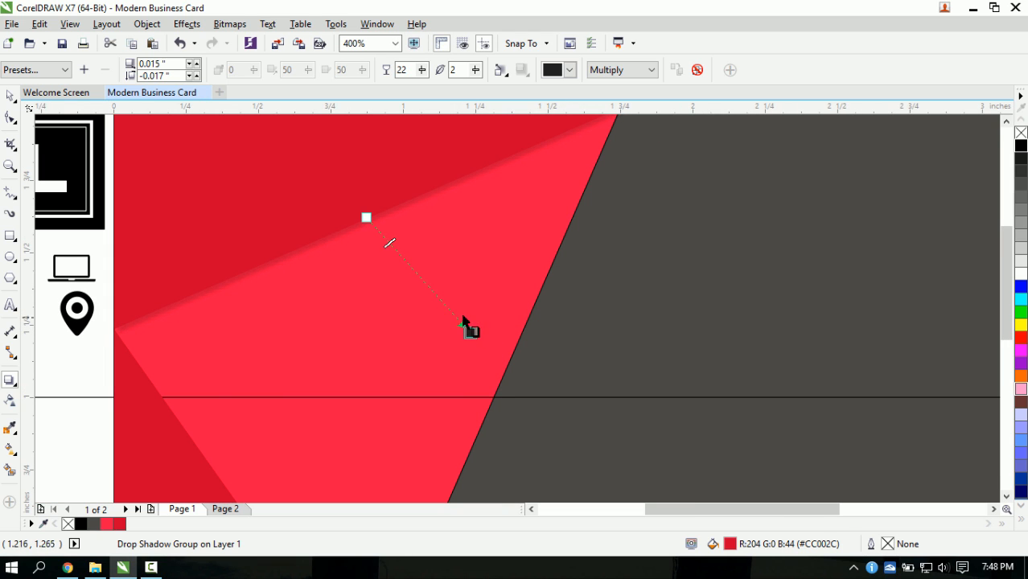
pyautogui.scroll(1, 454, 312)
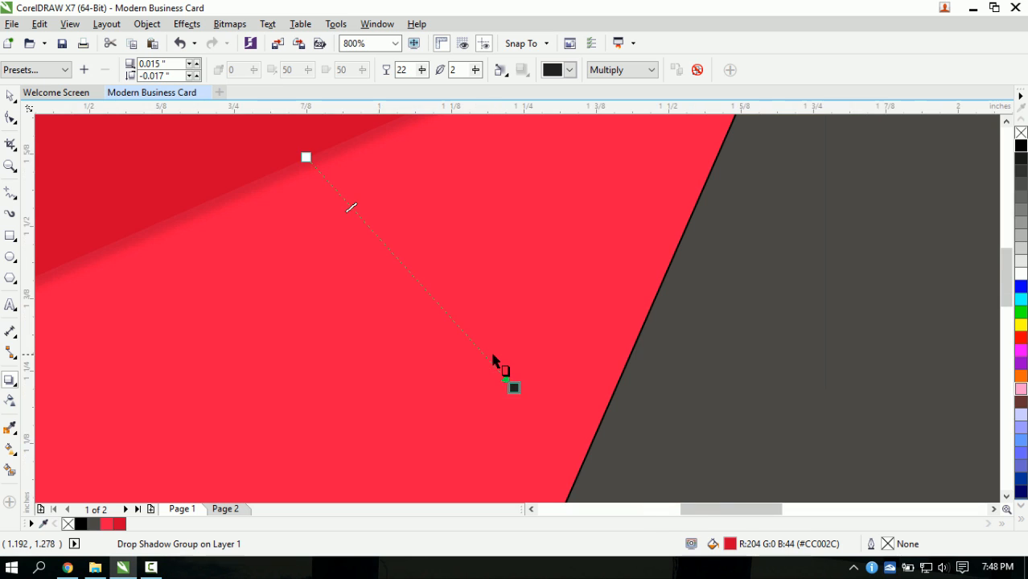
pyautogui.moveTo(509, 384)
pyautogui.mouseDown()
pyautogui.moveTo(495, 374)
pyautogui.moveTo(503, 385)
pyautogui.mouseUp()
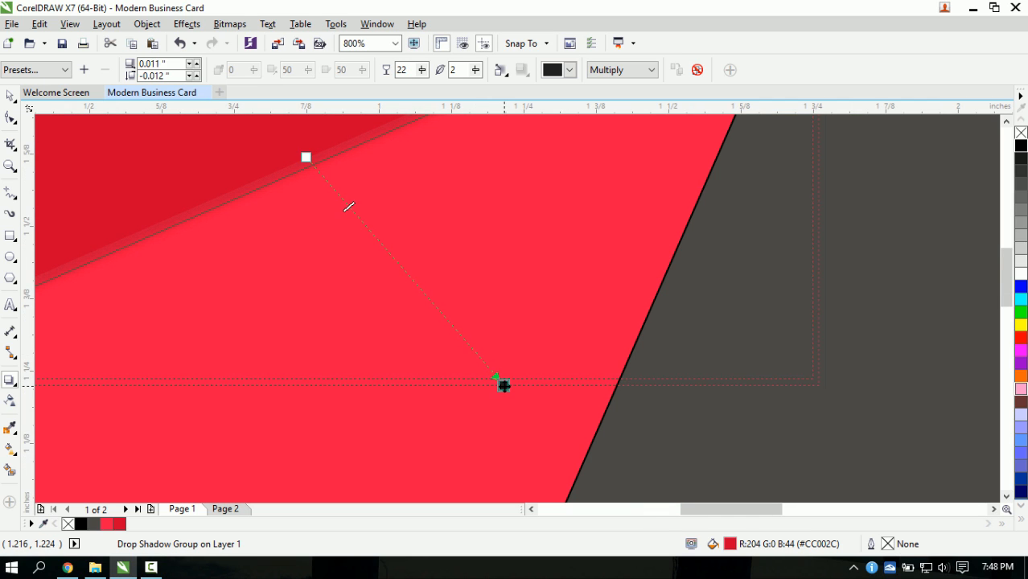
pyautogui.scroll(-2, 500, 381)
pyautogui.scroll(1, 522, 406)
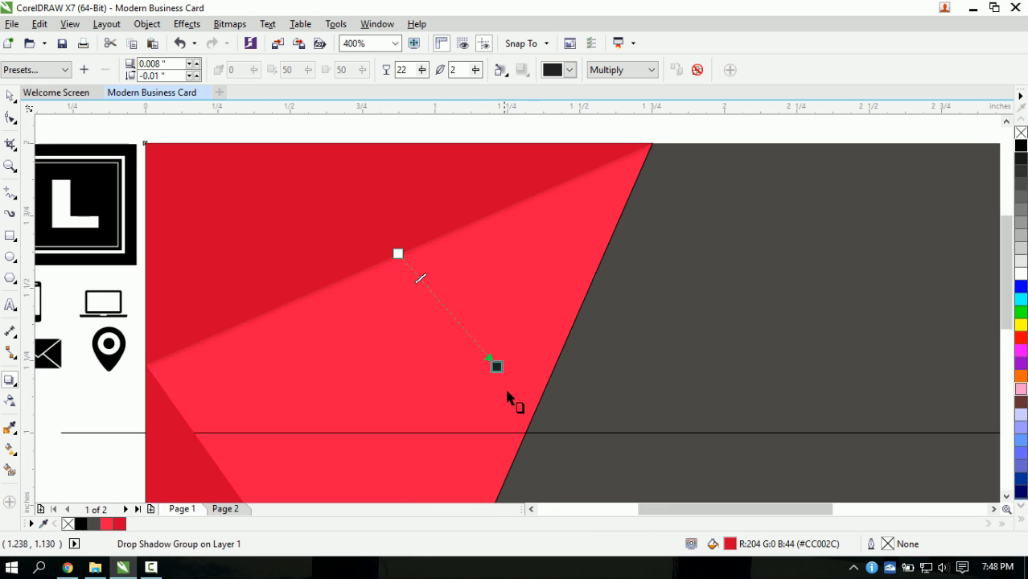
pyautogui.click(10, 95)
pyautogui.scroll(-1, 313, 320)
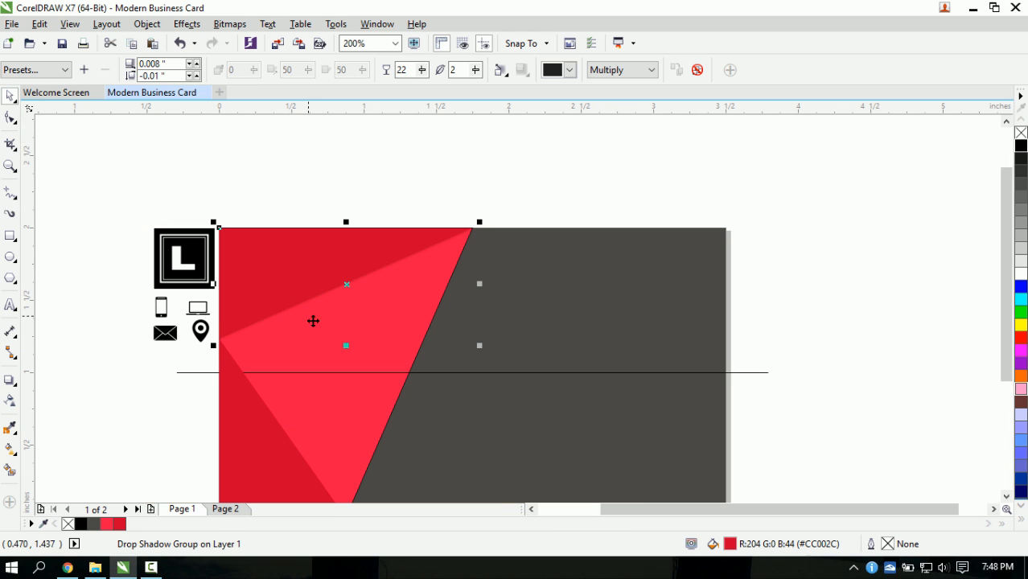
# - Apply the Flat Top Right drop shadow preset to the lower red triangle
pyautogui.click(229, 435)
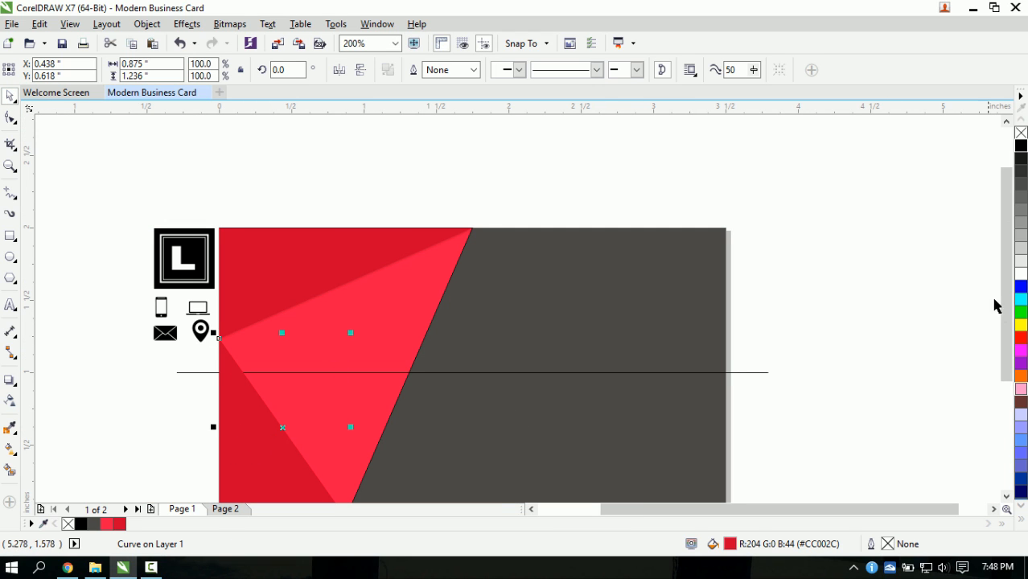
pyautogui.moveTo(1006, 318); pyautogui.dragTo(1003, 336)
pyautogui.click(16, 386)
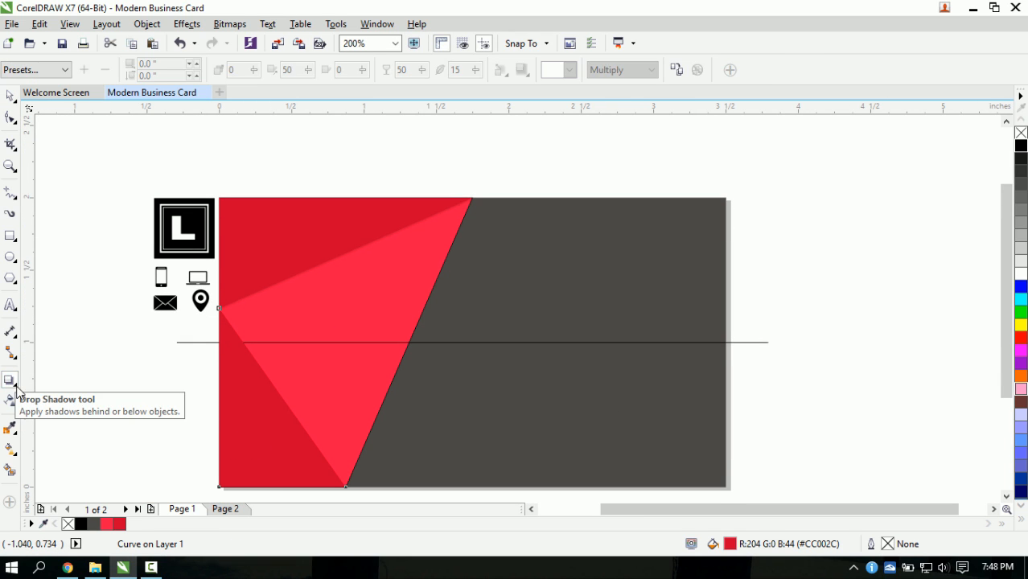
pyautogui.click(49, 70)
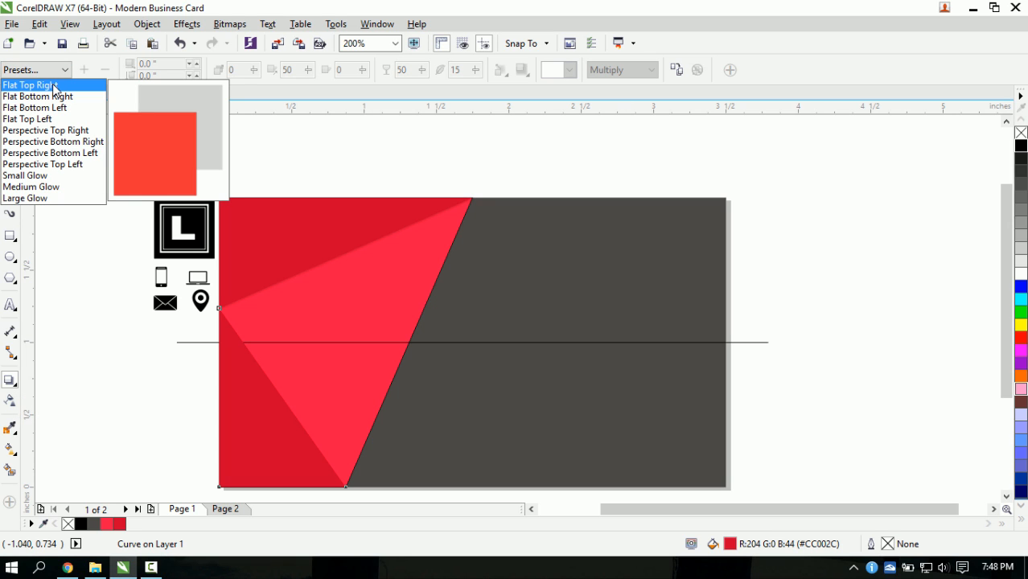
pyautogui.click(52, 85)
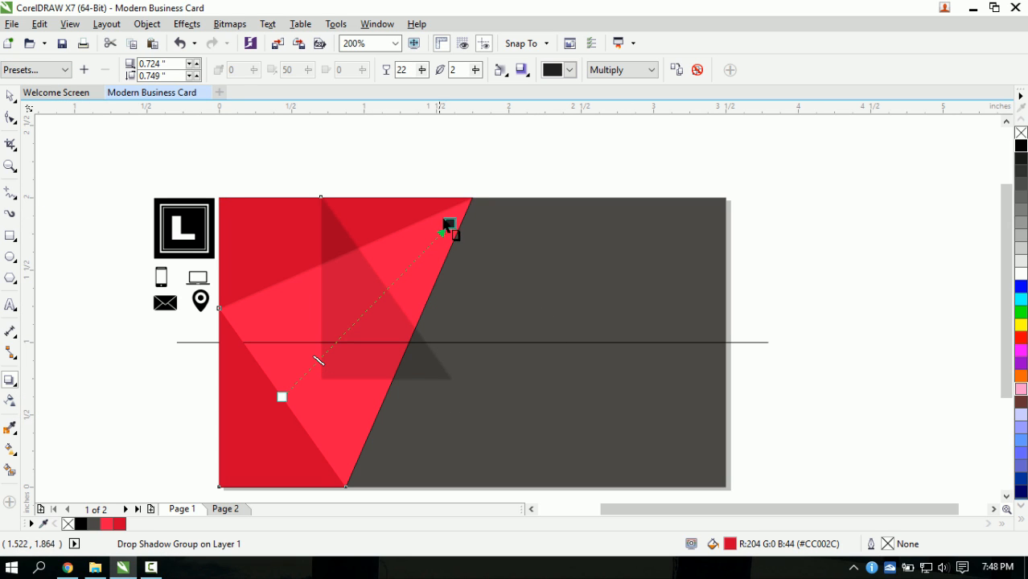
# - Pull the lower triangle's shadow in to a 0.018 by 0.002 inch offset
pyautogui.moveTo(445, 228); pyautogui.dragTo(350, 341)
pyautogui.scroll(1, 317, 380)
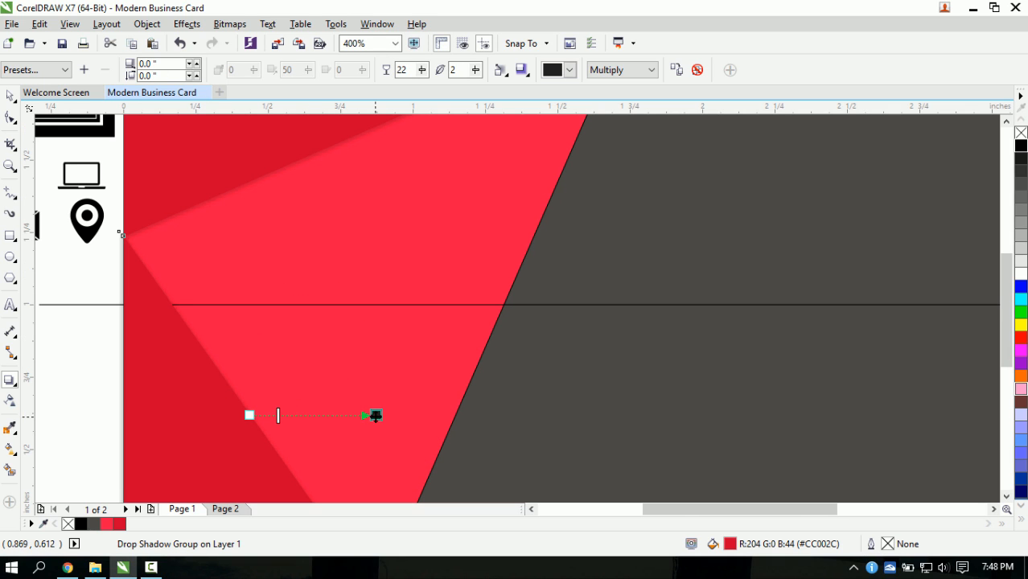
pyautogui.moveTo(376, 415); pyautogui.dragTo(379, 396)
pyautogui.scroll(-1, 369, 412)
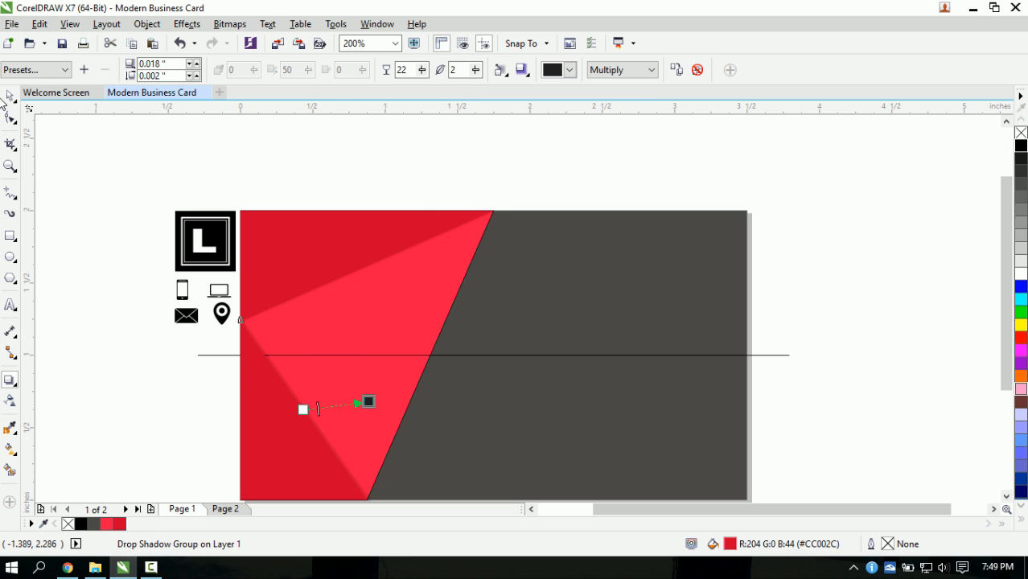
pyautogui.click(10, 96)
pyautogui.click(365, 184)
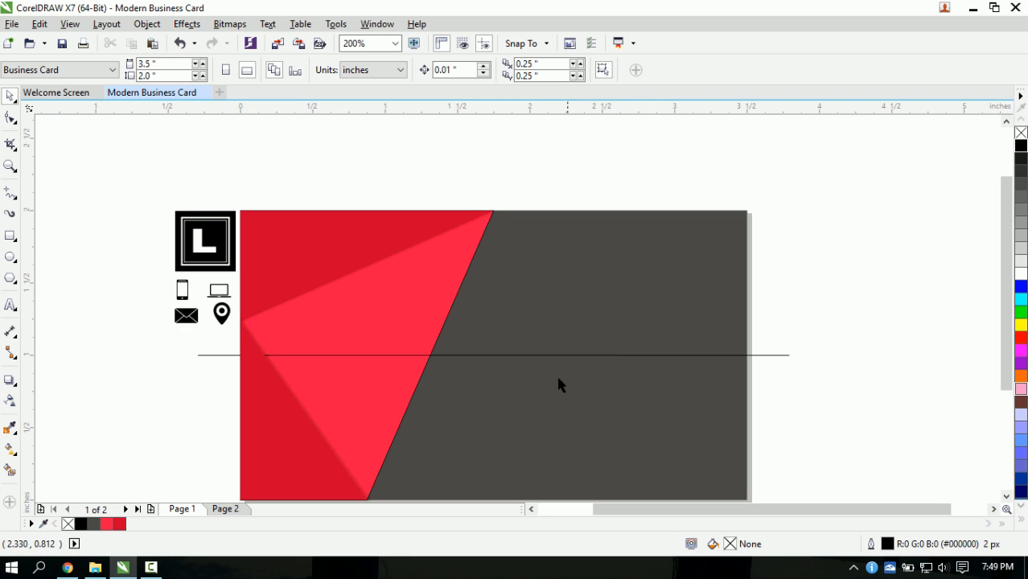
# - Check the shadowed red triangles by selecting their shadow groups
pyautogui.click(445, 317)
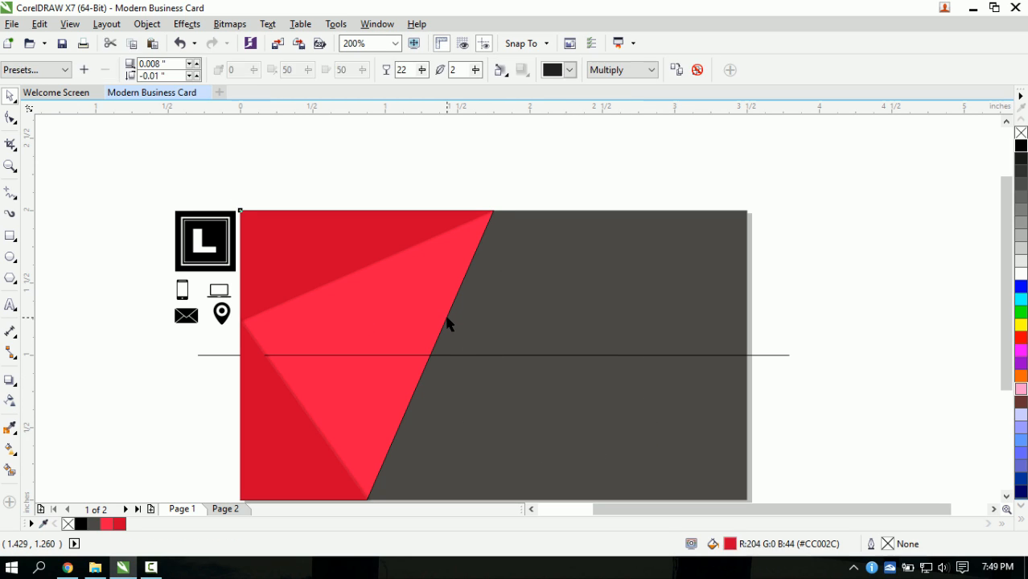
pyautogui.click(843, 428)
pyautogui.click(354, 318)
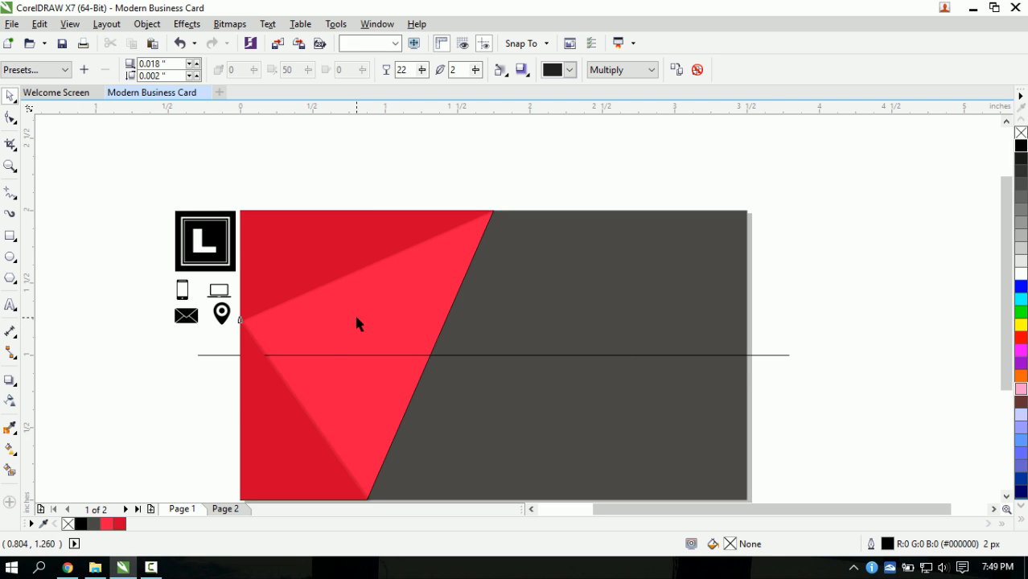
pyautogui.click(437, 322)
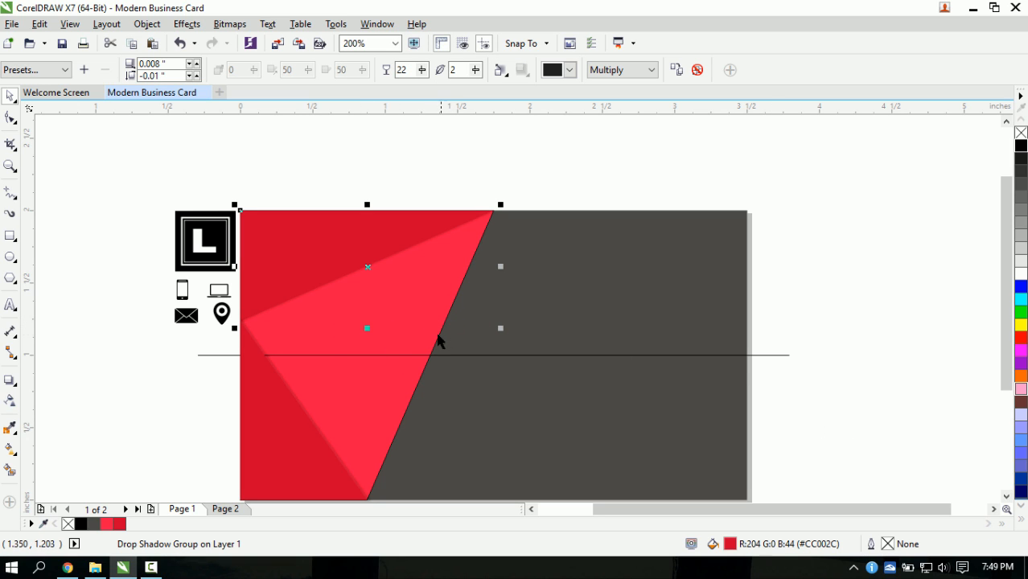
pyautogui.click(559, 159)
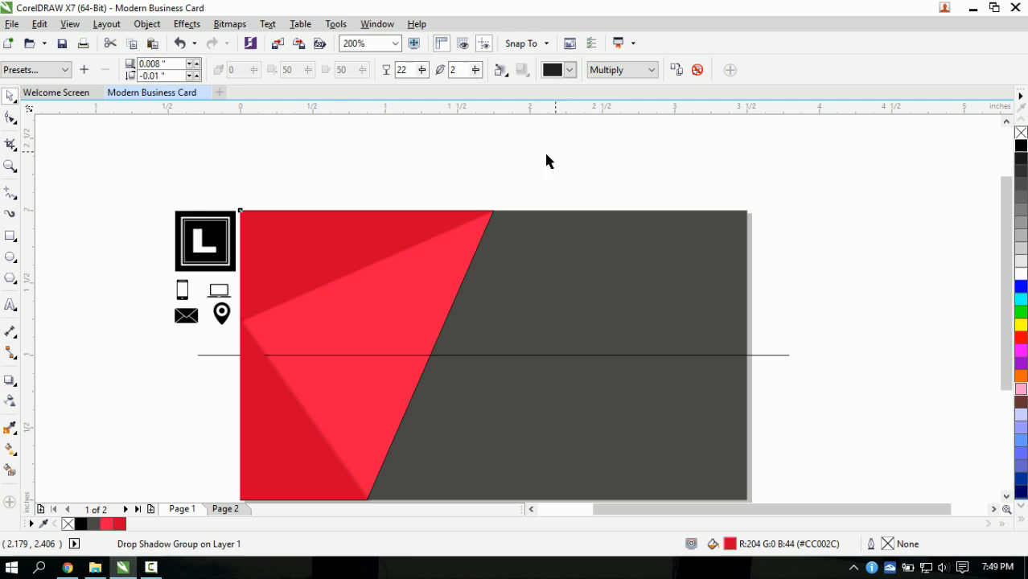
pyautogui.click(451, 306)
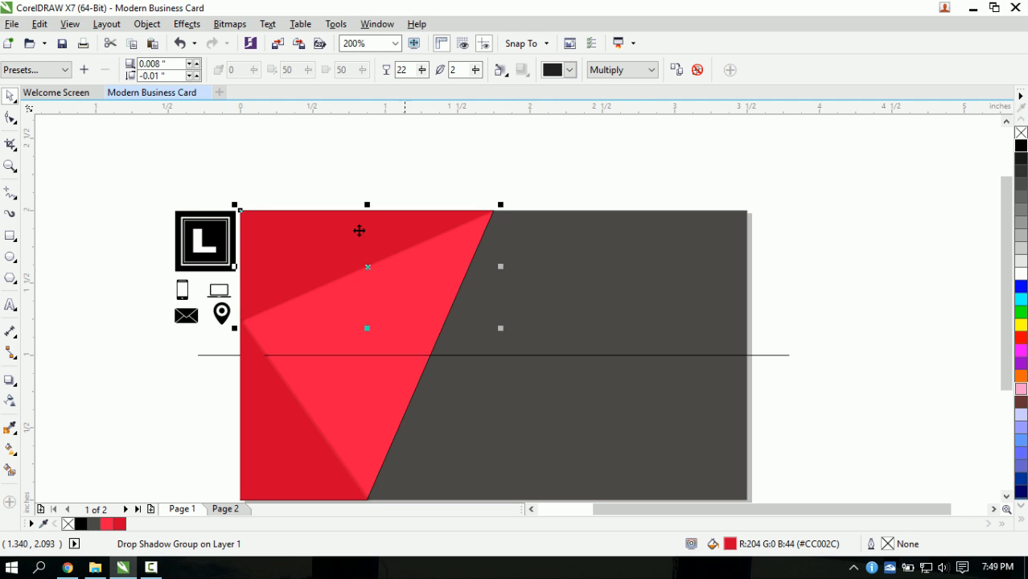
pyautogui.click(152, 373)
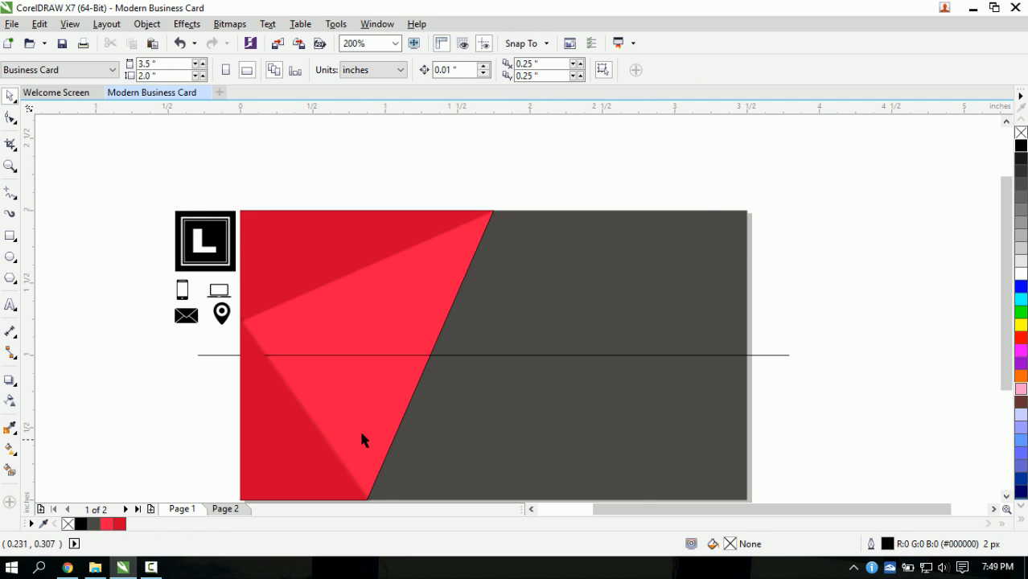
pyautogui.scroll(2, 366, 430)
# - Set the bright red slanted shape's outline width to None
pyautogui.click(426, 412)
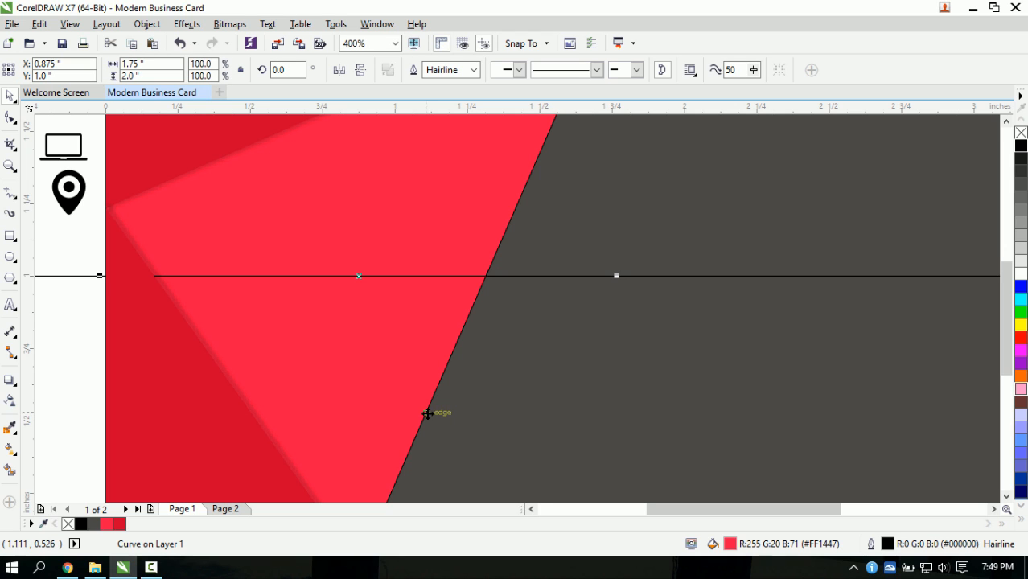
pyautogui.click(473, 70)
pyautogui.click(439, 83)
pyautogui.scroll(-1, 354, 313)
pyautogui.click(223, 340)
pyautogui.scroll(1, 427, 289)
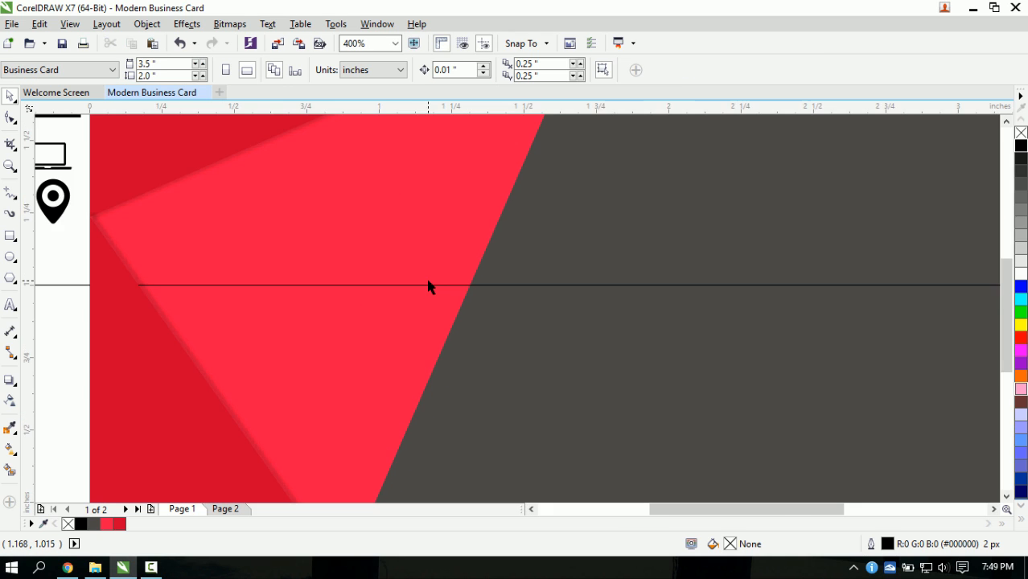
pyautogui.scroll(-1, 431, 290)
pyautogui.scroll(1, 472, 283)
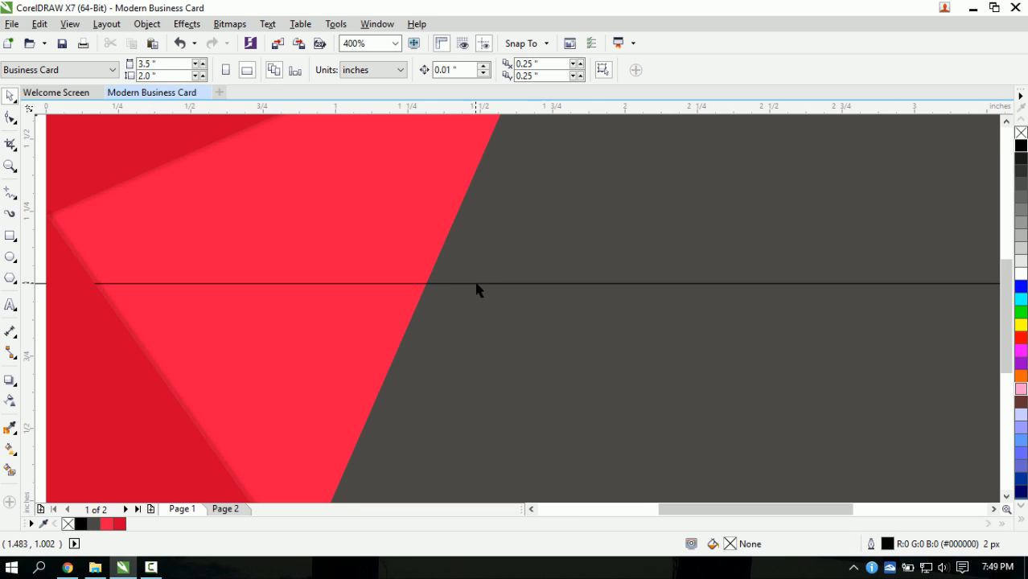
pyautogui.scroll(-1, 476, 287)
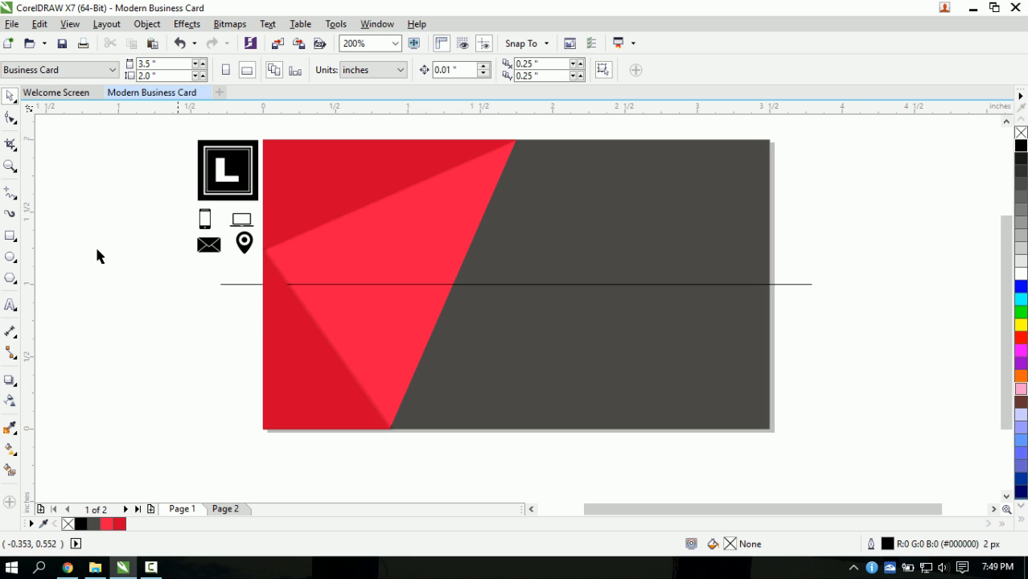
# - Draw a small rectangle on the centre guideline and widen it to 0.865 inches
pyautogui.click(11, 236)
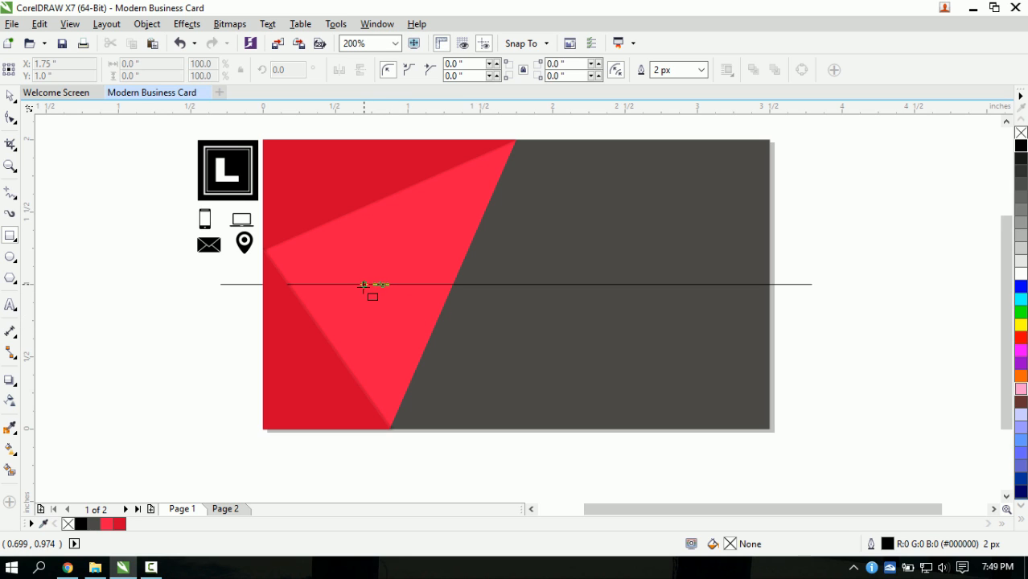
pyautogui.moveTo(363, 284); pyautogui.dragTo(484, 319)
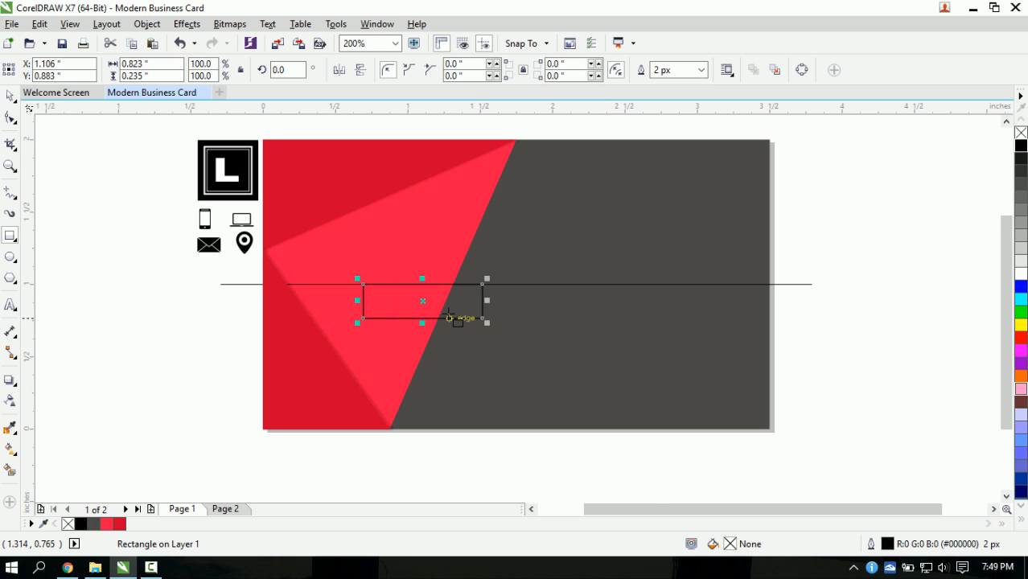
pyautogui.scroll(2, 478, 308)
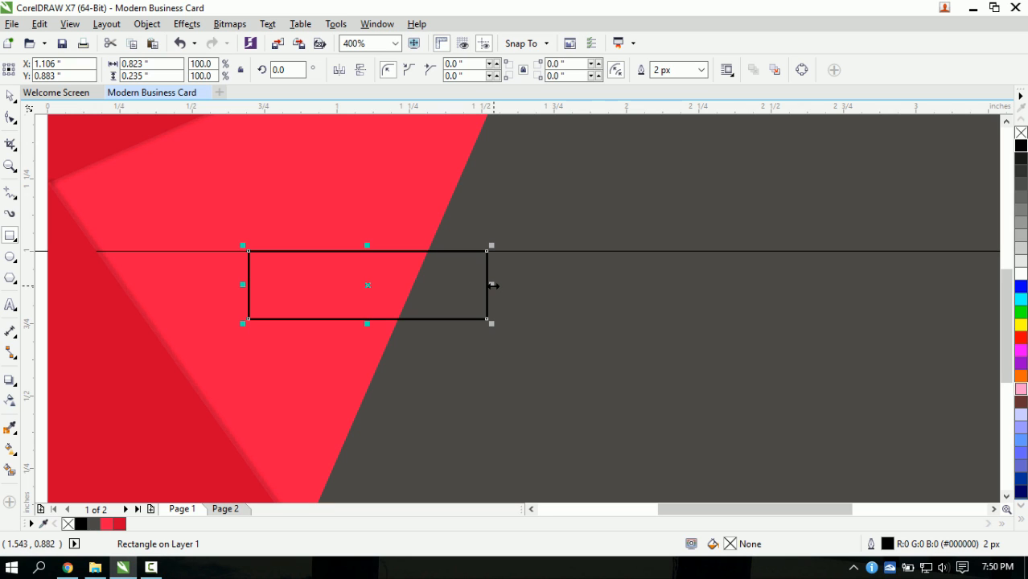
pyautogui.moveTo(492, 286); pyautogui.dragTo(505, 288)
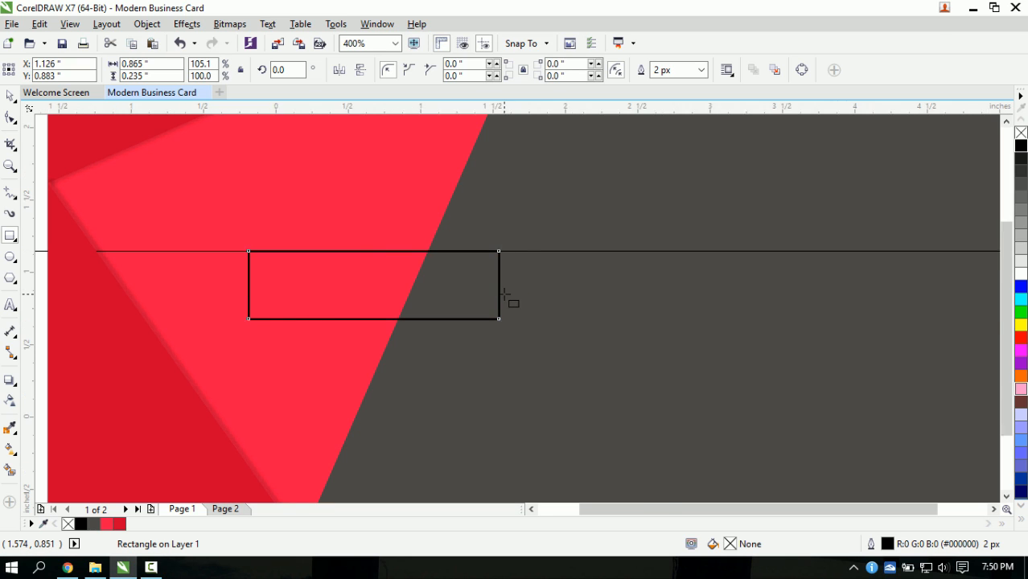
pyautogui.scroll(-2, 511, 298)
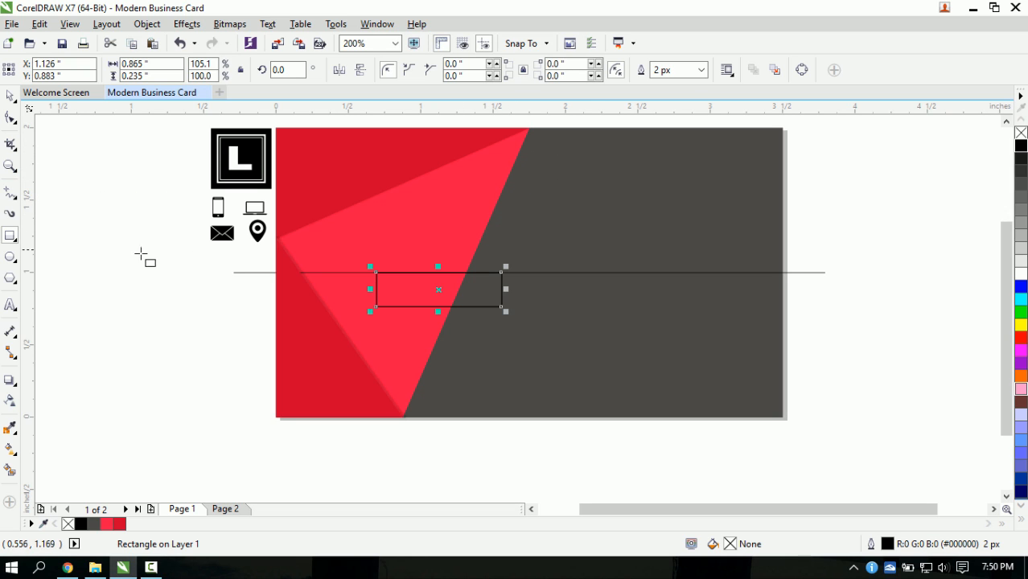
# - Draw a freehand diagonal line along the red-grey slanted edge
pyautogui.click(11, 193)
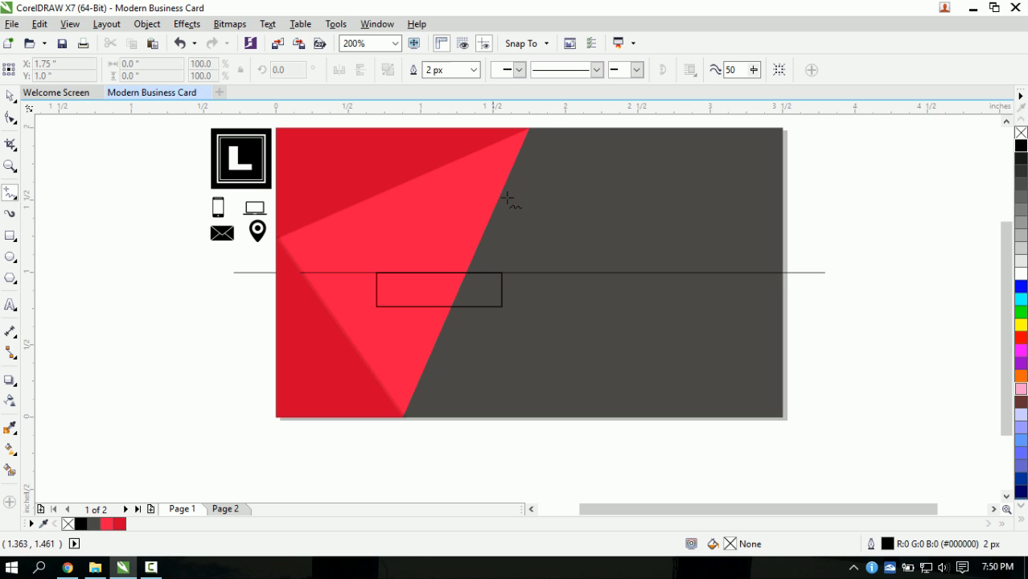
pyautogui.click(528, 128)
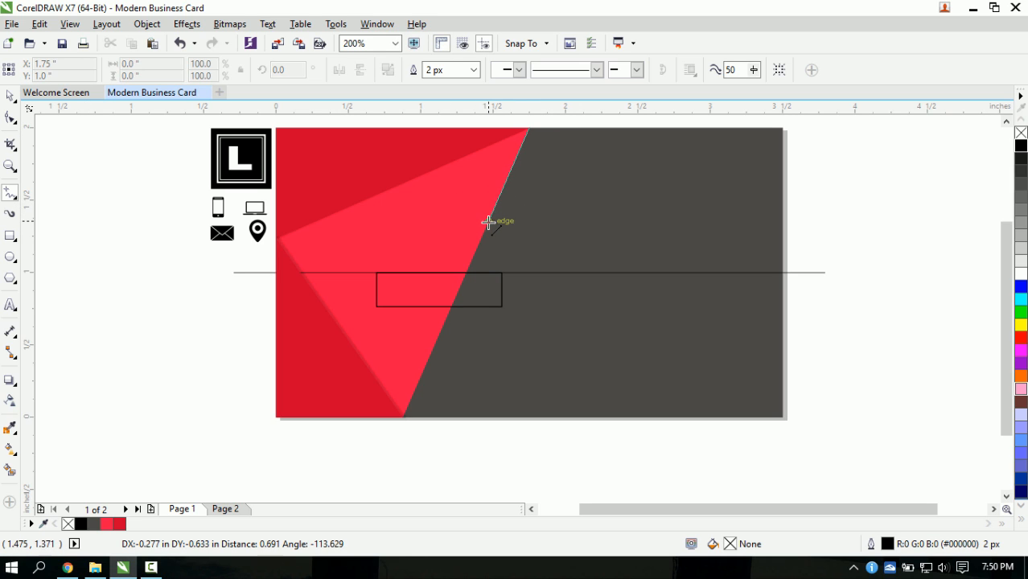
pyautogui.click(468, 265)
pyautogui.press('space')
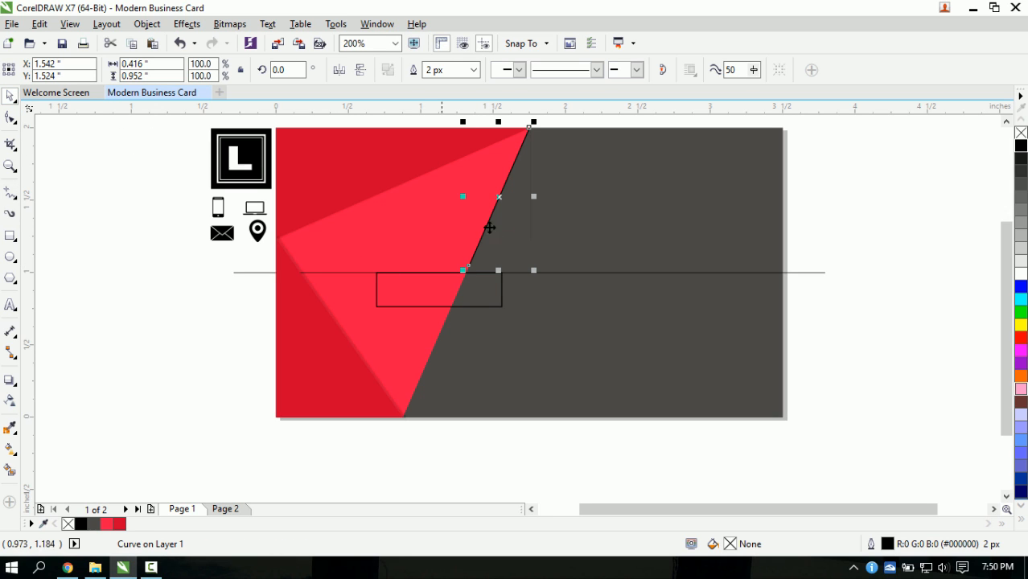
pyautogui.moveTo(499, 198); pyautogui.dragTo(528, 211)
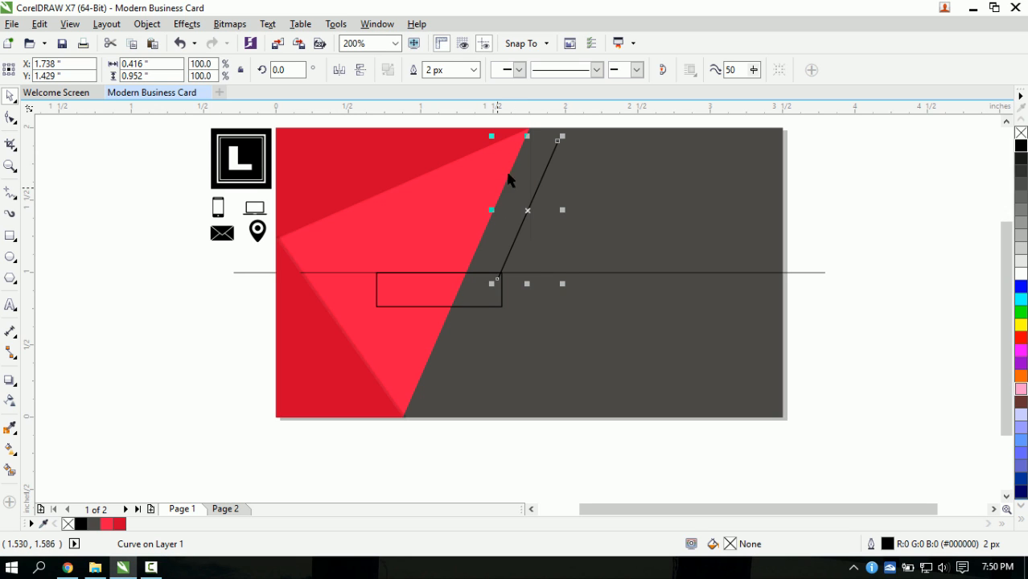
# - Make the diagonal a hairline, scale it to 217.5%, and move it past the card's bottom
pyautogui.click(474, 73)
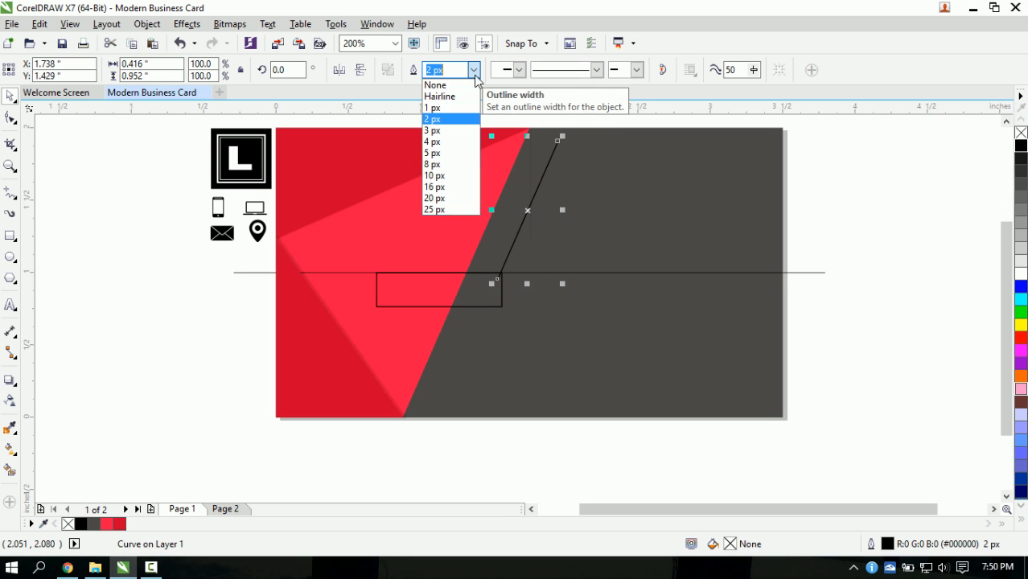
pyautogui.click(447, 97)
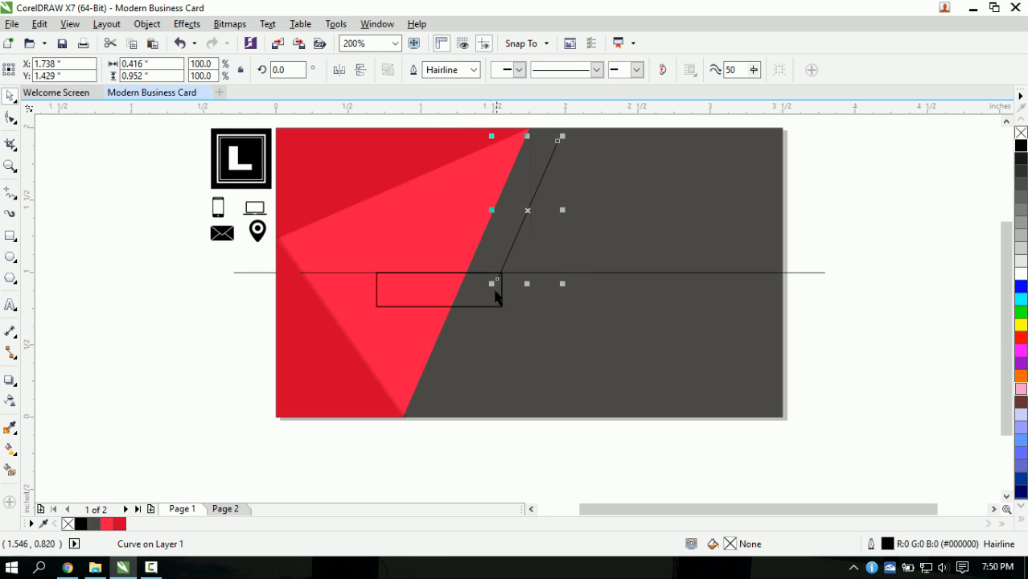
pyautogui.moveTo(492, 285); pyautogui.dragTo(413, 447)
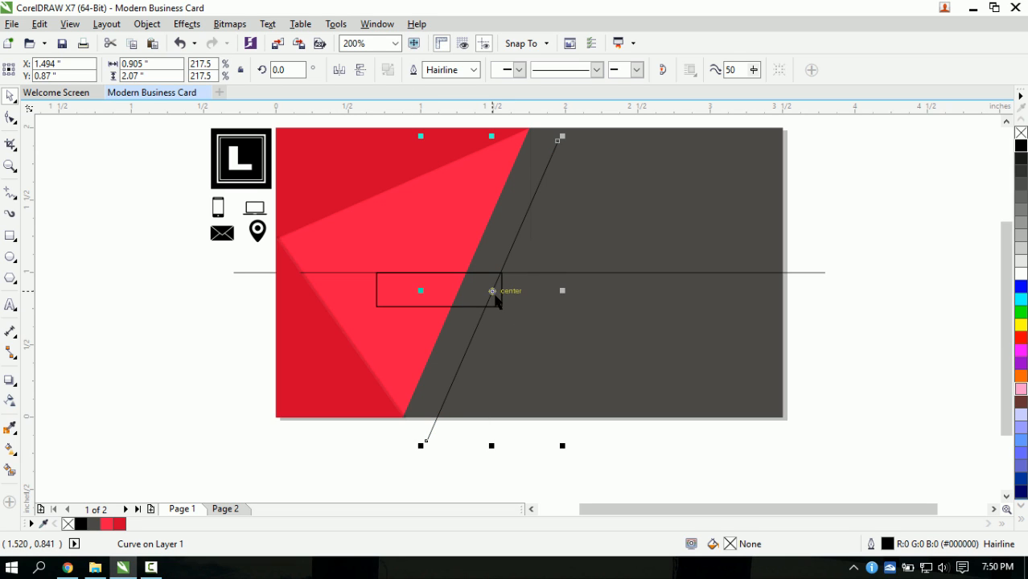
pyautogui.moveTo(493, 291); pyautogui.dragTo(507, 318)
pyautogui.scroll(1, 480, 297)
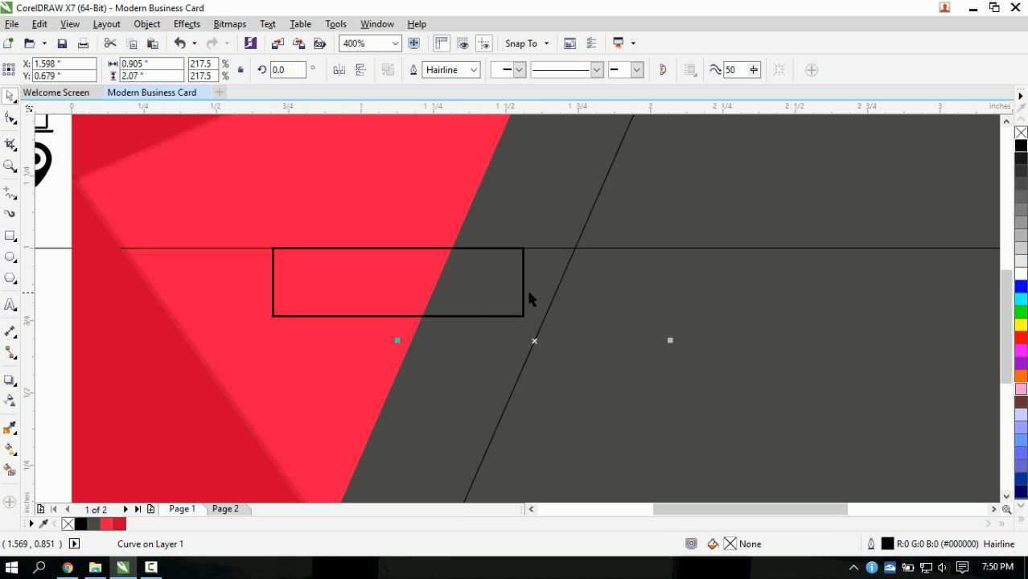
pyautogui.click(523, 304)
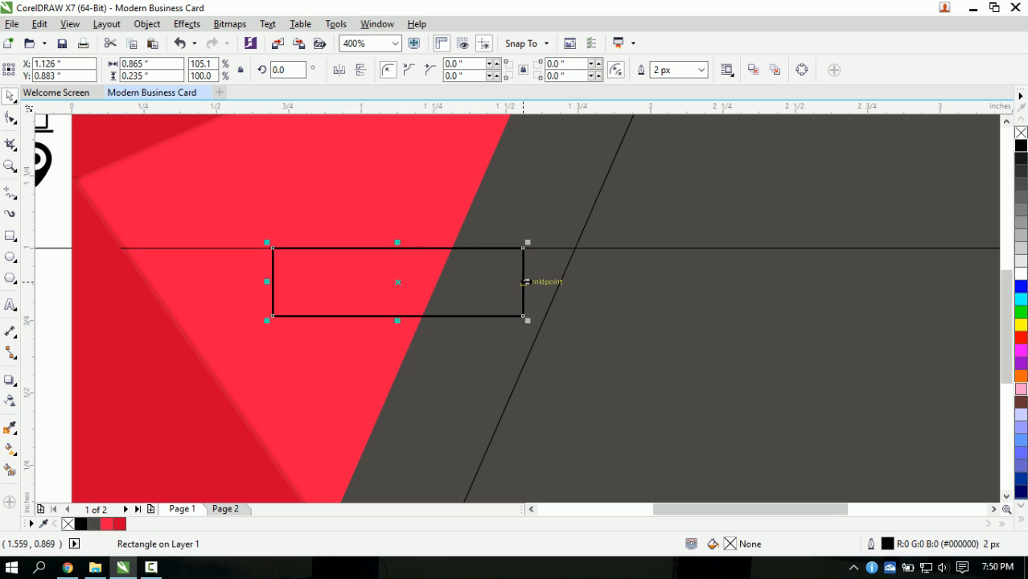
# - Widen the rectangle to 0.909 inches and move the diagonal line to its top-right corner
pyautogui.moveTo(529, 283); pyautogui.dragTo(543, 285)
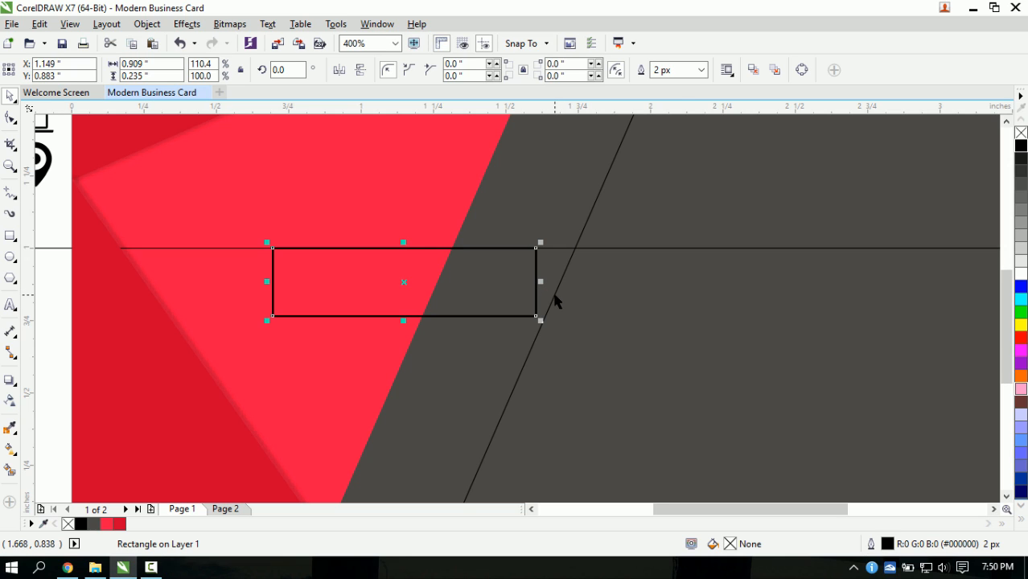
pyautogui.click(554, 296)
pyautogui.scroll(-2, 537, 338)
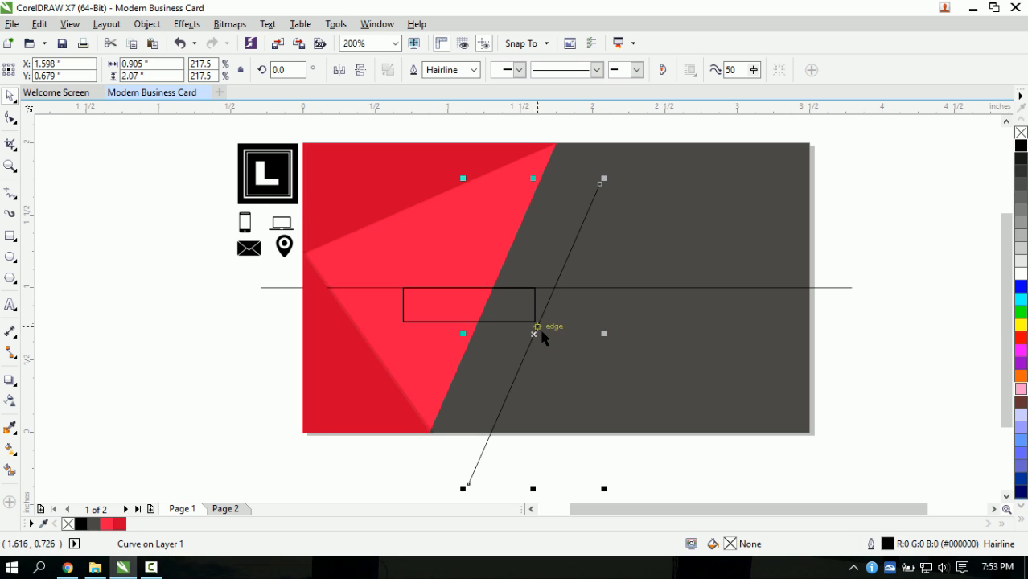
pyautogui.scroll(2, 538, 334)
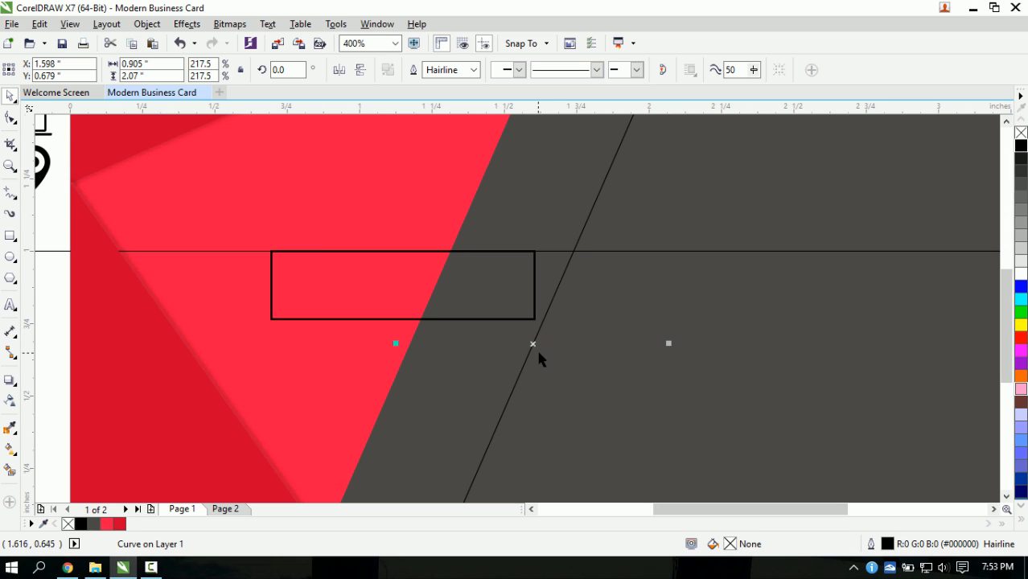
pyautogui.scroll(-2, 535, 347)
pyautogui.moveTo(536, 348); pyautogui.dragTo(536, 302)
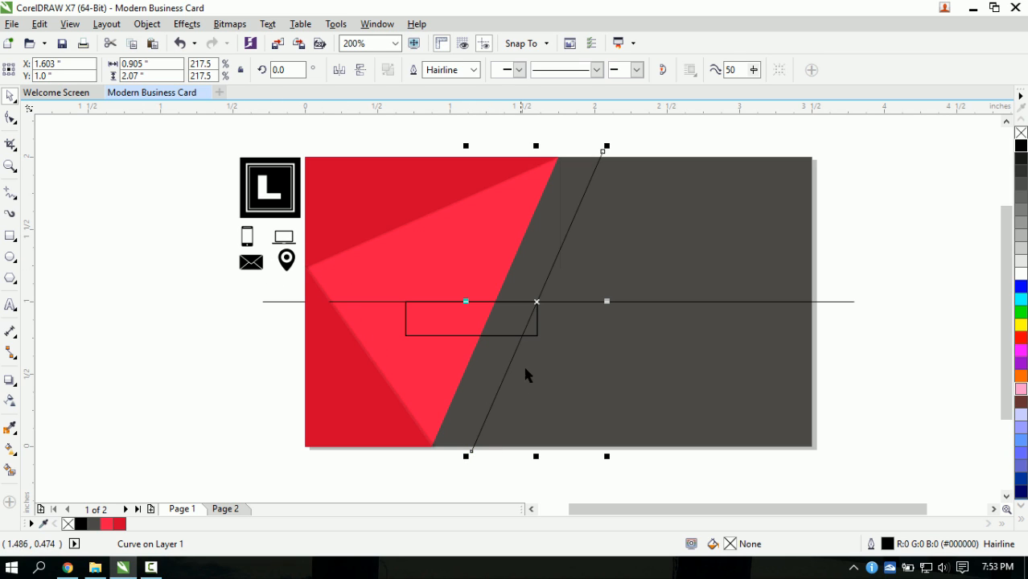
pyautogui.scroll(1, 547, 345)
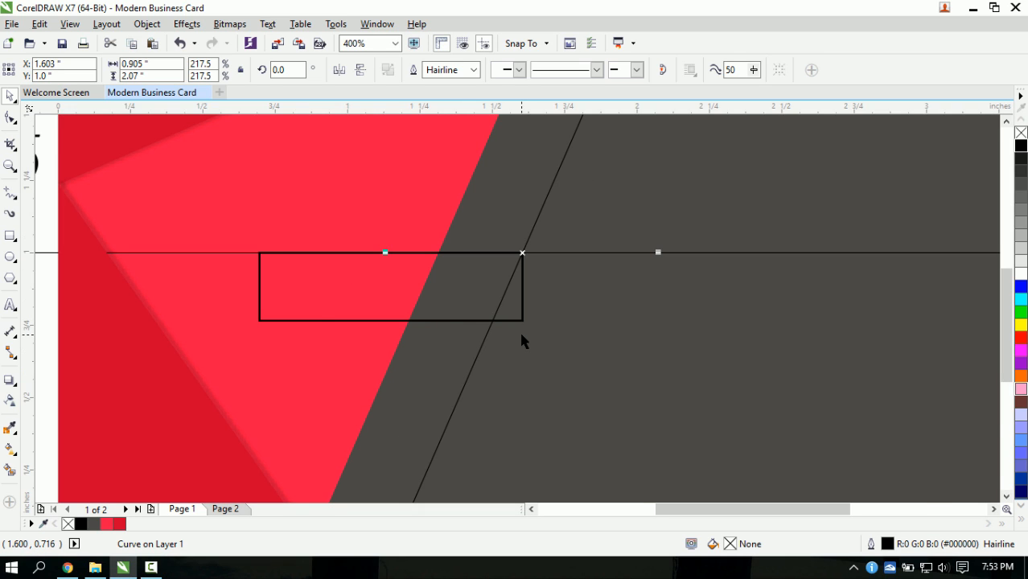
pyautogui.scroll(-1, 519, 329)
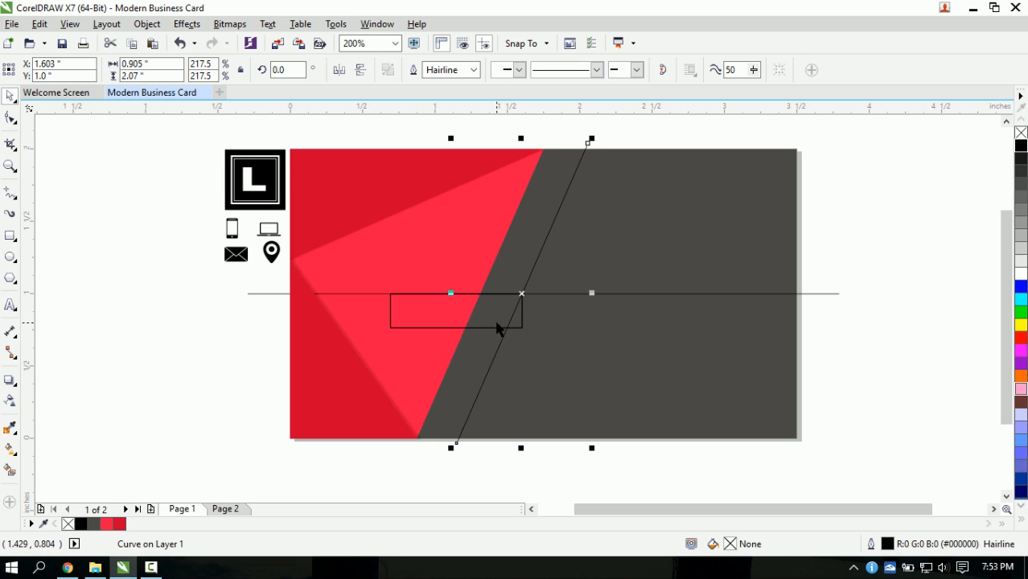
# - Shorten the rectangle's height to 0.222 inches from the bottom
pyautogui.click(496, 327)
pyautogui.scroll(1, 501, 326)
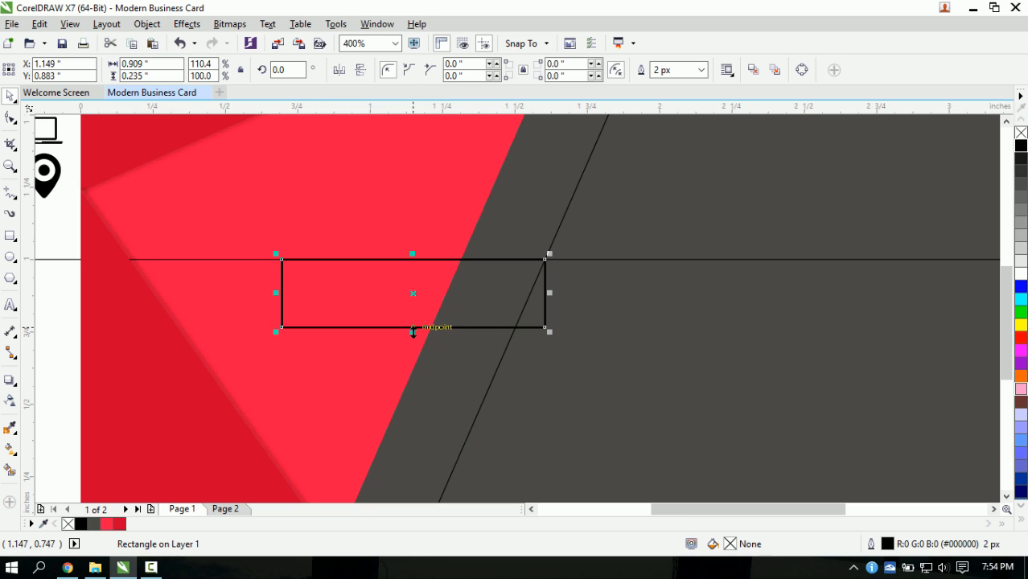
pyautogui.moveTo(414, 328); pyautogui.dragTo(415, 324)
pyautogui.scroll(1, 415, 328)
pyautogui.scroll(-1, 415, 325)
pyautogui.scroll(-1, 427, 335)
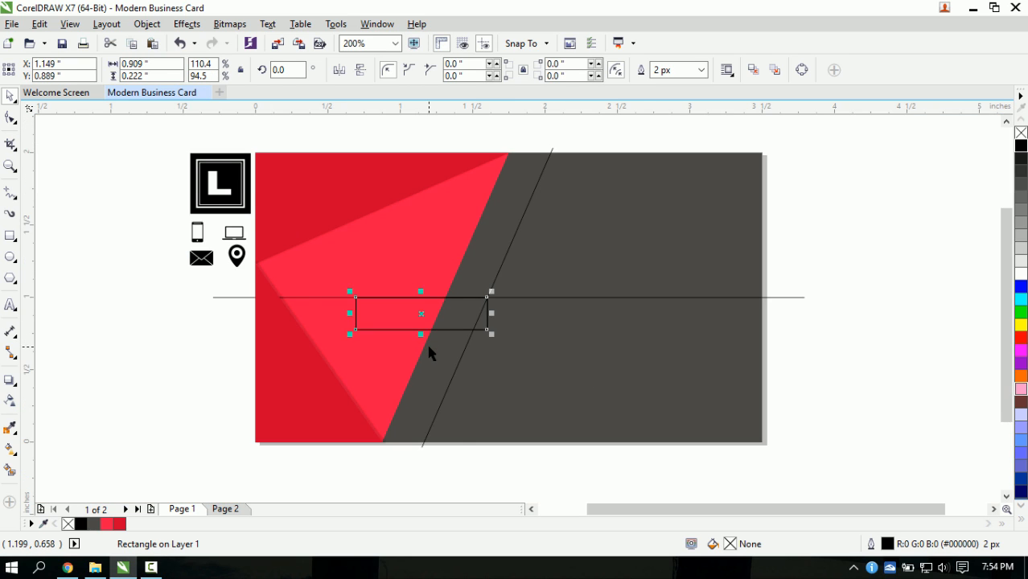
pyautogui.scroll(1, 429, 346)
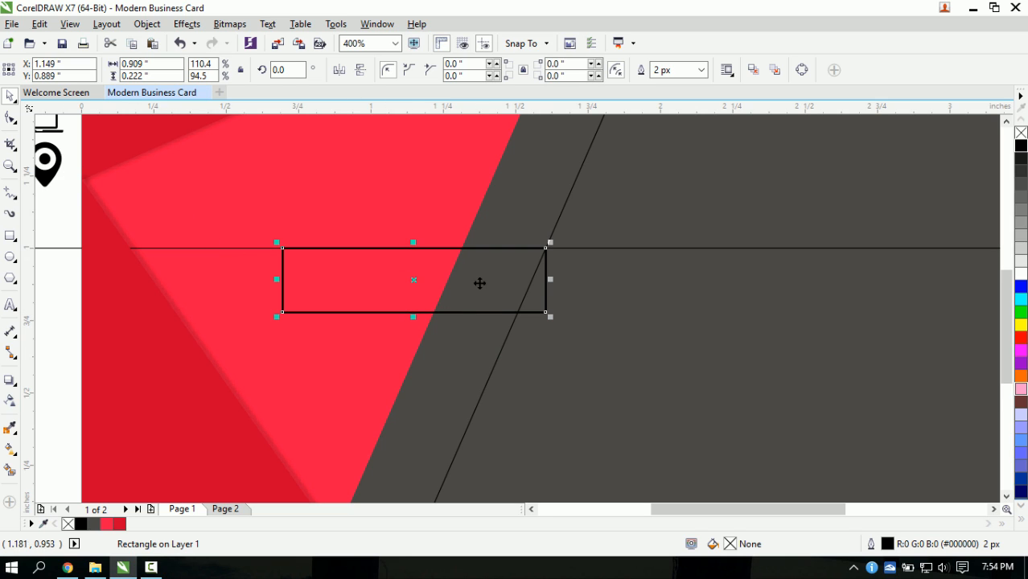
# - Give the rectangle a hairline outline, convert it to curves, and slide its bottom-right node onto the diagonal
pyautogui.click(8, 119)
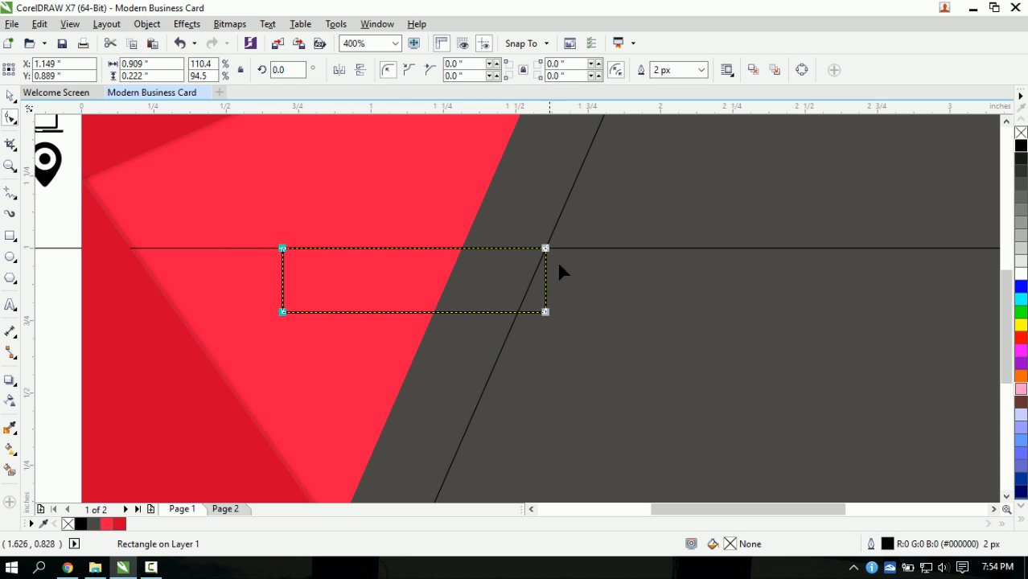
pyautogui.click(701, 70)
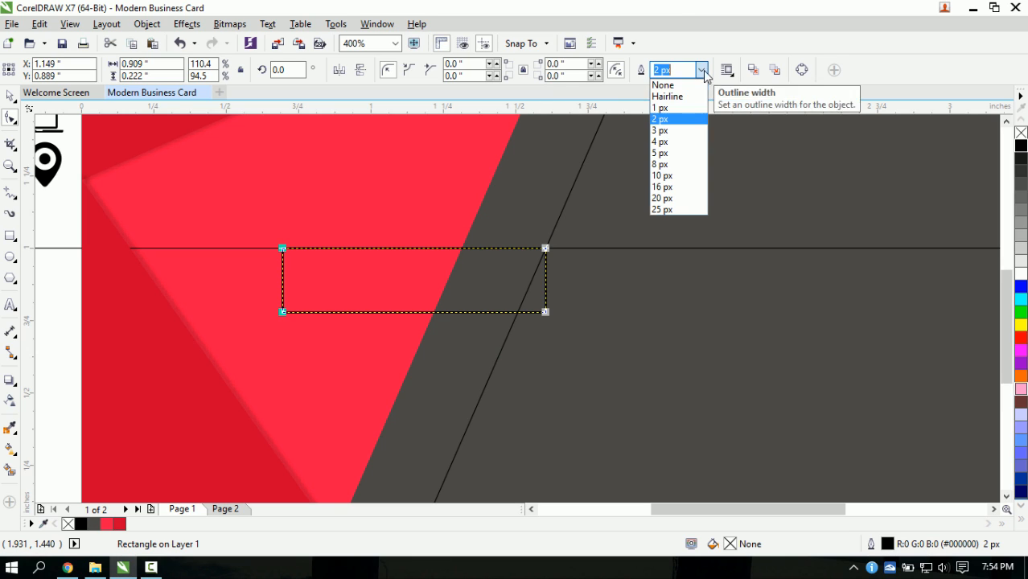
pyautogui.click(674, 97)
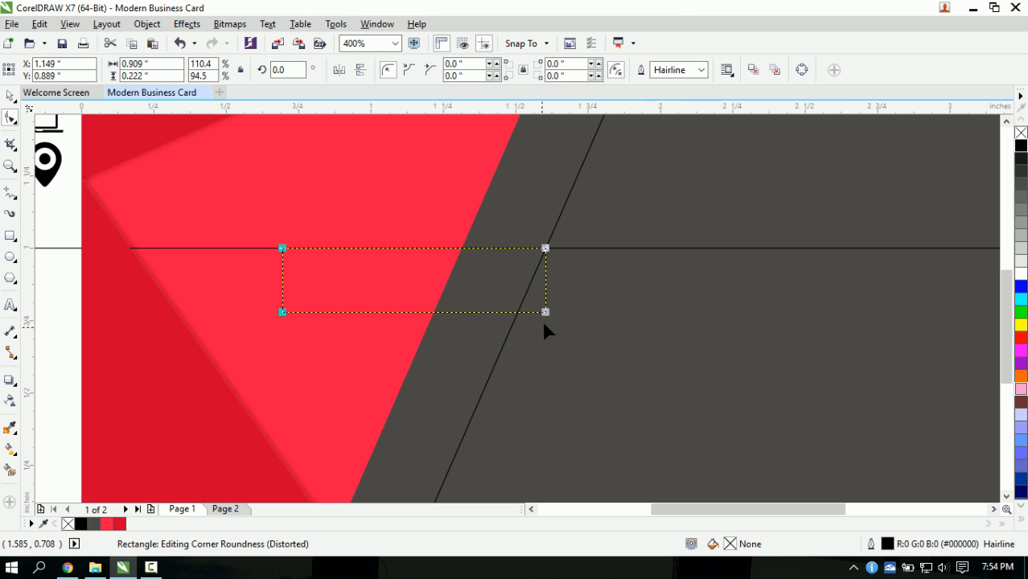
pyautogui.click(801, 70)
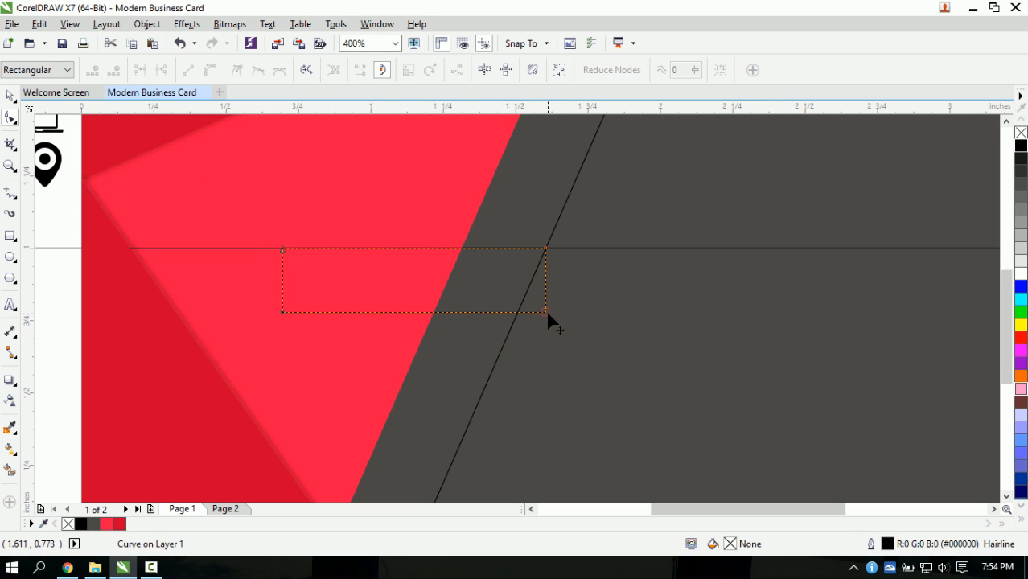
pyautogui.scroll(1, 543, 315)
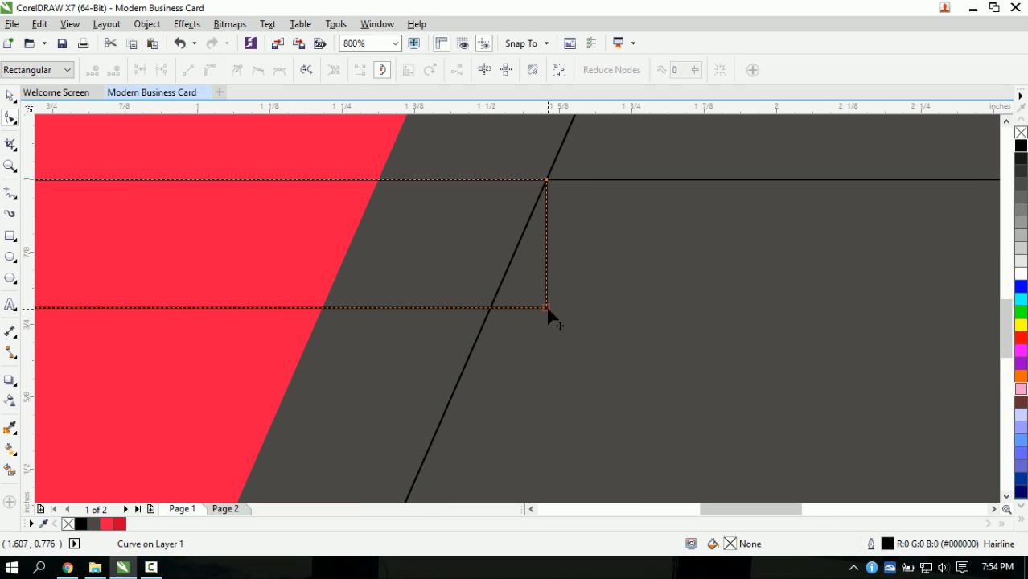
pyautogui.moveTo(546, 308); pyautogui.dragTo(490, 308)
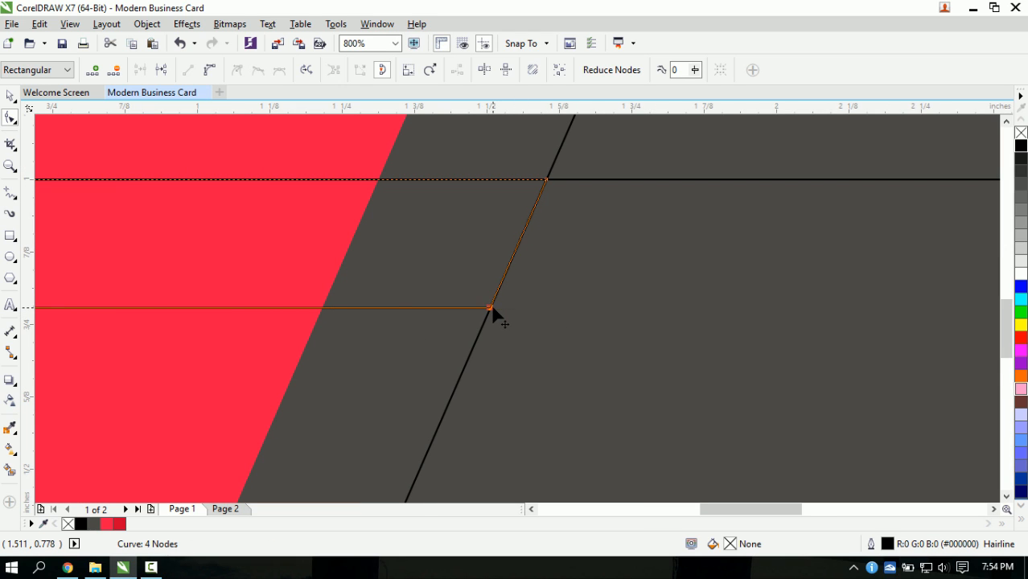
pyautogui.scroll(-1, 492, 327)
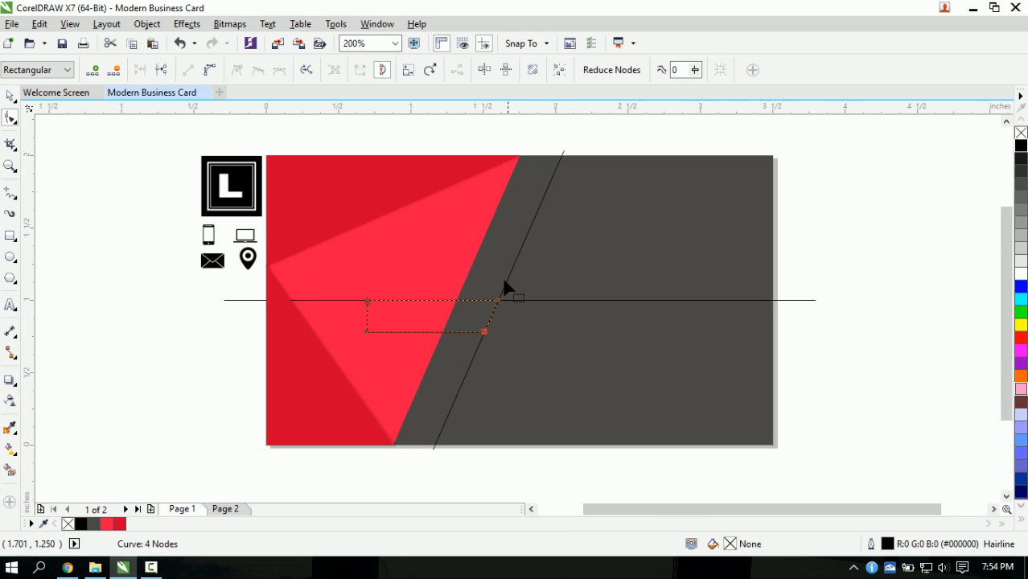
# - Copy the slanted bar one step lower and stretch its right end onto the diagonal line
pyautogui.click(10, 96)
pyautogui.click(145, 307)
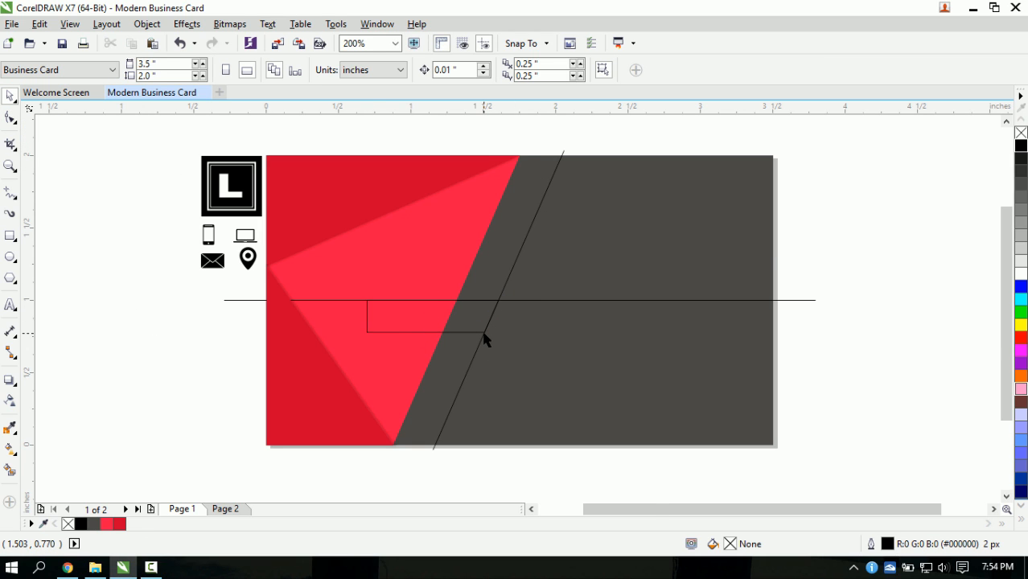
pyautogui.scroll(1, 483, 339)
pyautogui.scroll(-1, 355, 338)
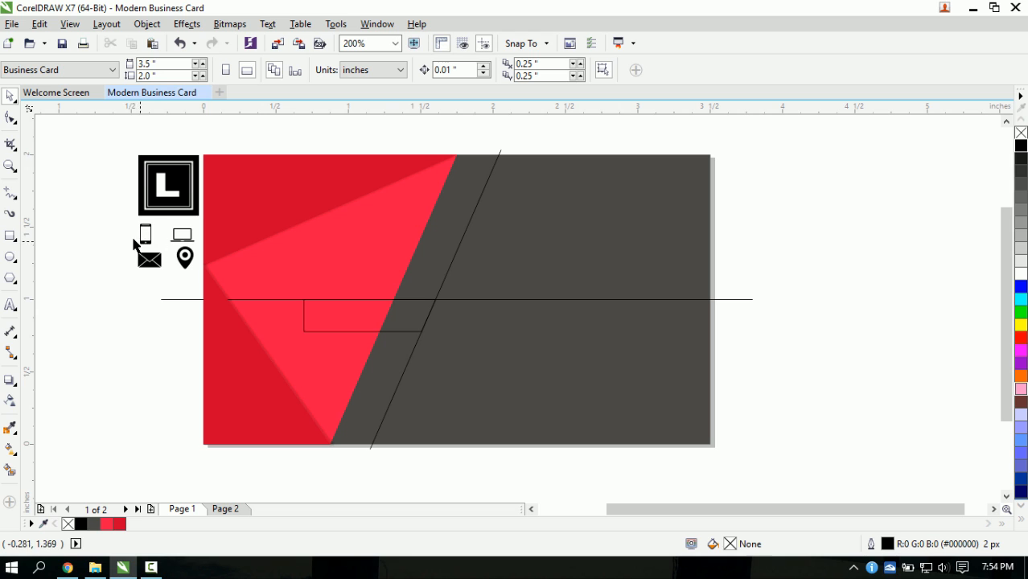
pyautogui.click(401, 330)
pyautogui.scroll(1, 407, 335)
pyautogui.scroll(-1, 371, 330)
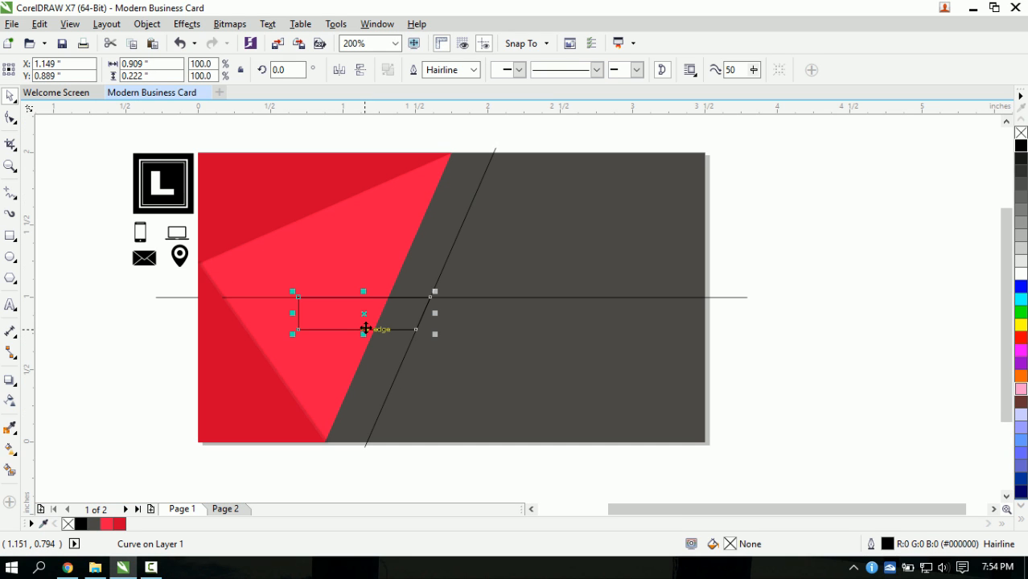
pyautogui.moveTo(361, 315); pyautogui.dragTo(344, 351)
pyautogui.scroll(1, 432, 355)
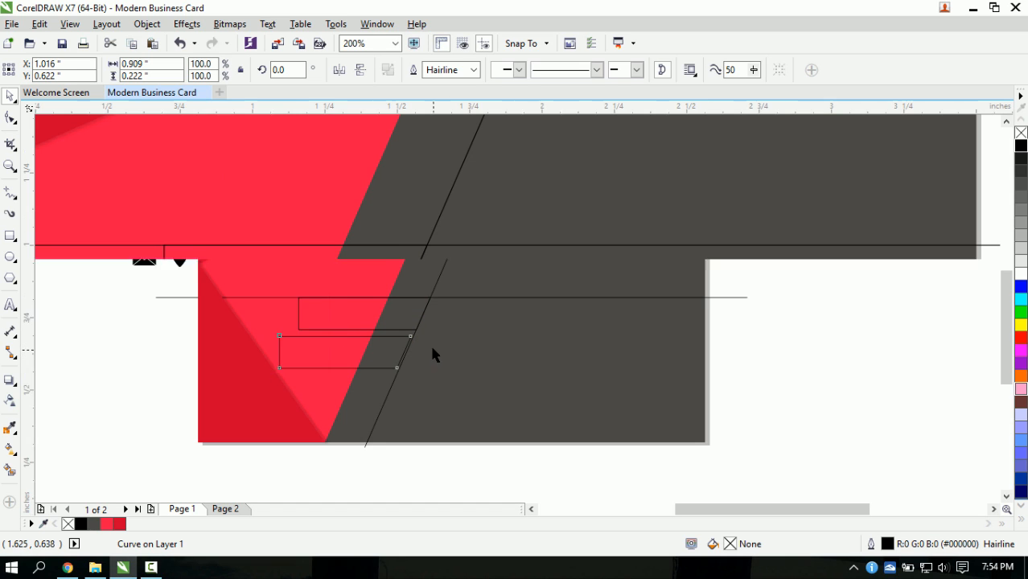
pyautogui.scroll(1, 390, 319)
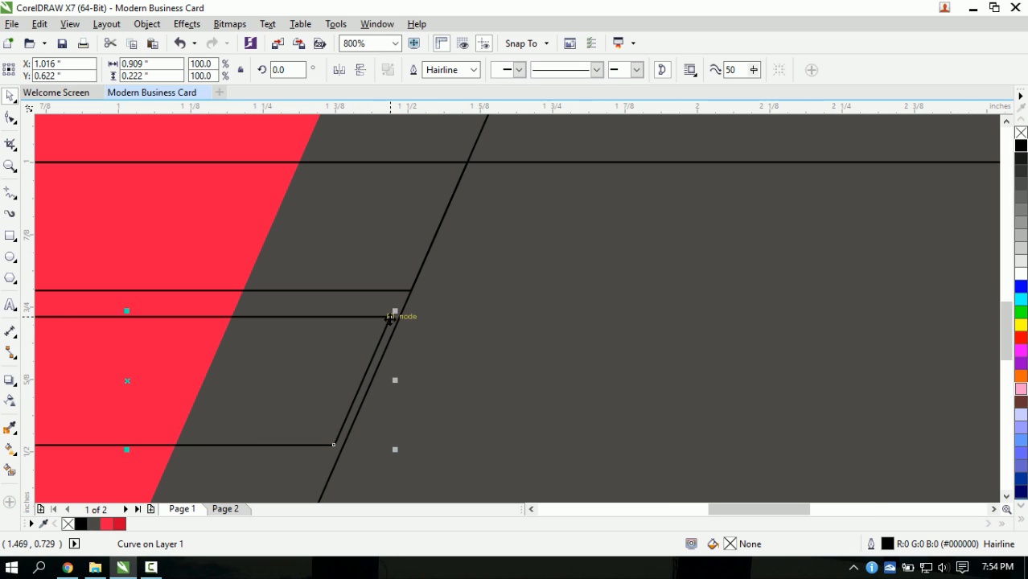
pyautogui.moveTo(390, 317); pyautogui.dragTo(408, 299)
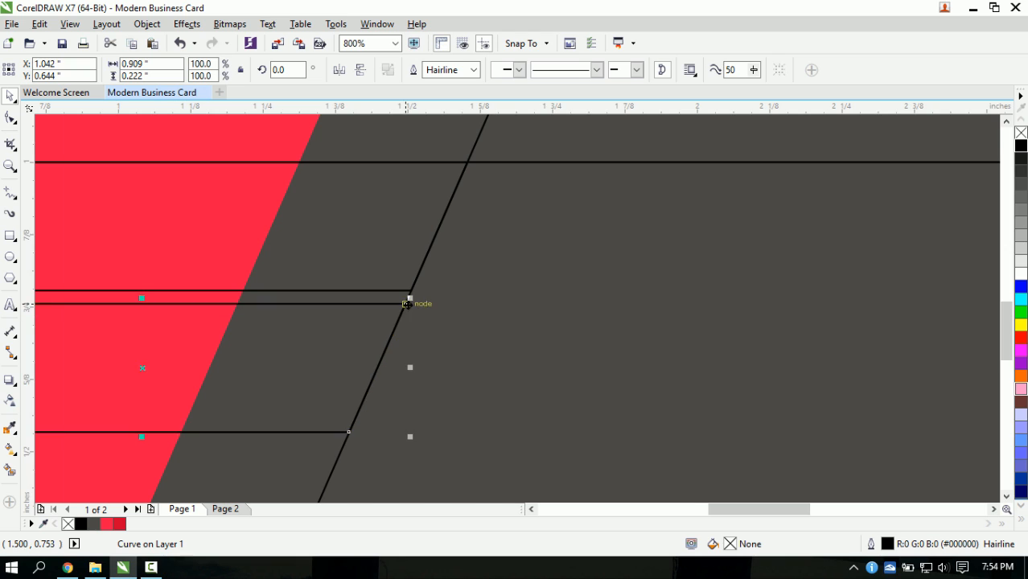
pyautogui.scroll(-2, 409, 300)
pyautogui.scroll(1, 393, 321)
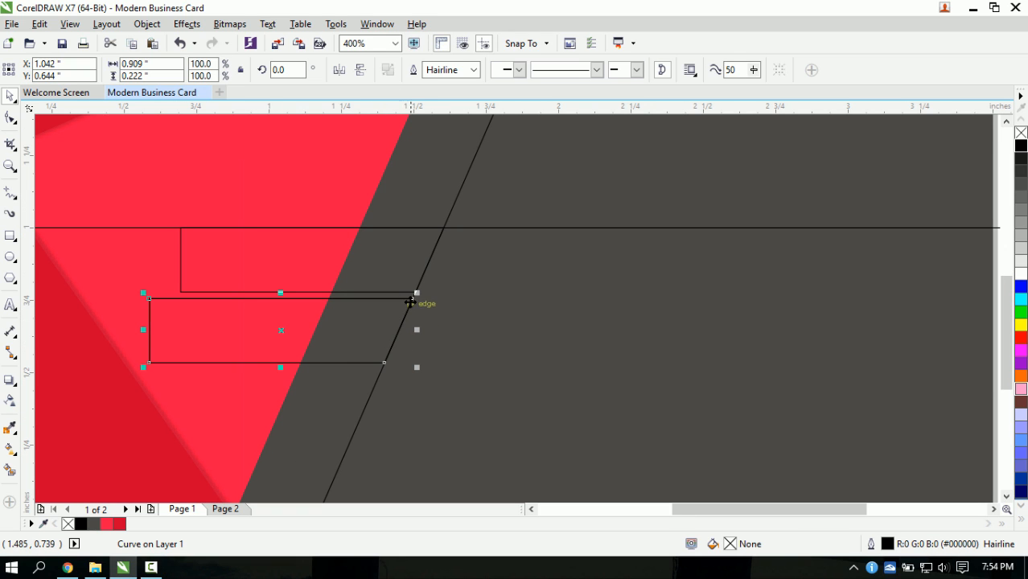
# - Add two more bar copies stepping down to the card's bottom edge
pyautogui.moveTo(411, 299); pyautogui.dragTo(382, 371)
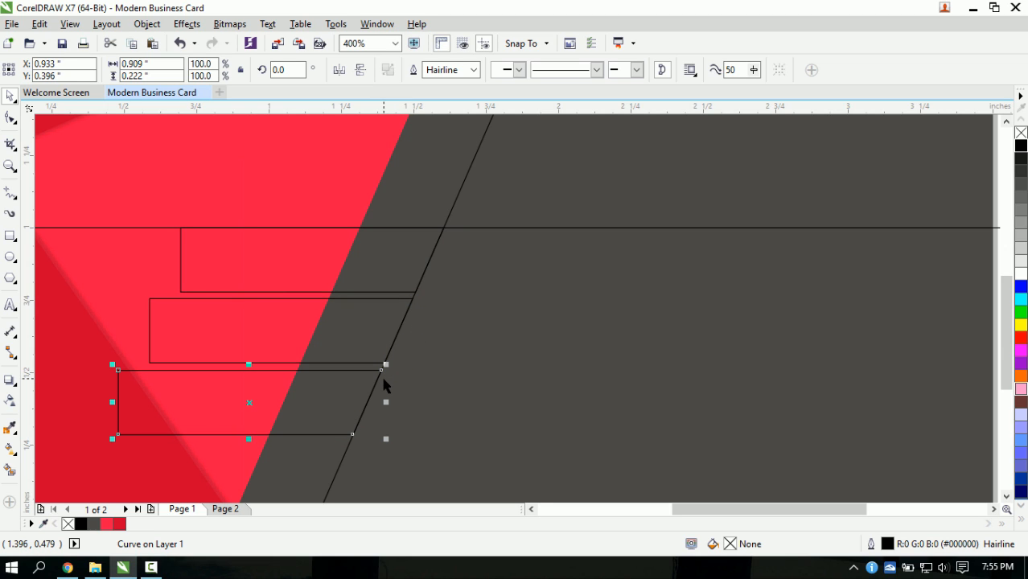
pyautogui.moveTo(381, 371); pyautogui.dragTo(357, 453)
pyautogui.scroll(-2, 351, 439)
pyautogui.scroll(1, 344, 460)
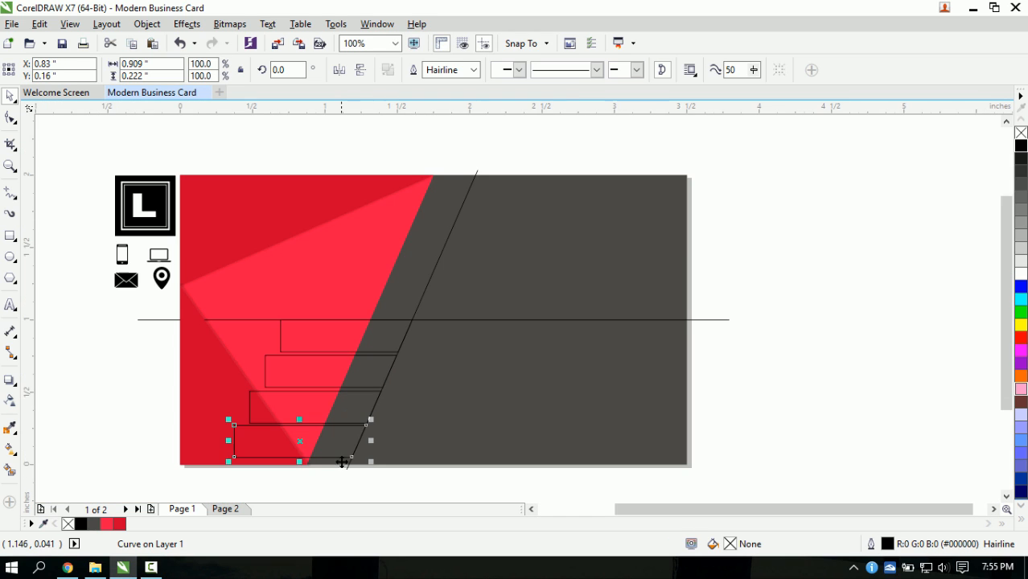
pyautogui.scroll(1, 353, 462)
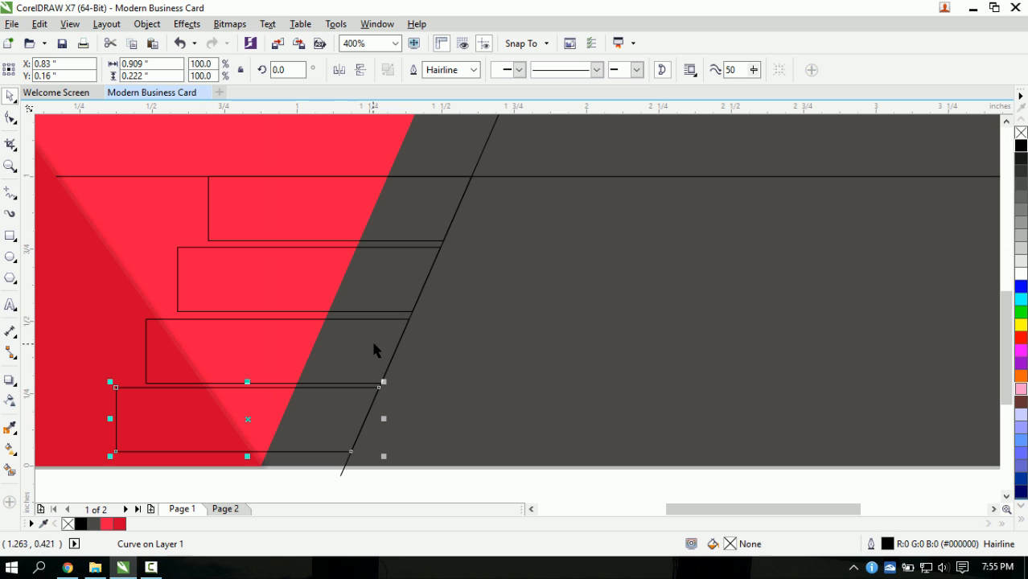
pyautogui.scroll(-1, 432, 243)
pyautogui.click(427, 368)
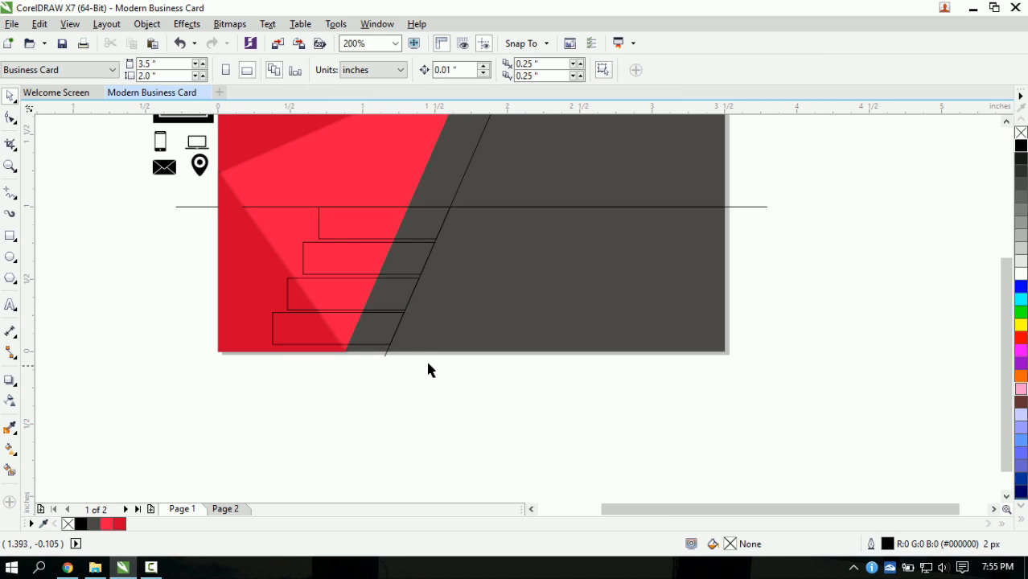
pyautogui.scroll(1, 416, 246)
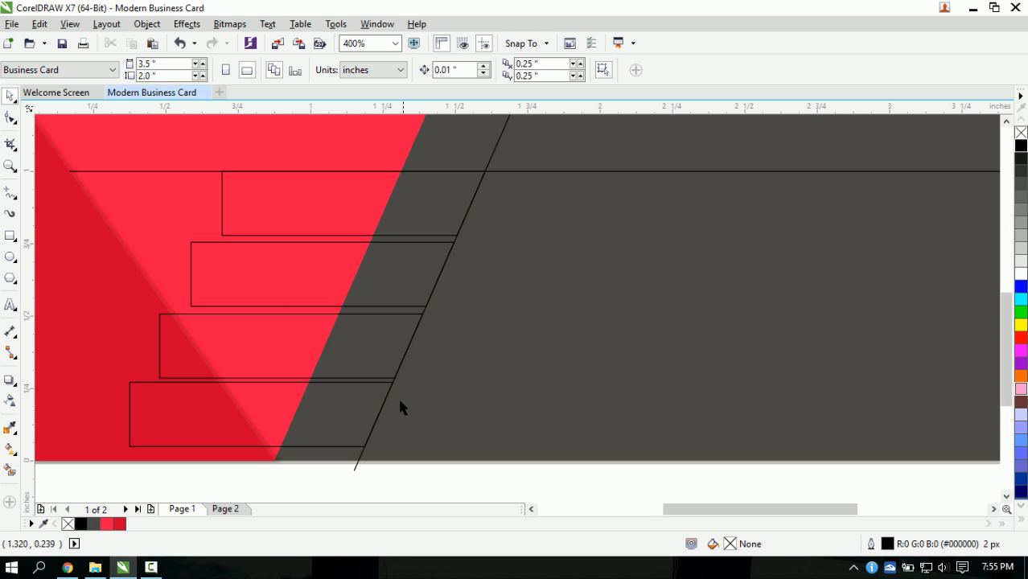
pyautogui.scroll(-1, 375, 385)
pyautogui.scroll(1, 372, 339)
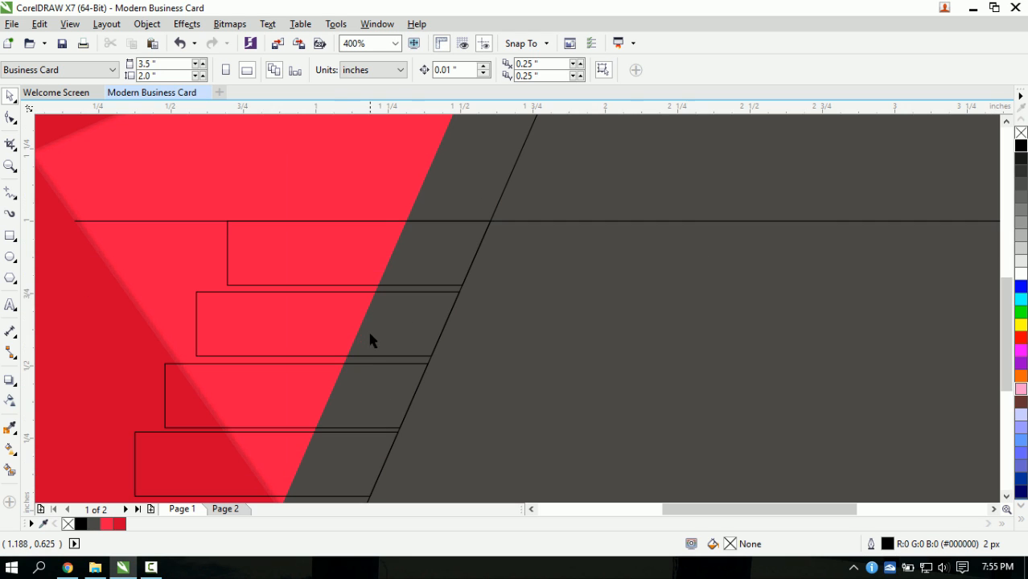
pyautogui.scroll(-1, 382, 354)
pyautogui.scroll(1, 388, 330)
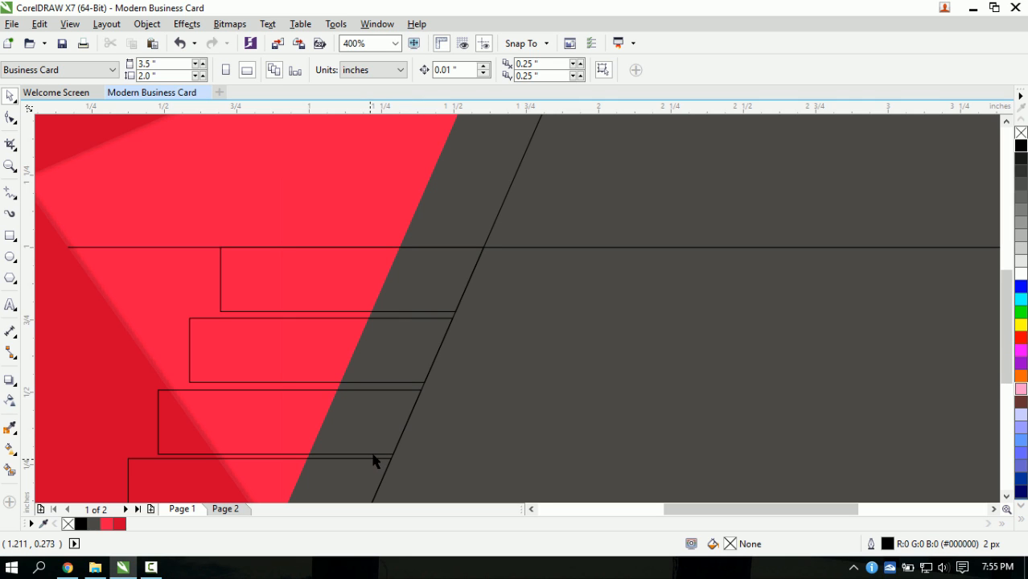
pyautogui.scroll(-1, 365, 462)
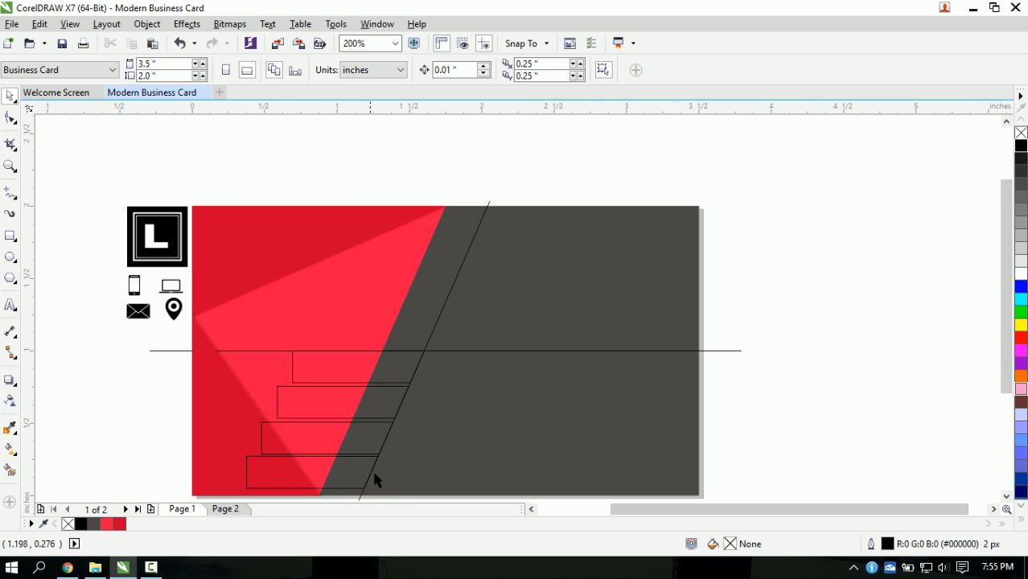
pyautogui.scroll(-1, 1009, 356)
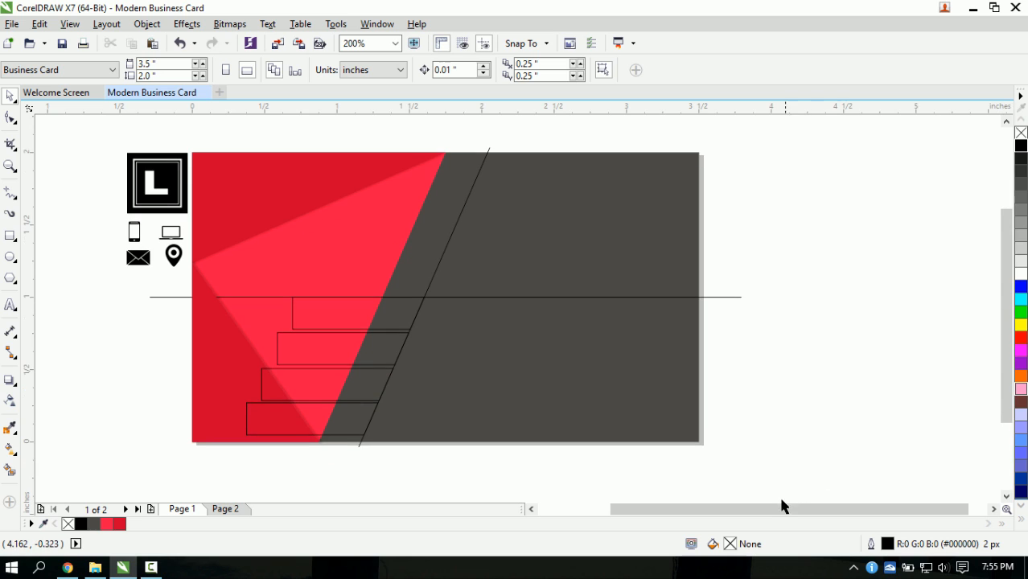
pyautogui.moveTo(774, 509); pyautogui.dragTo(730, 509)
pyautogui.scroll(1, 491, 455)
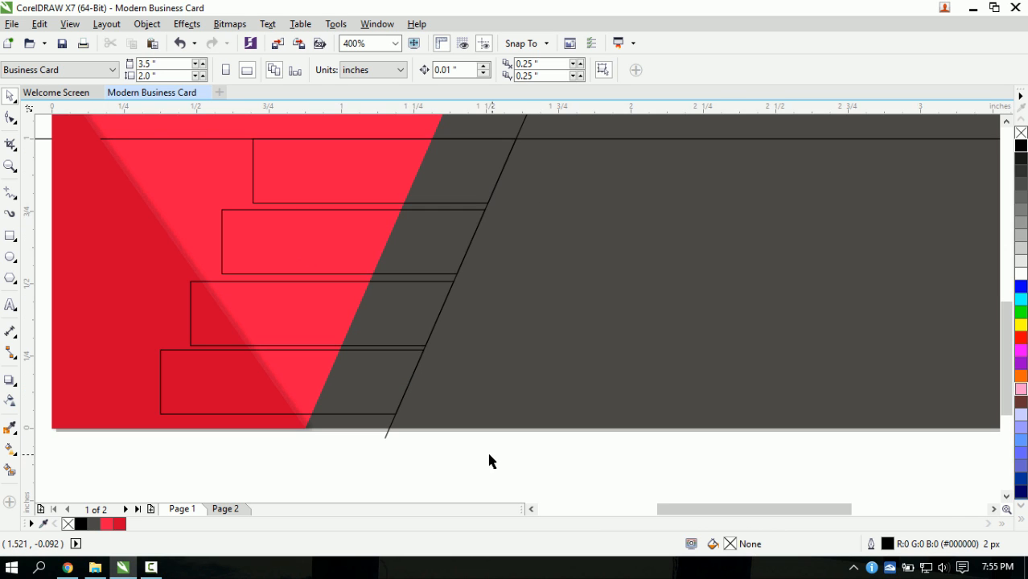
pyautogui.scroll(-1, 487, 455)
pyautogui.scroll(1, 448, 457)
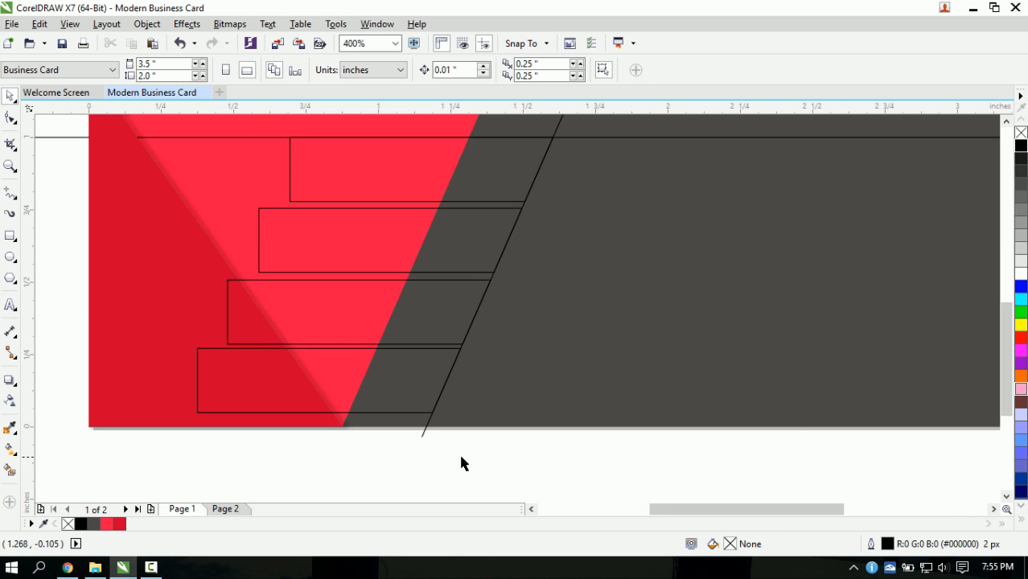
pyautogui.scroll(-1, 463, 463)
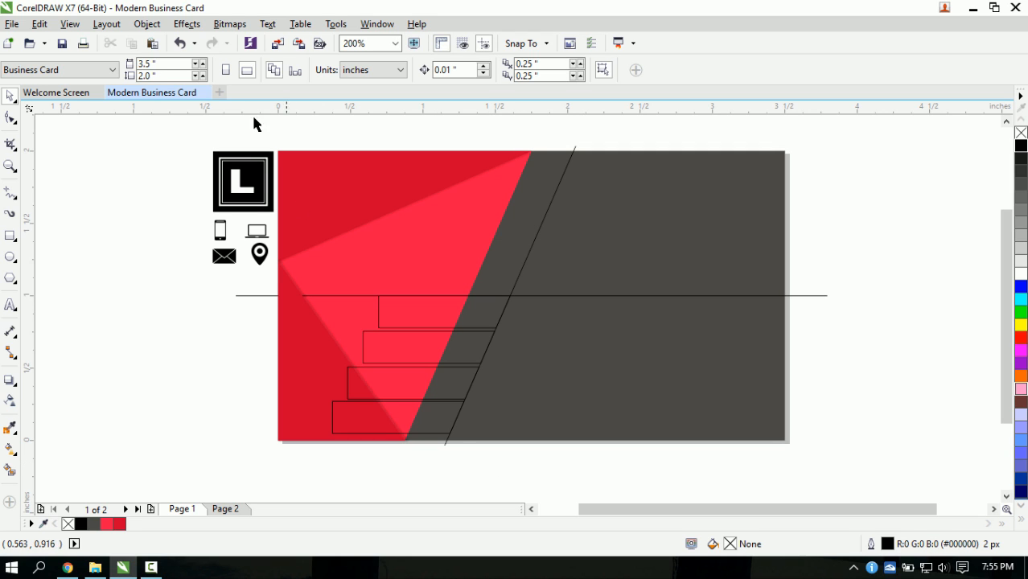
# - Open the Align and Distribute docker from the Object menu
pyautogui.click(149, 25)
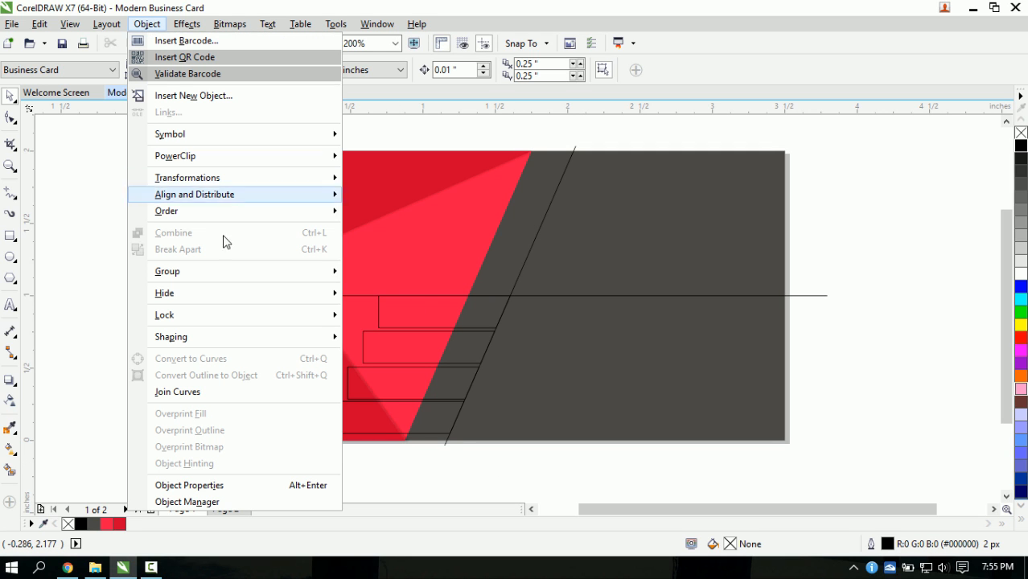
pyautogui.moveTo(275, 197)
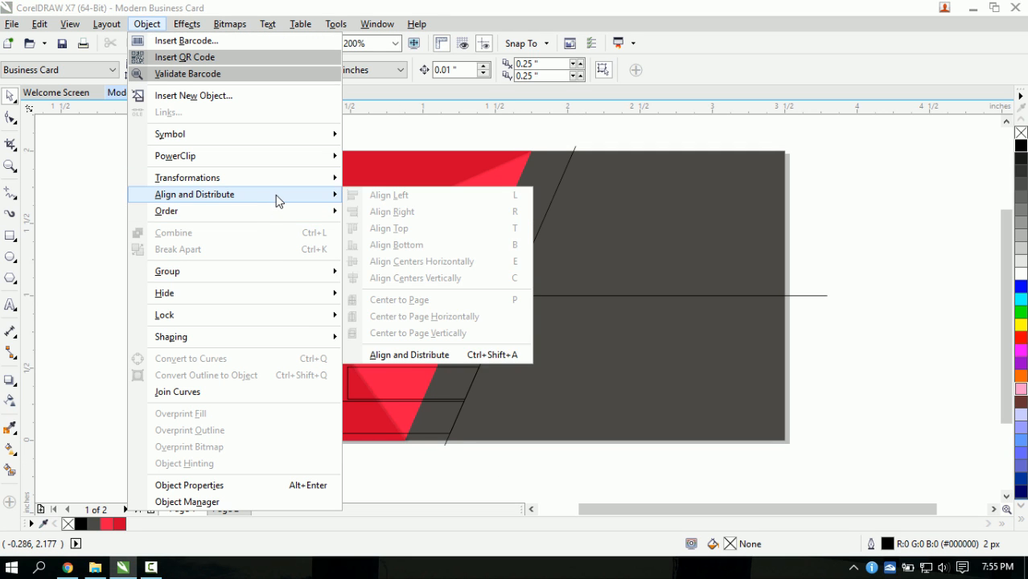
pyautogui.click(422, 356)
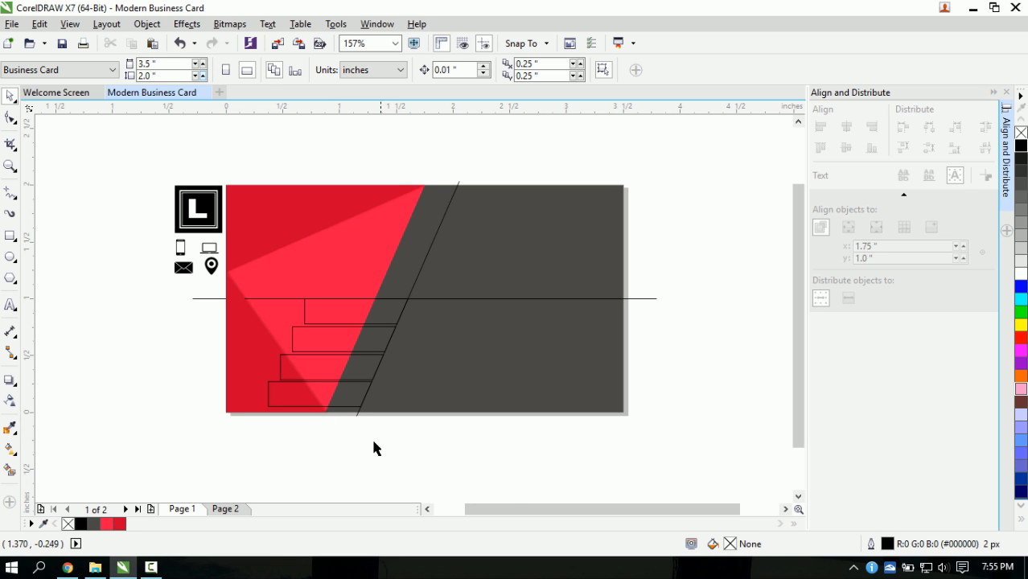
# - Marquee-select all four stepped, slanted bars
pyautogui.scroll(1, 374, 429)
pyautogui.scroll(-1, 374, 428)
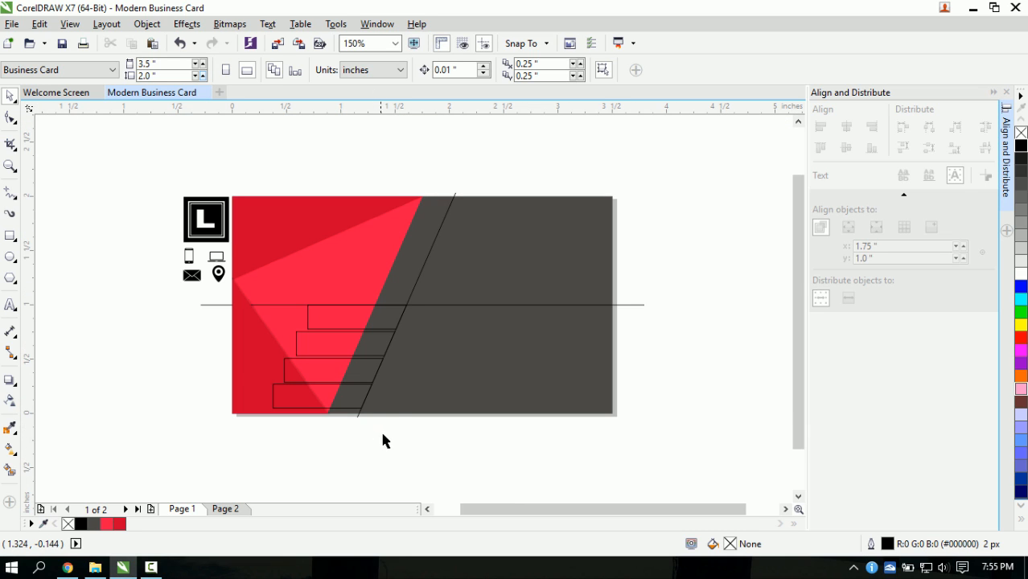
pyautogui.moveTo(433, 455); pyautogui.dragTo(266, 266)
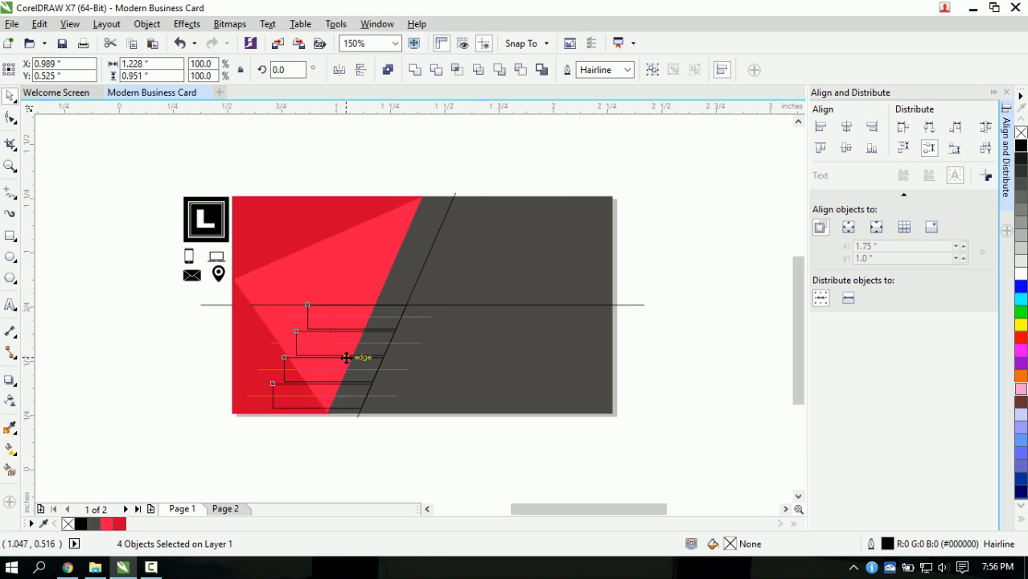
pyautogui.scroll(2, 344, 356)
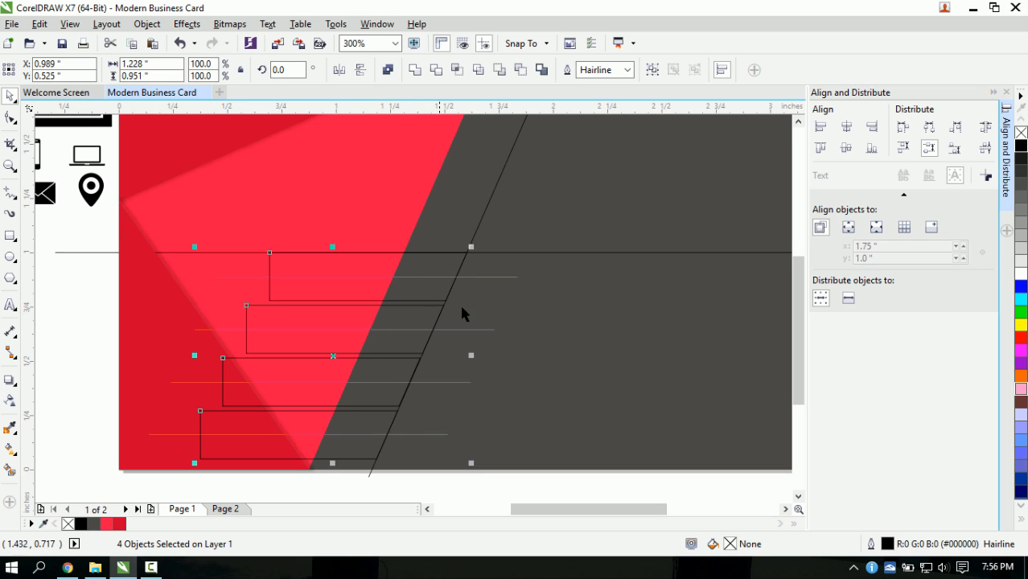
pyautogui.scroll(-2, 462, 312)
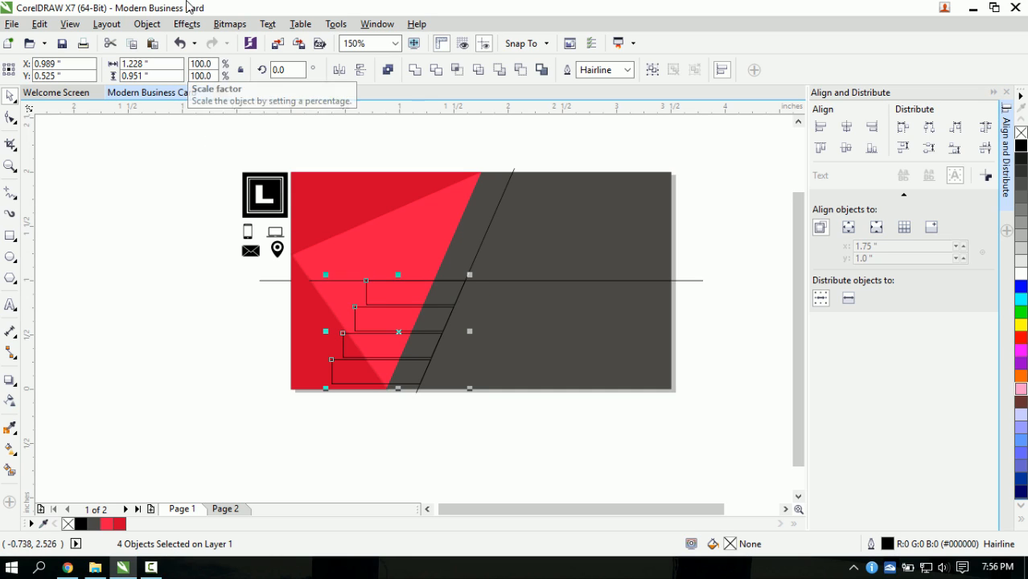
# - Send the four selected bars To Back of Layer, behind the red half
pyautogui.click(148, 24)
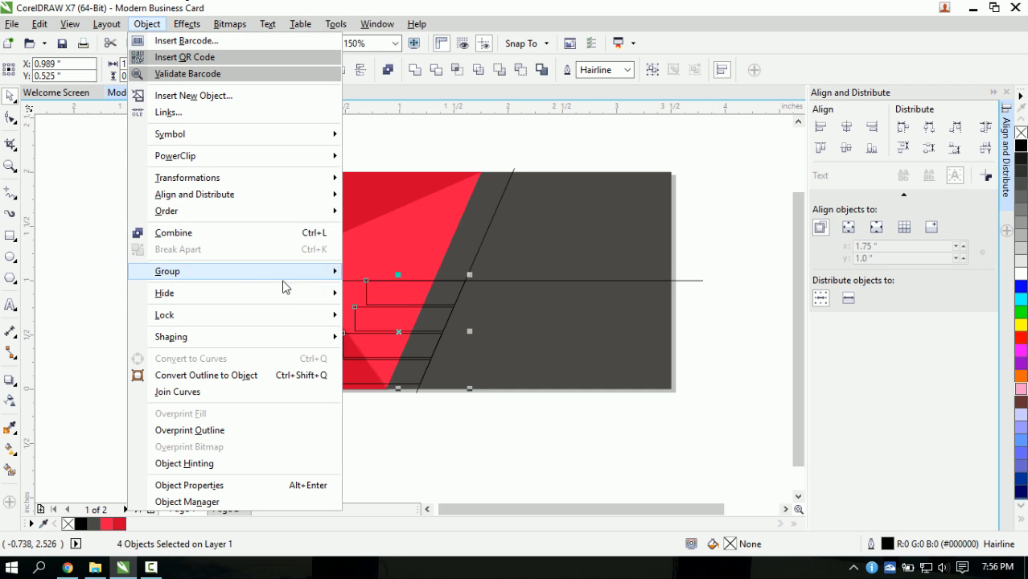
pyautogui.moveTo(292, 217)
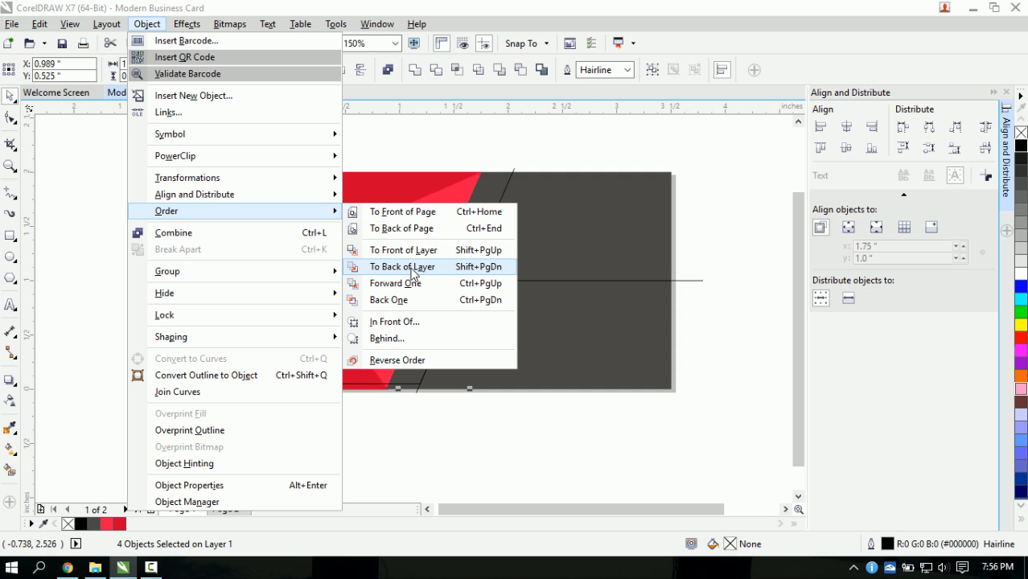
pyautogui.click(495, 275)
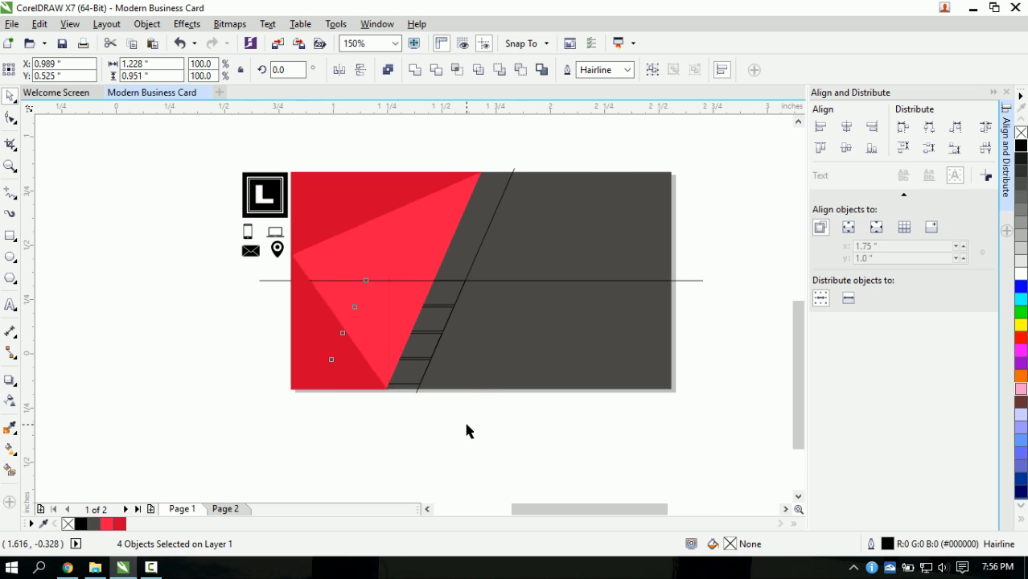
pyautogui.scroll(2, 463, 419)
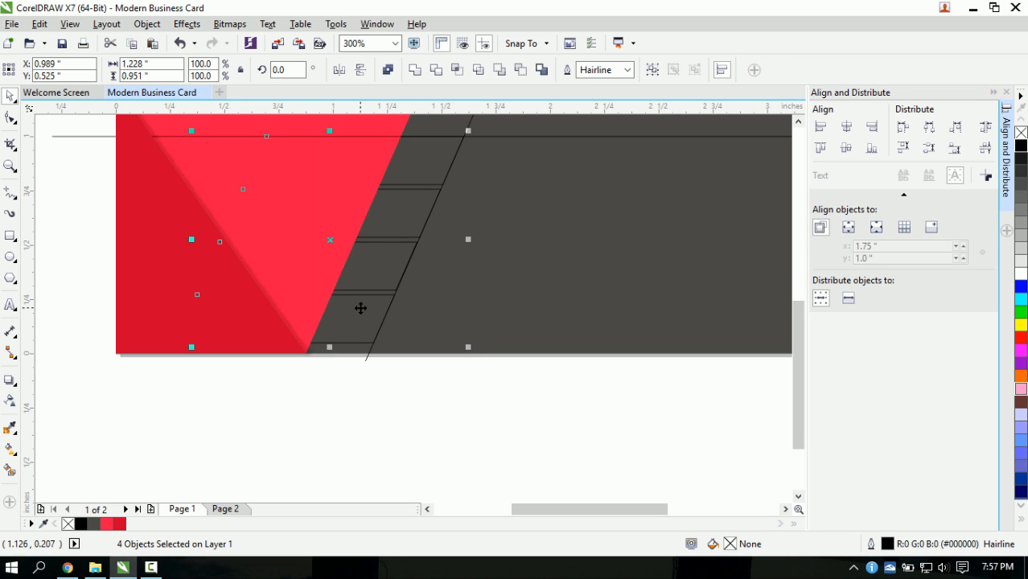
pyautogui.click(147, 24)
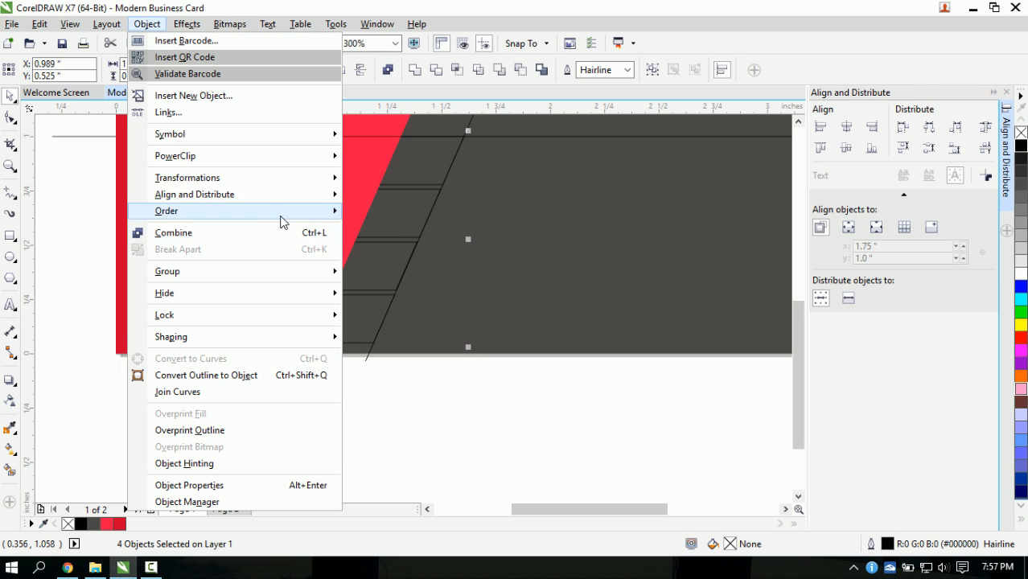
pyautogui.click(469, 437)
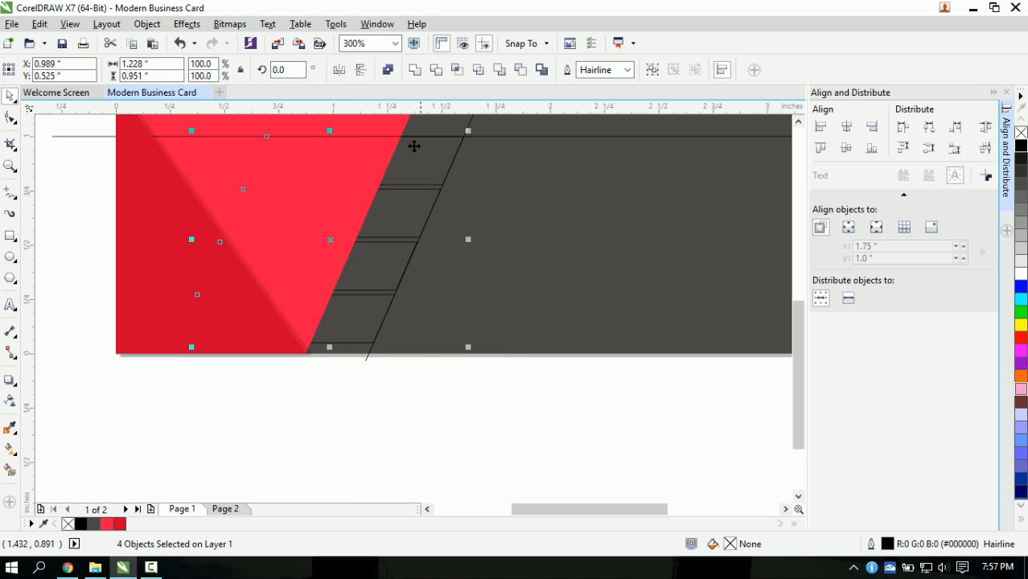
pyautogui.click(410, 402)
pyautogui.scroll(-1, 354, 207)
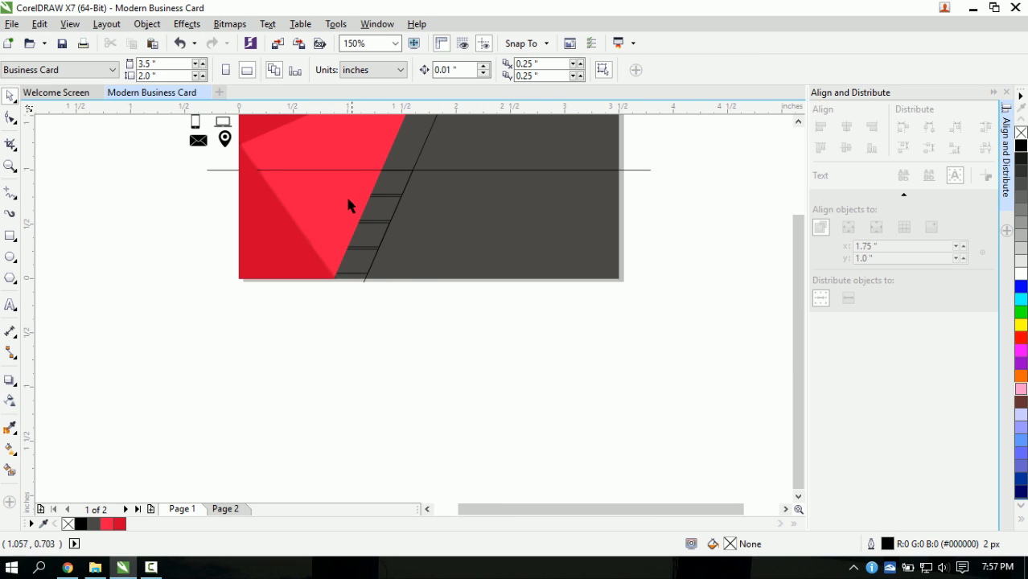
pyautogui.scroll(1, 341, 219)
pyautogui.scroll(-1, 383, 249)
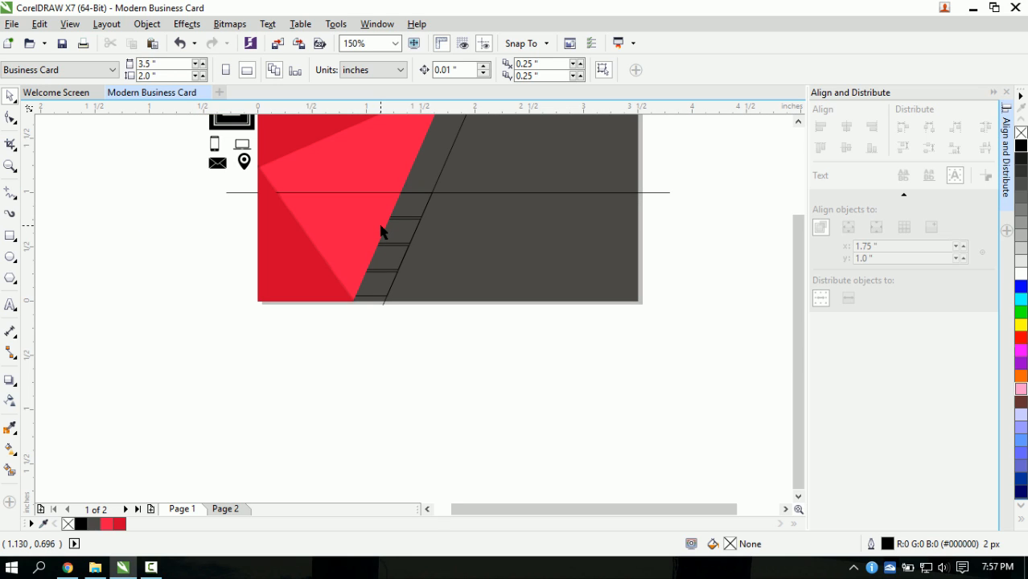
pyautogui.click(381, 226)
pyautogui.scroll(1, 380, 226)
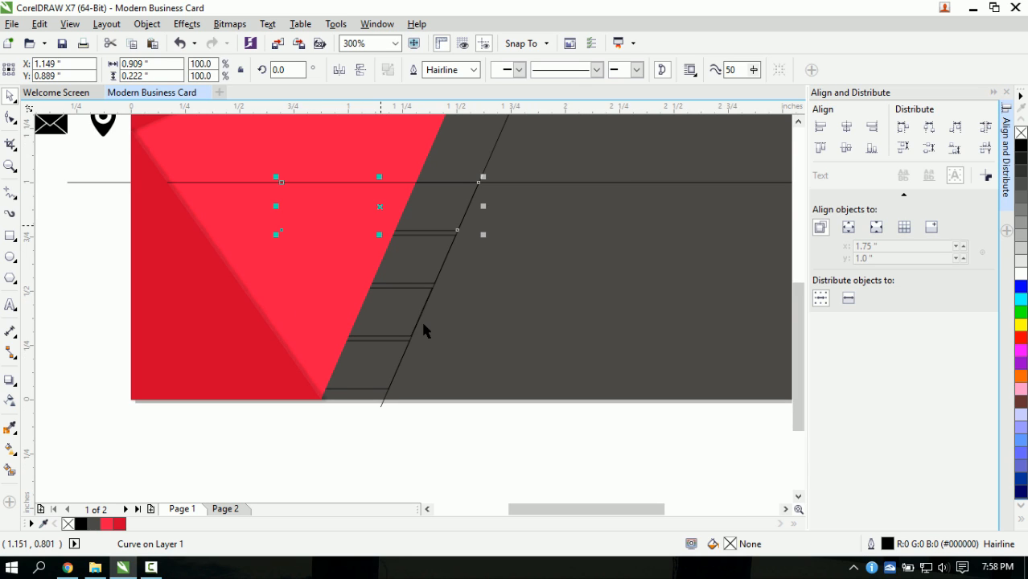
pyautogui.click(442, 428)
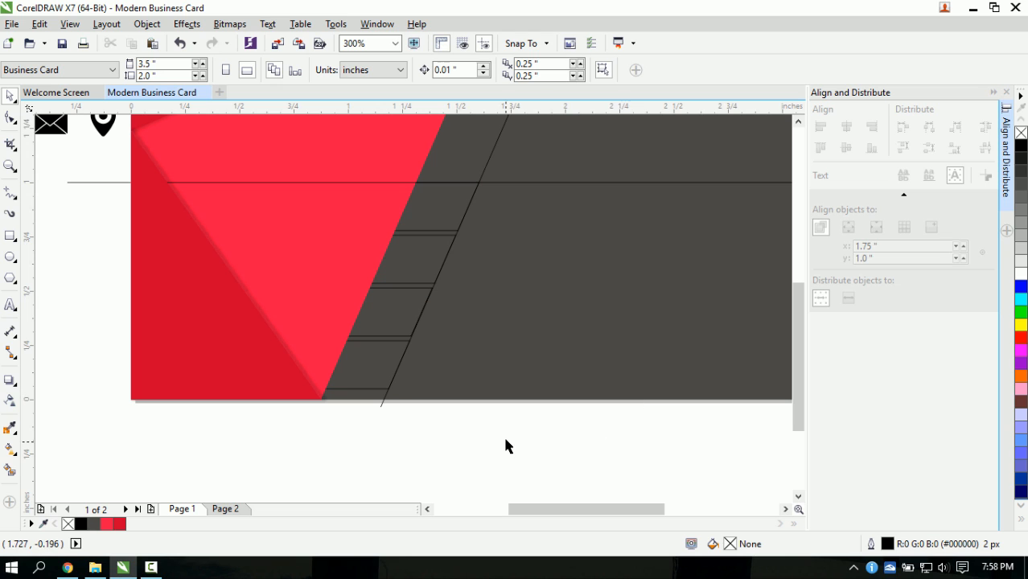
# - Fill three slanted bars, then the bottom bar, with the dark red swatch
pyautogui.moveTo(506, 442); pyautogui.dragTo(228, 118)
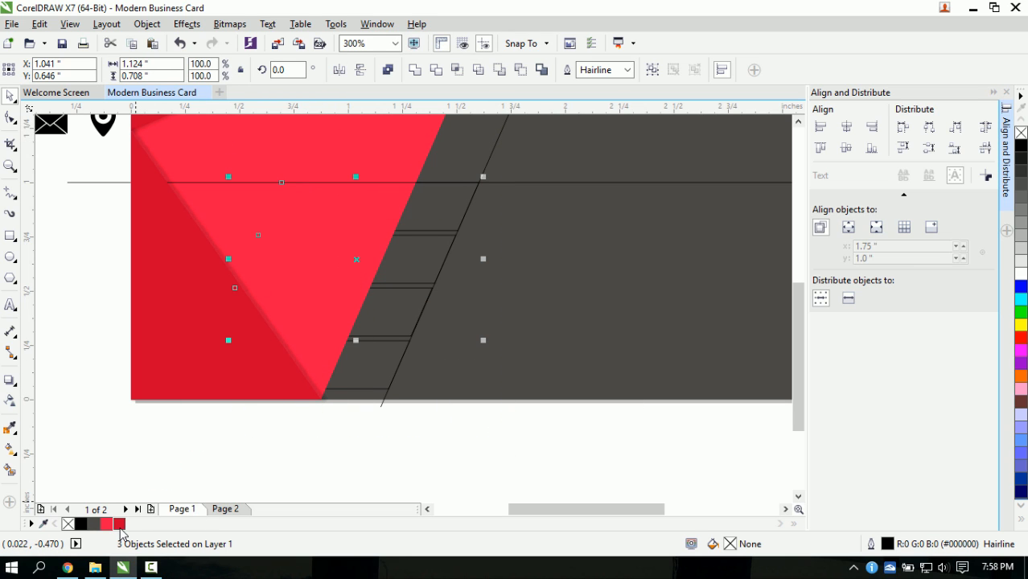
pyautogui.click(120, 524)
pyautogui.press('Escape')
pyautogui.click(376, 390)
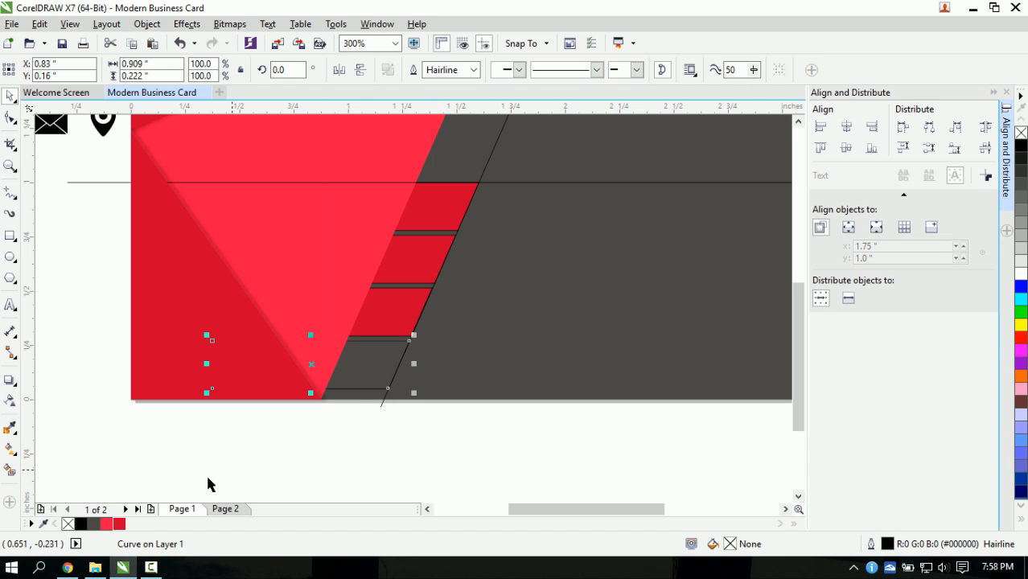
pyautogui.click(120, 524)
pyautogui.press('Escape')
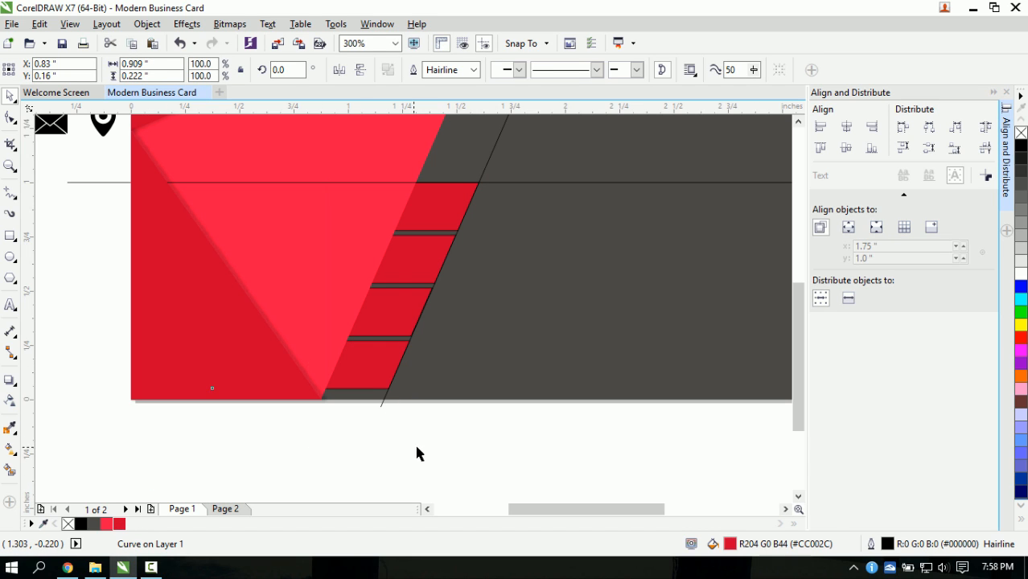
# - Select all four bars, try a green fill, and undo it
pyautogui.scroll(-2, 395, 282)
pyautogui.scroll(2, 401, 269)
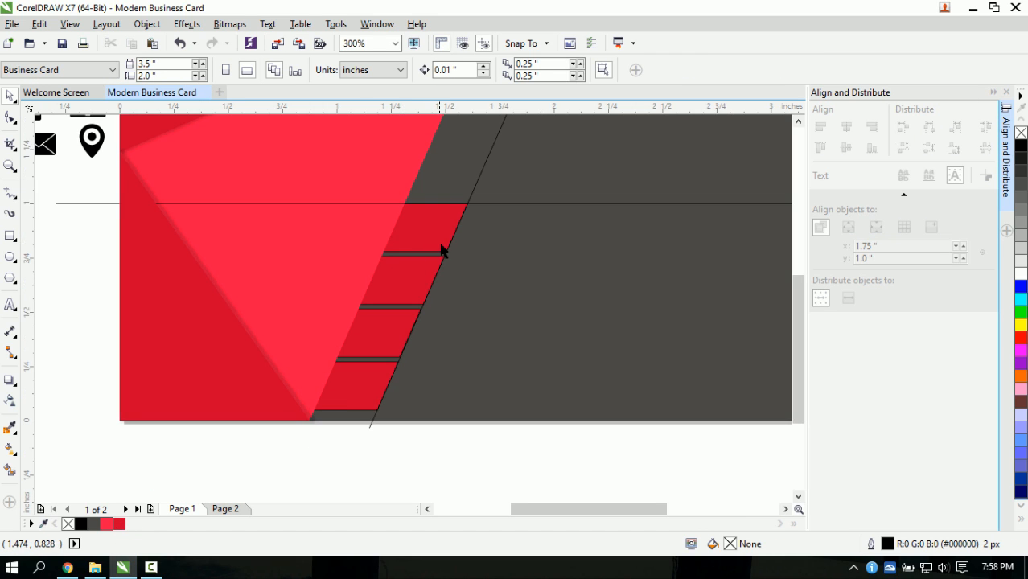
pyautogui.scroll(-1, 441, 252)
pyautogui.scroll(-1, 497, 191)
pyautogui.scroll(1, 486, 187)
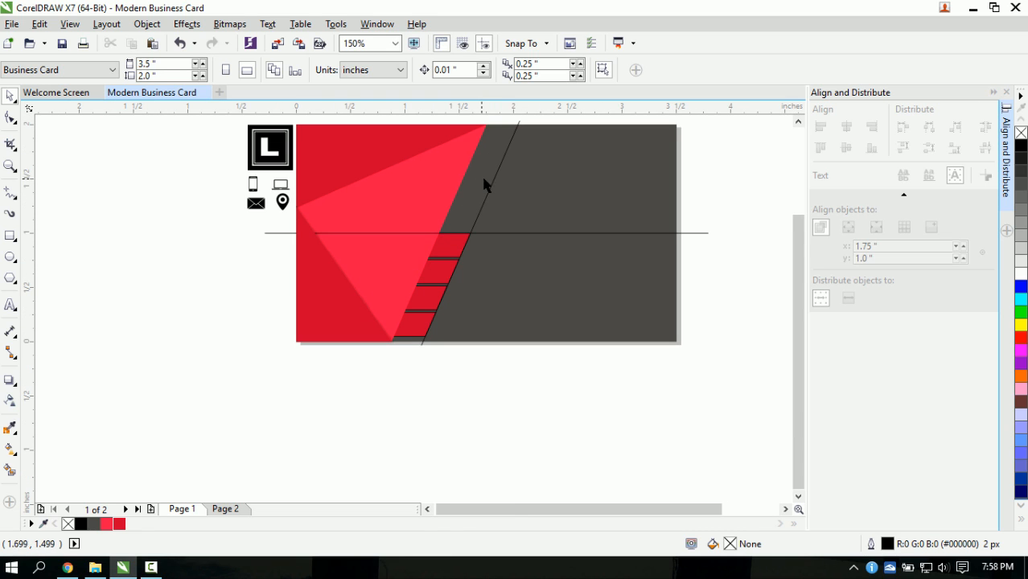
pyautogui.scroll(1, 484, 185)
pyautogui.scroll(-1, 381, 363)
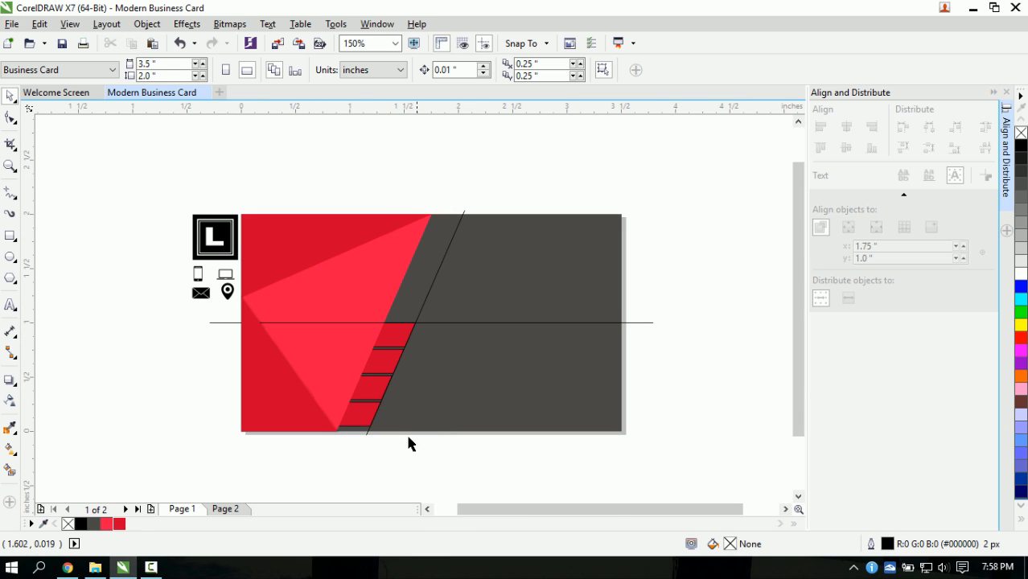
pyautogui.moveTo(440, 473); pyautogui.dragTo(241, 289)
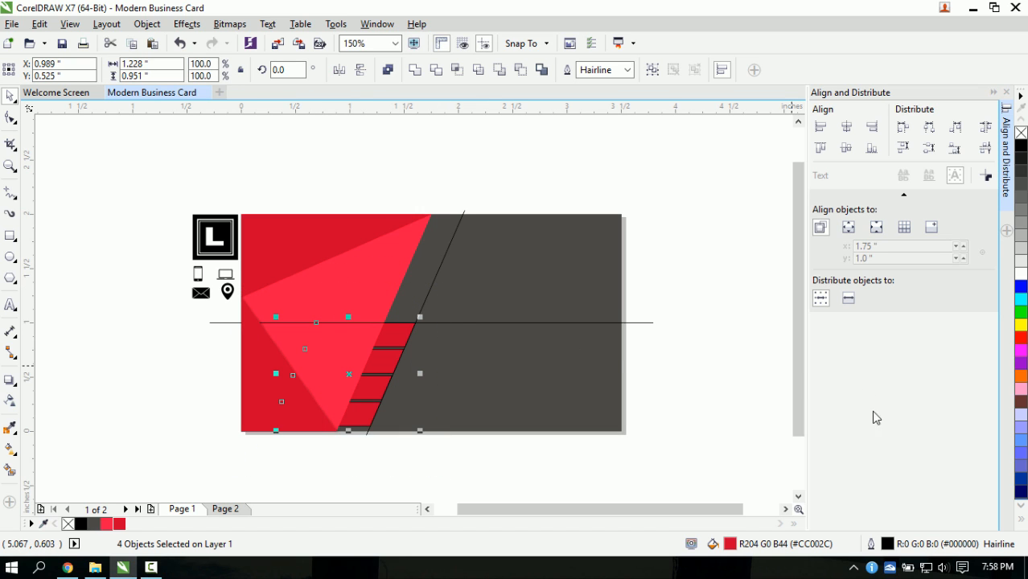
pyautogui.click(1023, 314)
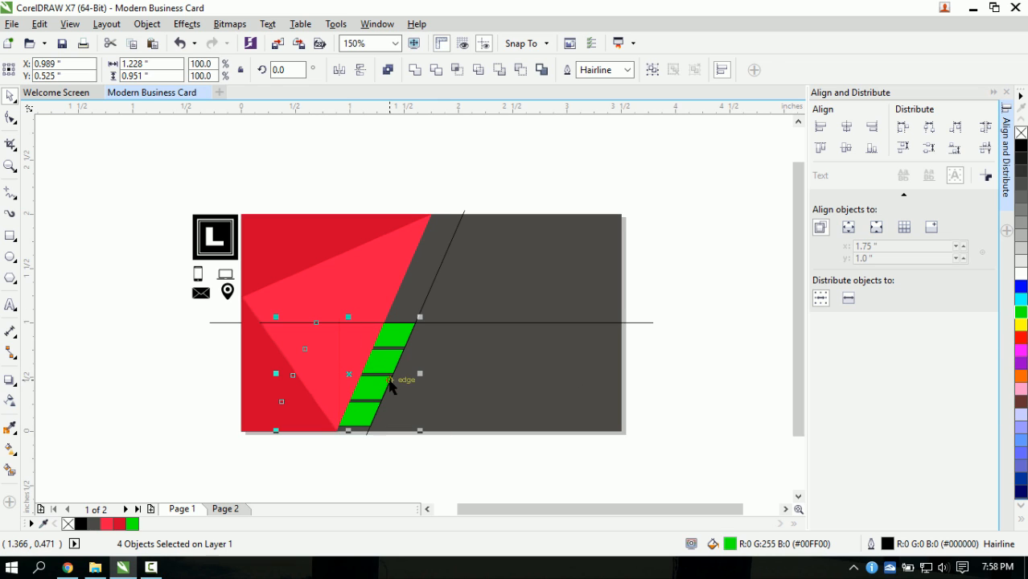
pyautogui.hotkey('ctrl', 'z')
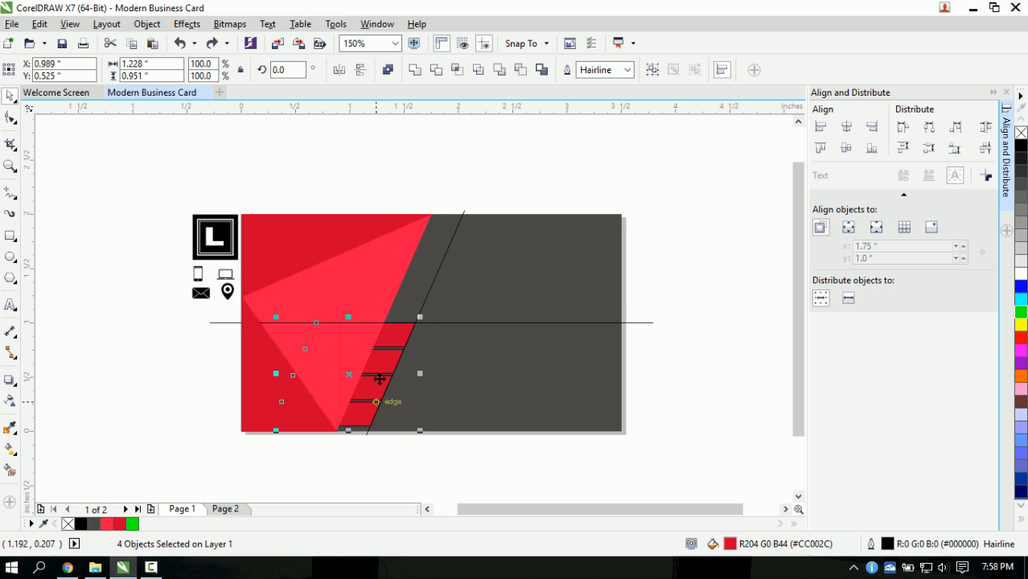
# - Try a magenta fill on the bars, undo it, and deselect
pyautogui.scroll(2, 418, 402)
pyautogui.scroll(-2, 418, 396)
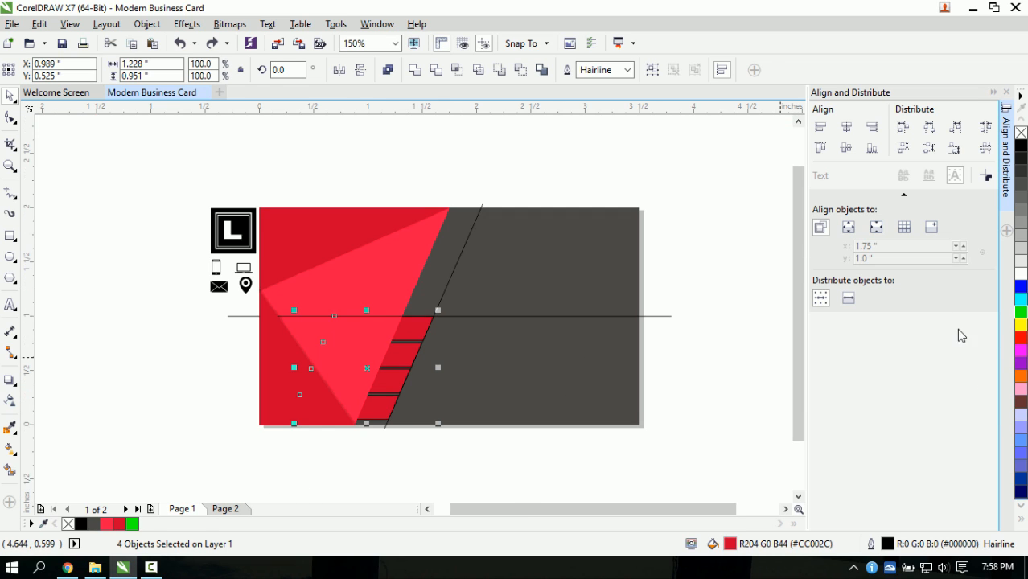
pyautogui.click(1019, 350)
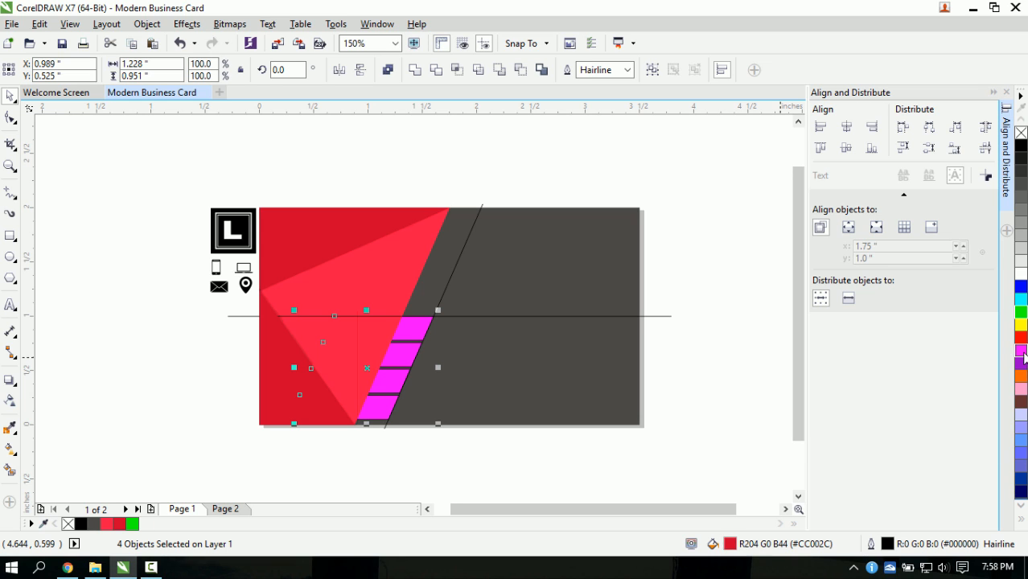
pyautogui.hotkey('ctrl', 'z')
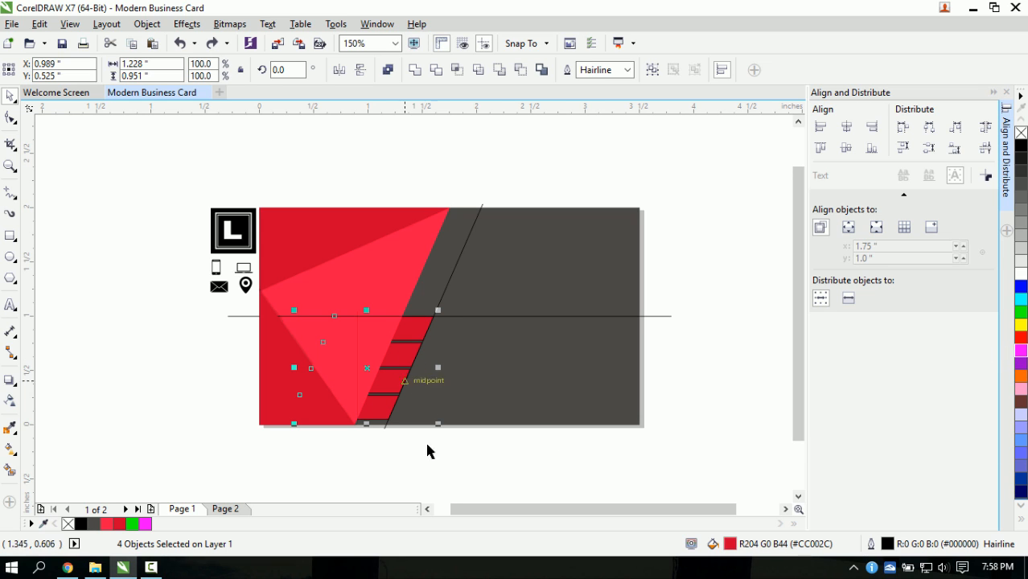
pyautogui.press('Escape')
# - Select the bright red triangle
pyautogui.scroll(2, 397, 381)
pyautogui.scroll(-2, 400, 354)
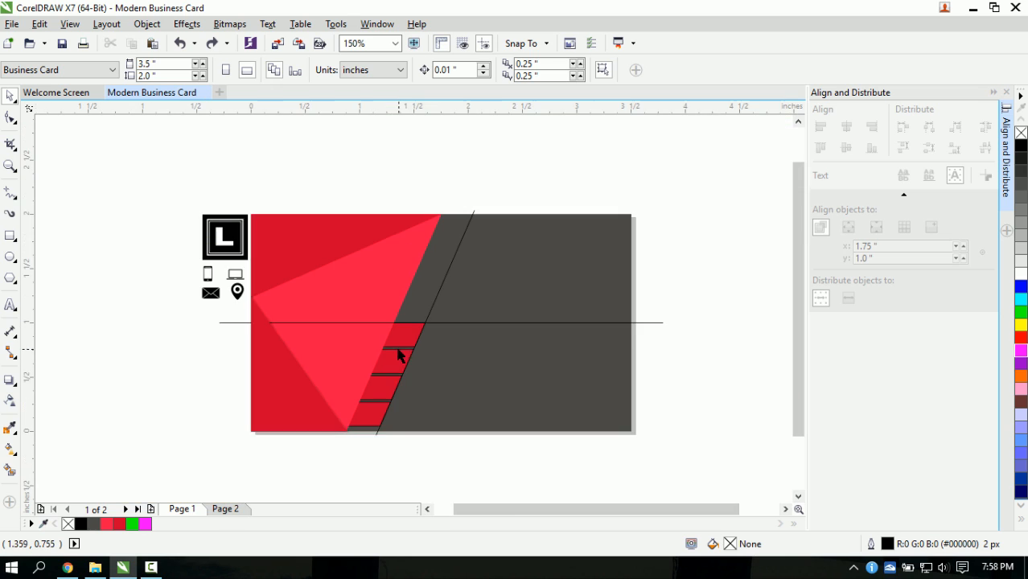
pyautogui.scroll(2, 389, 385)
pyautogui.scroll(-1, 454, 301)
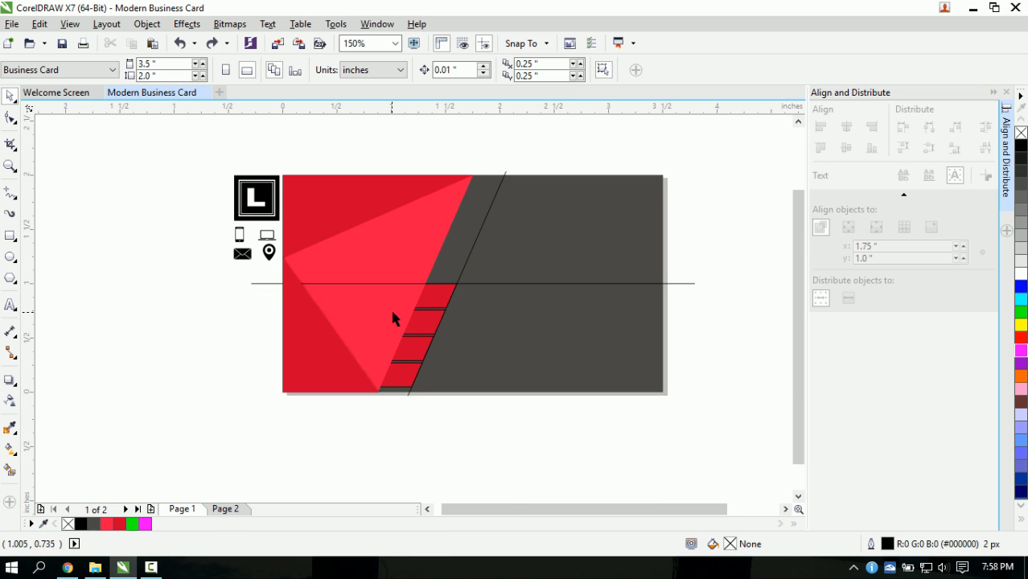
pyautogui.scroll(1, 427, 313)
pyautogui.scroll(-1, 406, 268)
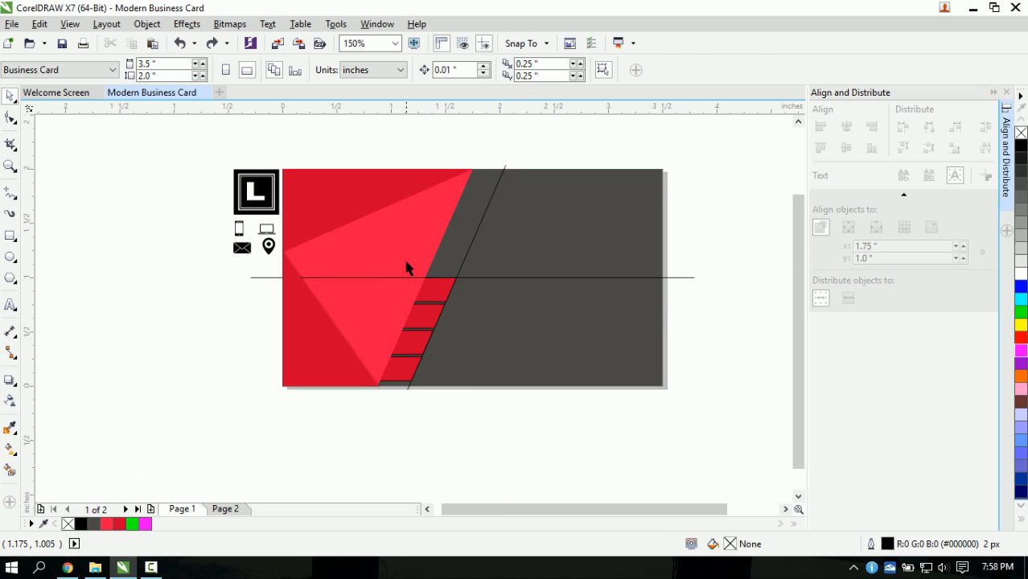
pyautogui.click(406, 267)
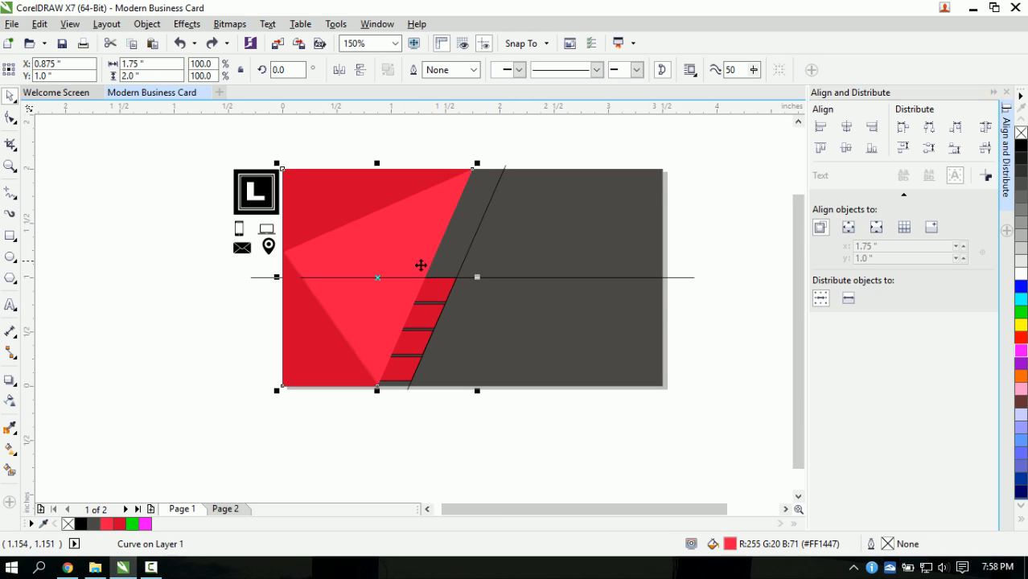
# - Give the bright red triangle a Flat Bottom Right drop shadow
pyautogui.click(417, 440)
pyautogui.scroll(1, 413, 258)
pyautogui.click(447, 284)
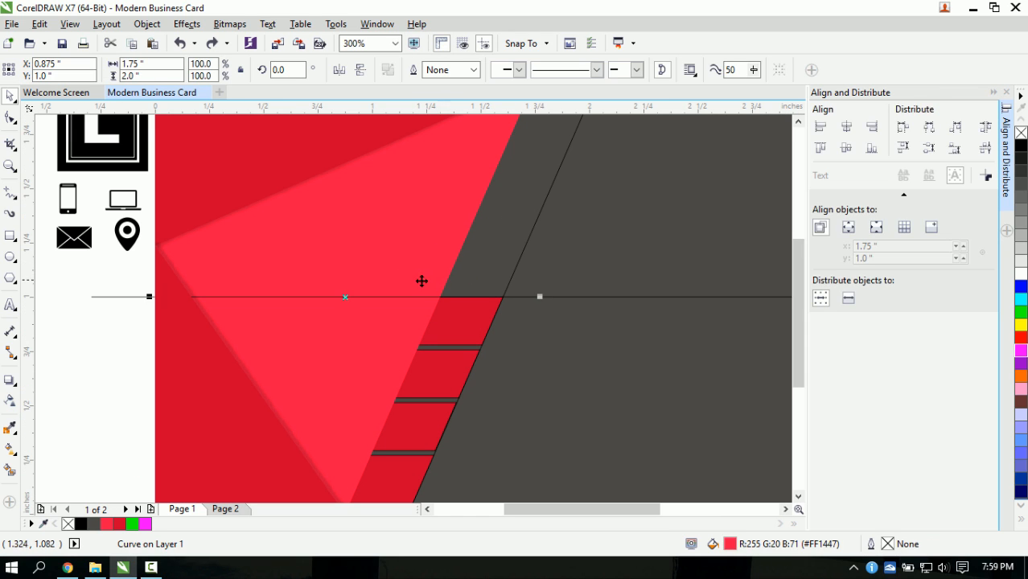
pyautogui.click(9, 380)
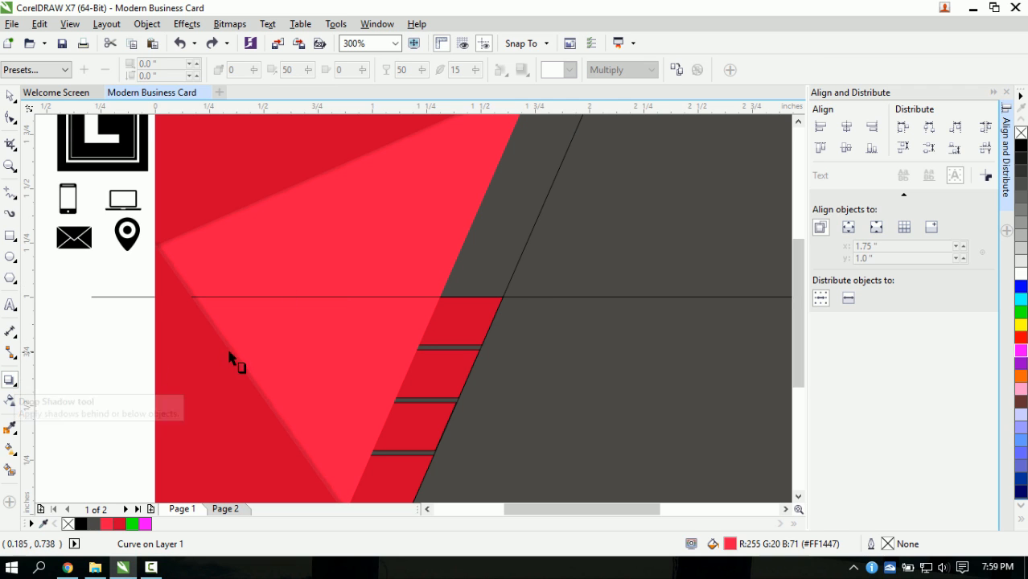
pyautogui.click(48, 71)
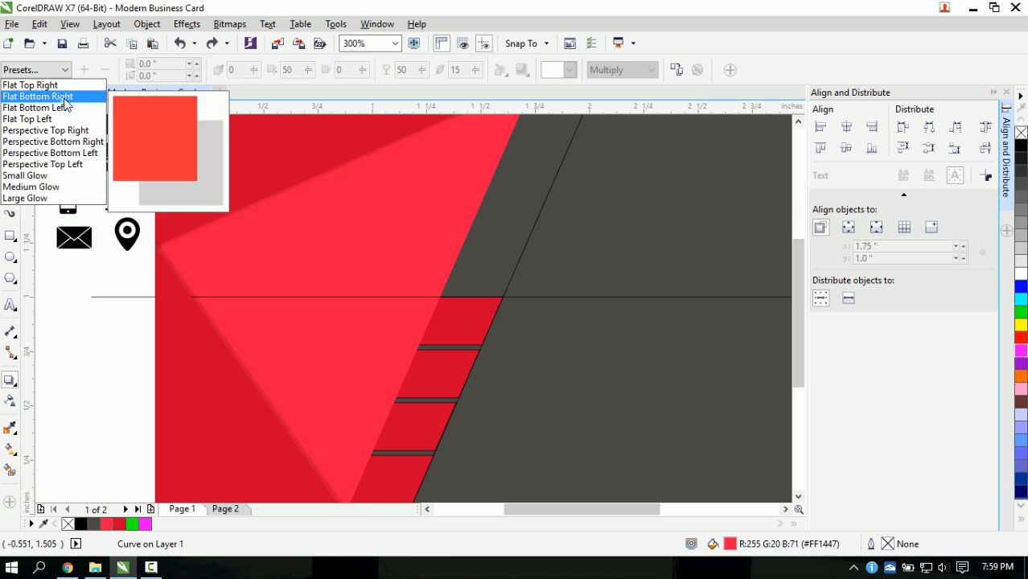
pyautogui.click(64, 97)
# - Drag the shadow up so it sits level with the triangle's middle
pyautogui.scroll(-4, 367, 218)
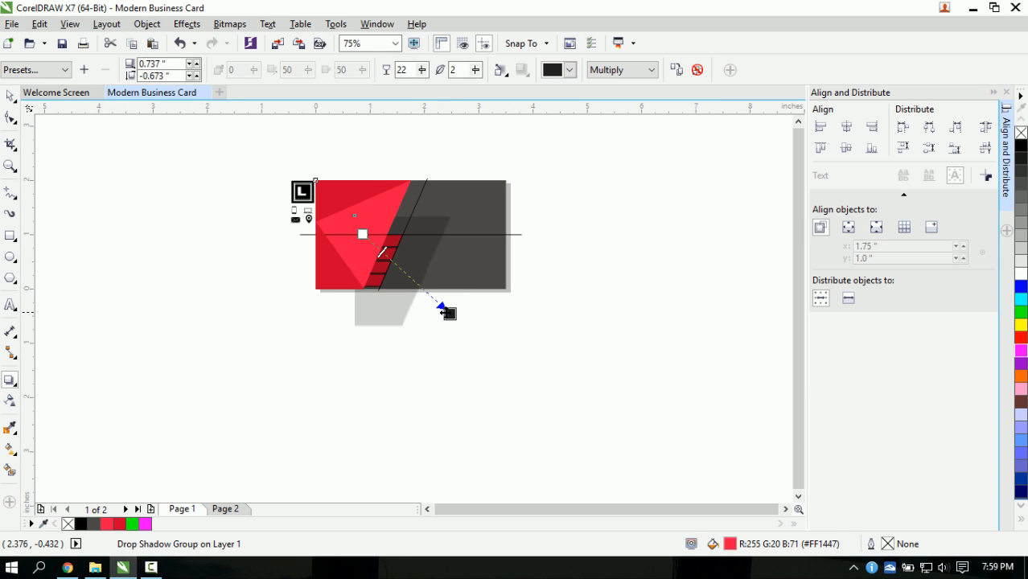
pyautogui.moveTo(447, 312); pyautogui.dragTo(393, 231)
pyautogui.scroll(2, 465, 245)
pyautogui.scroll(4, 354, 229)
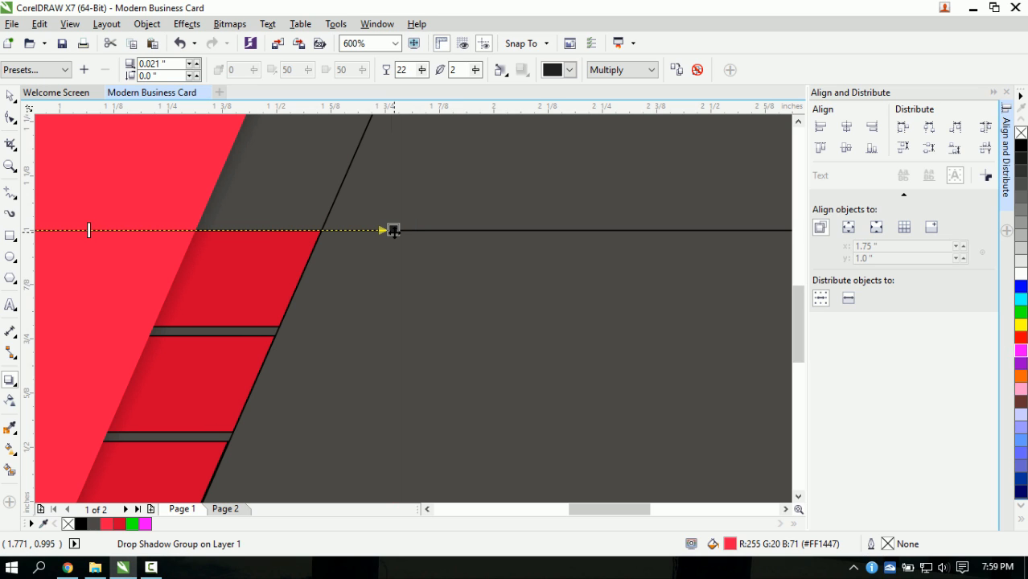
# - Darken the shadow by setting its opacity to 40, then return to the Pick tool
pyautogui.moveTo(421, 71); pyautogui.dragTo(436, 93)
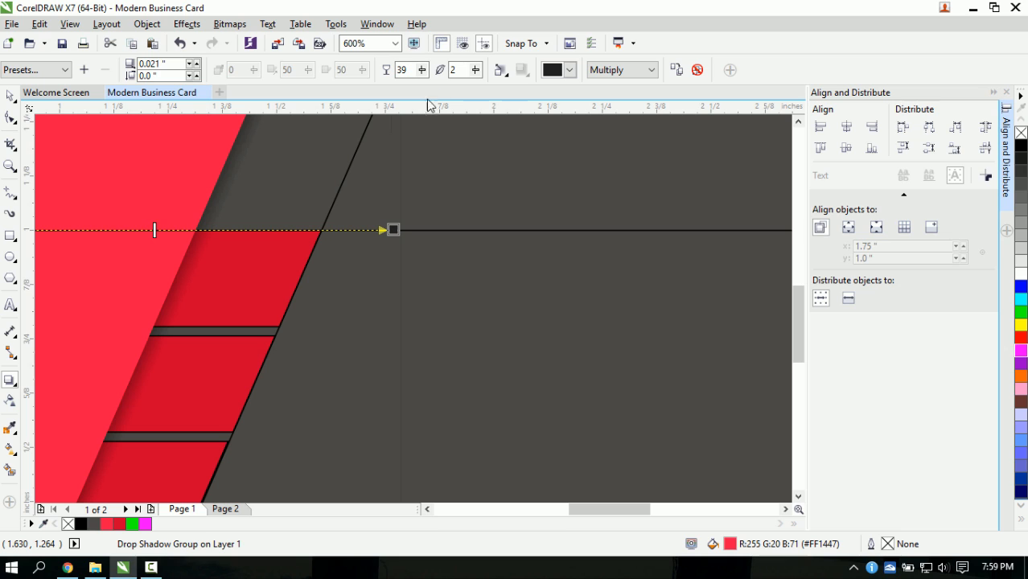
pyautogui.doubleClick(414, 71)
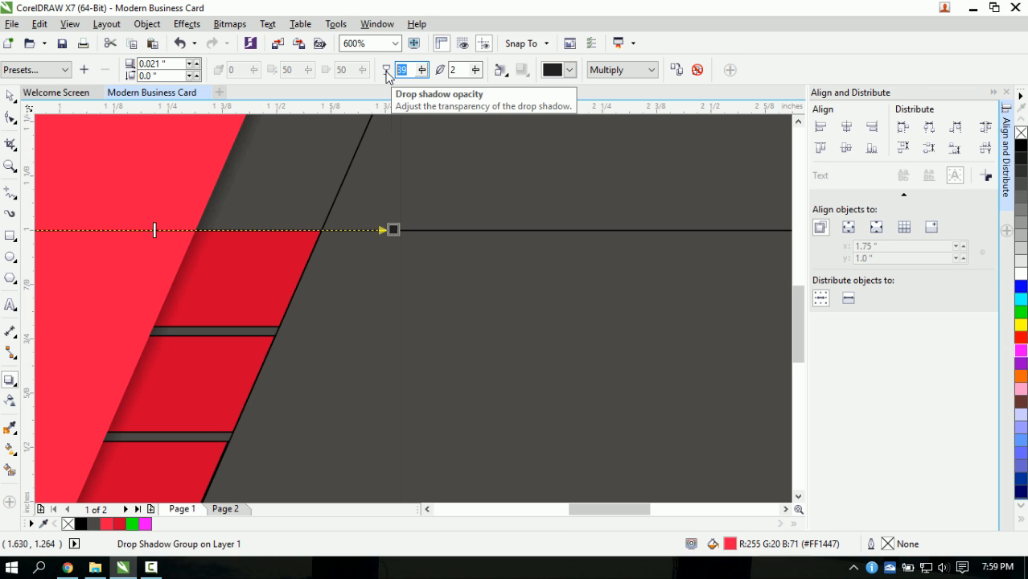
pyautogui.write('40')
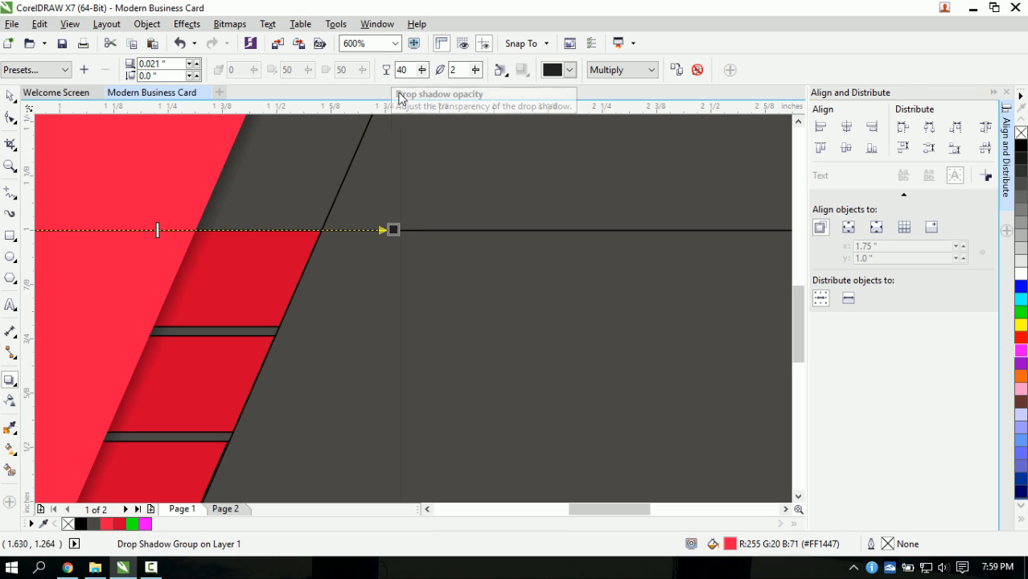
pyautogui.scroll(-1, 248, 202)
pyautogui.scroll(-1, 251, 269)
pyautogui.scroll(2, 233, 273)
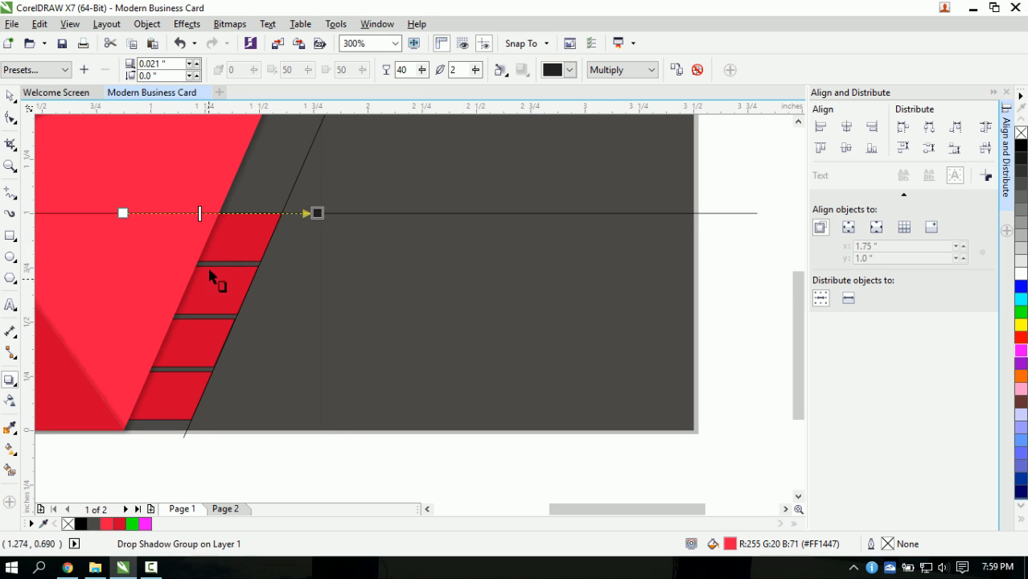
pyautogui.scroll(-2, 219, 272)
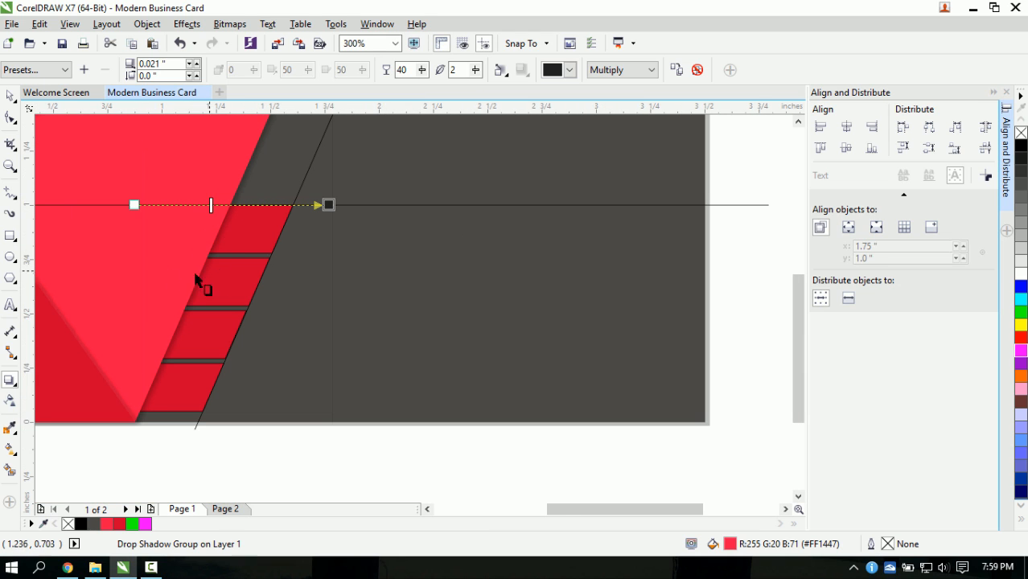
pyautogui.click(7, 96)
pyautogui.click(480, 509)
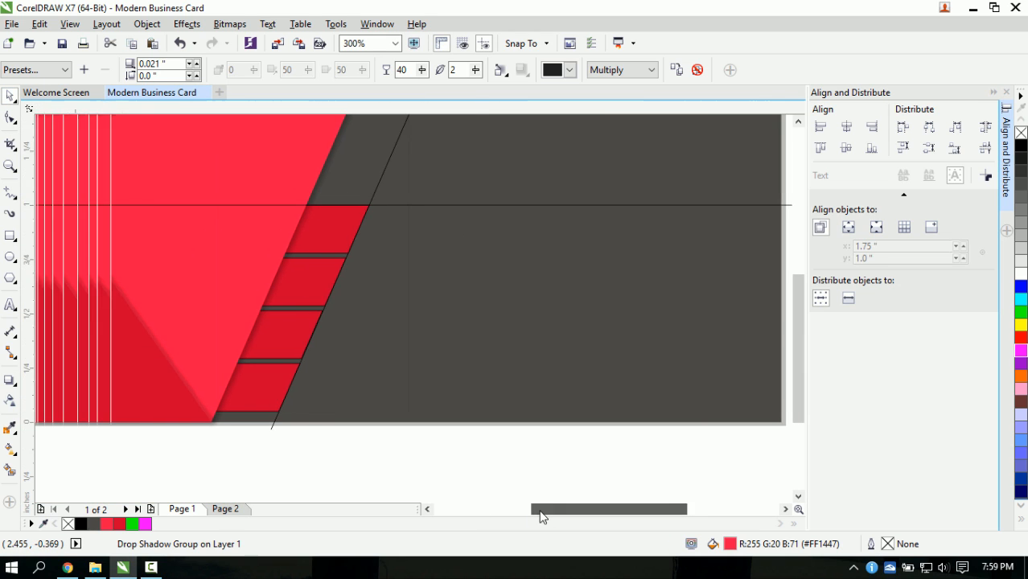
# - Remove the outlines from the three red shapes using the no-colour swatch
pyautogui.click(451, 463)
pyautogui.moveTo(470, 473); pyautogui.dragTo(167, 156)
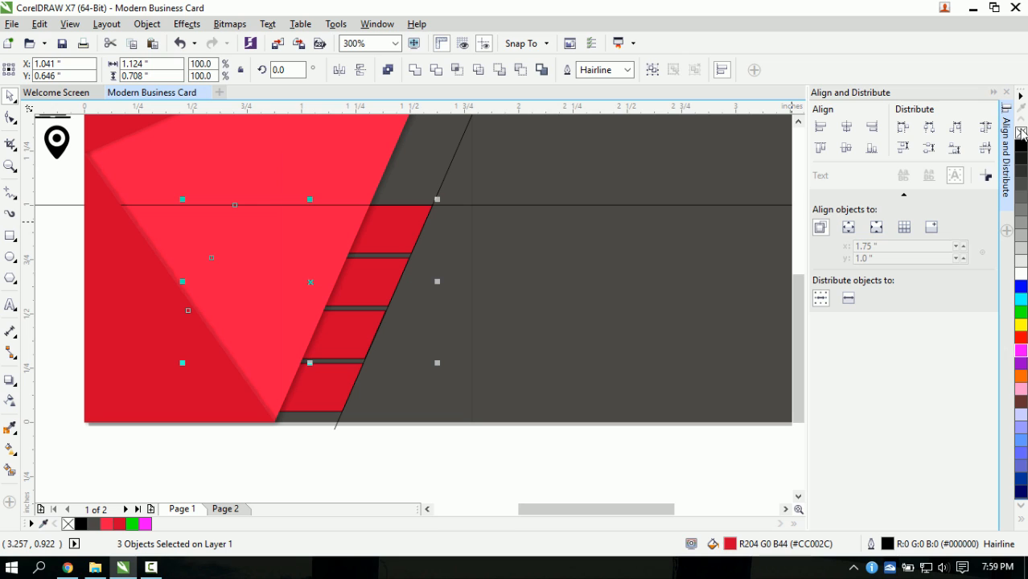
pyautogui.rightClick(1022, 135)
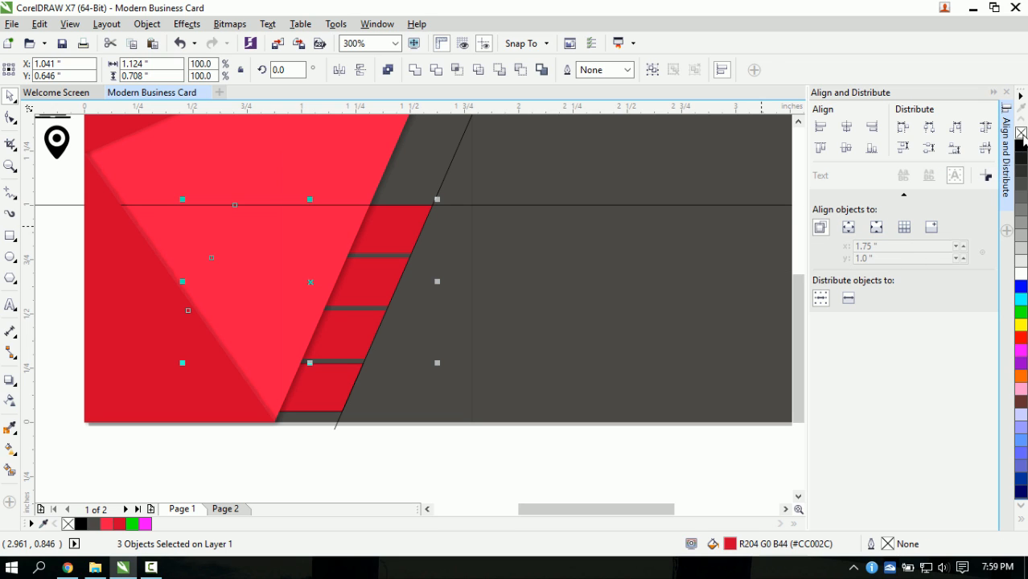
# - Close the Align and Distribute docker and deselect the red shapes
pyautogui.click(1006, 93)
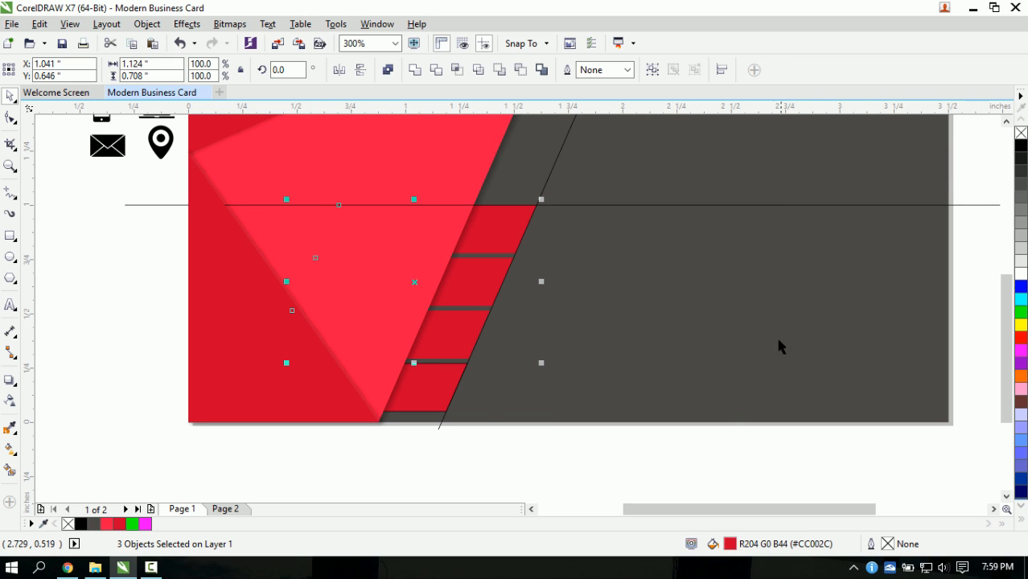
pyautogui.moveTo(695, 511); pyautogui.dragTo(704, 514)
pyautogui.click(622, 478)
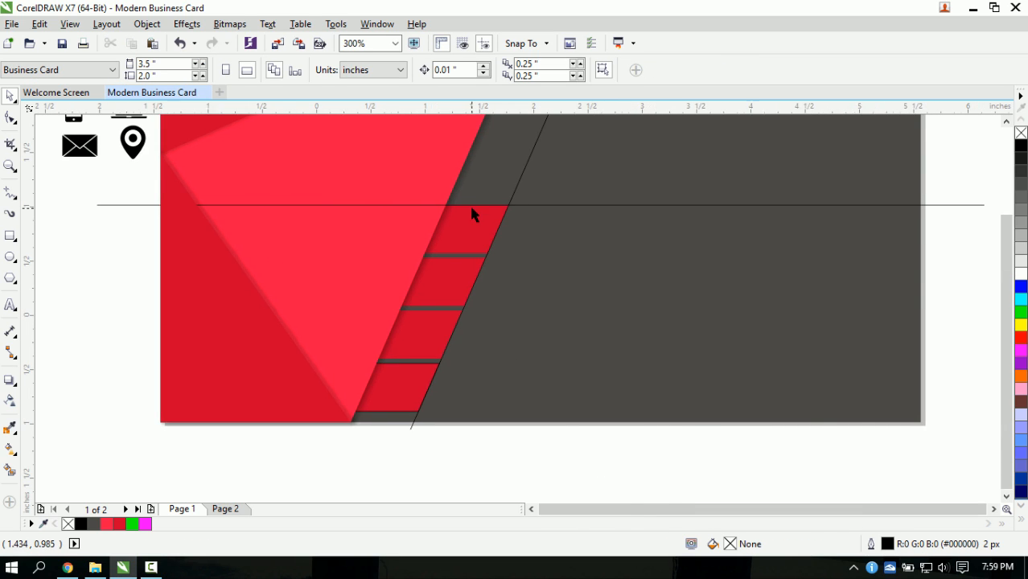
pyautogui.scroll(-2, 482, 193)
pyautogui.scroll(2, 507, 169)
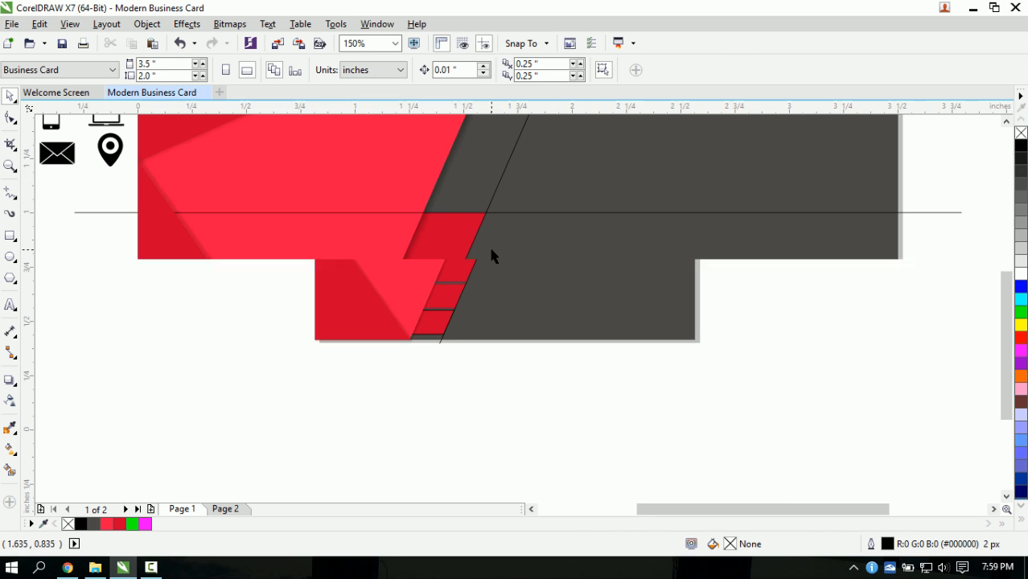
pyautogui.scroll(-1, 482, 297)
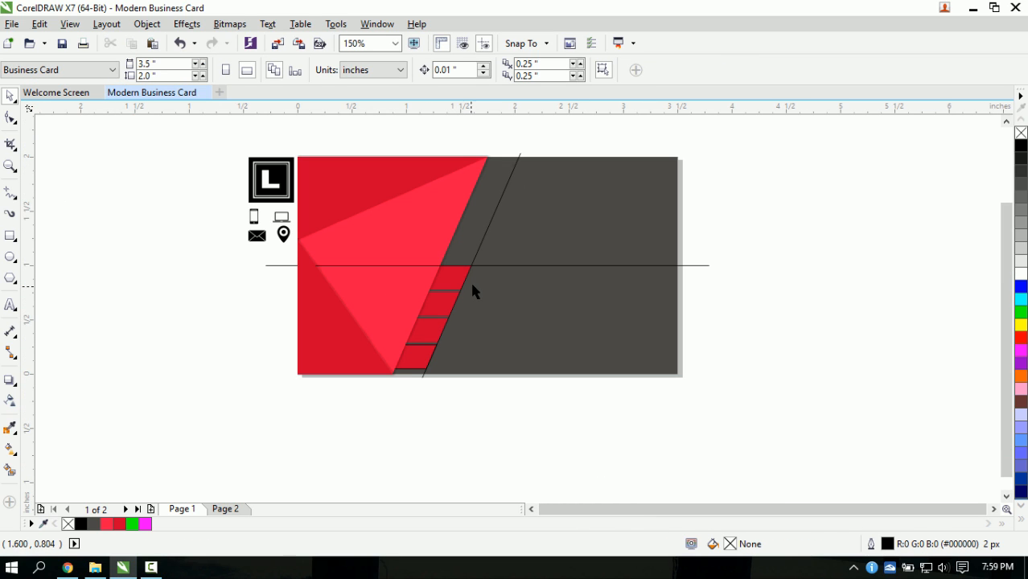
# - Check the horizontal line and the shadowed triangle group by selecting and deselecting them
pyautogui.click(502, 266)
pyautogui.click(203, 233)
pyautogui.scroll(1, 254, 242)
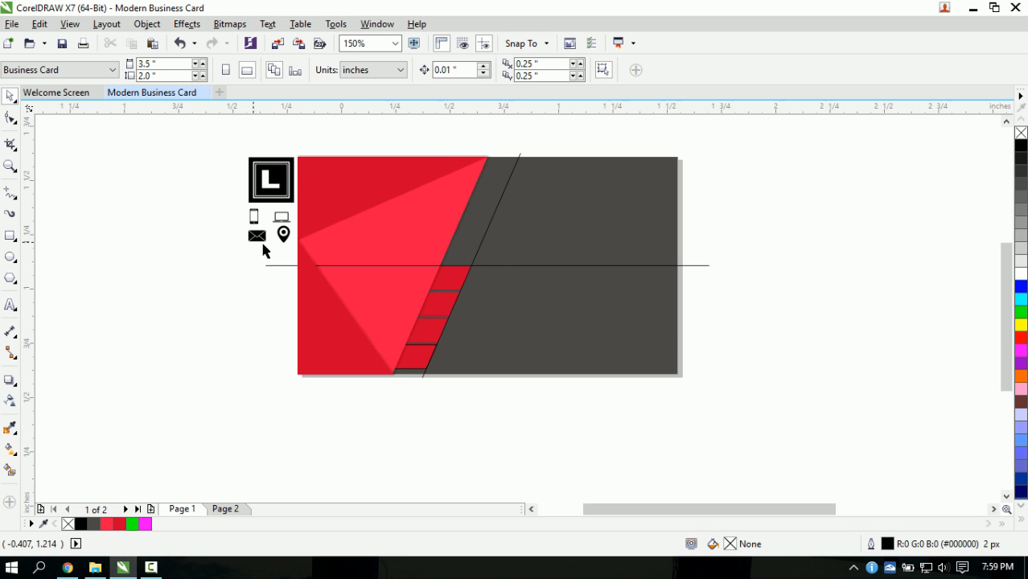
pyautogui.scroll(-1, 546, 344)
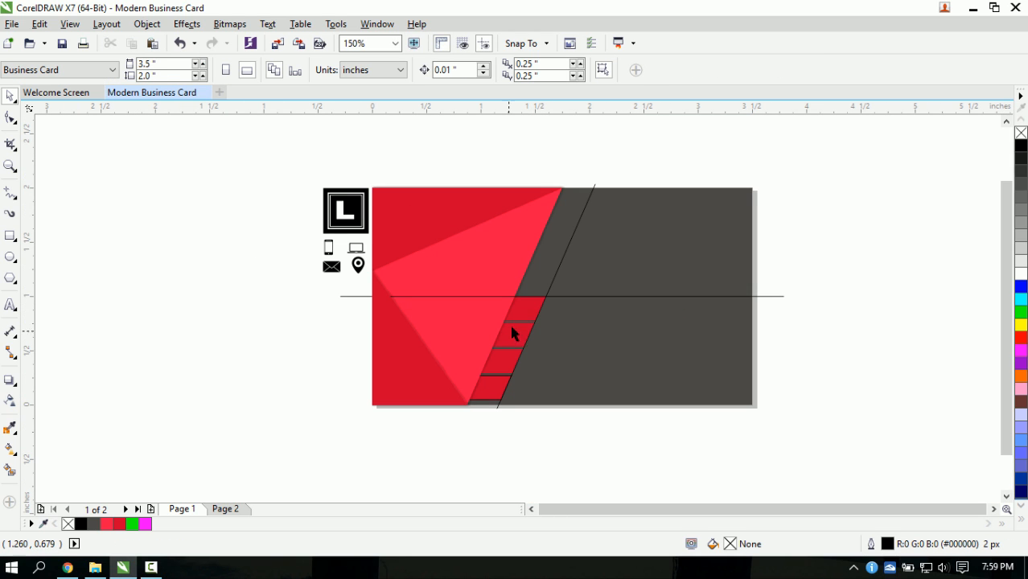
pyautogui.click(529, 320)
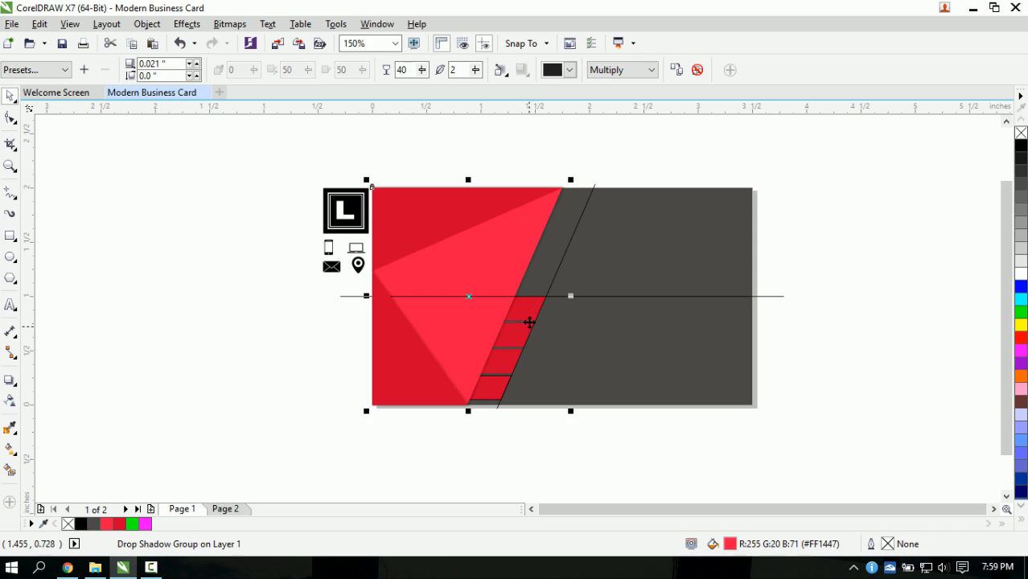
pyautogui.click(317, 291)
# - Move the phone icon onto the top red bar and fill it white
pyautogui.click(328, 249)
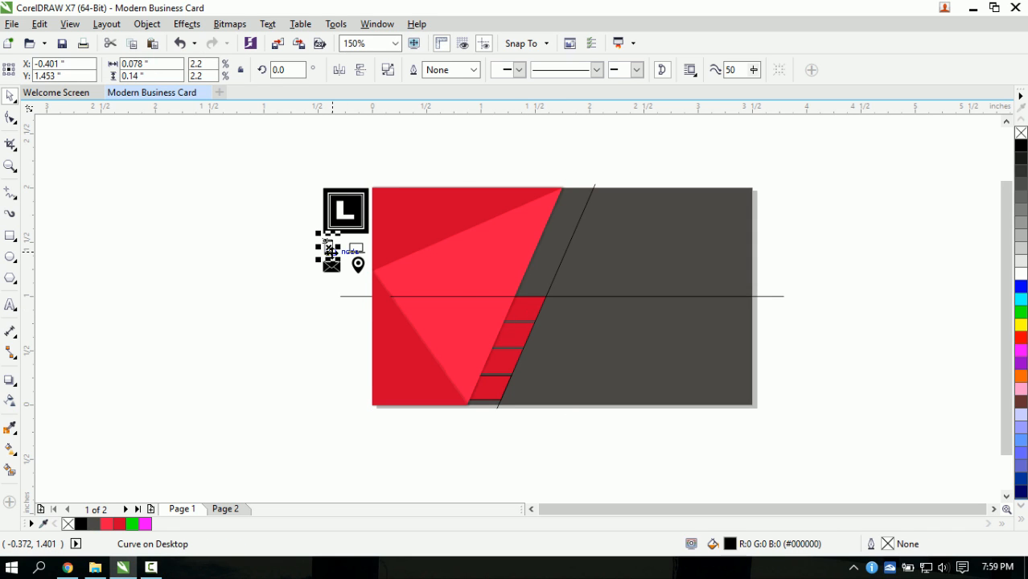
pyautogui.moveTo(328, 245); pyautogui.dragTo(526, 313)
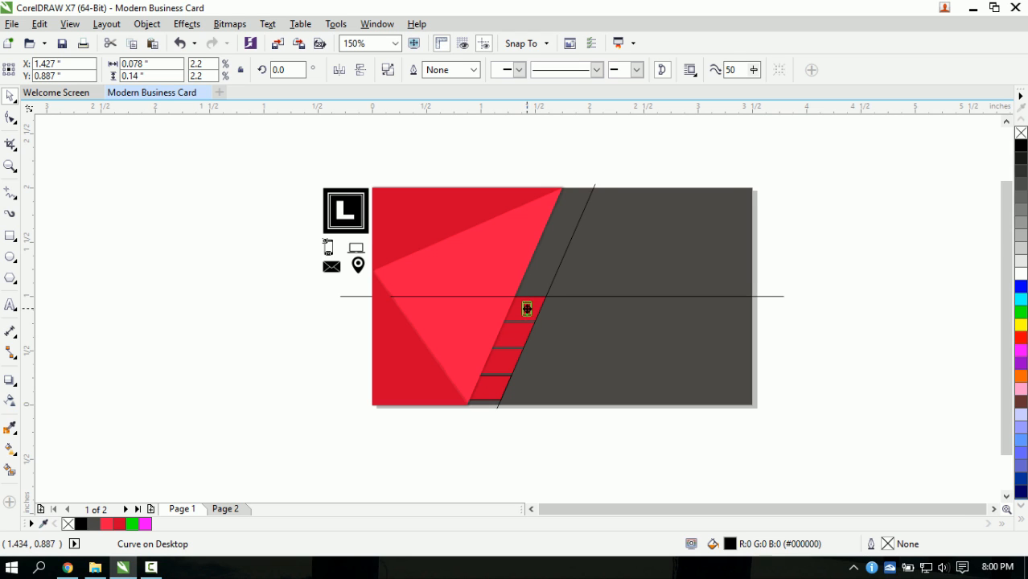
pyautogui.scroll(4, 527, 310)
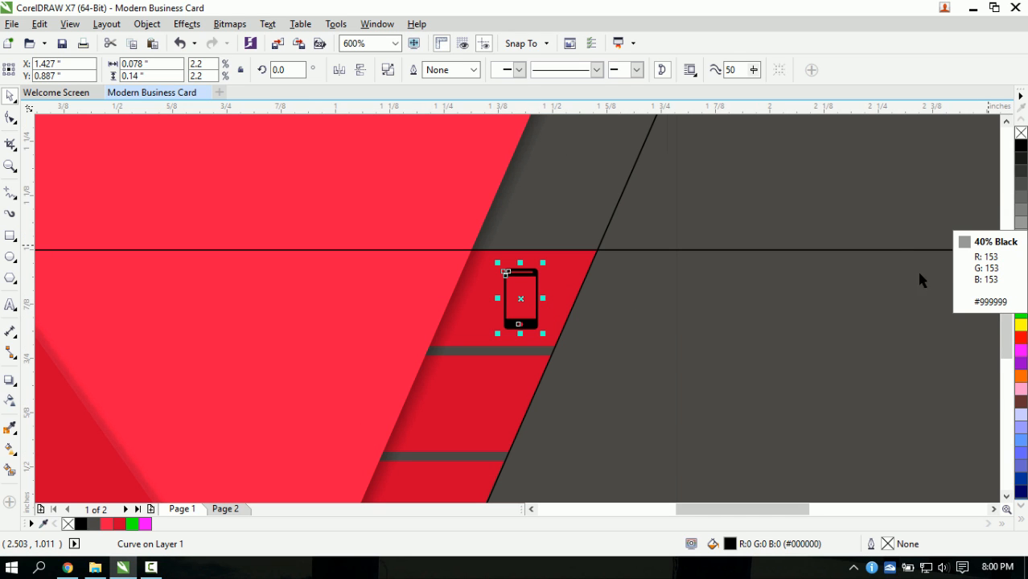
pyautogui.click(1020, 273)
pyautogui.scroll(-2, 521, 313)
pyautogui.scroll(-4, 514, 338)
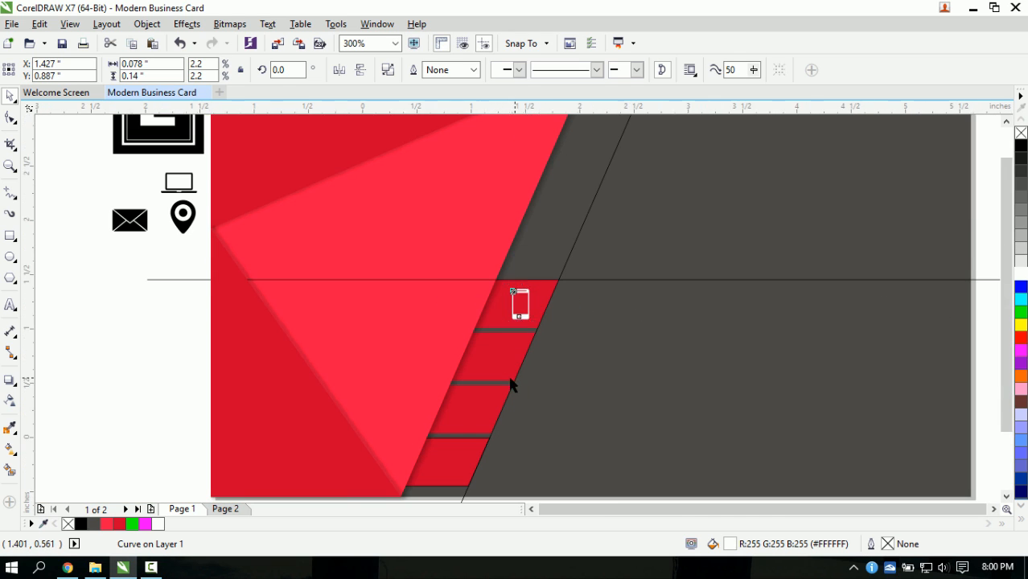
pyautogui.click(328, 317)
# - Place the email icon on the second bar in white, and the location pin on the lowest bar
pyautogui.moveTo(326, 308); pyautogui.dragTo(504, 367)
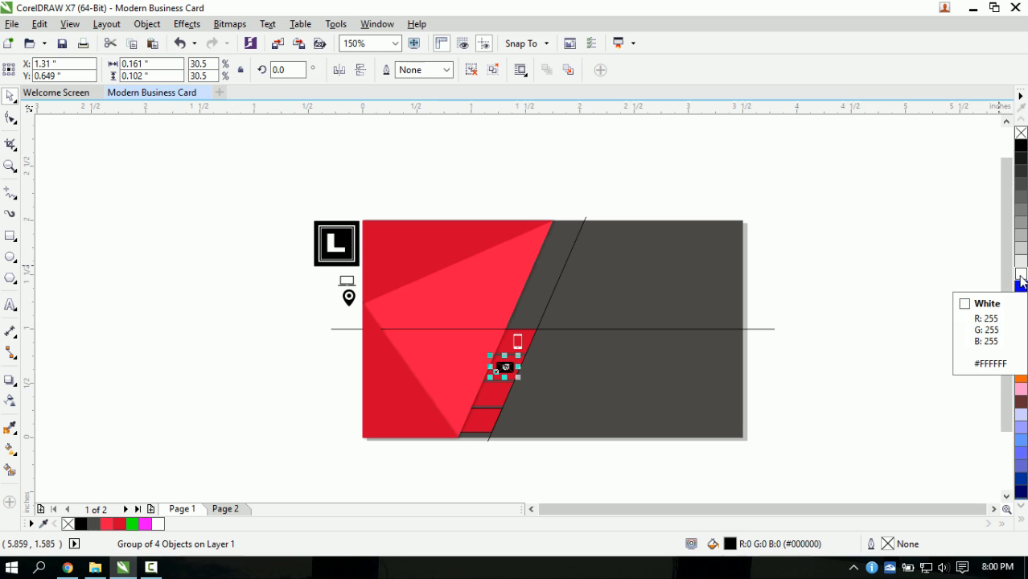
pyautogui.click(1019, 277)
pyautogui.click(349, 297)
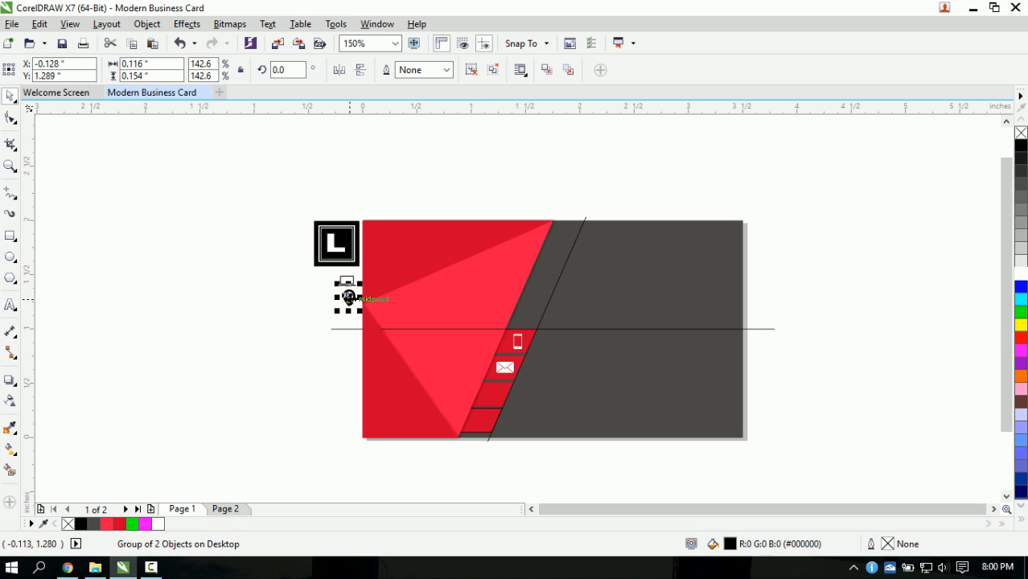
pyautogui.moveTo(348, 297); pyautogui.dragTo(480, 419)
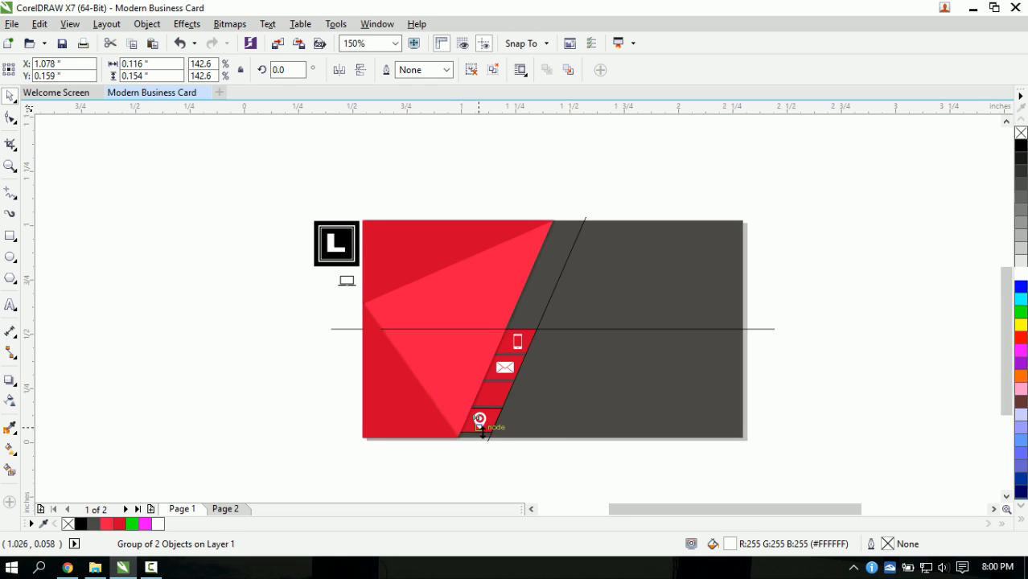
pyautogui.scroll(1, 482, 430)
pyautogui.scroll(-1, 358, 298)
# - Place the laptop icon on the third red bar and fill it white
pyautogui.click(283, 212)
pyautogui.moveTo(284, 211); pyautogui.dragTo(428, 326)
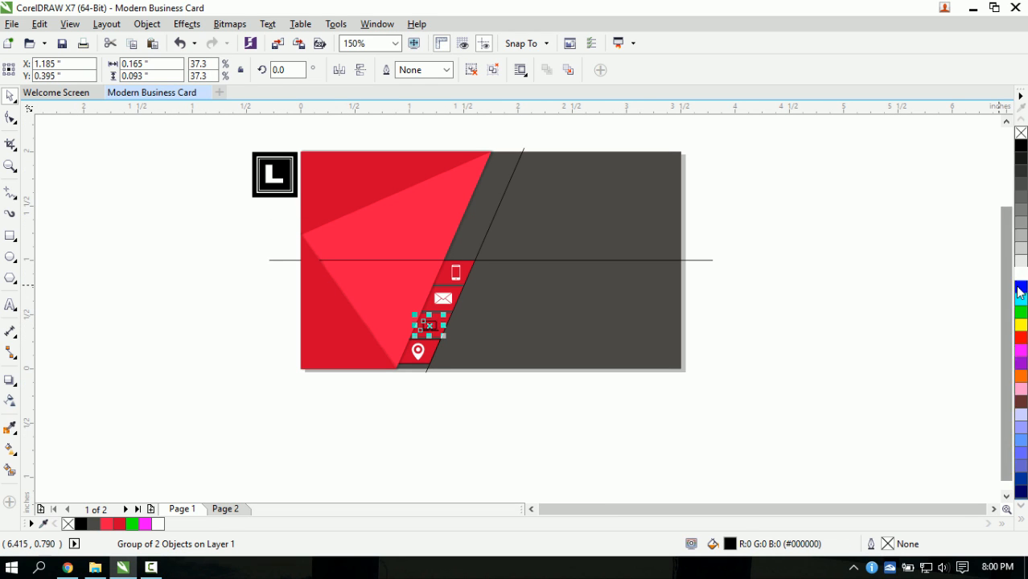
pyautogui.click(1019, 261)
pyautogui.click(419, 418)
pyautogui.scroll(1, 443, 329)
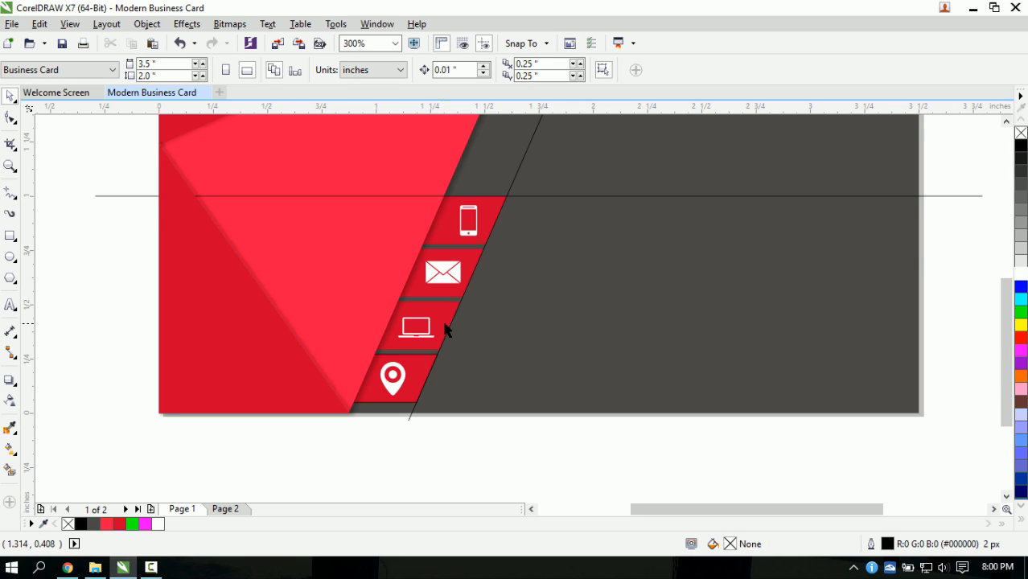
pyautogui.scroll(-1, 642, 269)
pyautogui.scroll(1, 604, 263)
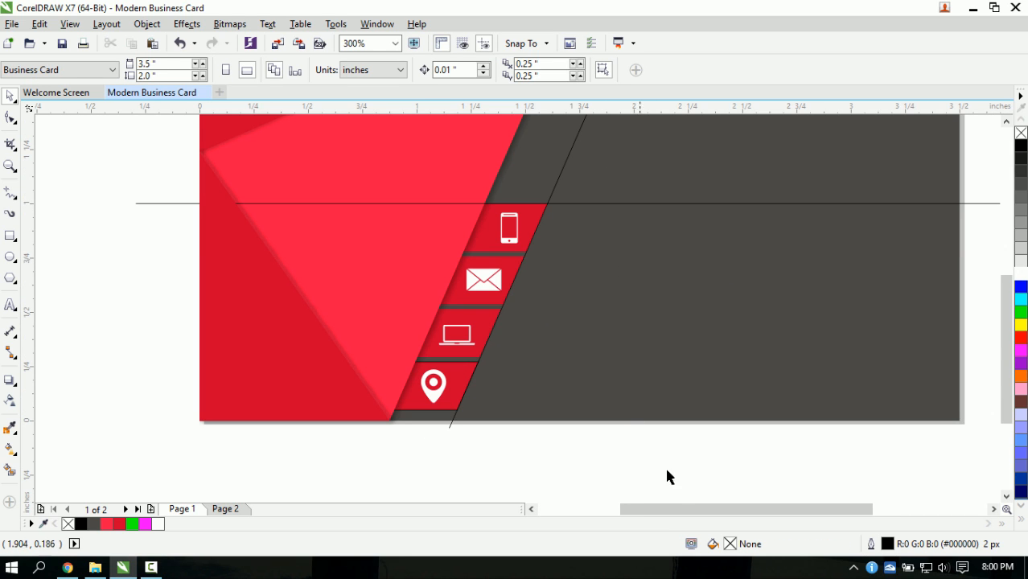
pyautogui.moveTo(680, 508); pyautogui.dragTo(715, 504)
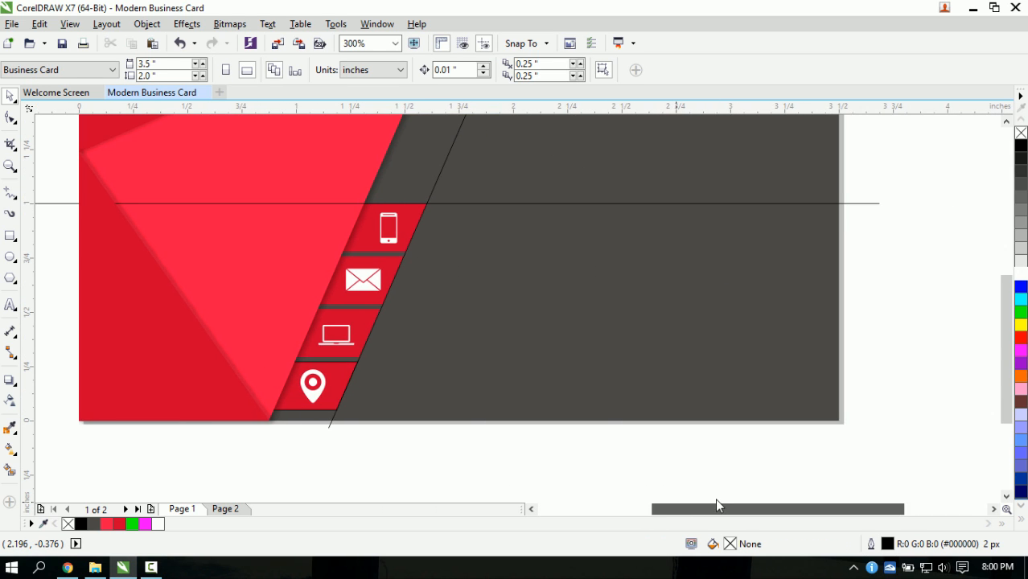
pyautogui.click(869, 203)
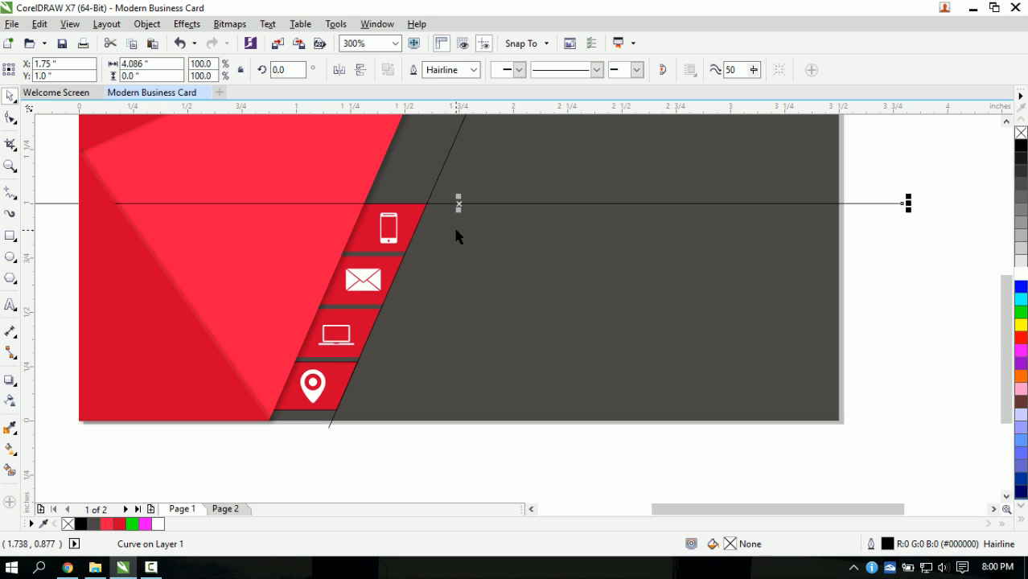
# - Centre the phone and envelope icons on a horizontal guide line within their red bands
pyautogui.moveTo(459, 204)
pyautogui.mouseDown()
pyautogui.moveTo(390, 232)
pyautogui.moveTo(319, 226)
pyautogui.moveTo(330, 230)
pyautogui.mouseUp()
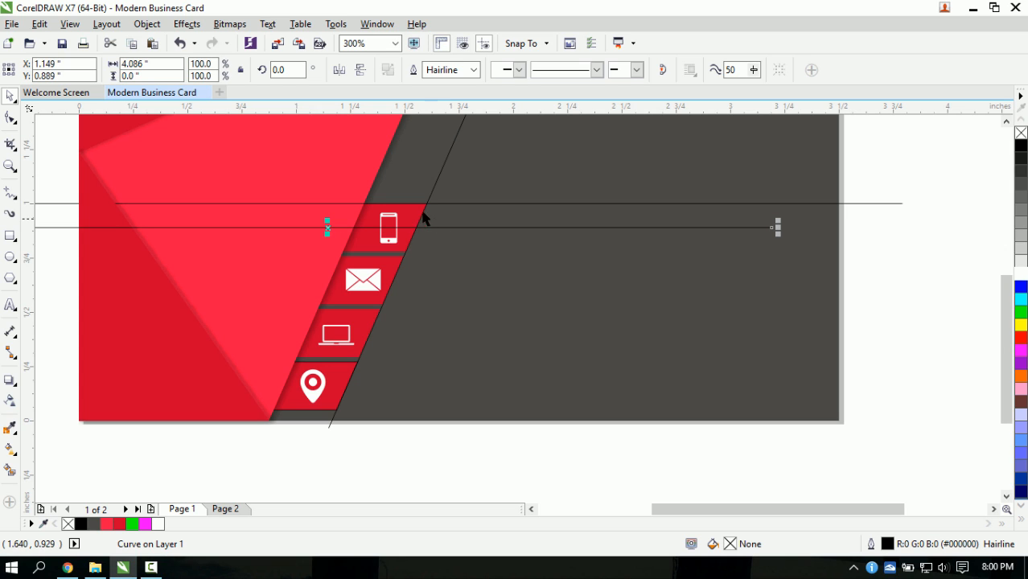
pyautogui.click(387, 247)
pyautogui.scroll(2, 391, 240)
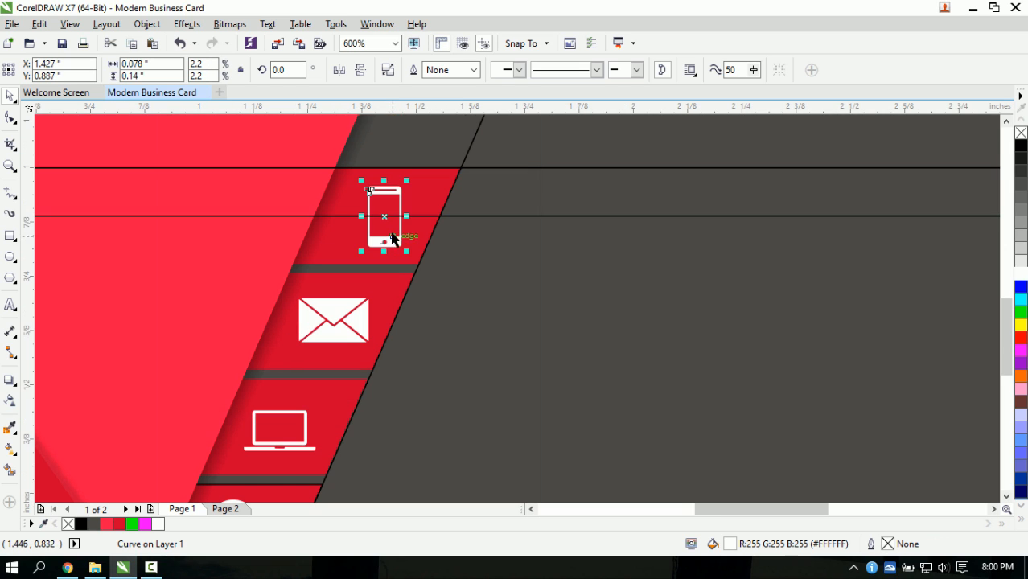
pyautogui.moveTo(385, 216)
pyautogui.mouseDown()
pyautogui.moveTo(551, 259)
pyautogui.moveTo(377, 215)
pyautogui.mouseUp()
pyautogui.scroll(-2, 368, 272)
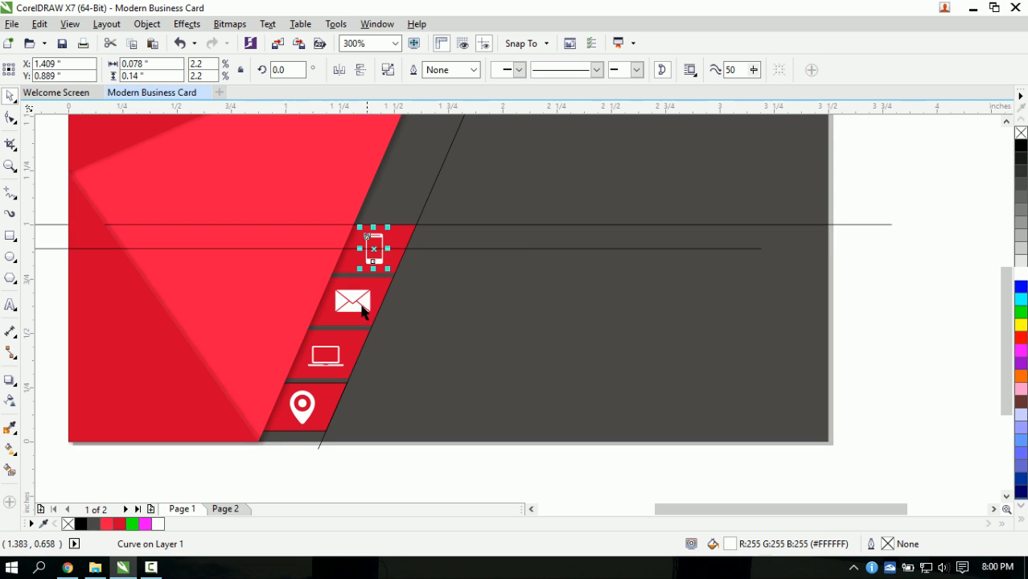
pyautogui.click(415, 250)
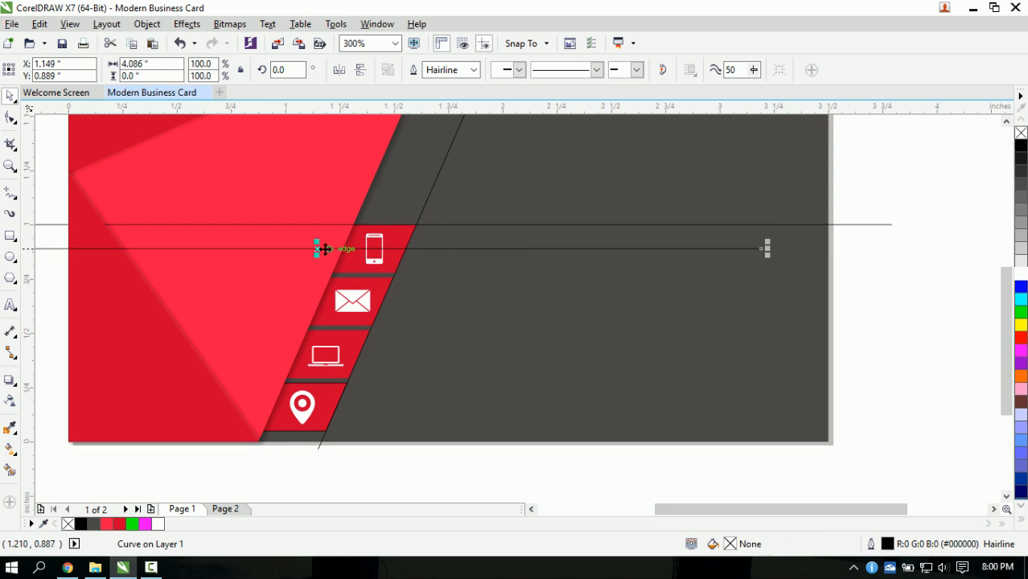
pyautogui.moveTo(320, 248); pyautogui.dragTo(295, 302)
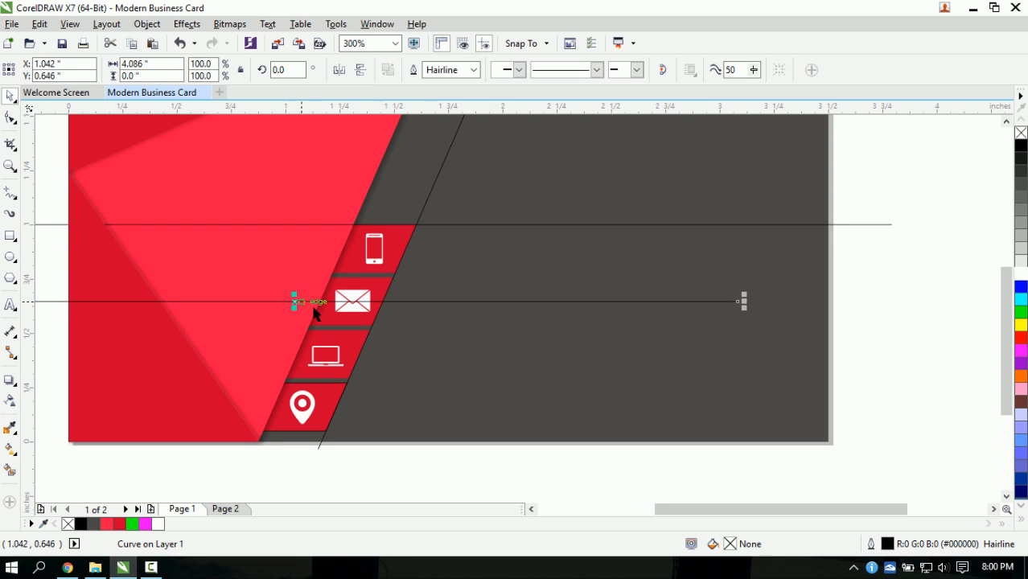
pyautogui.click(351, 309)
pyautogui.scroll(2, 351, 310)
pyautogui.moveTo(357, 296); pyautogui.dragTo(355, 293)
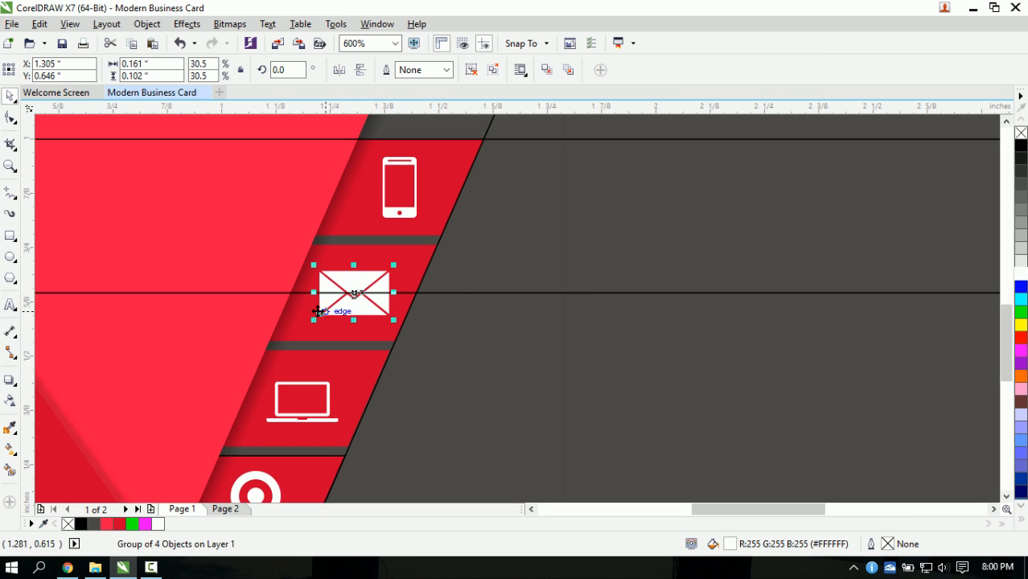
# - Move the guide down and centre the laptop and location-pin icons in their bands
pyautogui.click(451, 293)
pyautogui.scroll(-2, 336, 332)
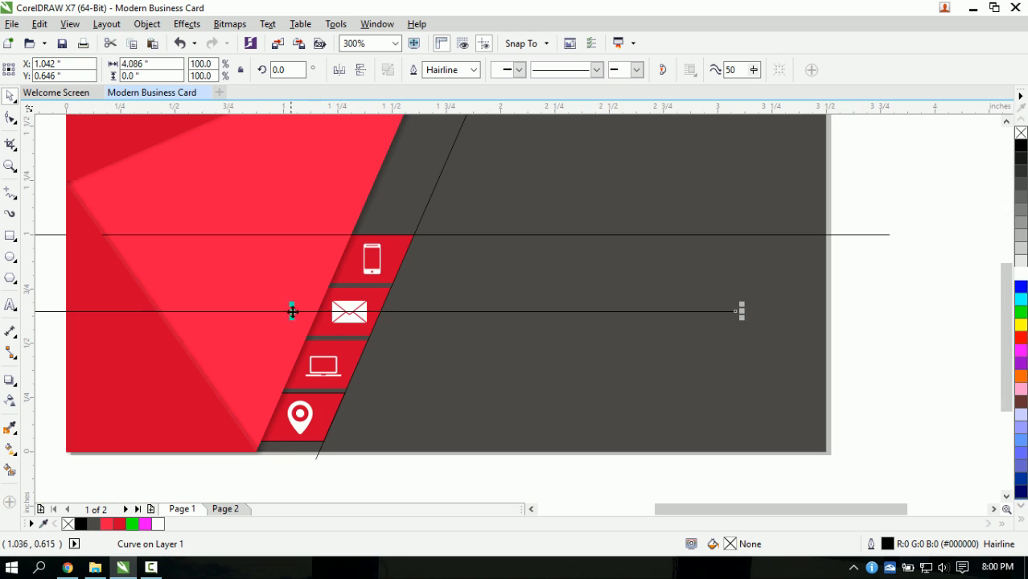
pyautogui.moveTo(295, 312); pyautogui.dragTo(266, 360)
pyautogui.click(325, 369)
pyautogui.scroll(4, 322, 366)
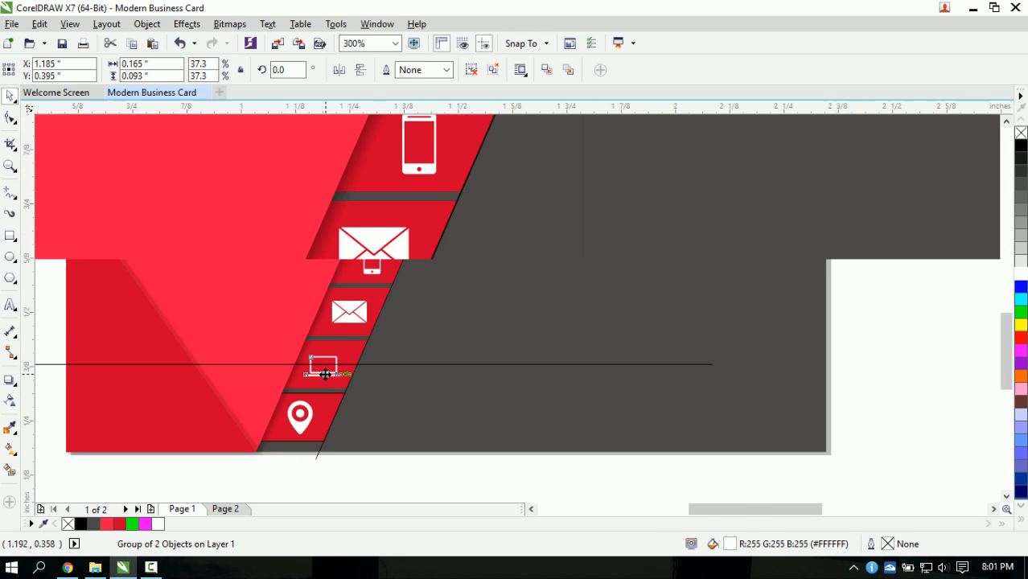
pyautogui.moveTo(319, 342); pyautogui.dragTo(318, 334)
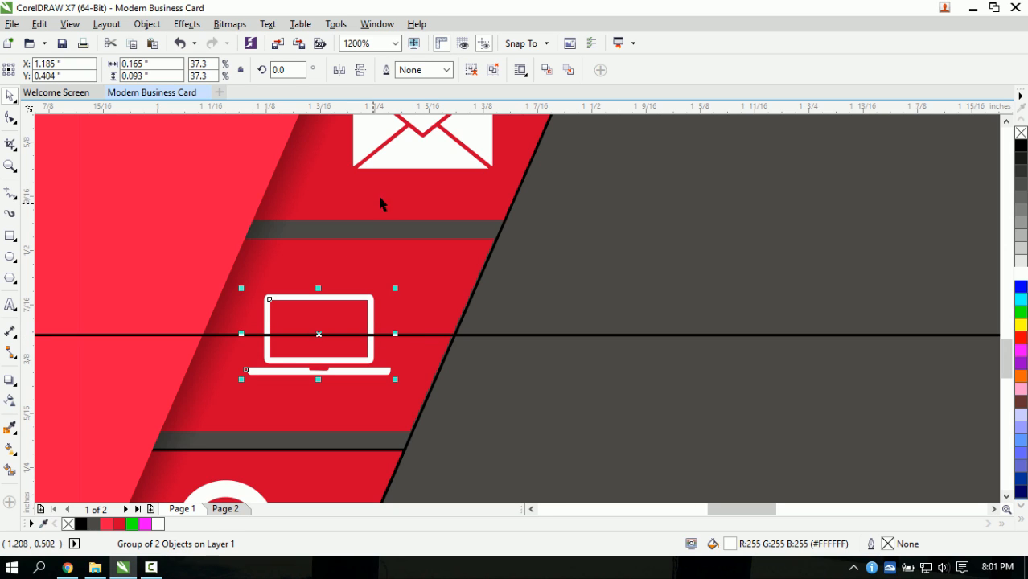
pyautogui.scroll(-4, 312, 354)
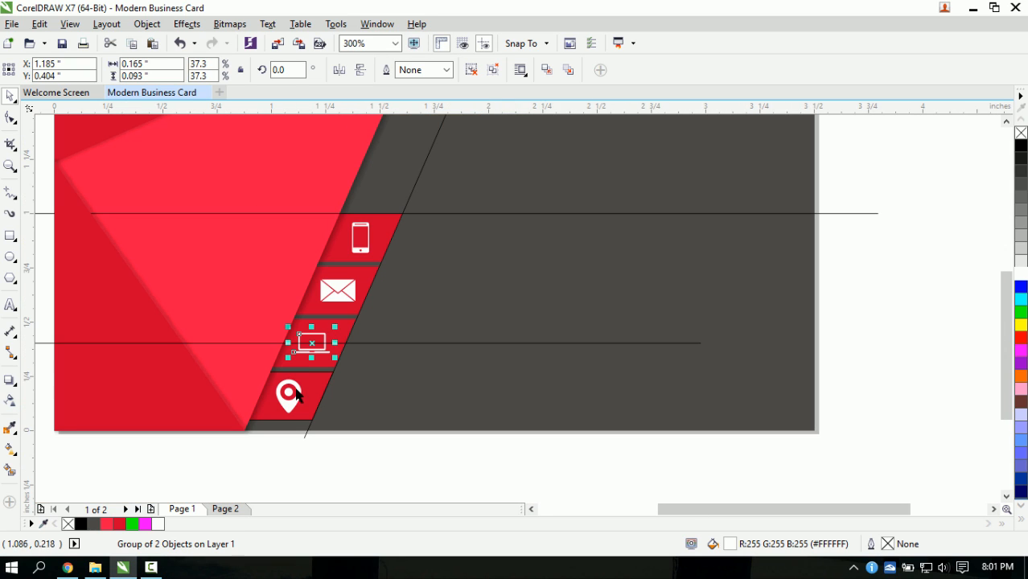
pyautogui.click(267, 364)
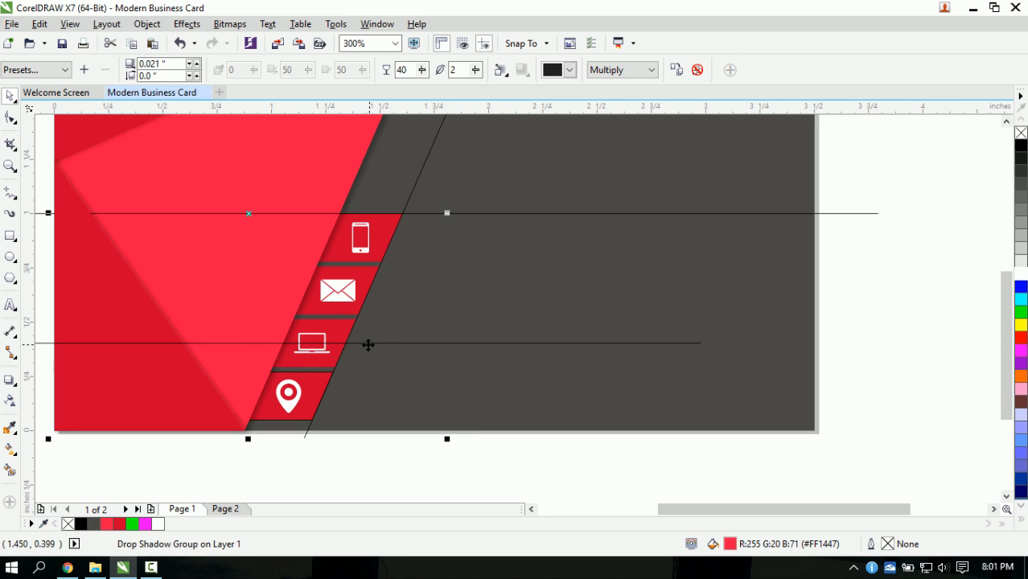
pyautogui.click(367, 344)
pyautogui.moveTo(256, 341); pyautogui.dragTo(234, 394)
pyautogui.click(287, 393)
pyautogui.scroll(4, 287, 393)
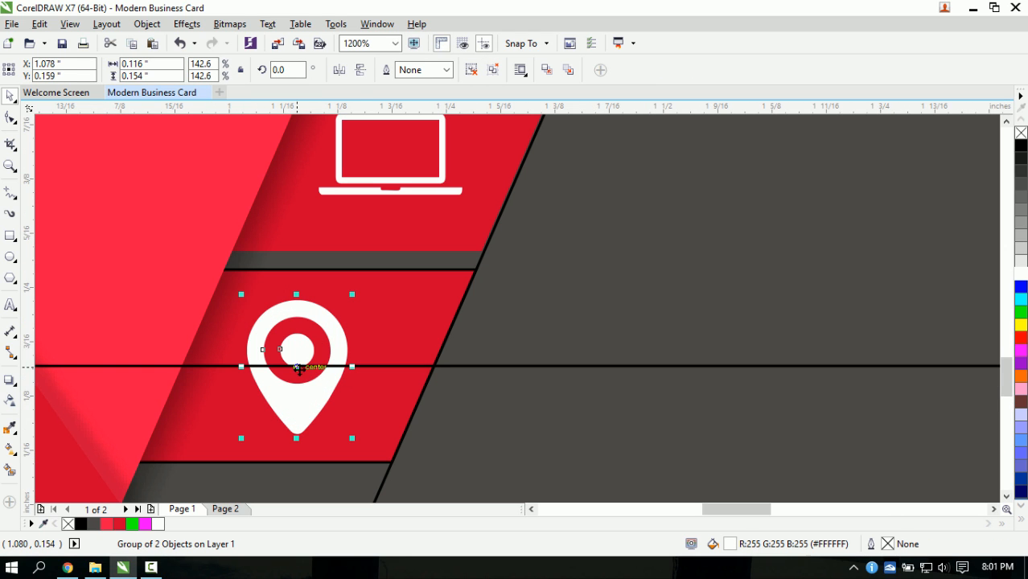
pyautogui.moveTo(297, 367); pyautogui.dragTo(320, 364)
pyautogui.scroll(-2, 333, 417)
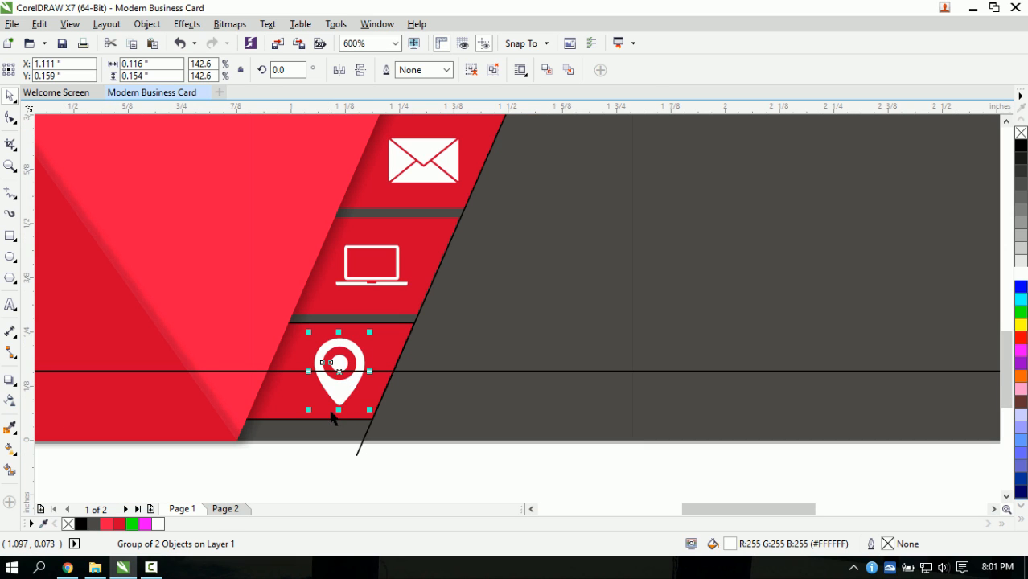
pyautogui.click(309, 406)
# - Delete the leftover horizontal guide line from the card front
pyautogui.click(281, 455)
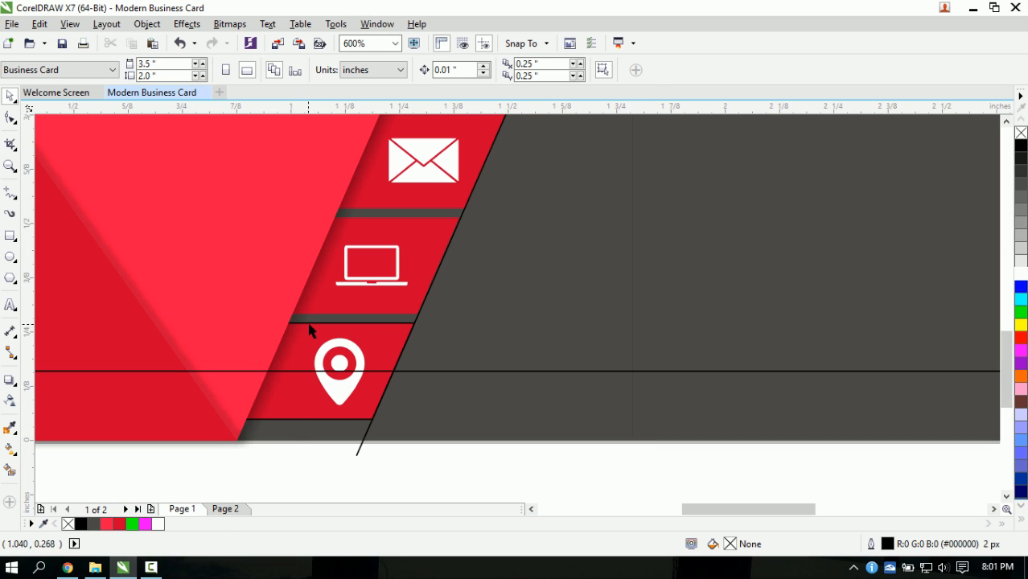
pyautogui.click(310, 325)
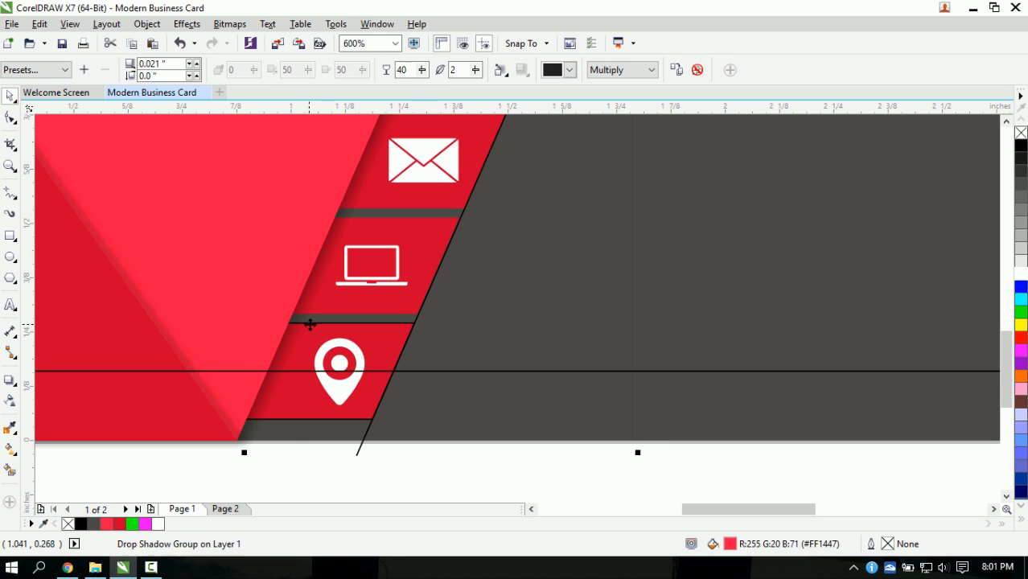
pyautogui.click(321, 471)
pyautogui.click(349, 329)
pyautogui.scroll(-4, 342, 374)
pyautogui.click(317, 419)
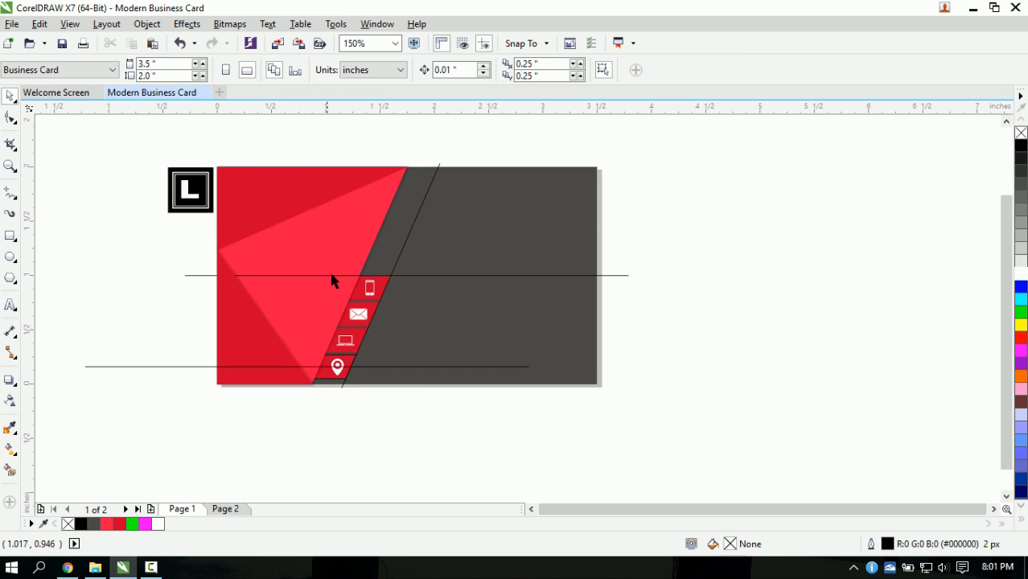
pyautogui.click(364, 251)
pyautogui.click(336, 416)
pyautogui.scroll(4, 339, 362)
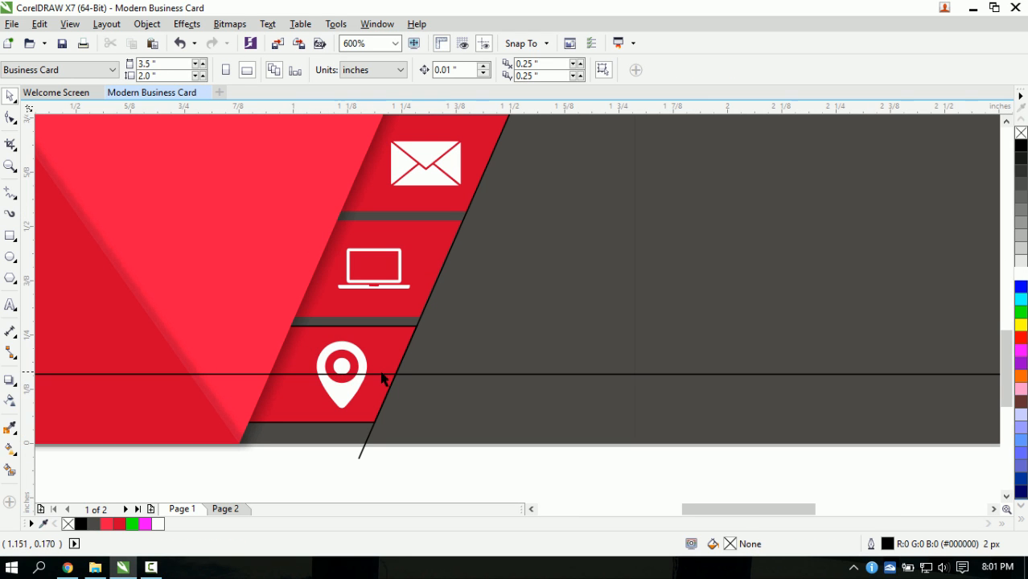
pyautogui.click(393, 376)
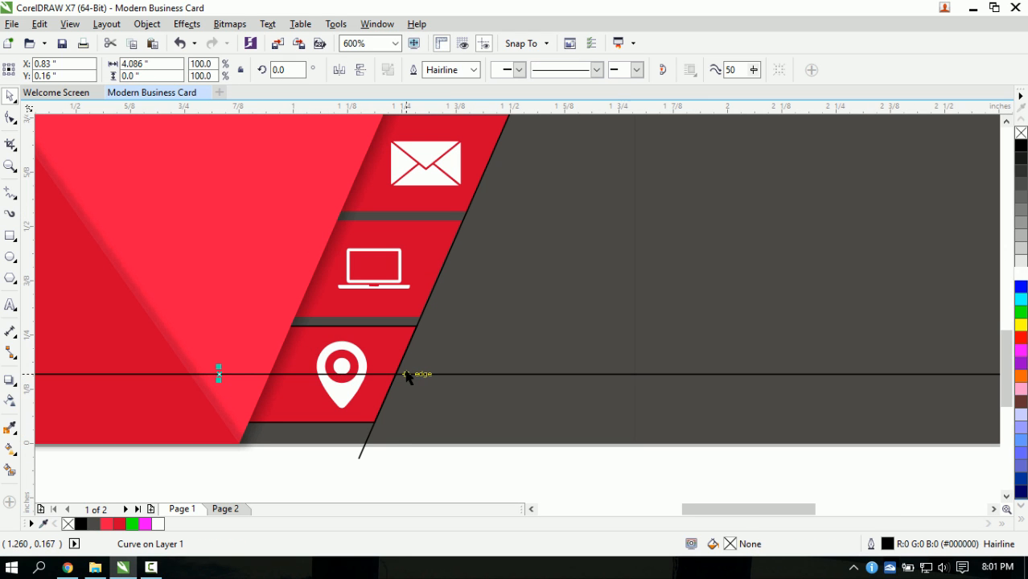
pyautogui.press('Delete')
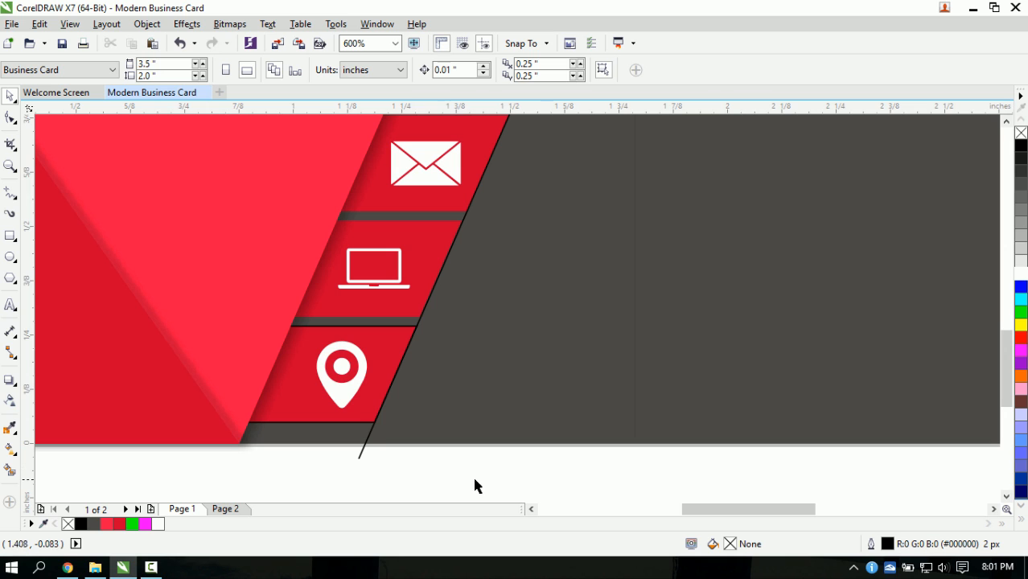
# - Remove the black outlines from the two shapes behind the location pin
pyautogui.moveTo(496, 479); pyautogui.dragTo(39, 299)
pyautogui.rightClick(1021, 133)
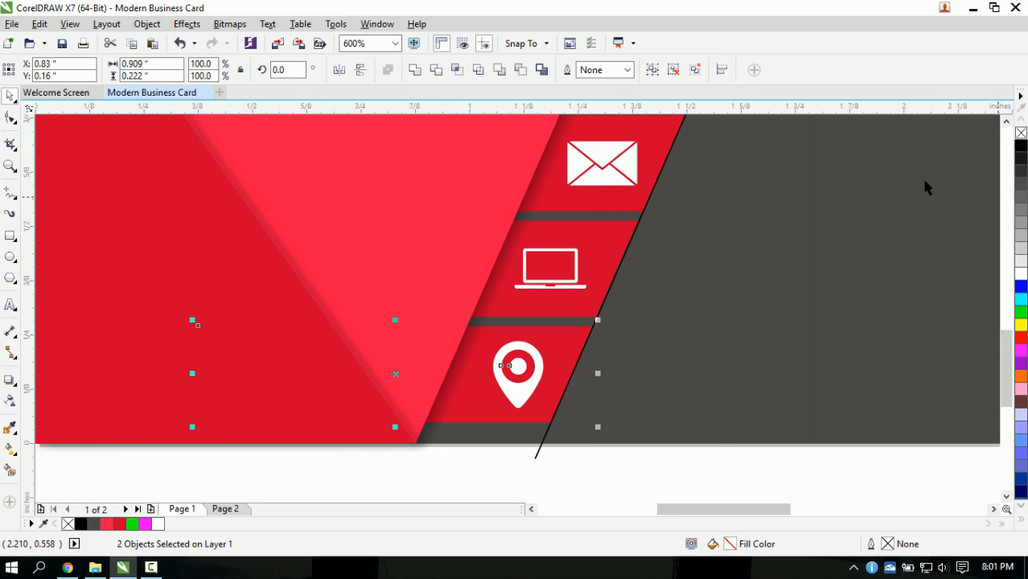
pyautogui.click(494, 472)
pyautogui.scroll(-1, 494, 473)
pyautogui.scroll(-1, 641, 438)
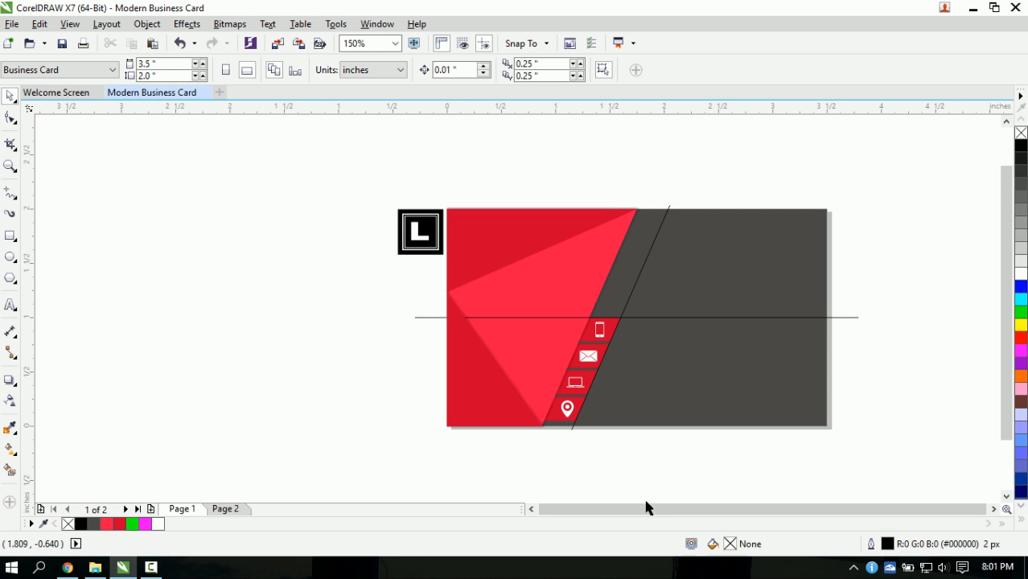
pyautogui.scroll(2, 678, 402)
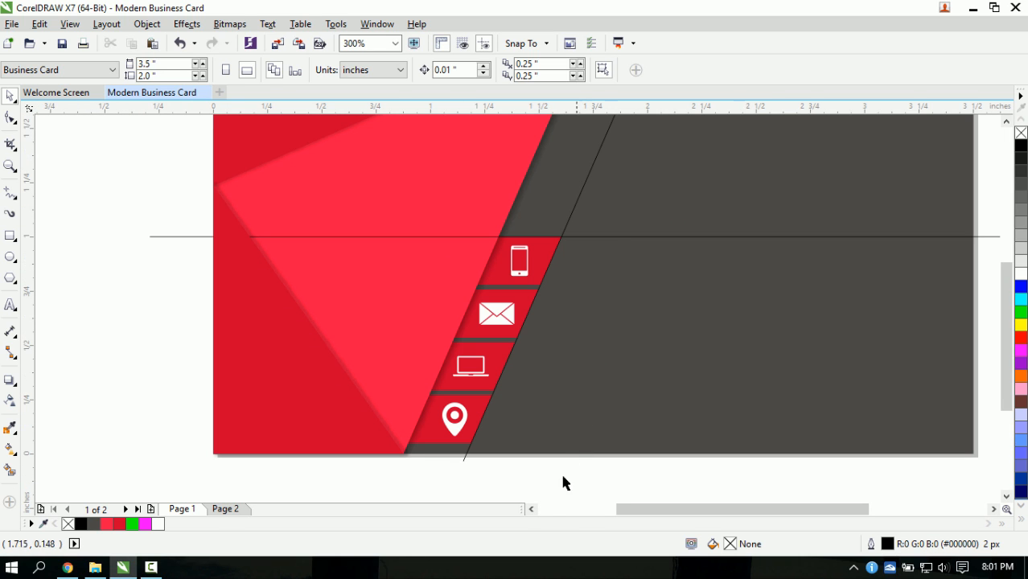
# - Undo and redo the last change, then zoom to check the pin area
pyautogui.moveTo(624, 509); pyautogui.dragTo(654, 510)
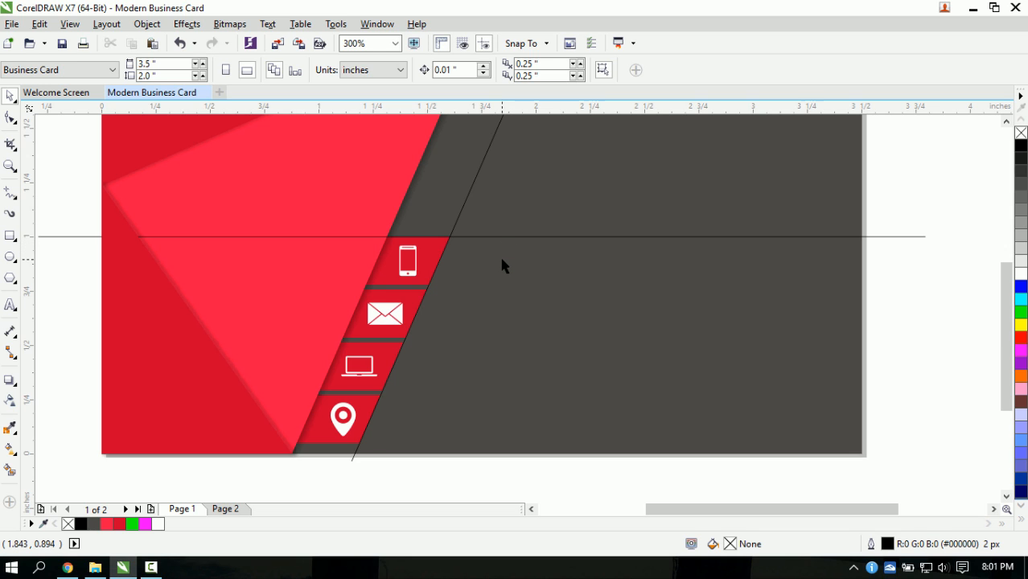
pyautogui.hotkey('ctrl', 'z')
pyautogui.hotkey('ctrl', 'z')
pyautogui.hotkey('ctrl', 'z')
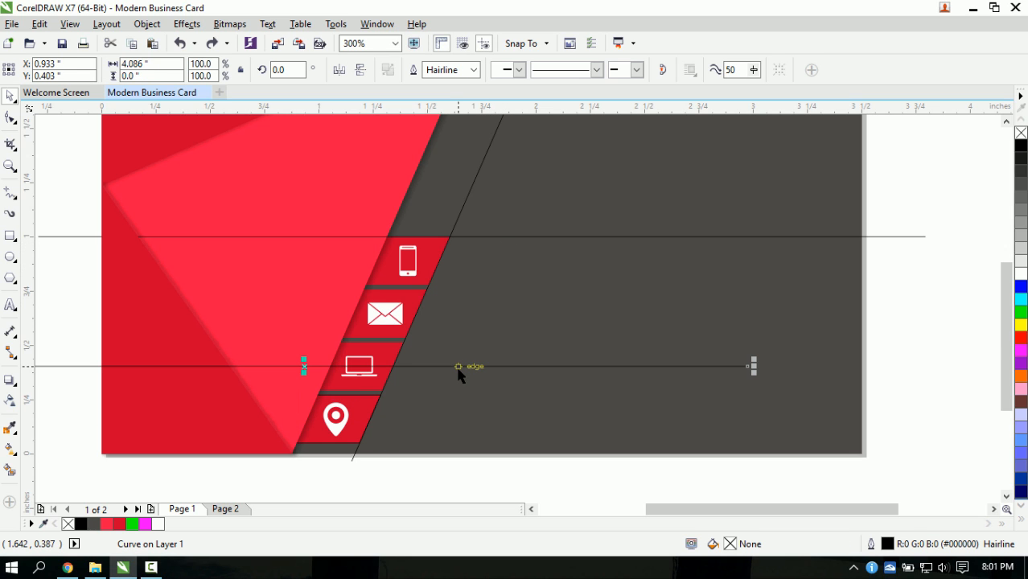
pyautogui.hotkey('ctrl', 'shift', 'z')
pyautogui.hotkey('ctrl', 'shift', 'z')
pyautogui.hotkey('ctrl', 'shift', 'z')
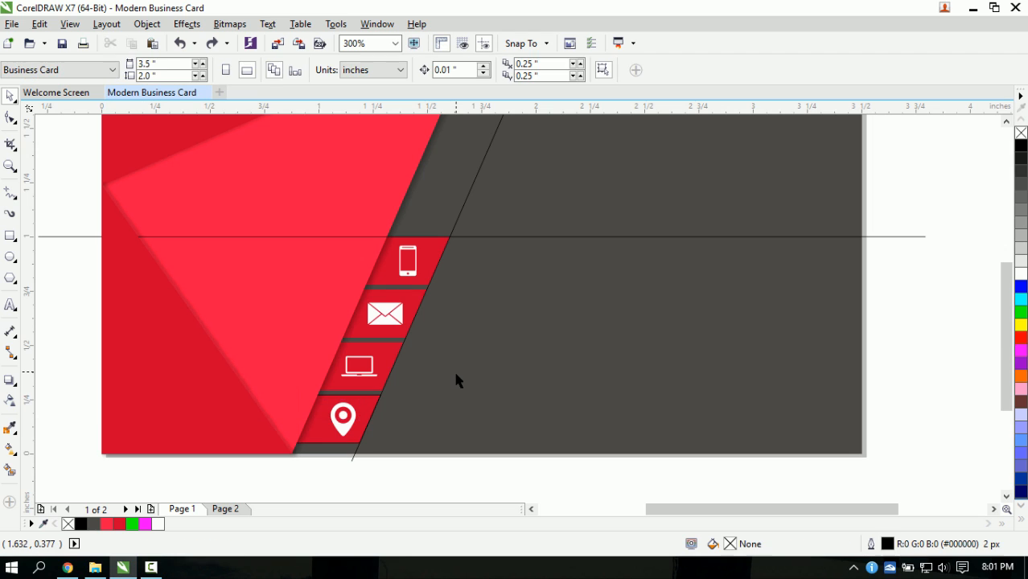
pyautogui.scroll(-1, 482, 418)
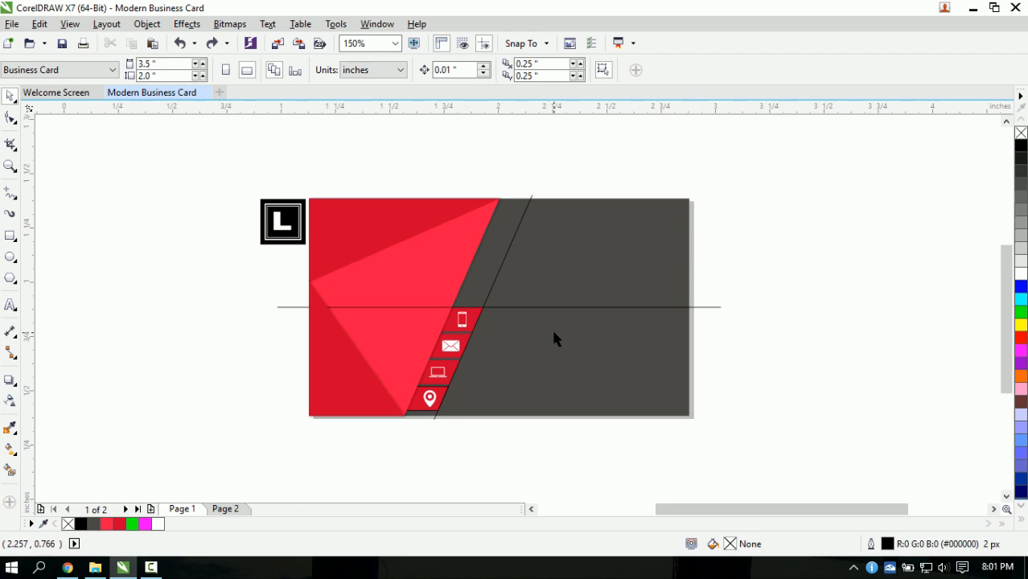
pyautogui.scroll(1, 515, 330)
pyautogui.scroll(-1, 446, 326)
pyautogui.scroll(1, 453, 334)
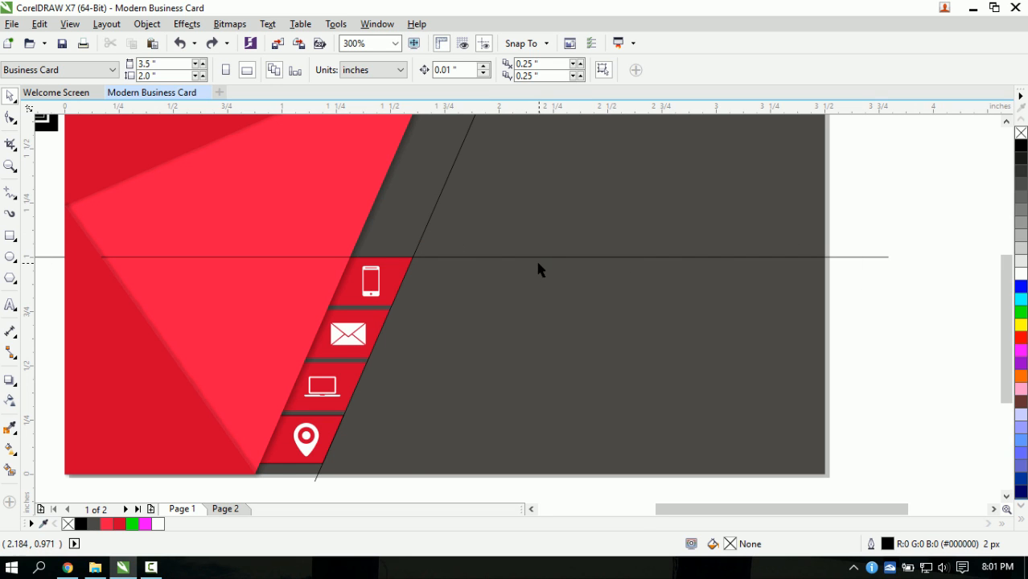
pyautogui.scroll(-1, 504, 272)
pyautogui.scroll(1, 507, 271)
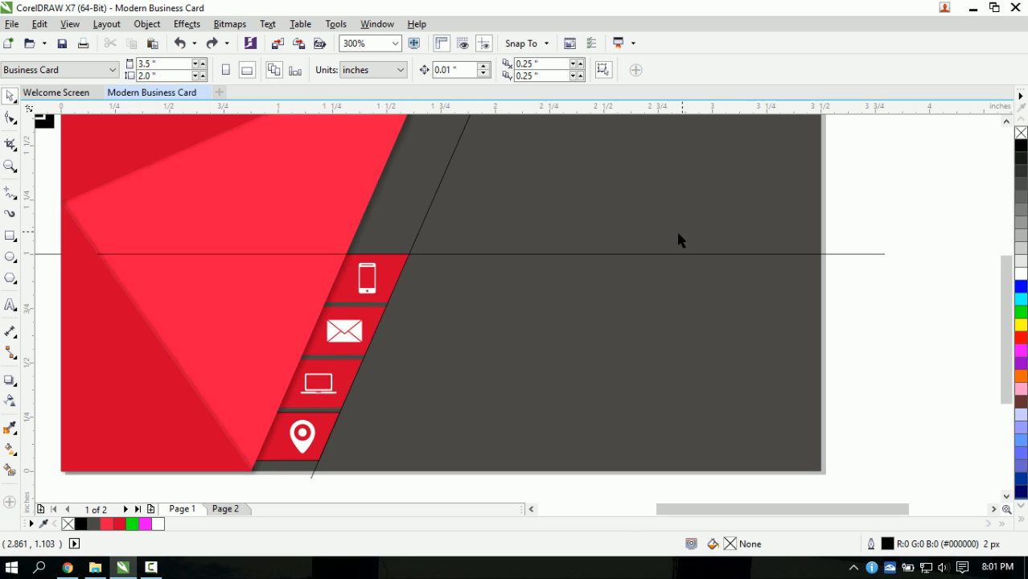
# - Type YOUR NAME at 10 pt on the card front's grey area
pyautogui.click(10, 305)
pyautogui.click(499, 246)
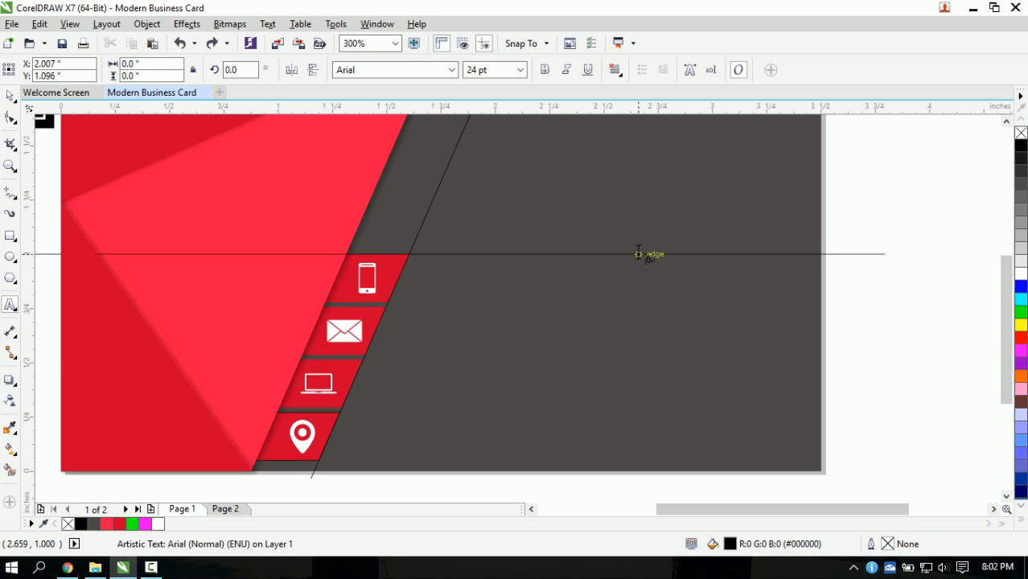
pyautogui.click(520, 69)
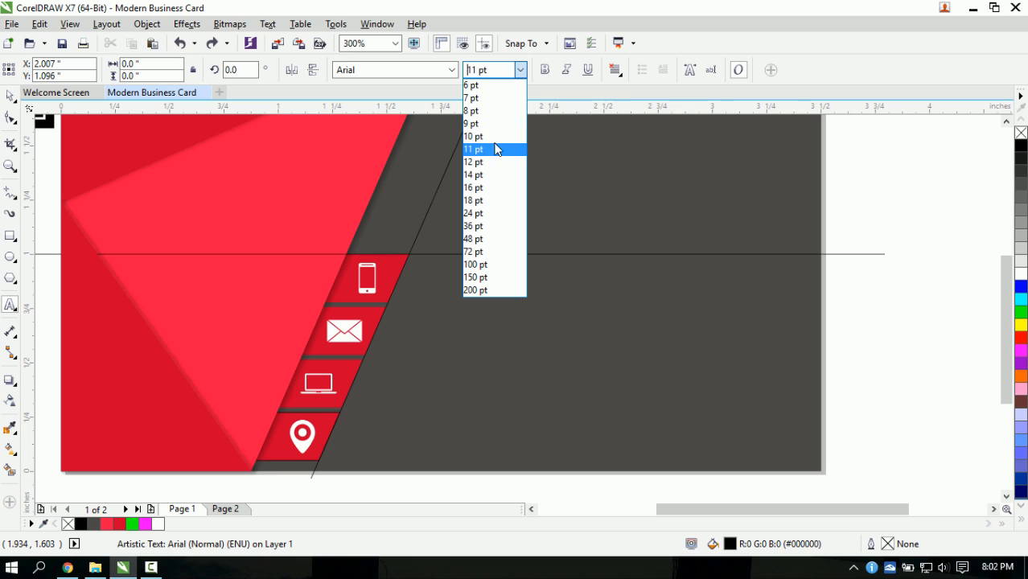
pyautogui.click(494, 136)
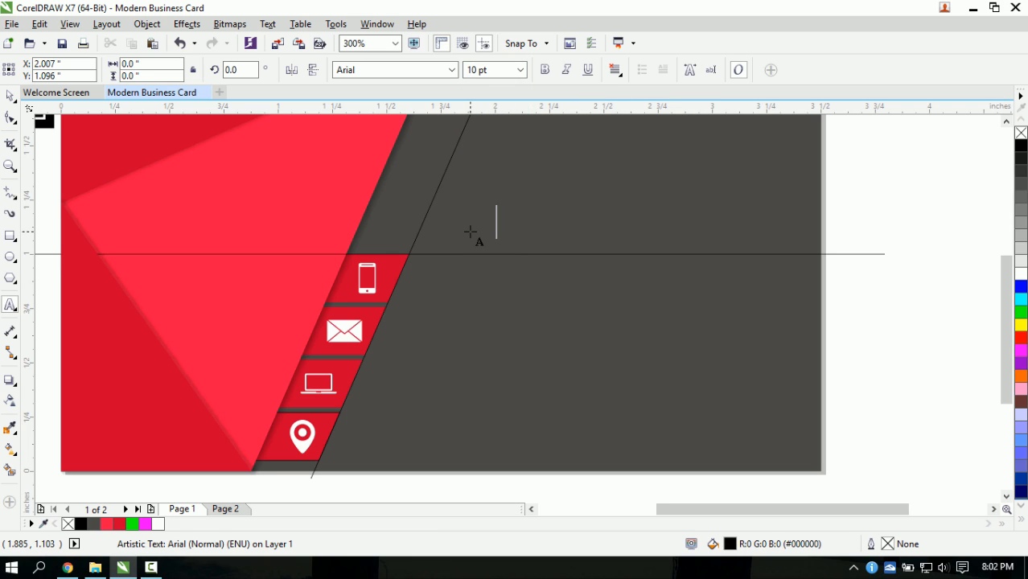
pyautogui.write('your')
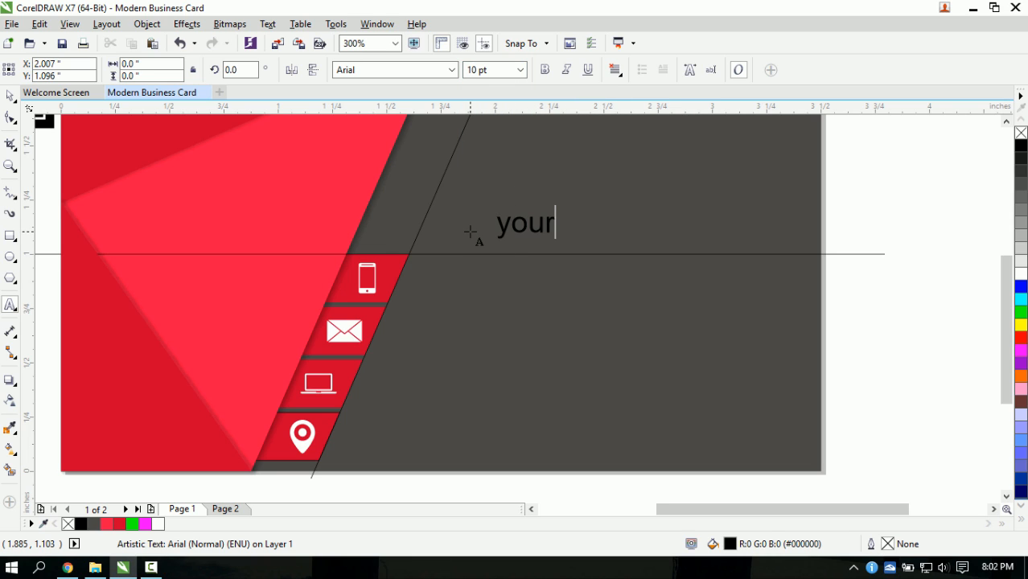
pyautogui.press('BackSpace')
pyautogui.press('BackSpace')
pyautogui.press('BackSpace')
pyautogui.press('BackSpace')
pyautogui.write('Y')
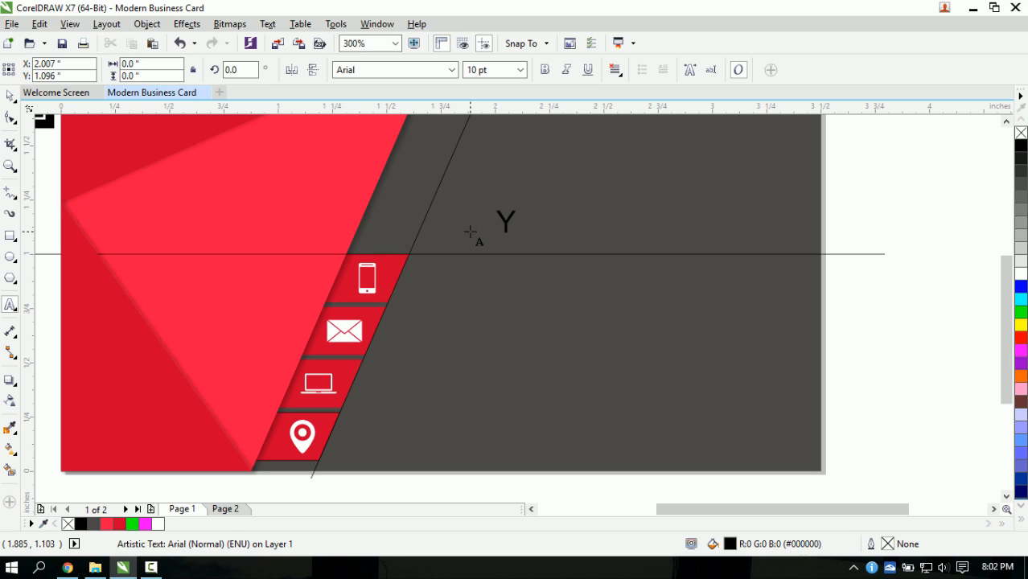
pyautogui.write('OUR NAME')
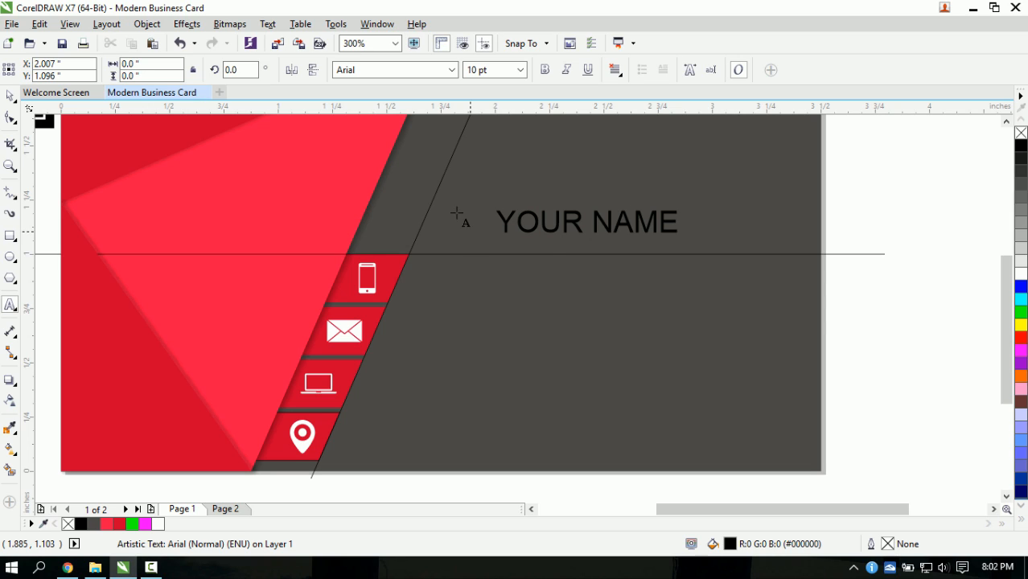
# - Enlarge YOUR NAME, set it in Century Gothic Bold, and position it
pyautogui.click(9, 95)
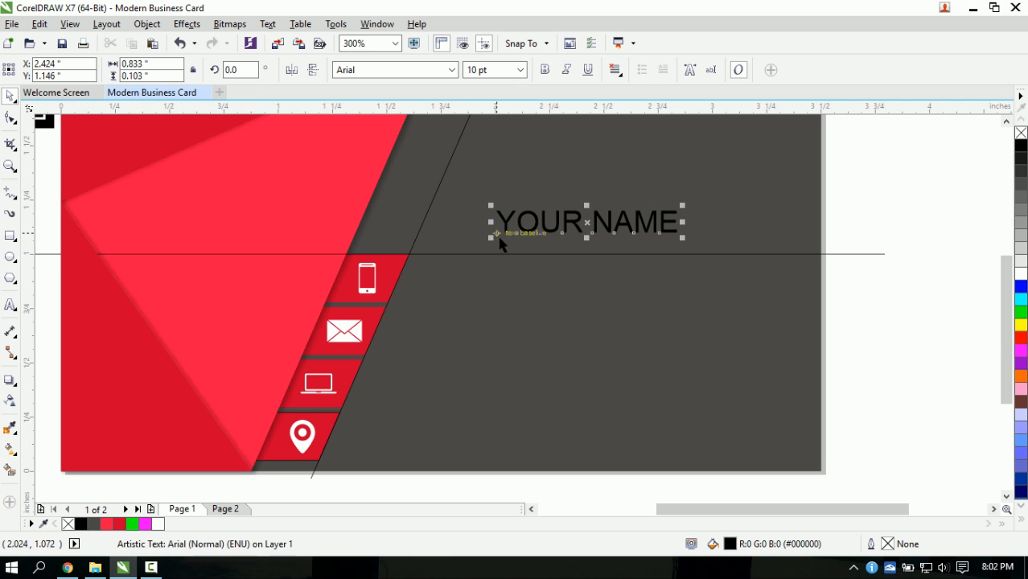
pyautogui.moveTo(491, 238); pyautogui.dragTo(456, 241)
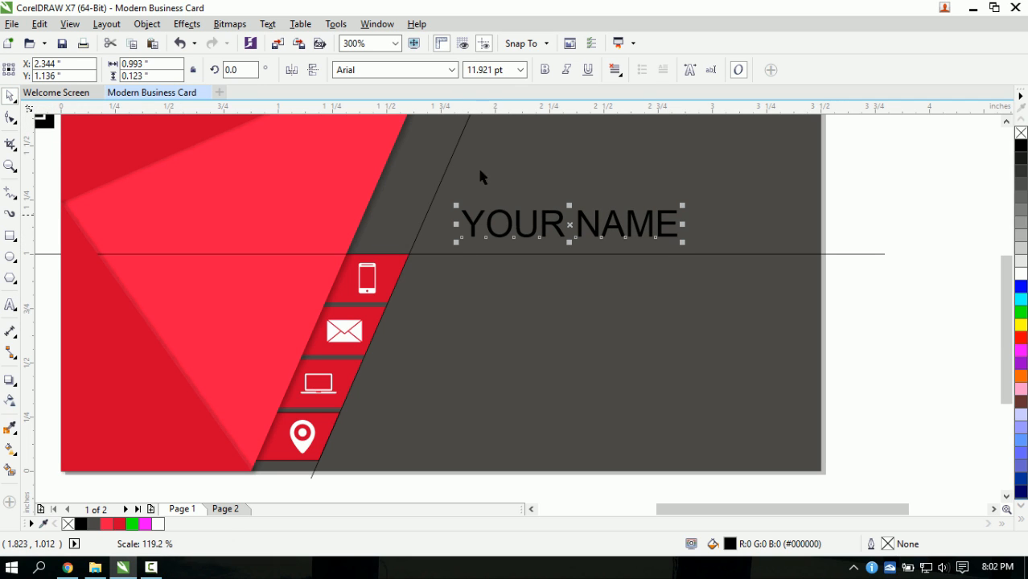
pyautogui.click(451, 70)
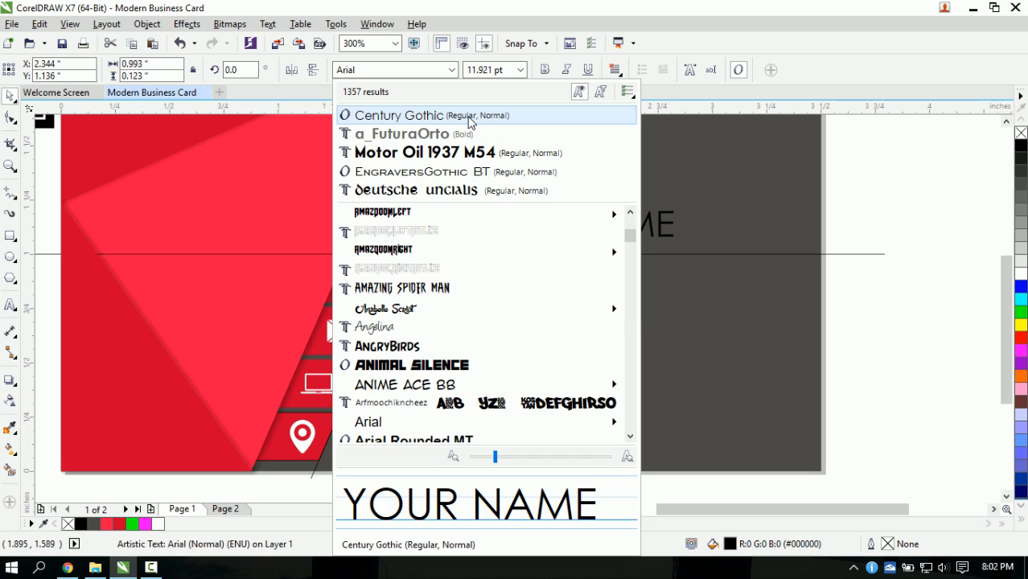
pyautogui.click(472, 121)
pyautogui.moveTo(566, 228); pyautogui.dragTo(543, 239)
pyautogui.click(544, 70)
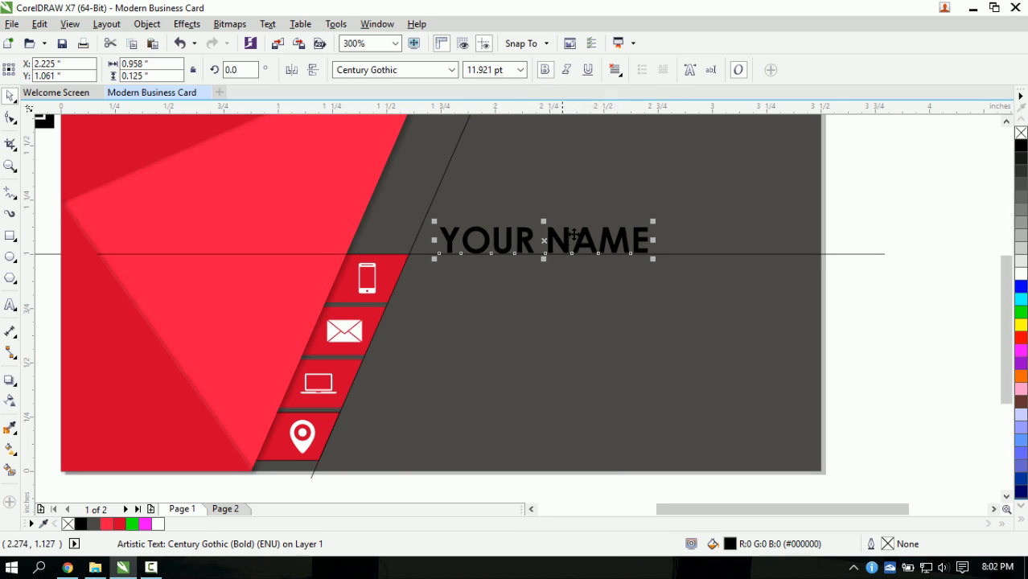
pyautogui.moveTo(544, 240); pyautogui.dragTo(557, 240)
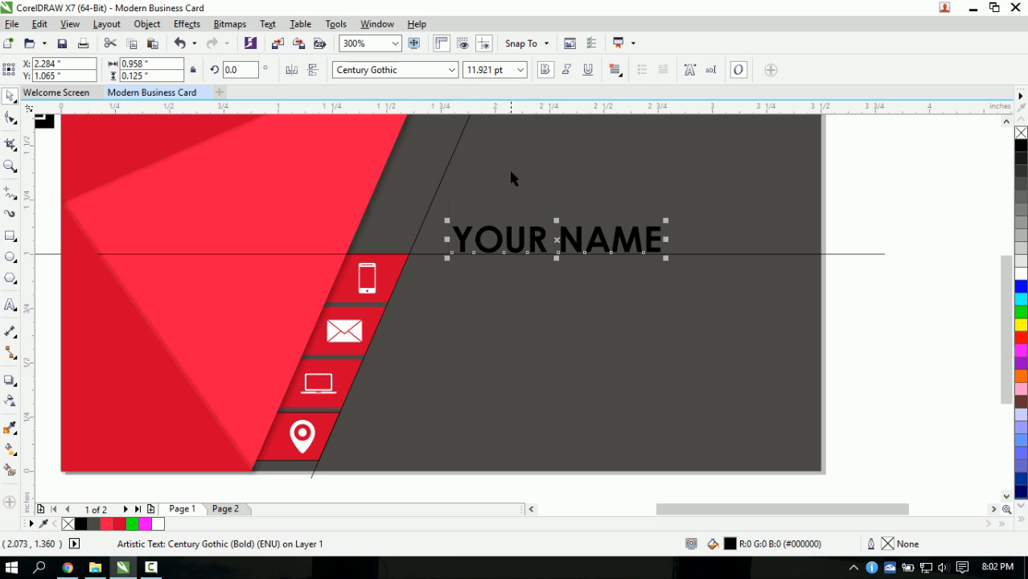
pyautogui.click(11, 307)
pyautogui.click(459, 278)
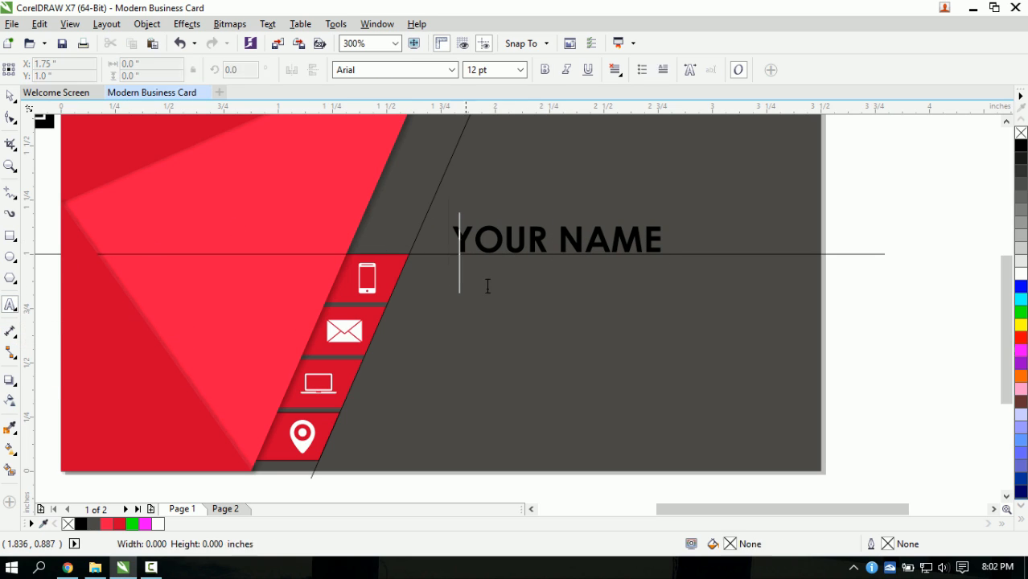
# - Type GRAPHIC DESIGNING at 7 pt in Century Gothic and shrink it to about 4.5 pt
pyautogui.click(520, 69)
pyautogui.click(502, 98)
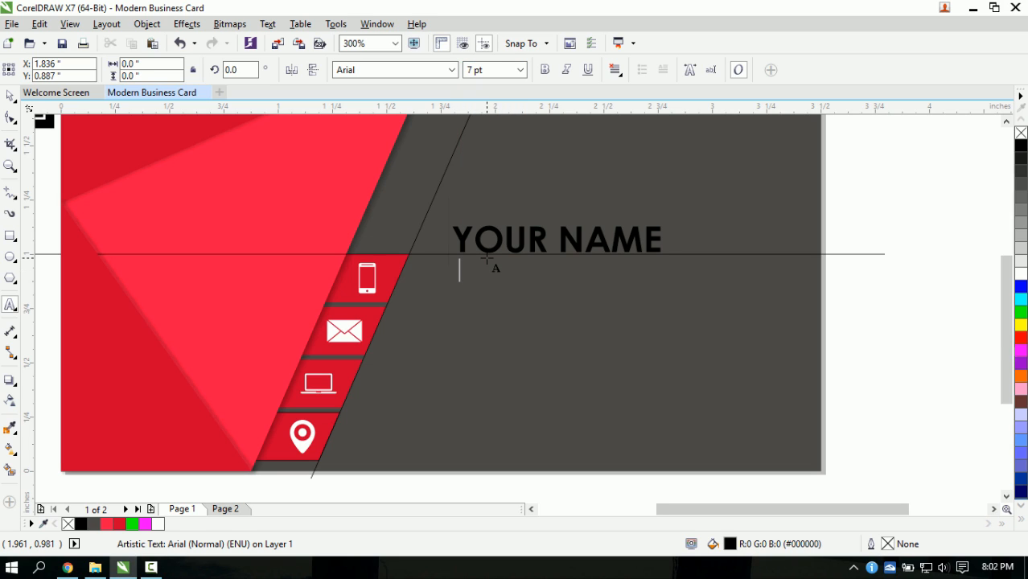
pyautogui.write('GRAPHIC DESIG')
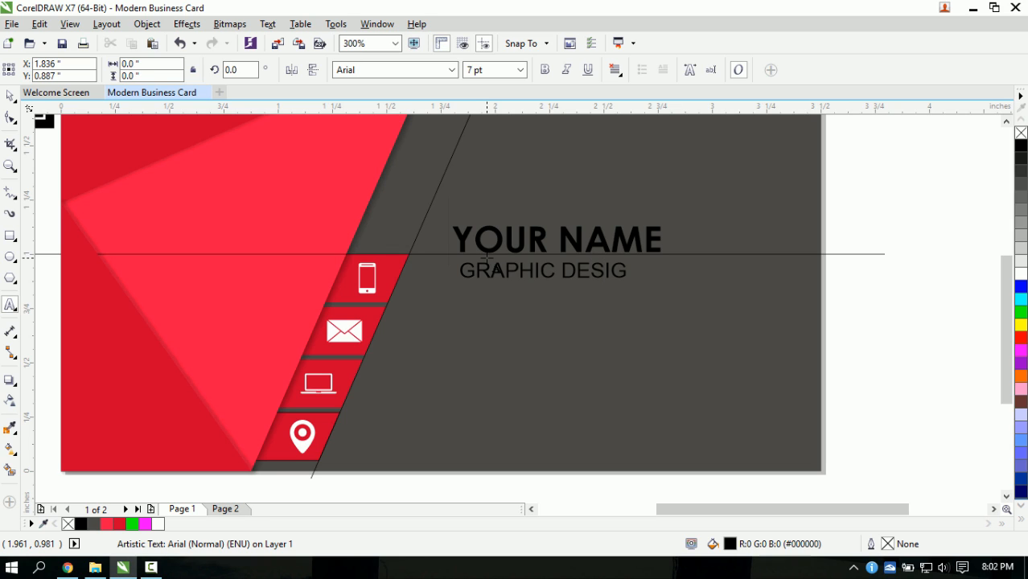
pyautogui.write('NING')
pyautogui.click(10, 95)
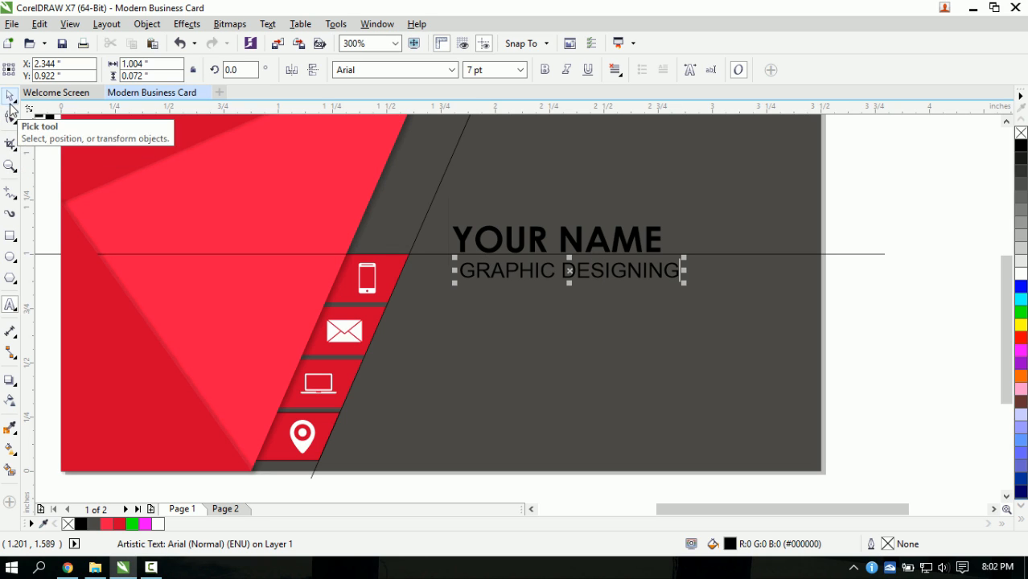
pyautogui.click(452, 70)
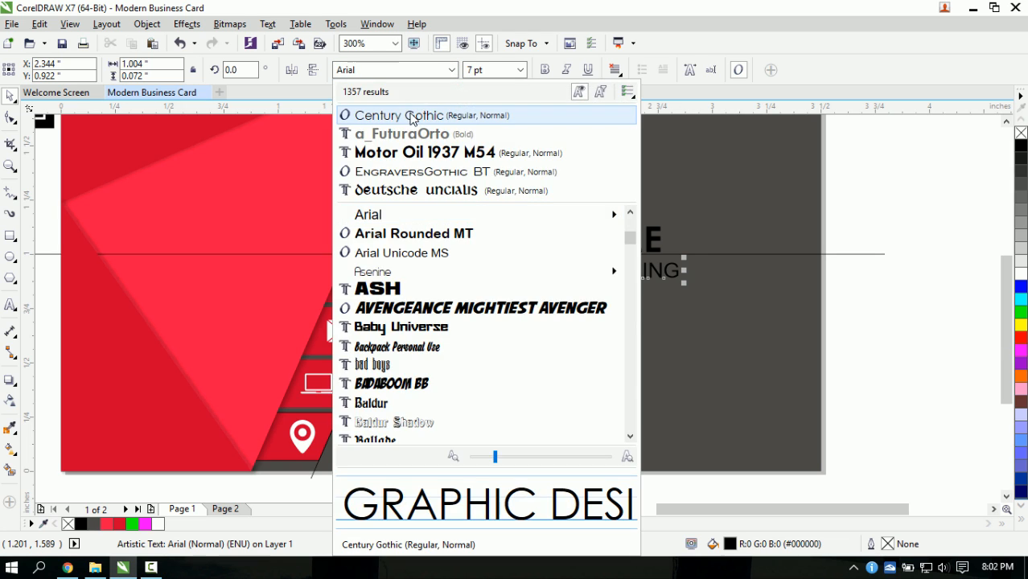
pyautogui.click(411, 114)
pyautogui.moveTo(682, 257); pyautogui.dragTo(606, 259)
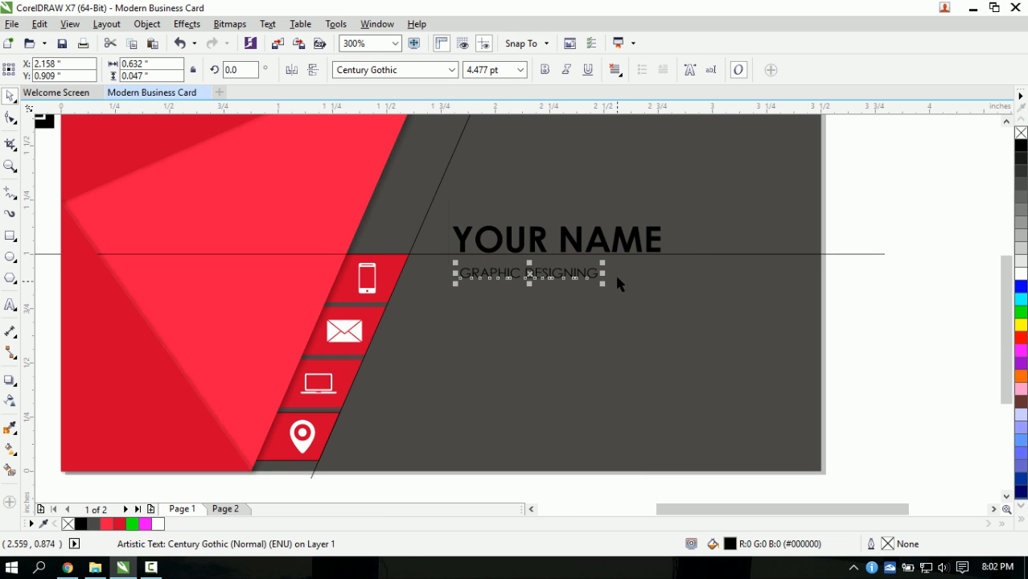
# - Reposition YOUR NAME slightly up and to the right
pyautogui.click(588, 241)
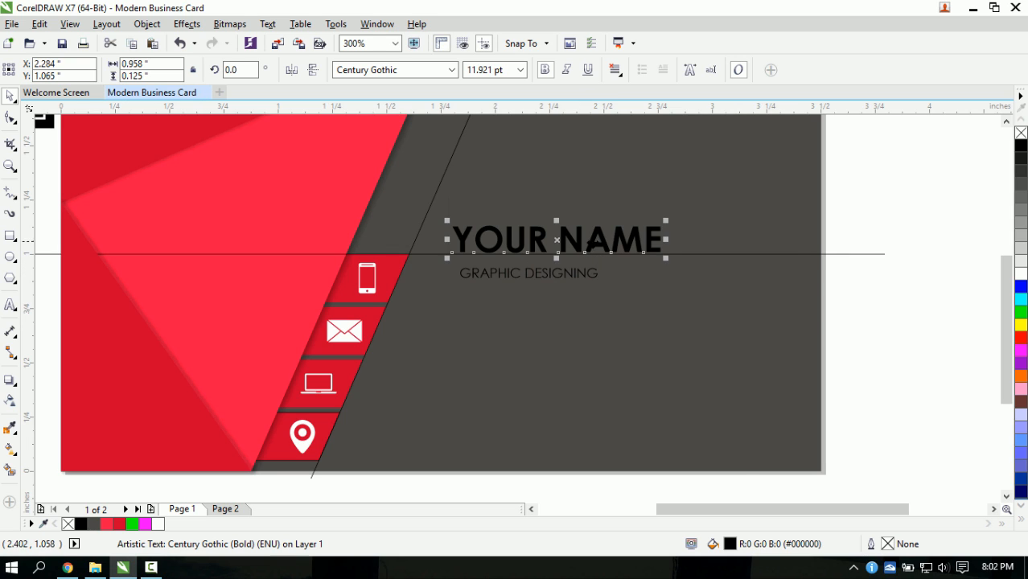
pyautogui.scroll(-2, 609, 238)
pyautogui.scroll(2, 611, 240)
pyautogui.scroll(-2, 609, 239)
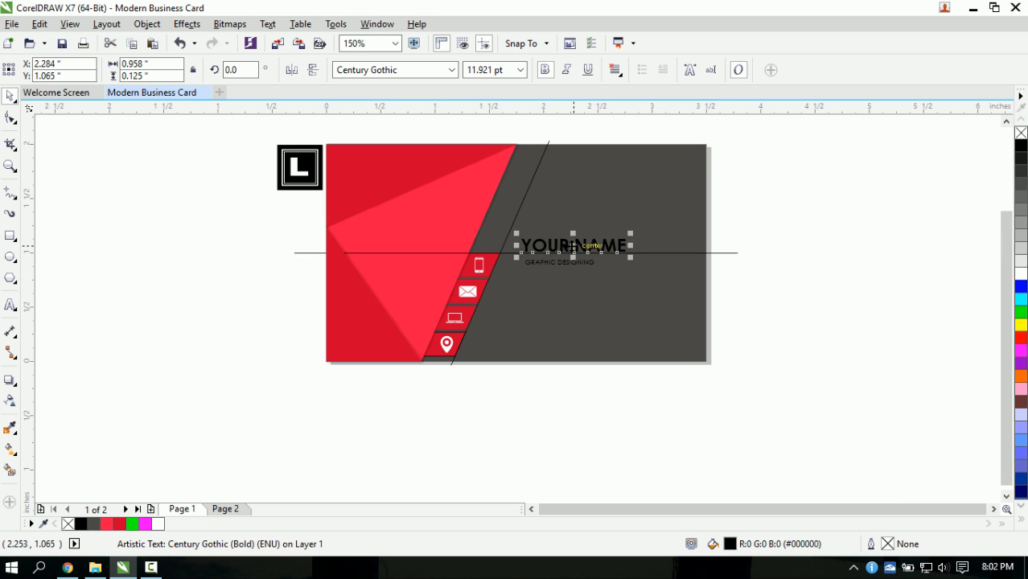
pyautogui.moveTo(560, 245); pyautogui.dragTo(587, 231)
pyautogui.moveTo(580, 230)
pyautogui.mouseDown()
pyautogui.moveTo(598, 229)
pyautogui.moveTo(568, 235)
pyautogui.mouseUp()
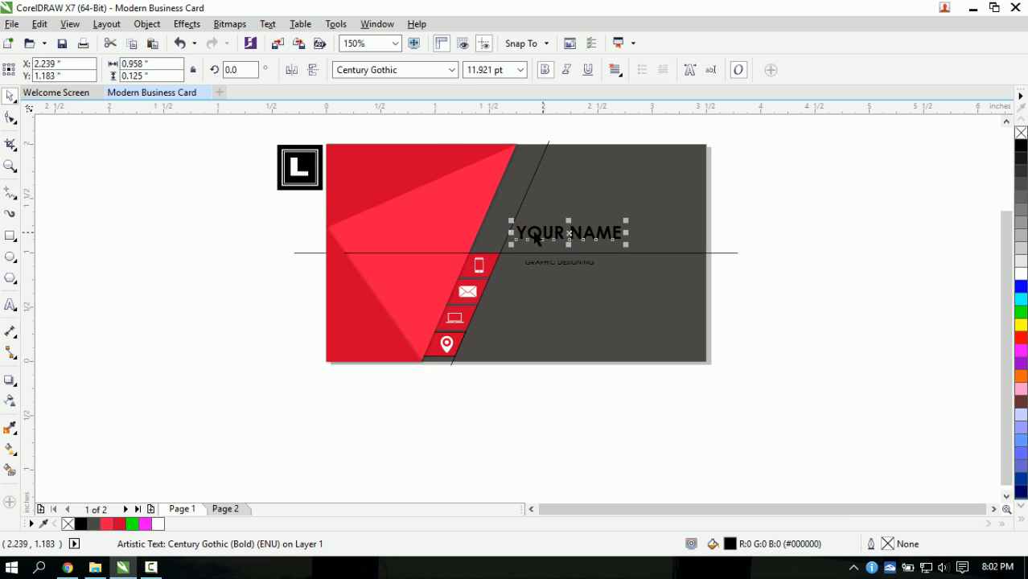
pyautogui.scroll(2, 527, 234)
pyautogui.moveTo(506, 223); pyautogui.dragTo(496, 214)
# - Place GRAPHIC DESIGNING directly beneath YOUR NAME and check the layout
pyautogui.click(568, 299)
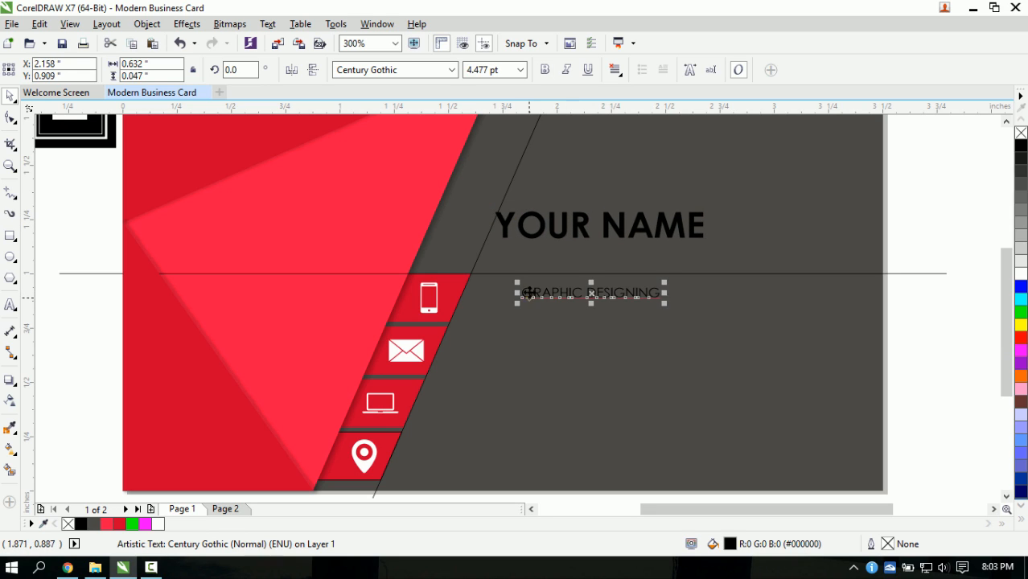
pyautogui.moveTo(527, 292); pyautogui.dragTo(501, 246)
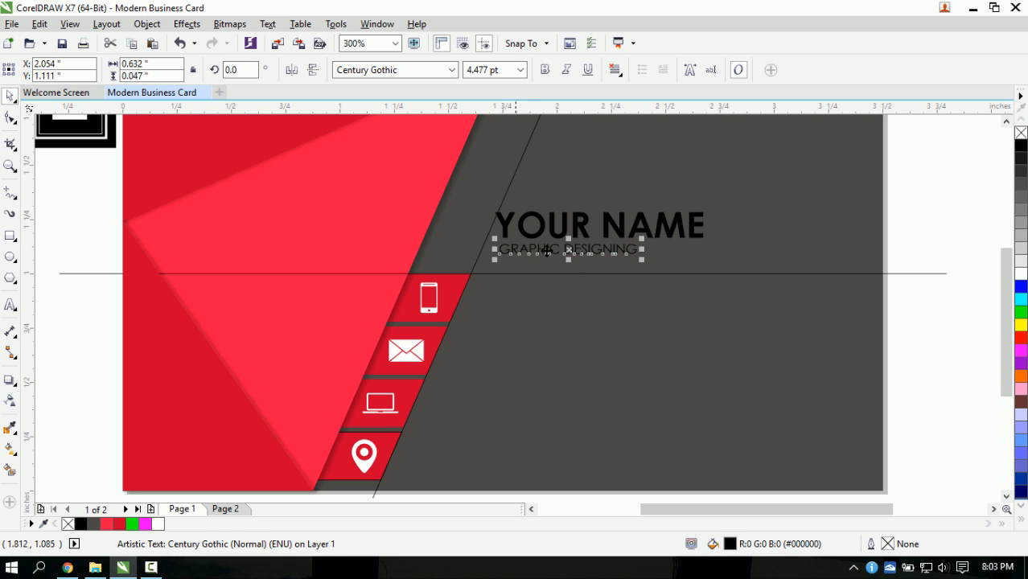
pyautogui.click(931, 345)
pyautogui.scroll(-1, 600, 302)
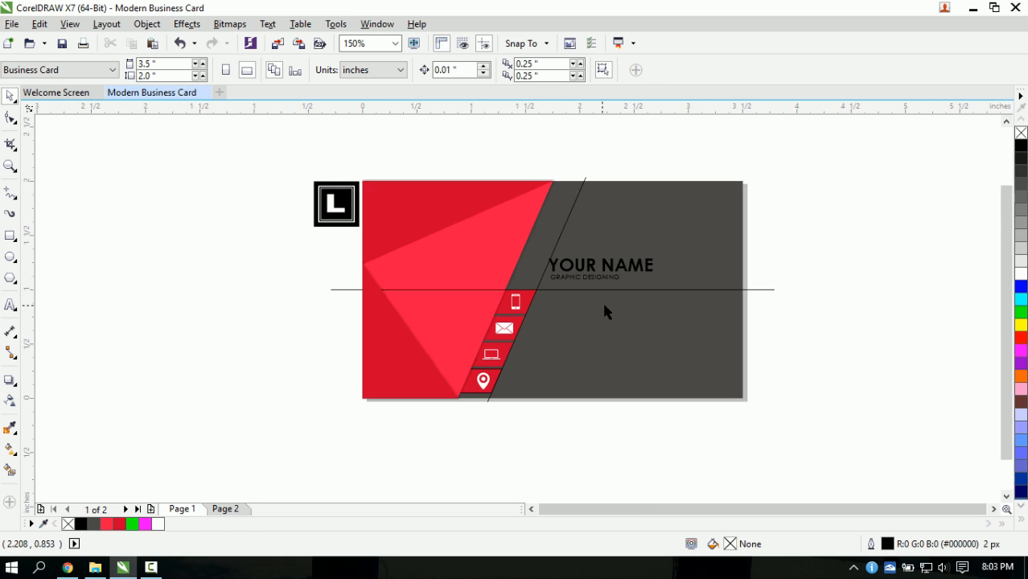
pyautogui.scroll(1, 627, 313)
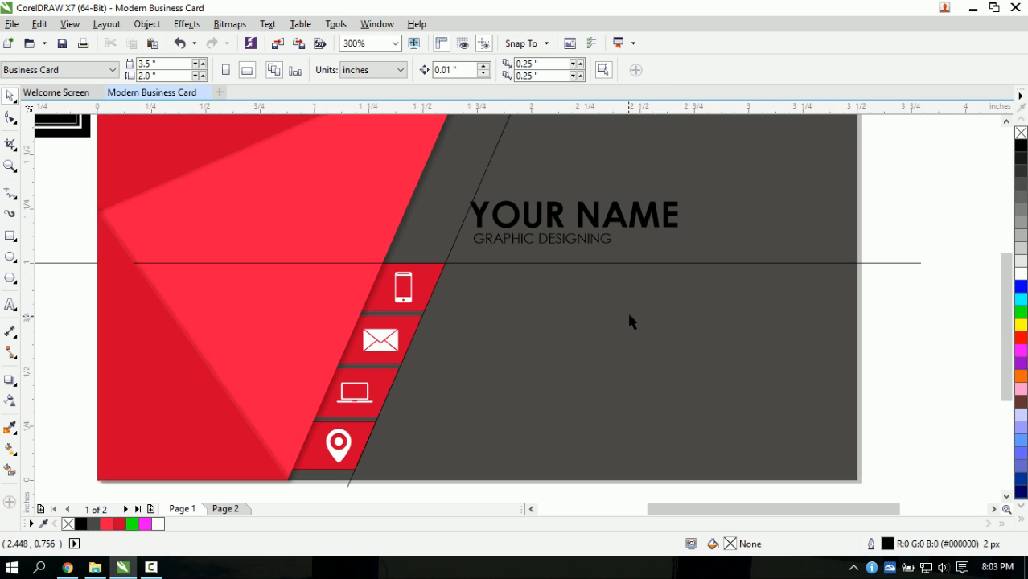
pyautogui.click(891, 263)
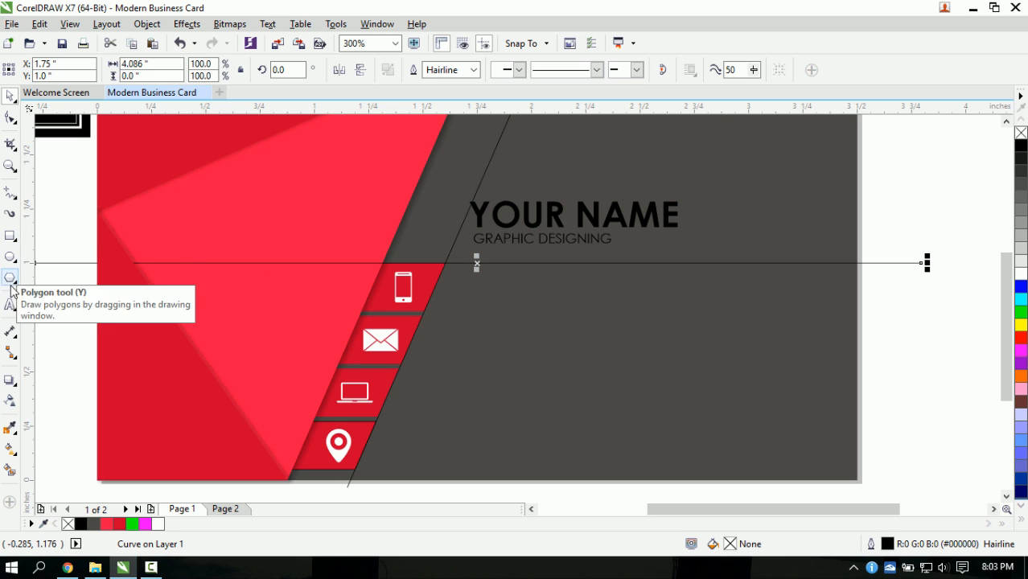
pyautogui.click(557, 240)
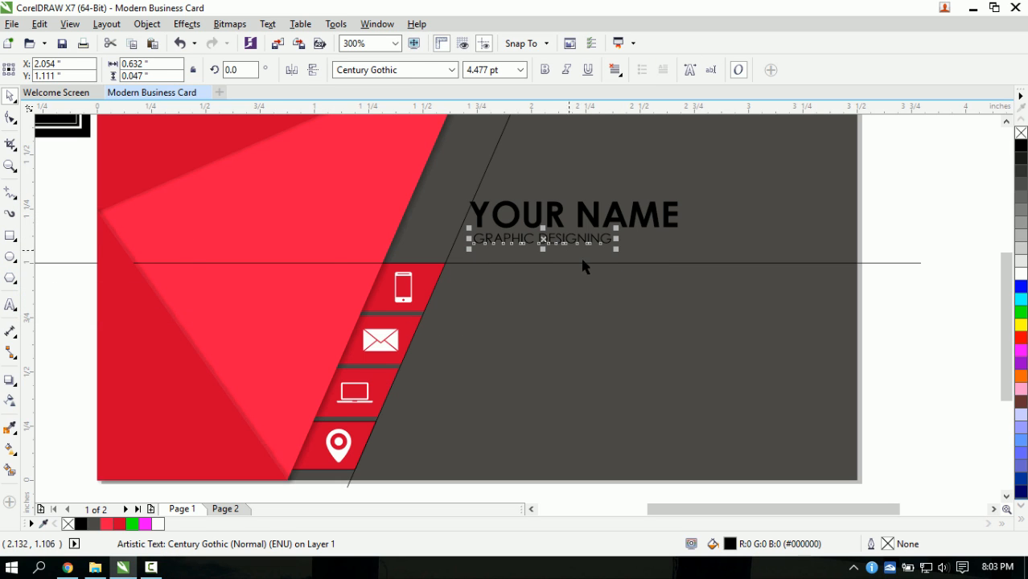
pyautogui.moveTo(543, 239); pyautogui.dragTo(541, 290)
pyautogui.doubleClick(541, 290)
pyautogui.click(615, 296)
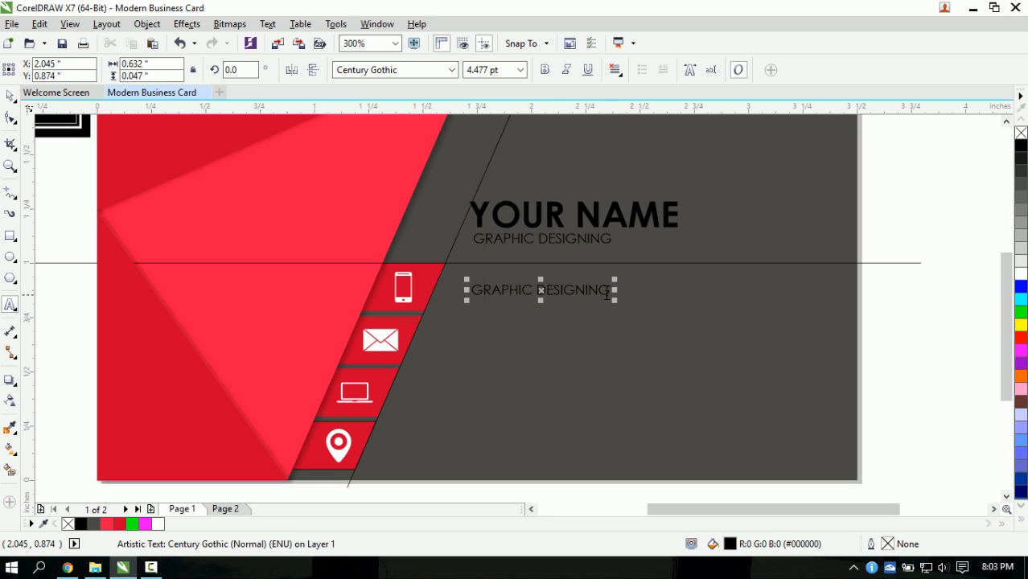
pyautogui.moveTo(608, 294); pyautogui.dragTo(377, 287)
pyautogui.write('123')
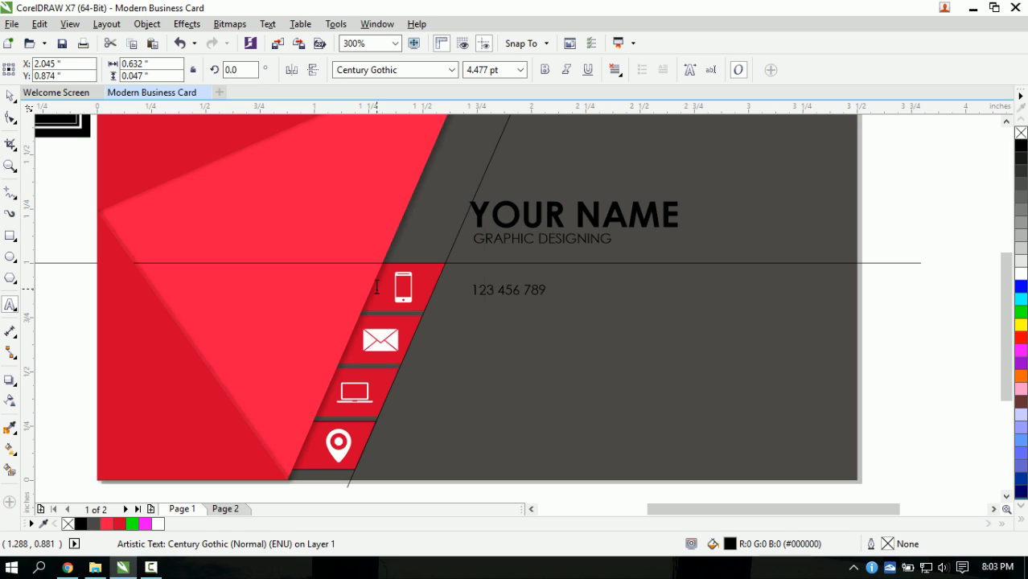
pyautogui.write(' 456 7890')
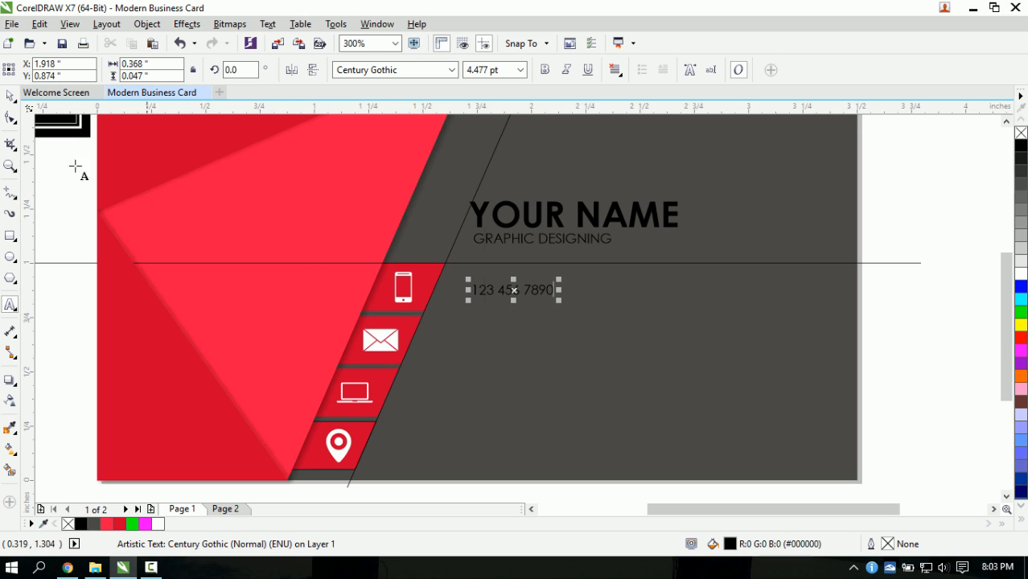
pyautogui.click(10, 96)
pyautogui.moveTo(559, 301); pyautogui.dragTo(634, 317)
pyautogui.moveTo(550, 295); pyautogui.dragTo(542, 344)
pyautogui.doubleClick(608, 347)
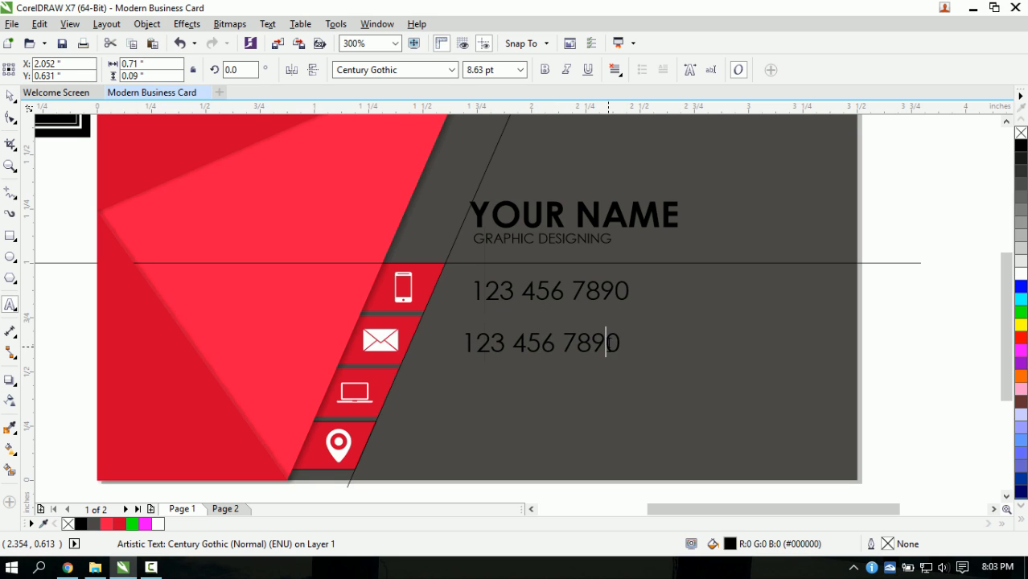
pyautogui.click(620, 344)
pyautogui.moveTo(620, 344); pyautogui.dragTo(461, 346)
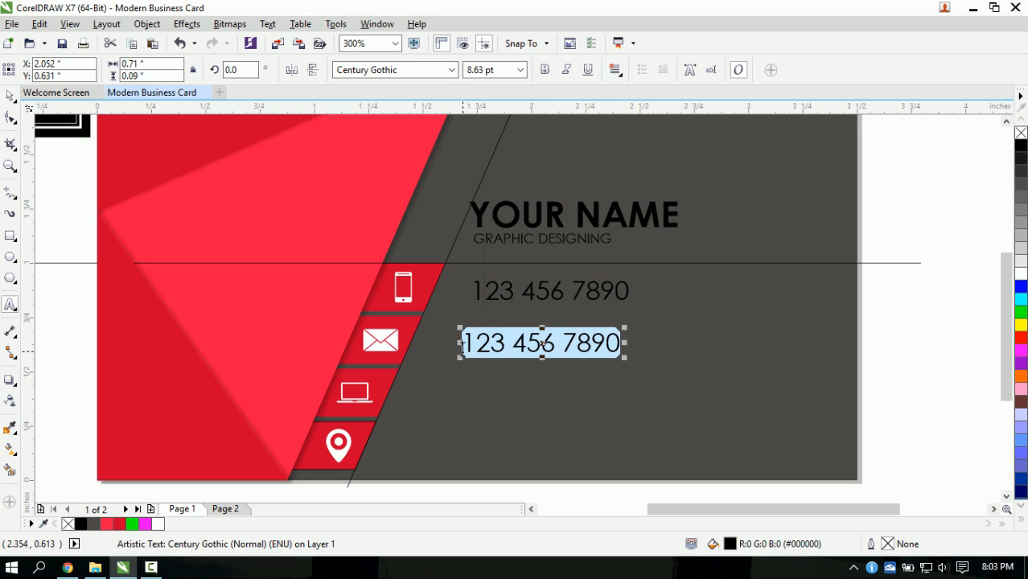
pyautogui.write('YP')
pyautogui.press('BackSpace')
pyautogui.write('OUR')
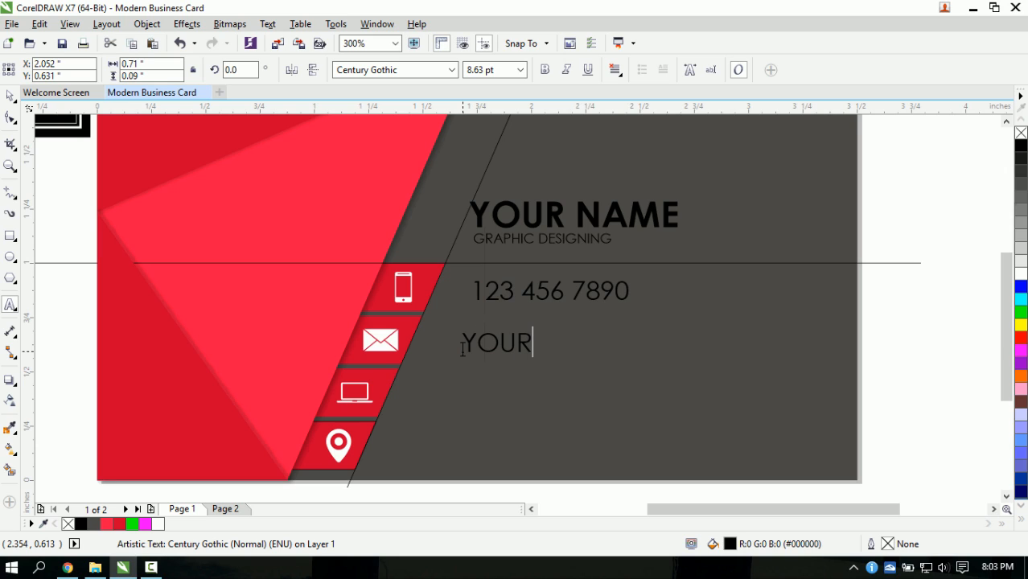
pyautogui.write('EMAIL')
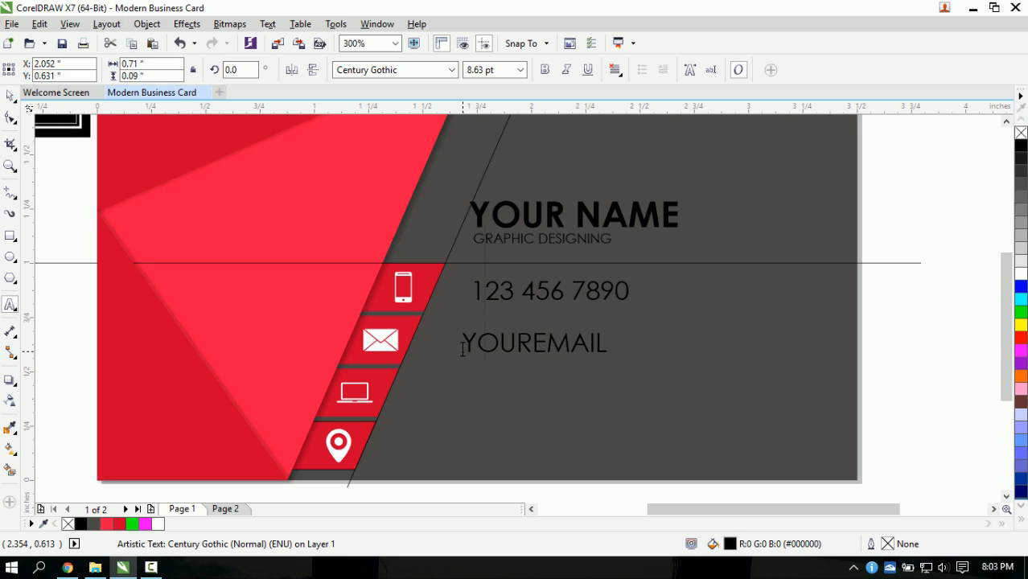
pyautogui.write('@MAIL.COM')
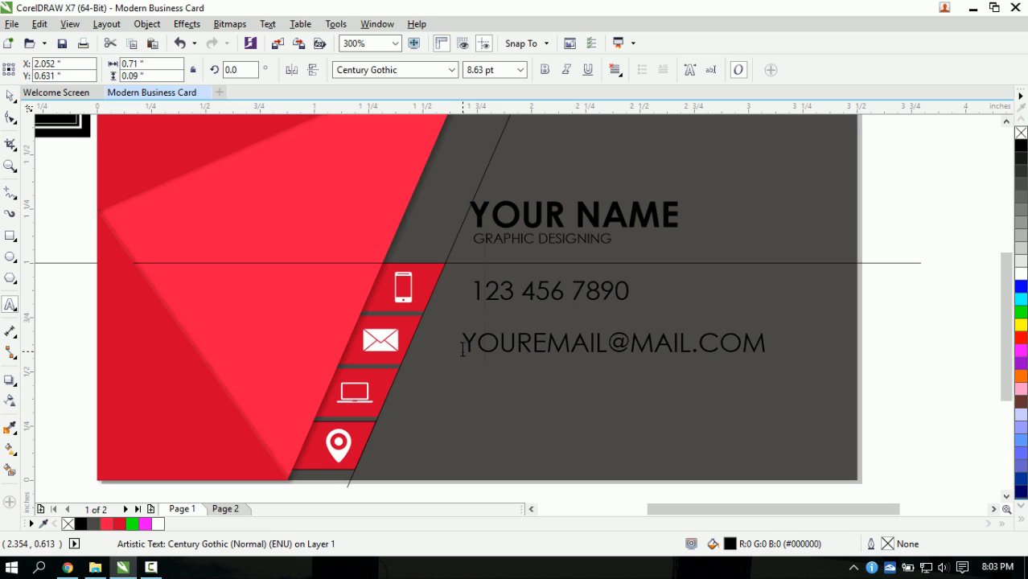
pyautogui.click(10, 95)
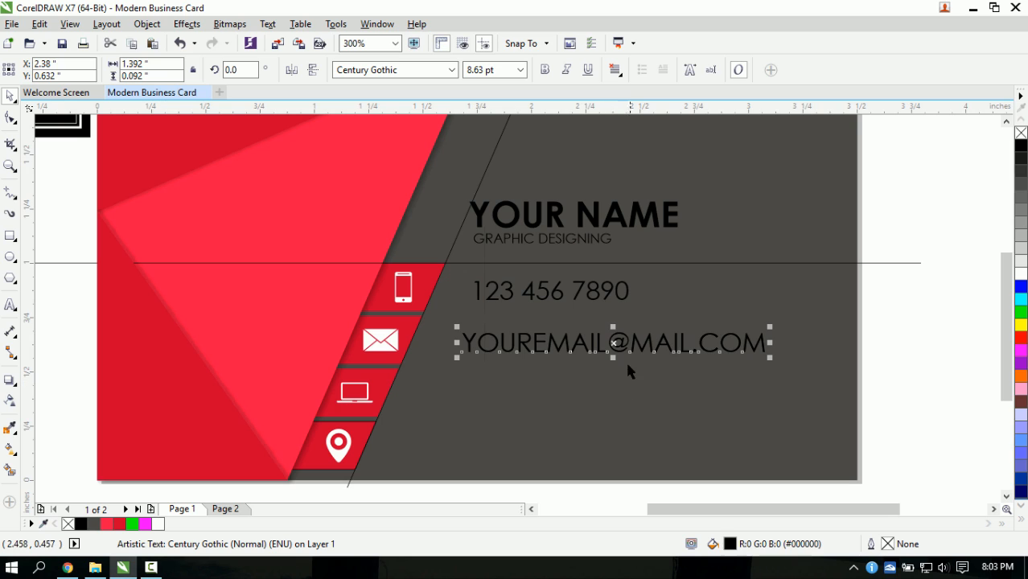
pyautogui.moveTo(615, 346); pyautogui.dragTo(586, 400)
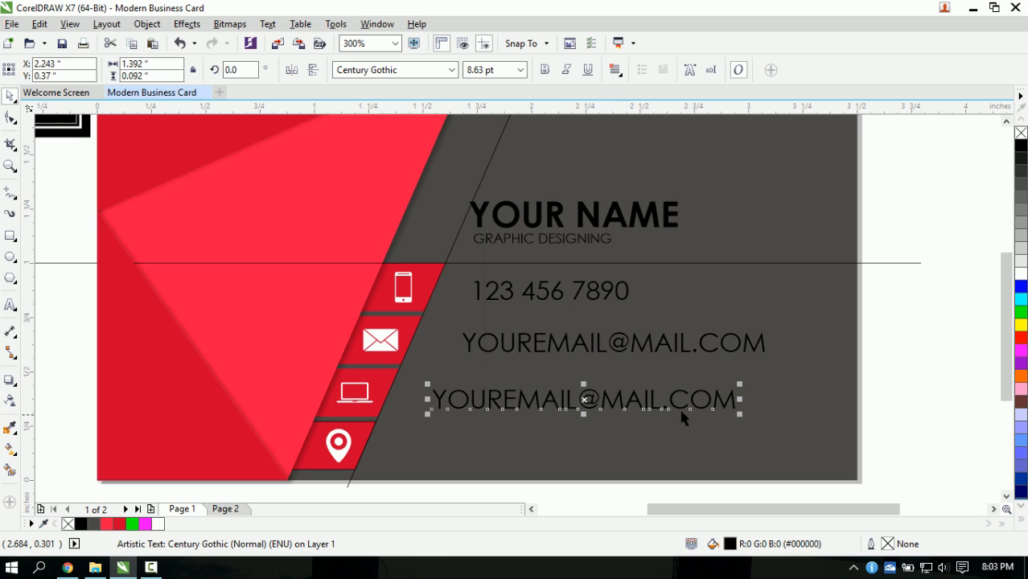
# - Retype the copied e-mail line beside the laptop icon as YOURWEBSITE.COM
pyautogui.doubleClick(713, 399)
pyautogui.moveTo(739, 400); pyautogui.dragTo(433, 408)
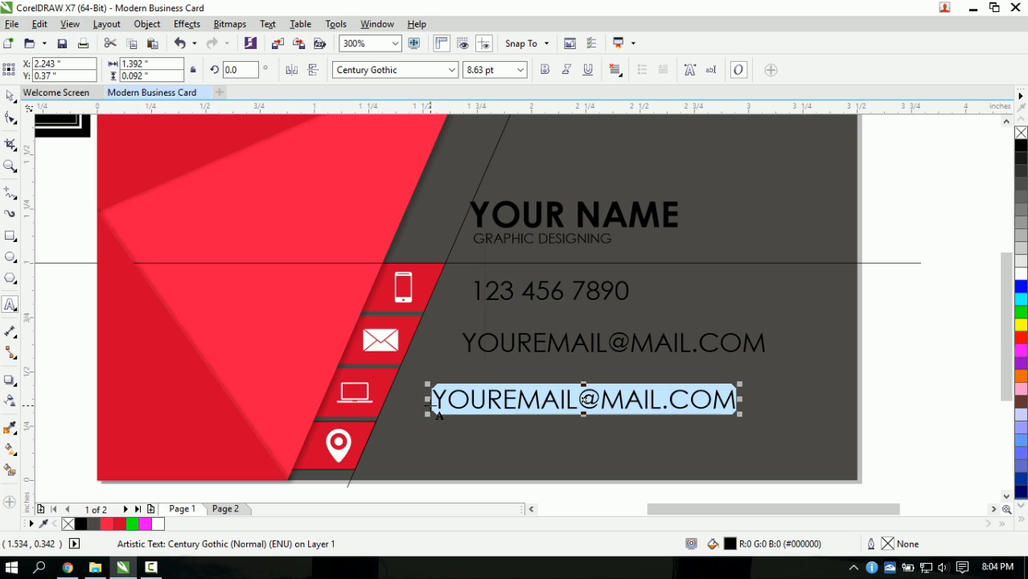
pyautogui.write('YO')
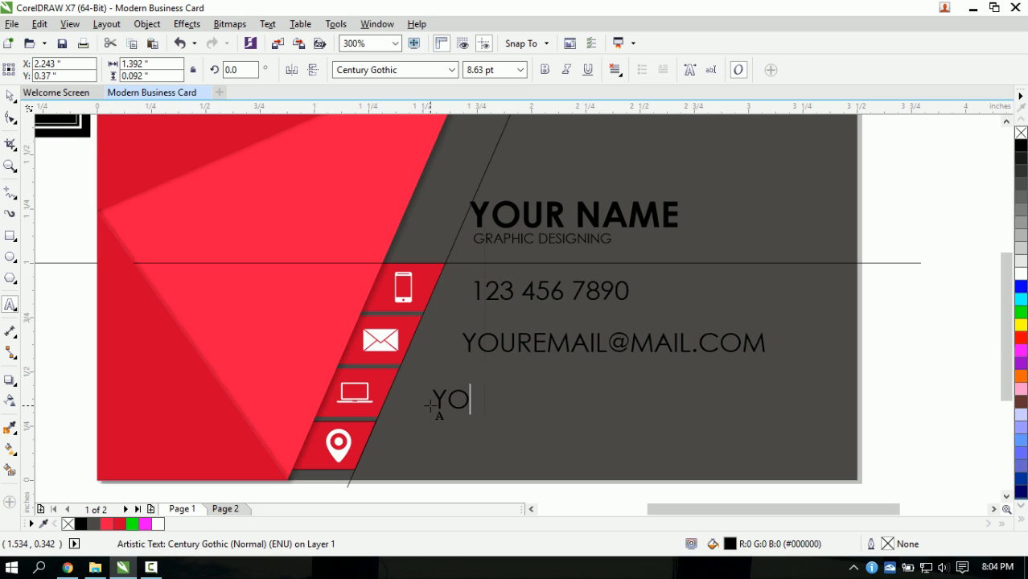
pyautogui.write('URWEBSITE')
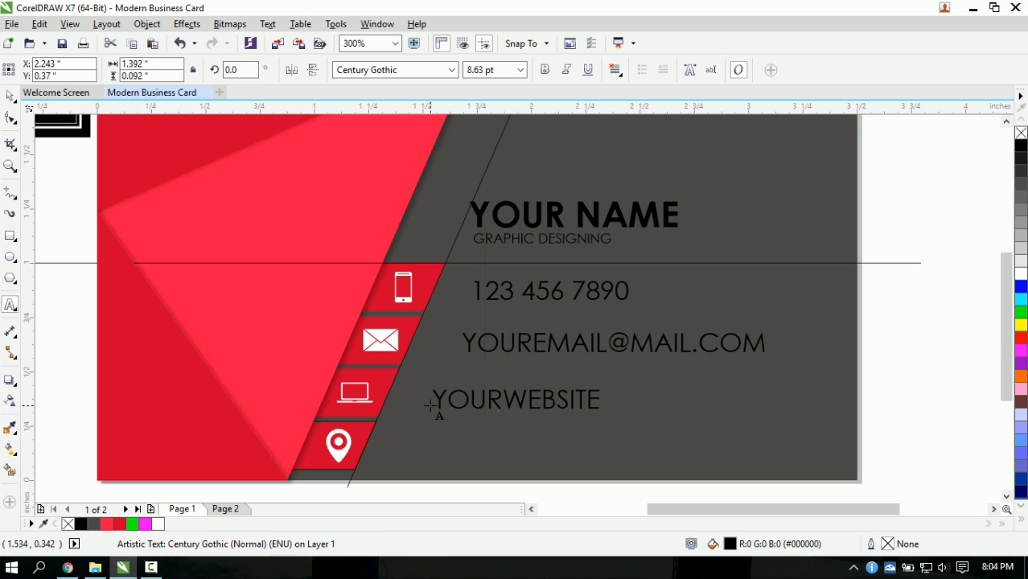
pyautogui.write('.COM')
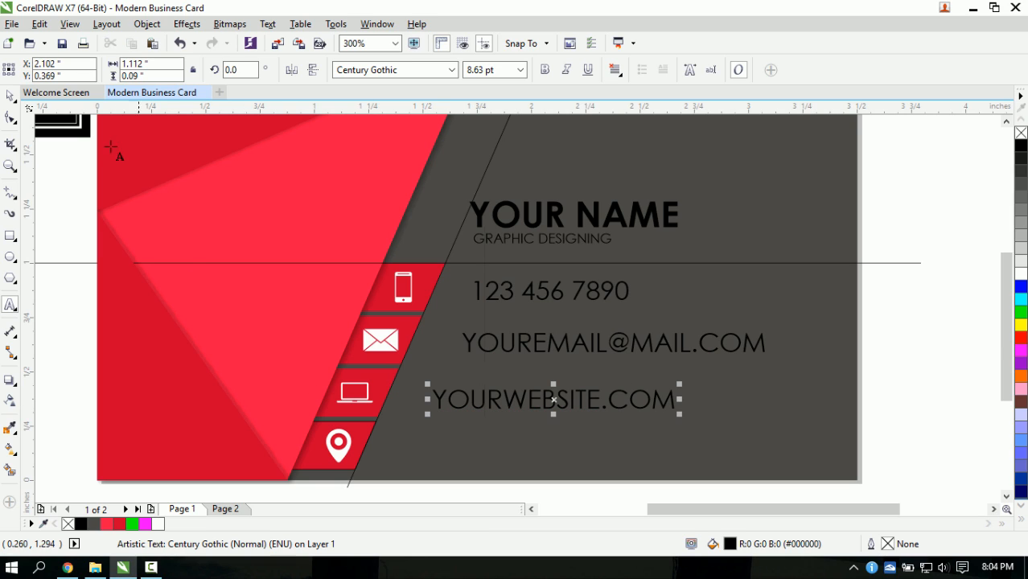
pyautogui.click(14, 99)
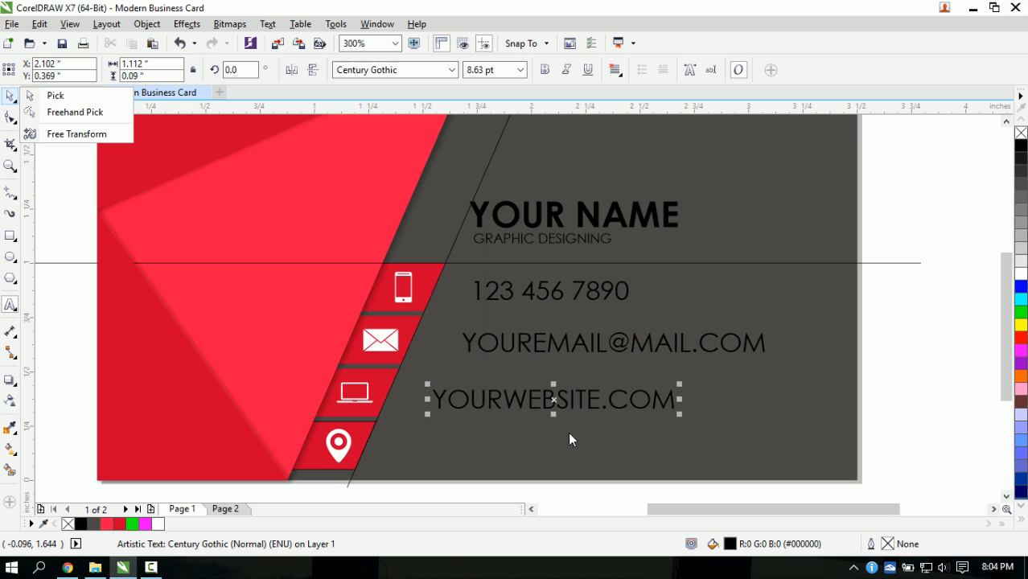
pyautogui.click(910, 358)
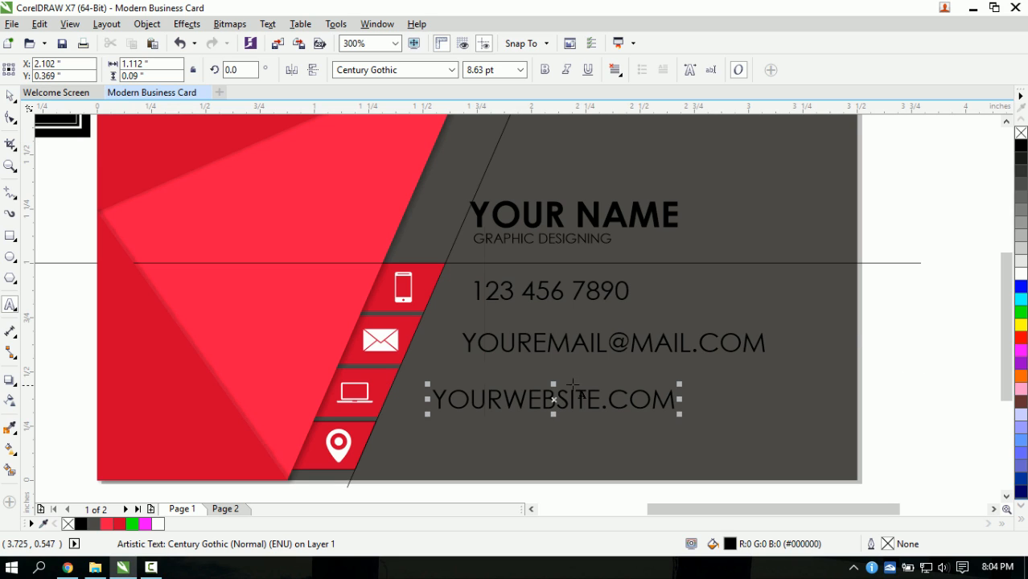
pyautogui.click(9, 96)
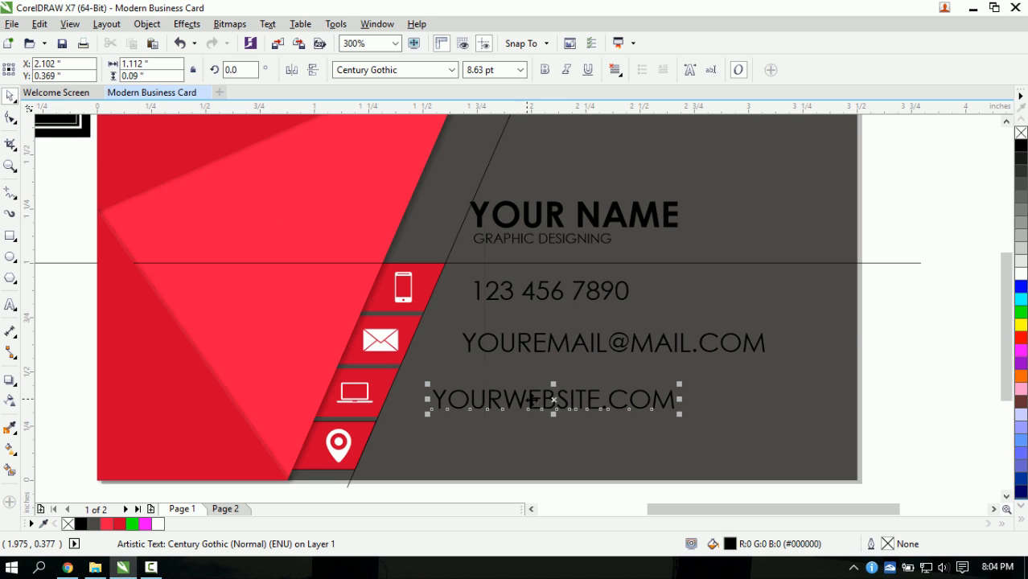
# - Copy the website line beside the location pin and retype it as 1234 ROAD DRIVE, HOMETOWN
pyautogui.moveTo(537, 410); pyautogui.dragTo(535, 443)
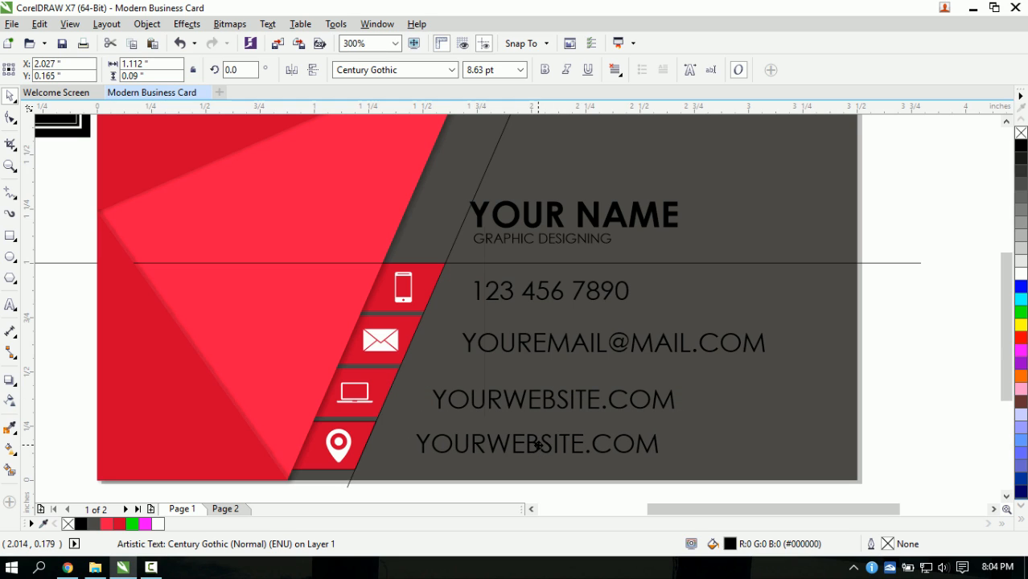
pyautogui.doubleClick(537, 446)
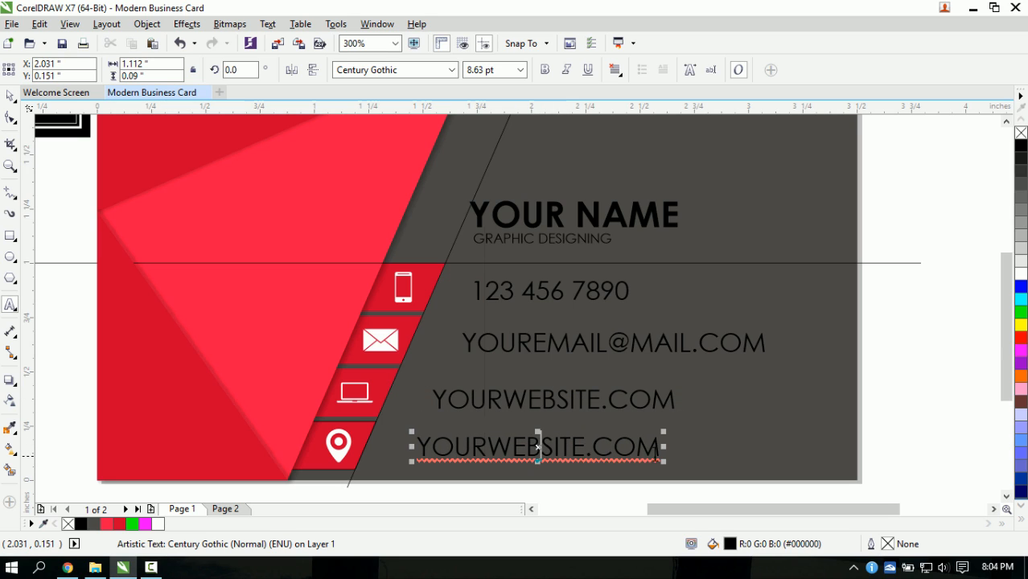
pyautogui.hotkey('ctrl', 'a')
pyautogui.write('1234')
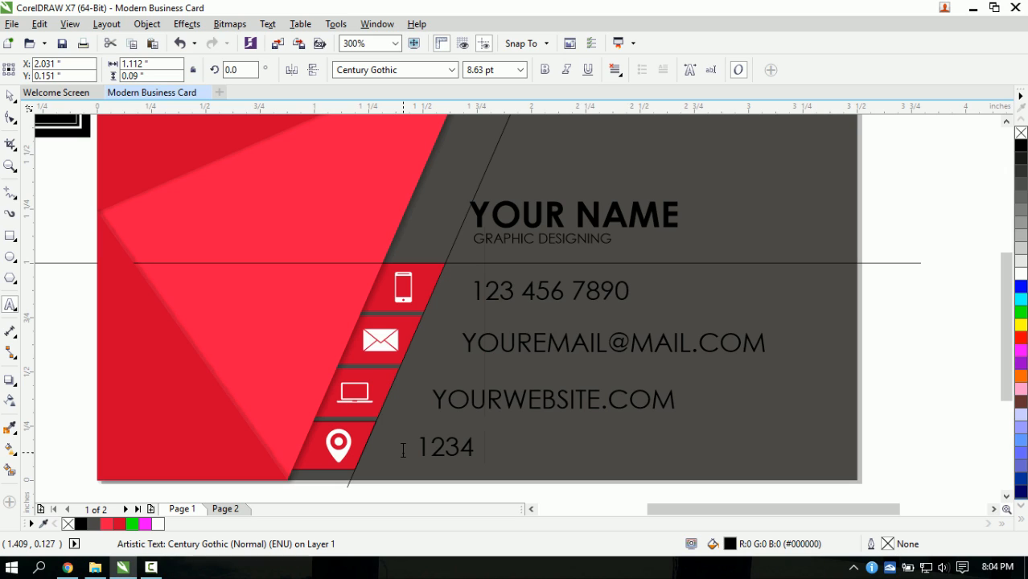
pyautogui.write(' ROAD ')
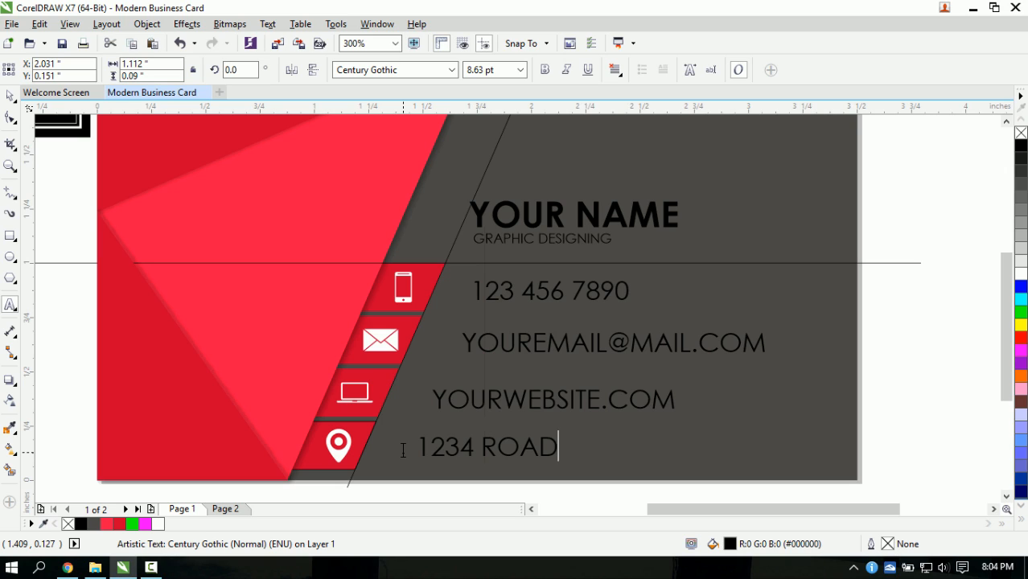
pyautogui.write('DRIVE')
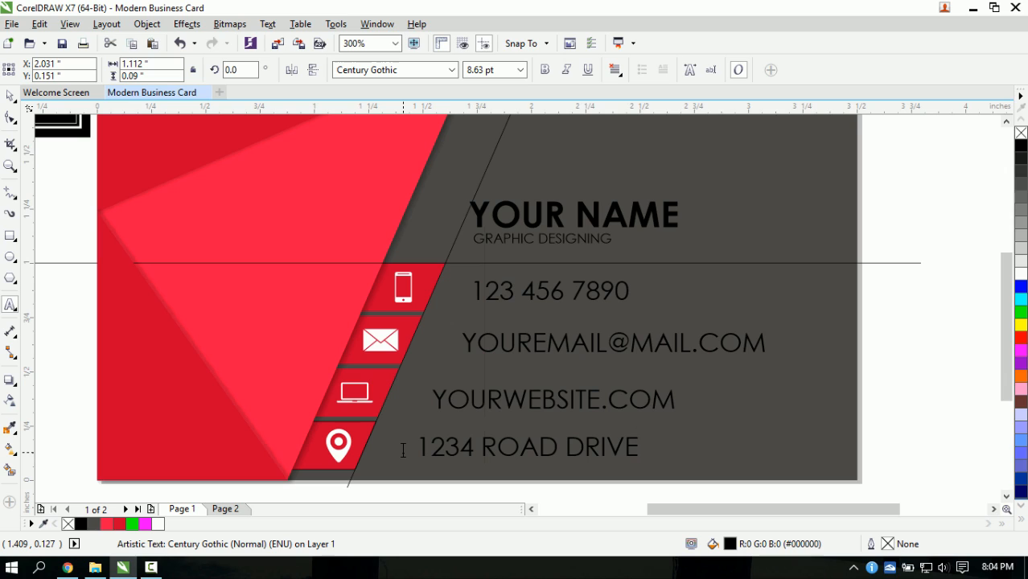
pyautogui.write(', ')
pyautogui.write('YOU')
pyautogui.press('BackSpace')
pyautogui.press('BackSpace')
pyautogui.press('BackSpace')
pyautogui.write('HOMETOWN')
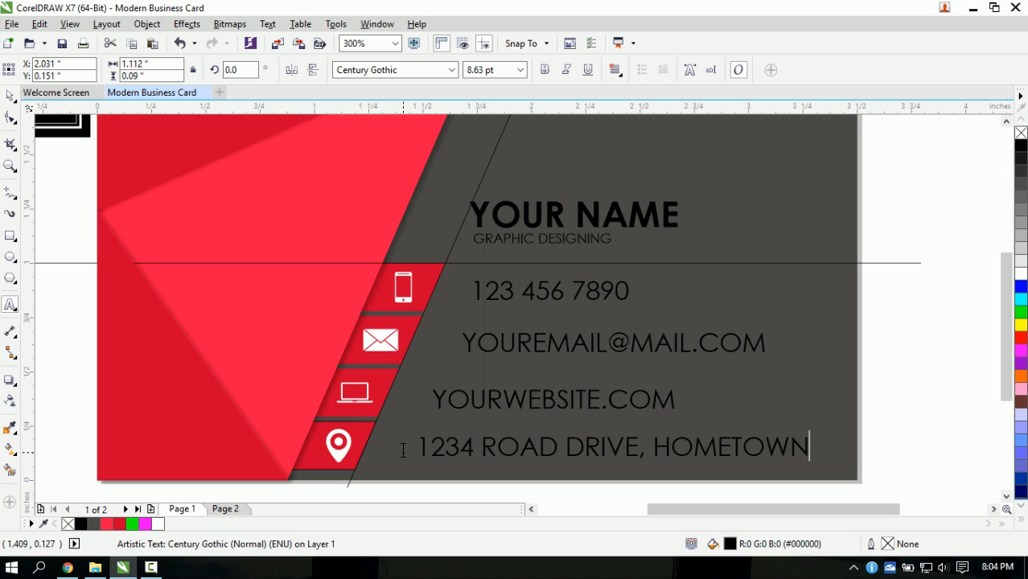
pyautogui.hotkey('ctrl', 'space')
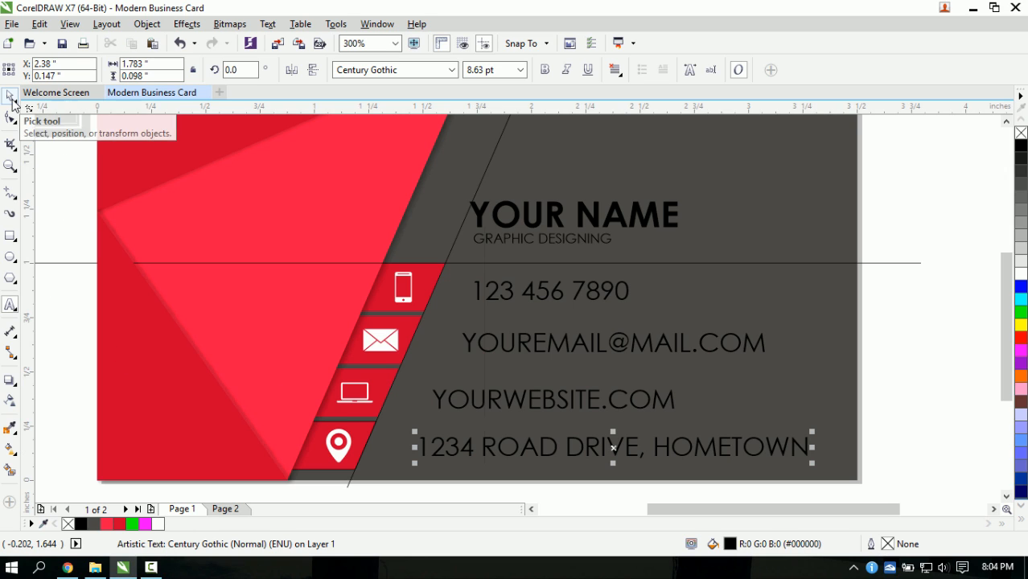
pyautogui.click(912, 356)
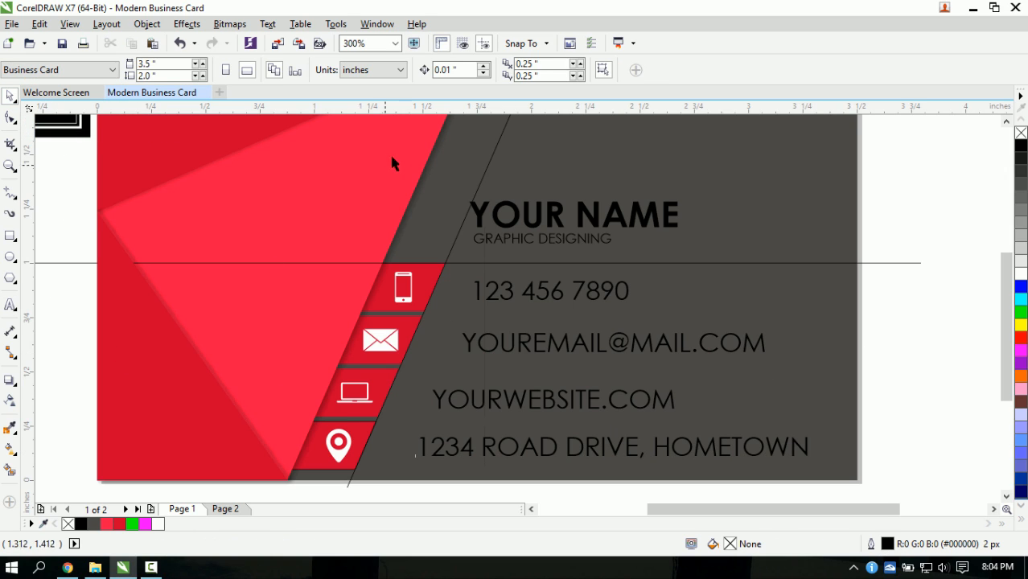
pyautogui.click(487, 167)
pyautogui.scroll(-1, 519, 175)
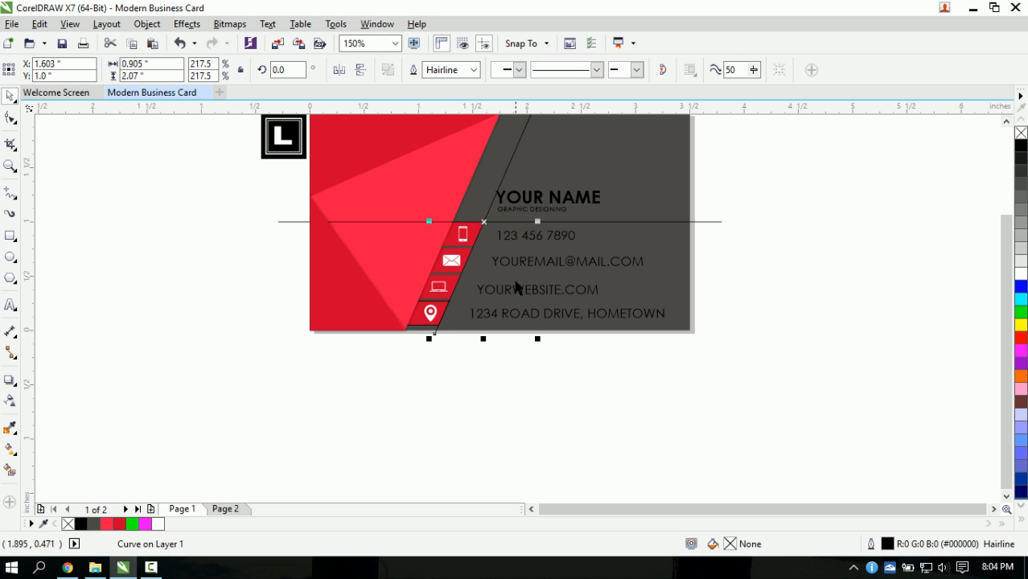
pyautogui.click(742, 308)
pyautogui.scroll(1, 506, 169)
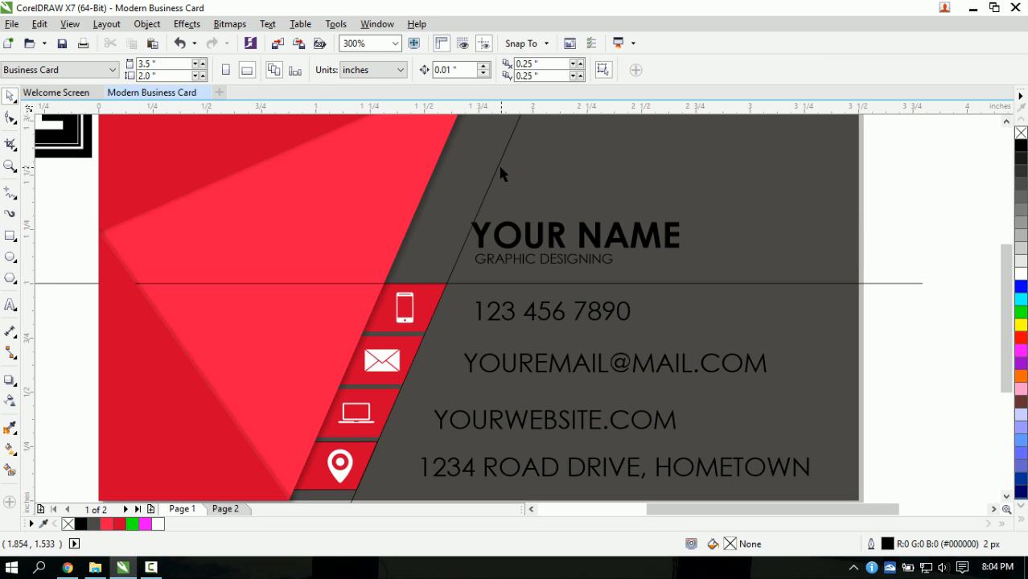
pyautogui.click(497, 171)
pyautogui.scroll(-1, 557, 225)
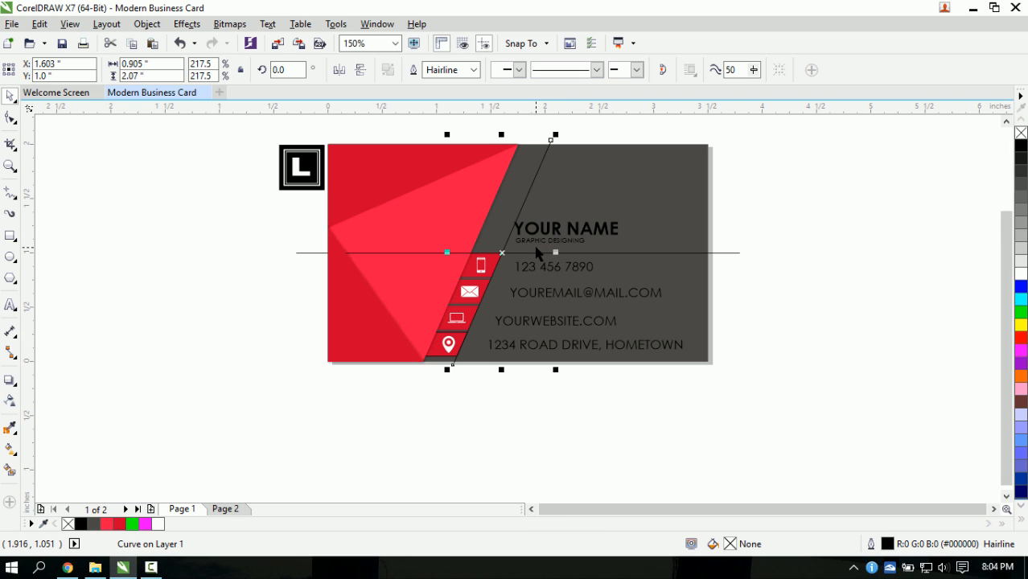
pyautogui.scroll(1, 516, 265)
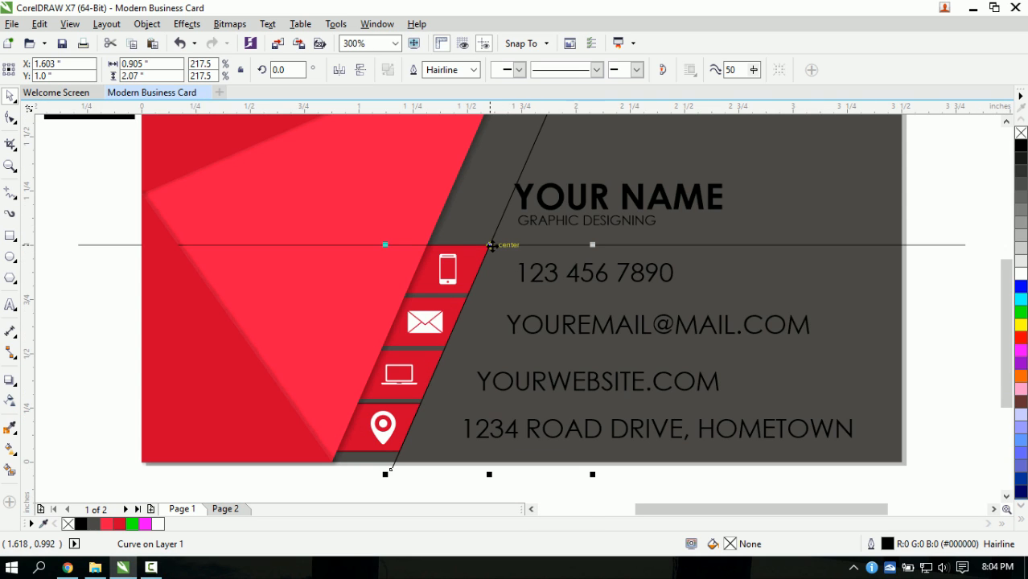
pyautogui.moveTo(492, 245); pyautogui.dragTo(507, 244)
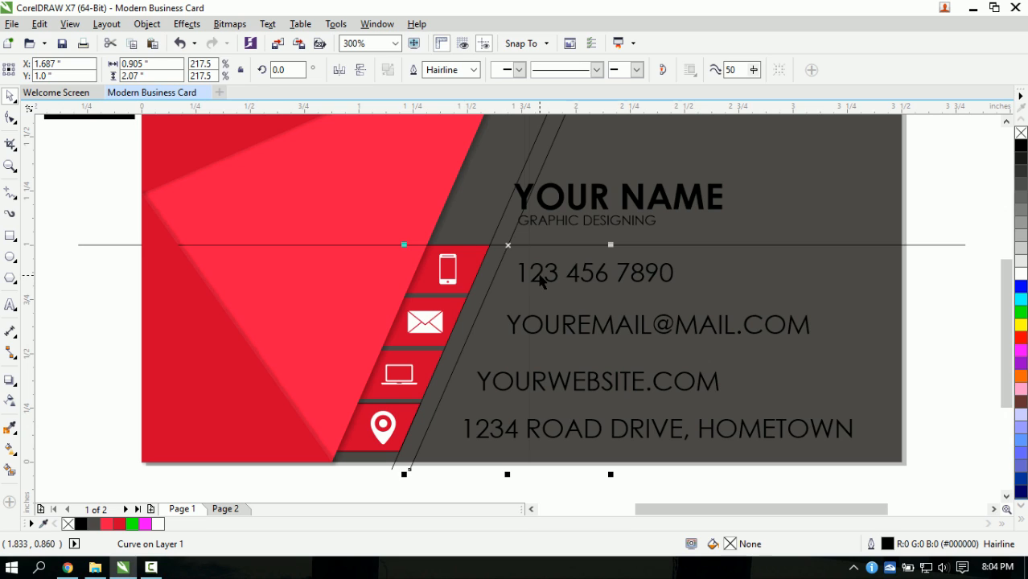
pyautogui.click(544, 277)
pyautogui.moveTo(520, 268); pyautogui.dragTo(501, 262)
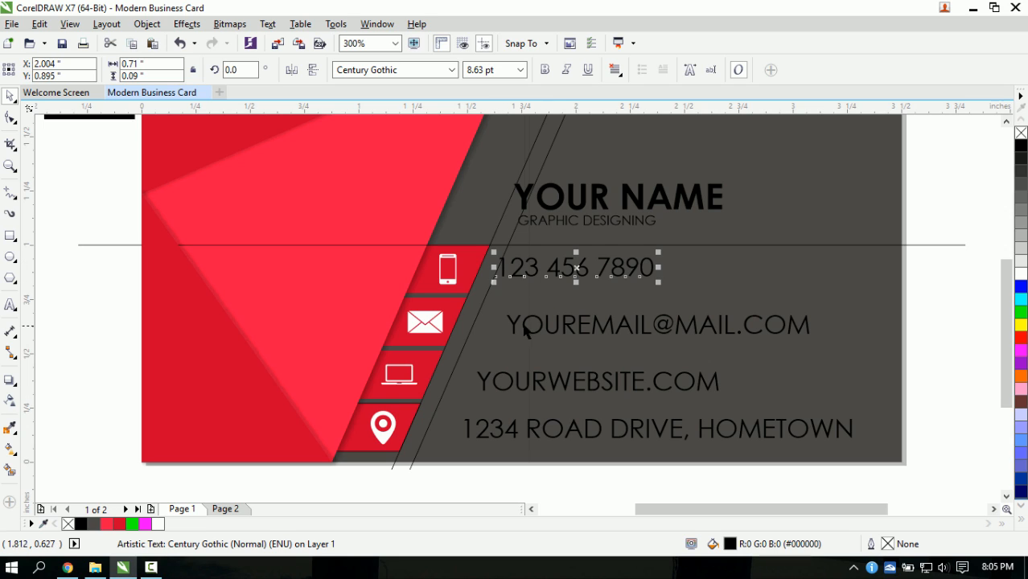
# - Shift the e-mail, website and address lines left to follow the diagonal
pyautogui.click(510, 320)
pyautogui.moveTo(508, 320); pyautogui.dragTo(479, 314)
pyautogui.click(475, 376)
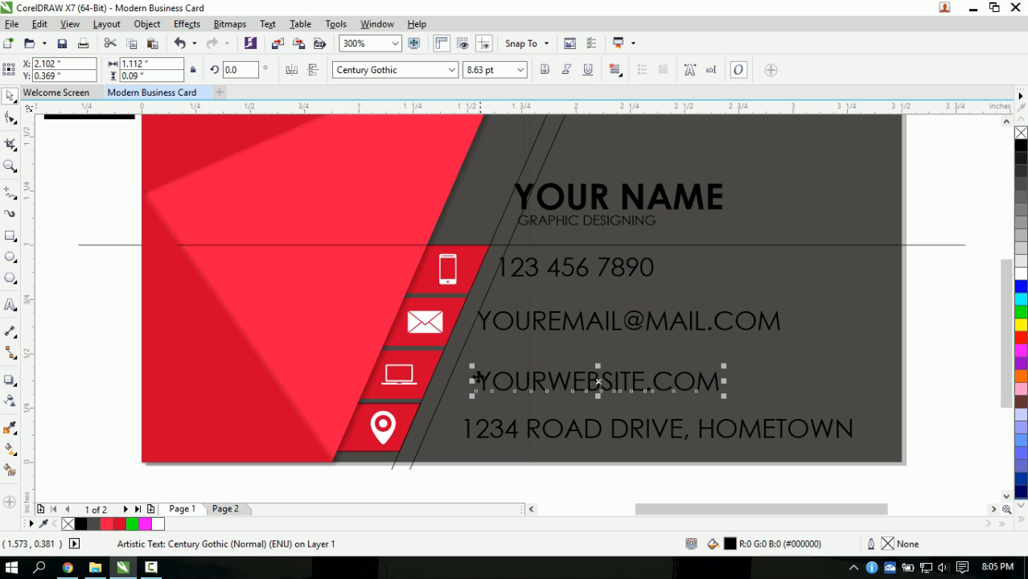
pyautogui.moveTo(474, 376); pyautogui.dragTo(454, 369)
pyautogui.click(469, 429)
pyautogui.click(466, 428)
pyautogui.moveTo(467, 429); pyautogui.dragTo(431, 421)
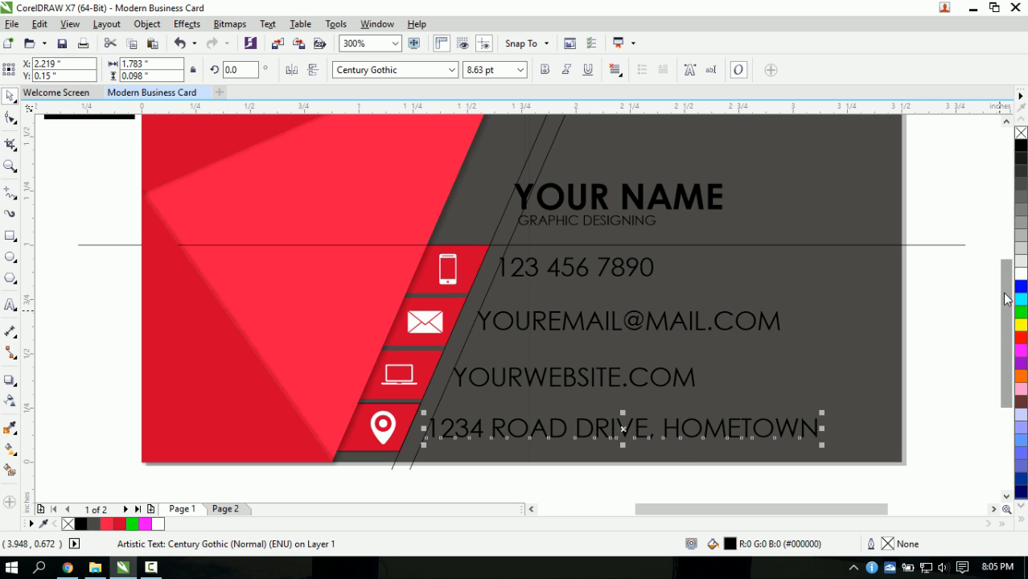
# - Fill all four contact text lines white
pyautogui.click(861, 473)
pyautogui.moveTo(709, 374); pyautogui.dragTo(414, 235)
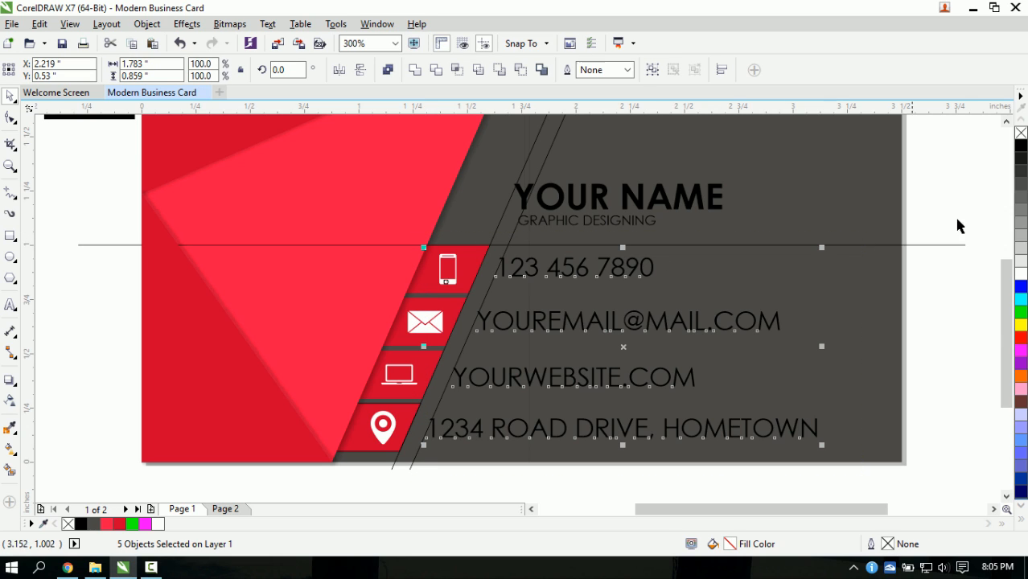
pyautogui.click(1020, 273)
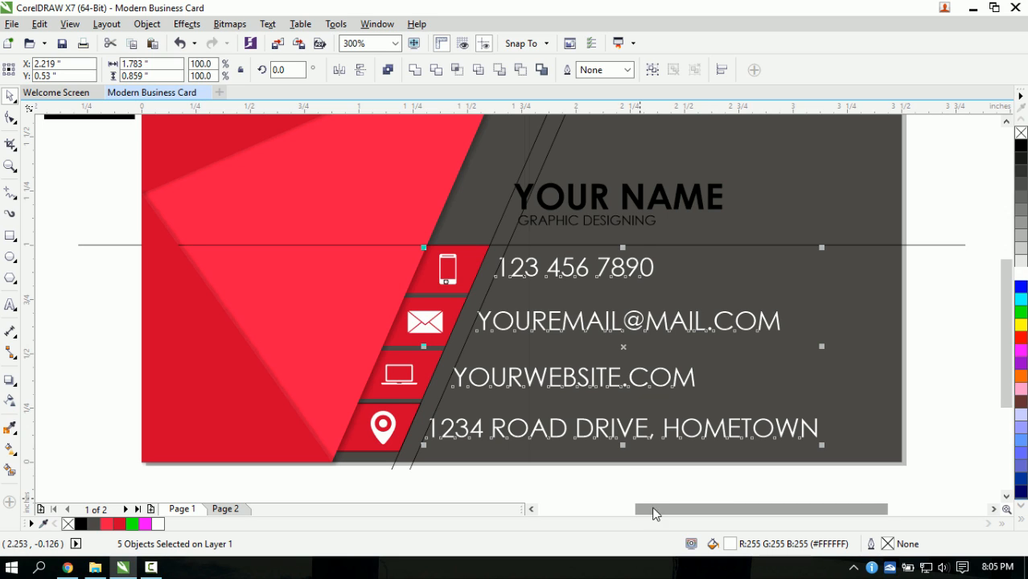
# - Scale down the phone, email, website (to about 80%) and address contact lines, then select the bottom contact row
pyautogui.click(905, 437)
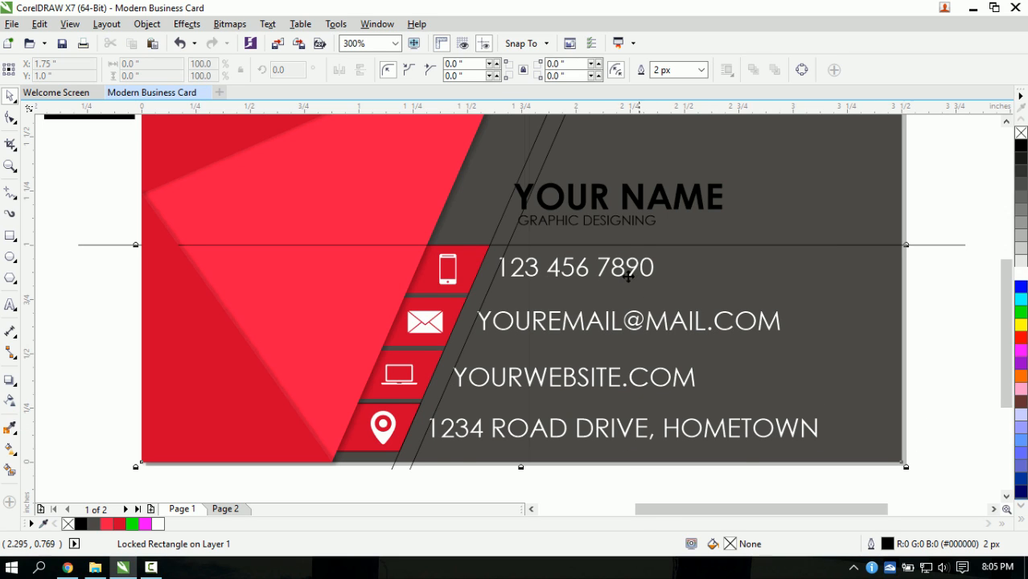
pyautogui.click(634, 271)
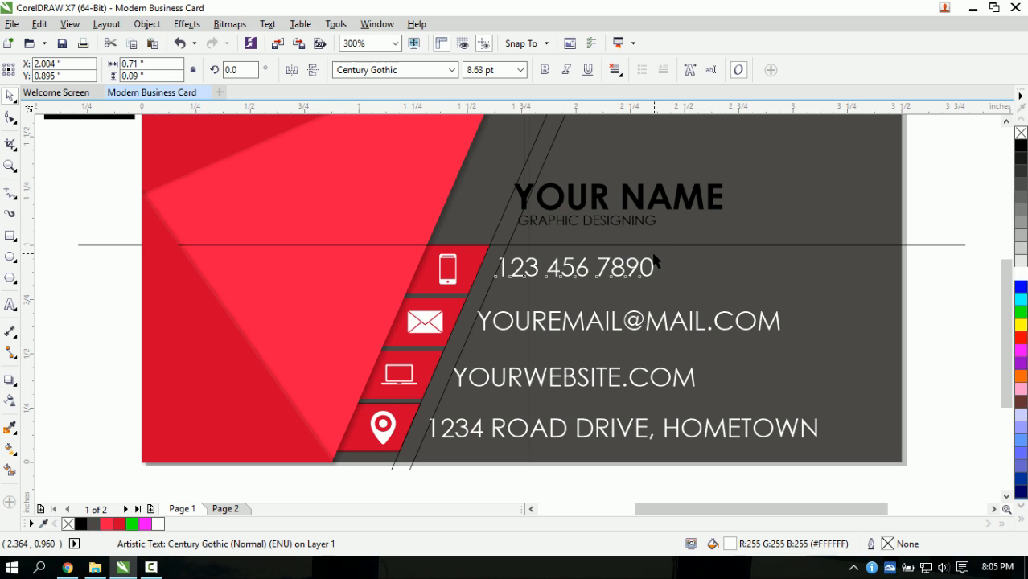
pyautogui.moveTo(658, 259); pyautogui.dragTo(643, 260)
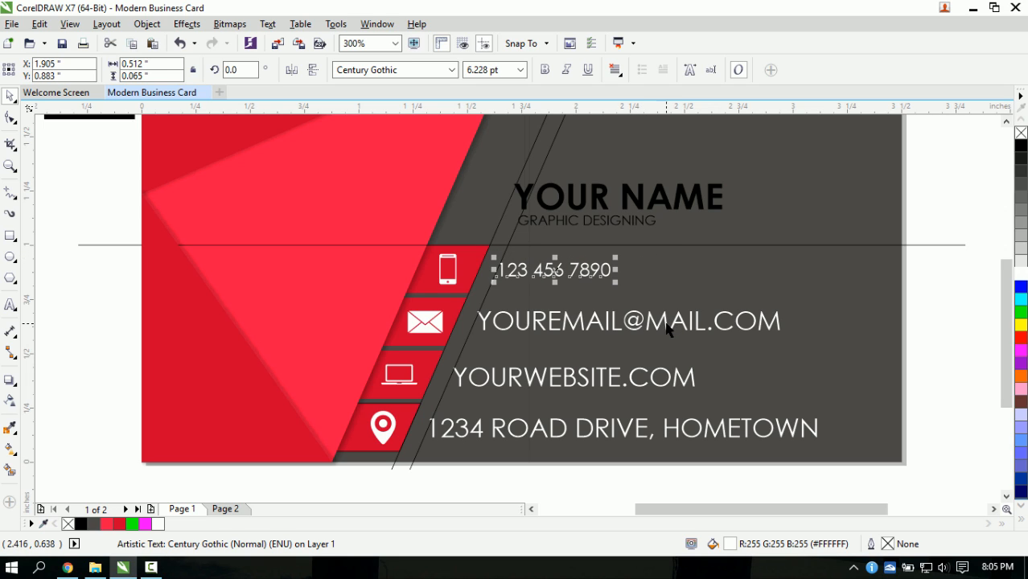
pyautogui.click(667, 325)
pyautogui.moveTo(785, 307); pyautogui.dragTo(754, 311)
pyautogui.click(690, 378)
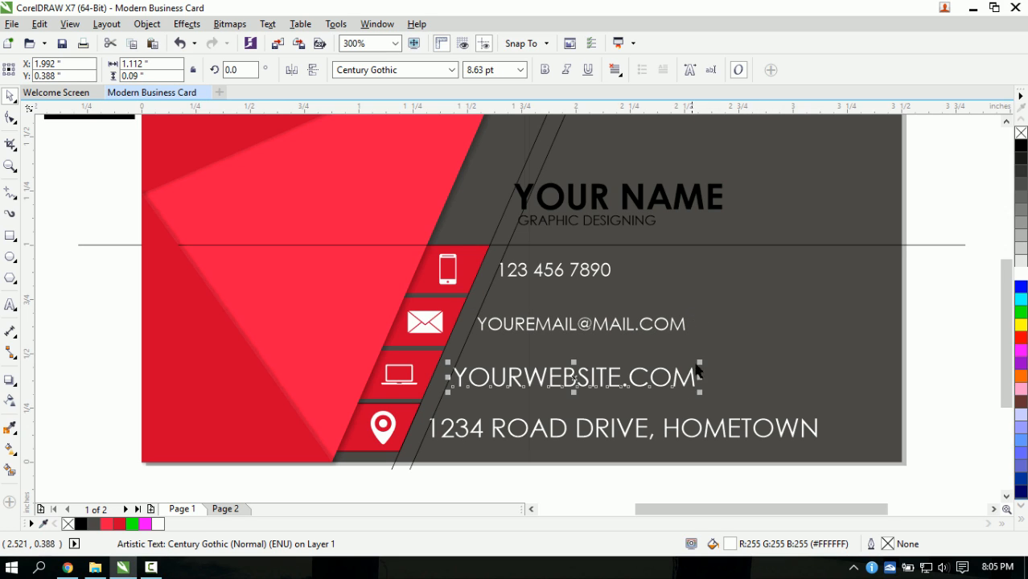
pyautogui.moveTo(700, 360); pyautogui.dragTo(684, 363)
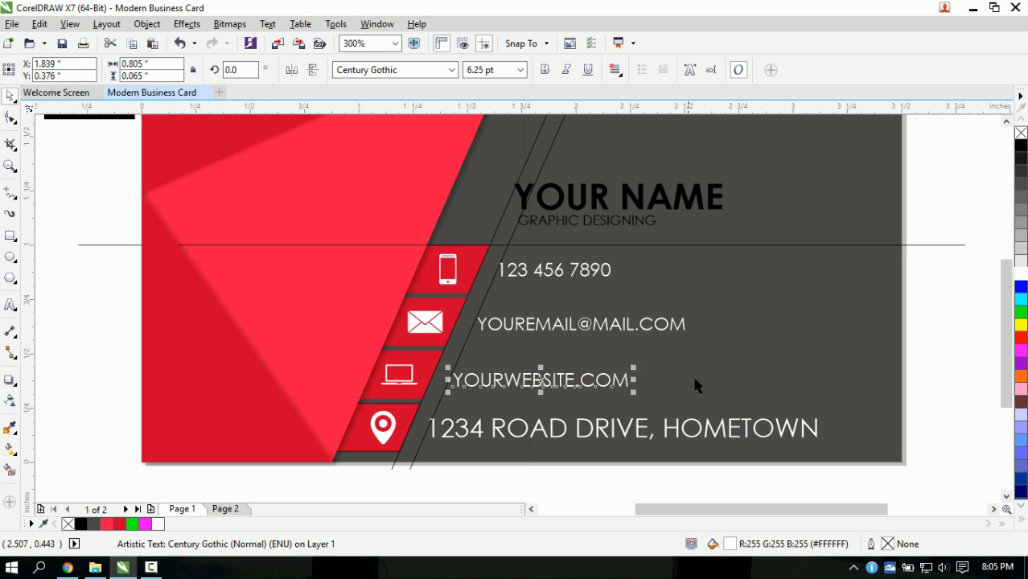
pyautogui.click(675, 433)
pyautogui.moveTo(828, 415)
pyautogui.mouseDown()
pyautogui.moveTo(883, 408)
pyautogui.moveTo(740, 424)
pyautogui.mouseUp()
pyautogui.click(675, 476)
pyautogui.moveTo(754, 492)
pyautogui.mouseDown()
pyautogui.moveTo(635, 476)
pyautogui.moveTo(314, 399)
pyautogui.moveTo(174, 404)
pyautogui.moveTo(182, 402)
pyautogui.mouseUp()
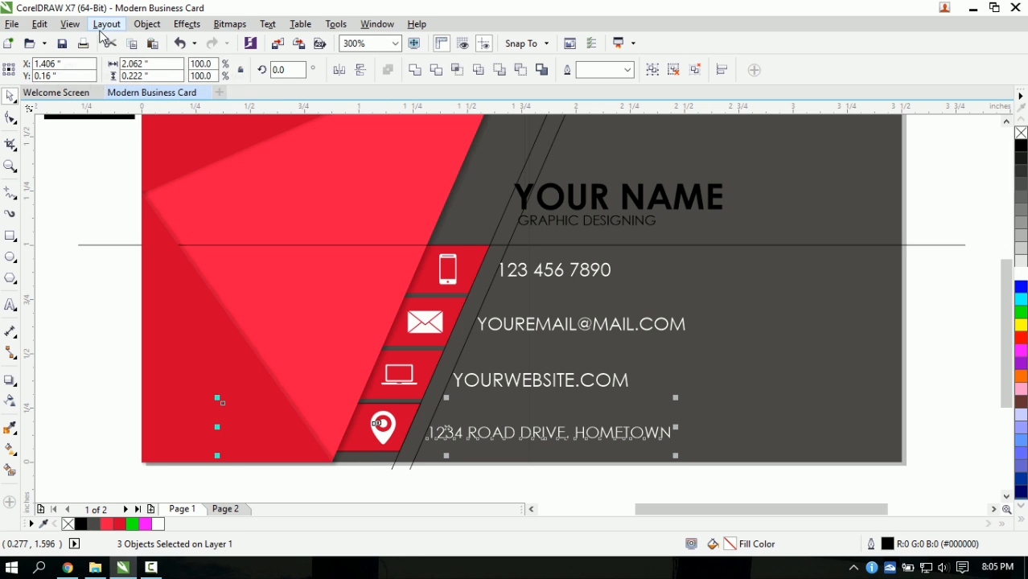
# - Open the Align and Distribute docker and vertically centre the address row on its icon
pyautogui.click(147, 23)
pyautogui.moveTo(338, 195)
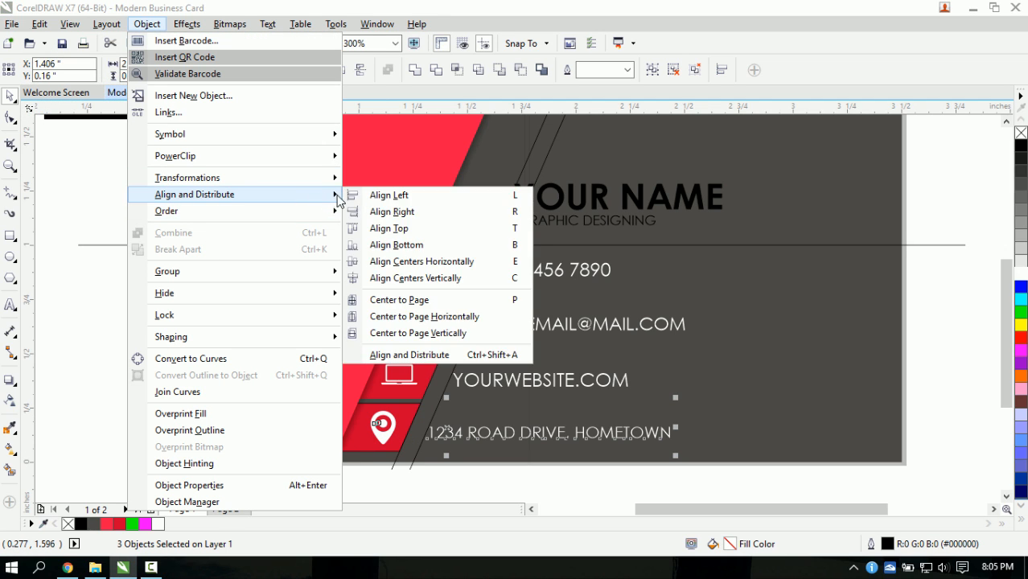
pyautogui.click(394, 353)
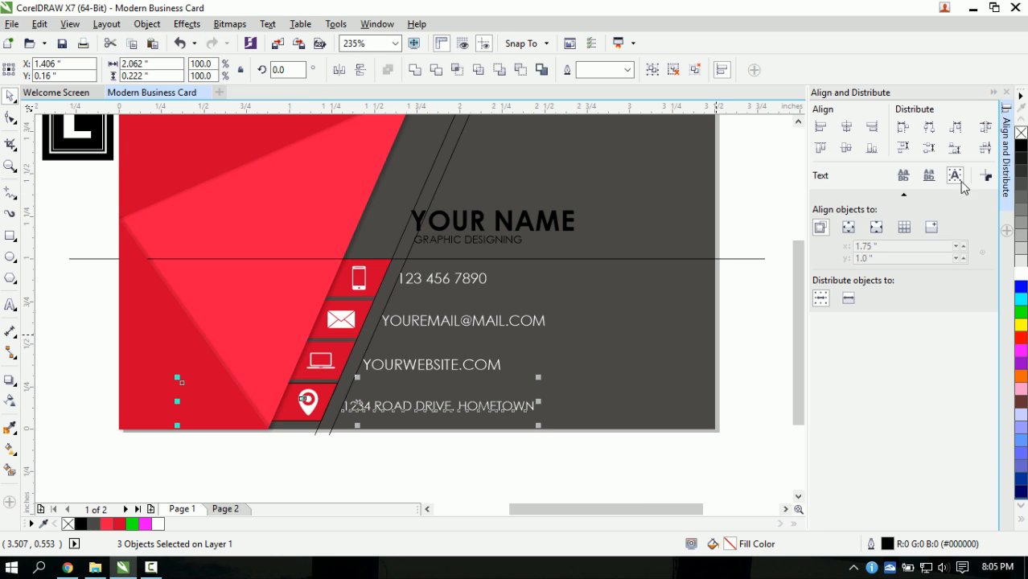
pyautogui.click(847, 150)
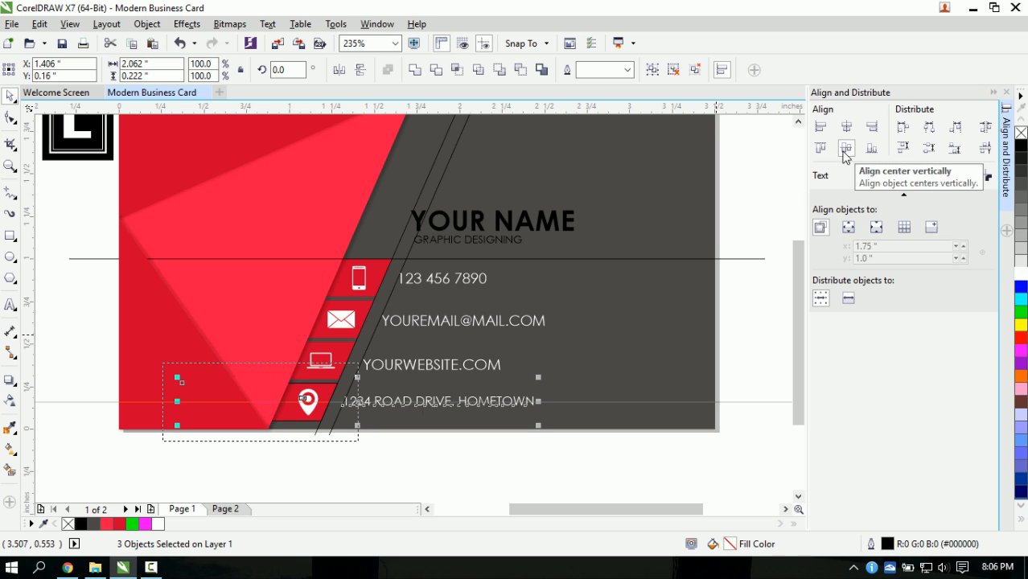
# - Vertically centre the website, email and phone rows with their icons and red tabs
pyautogui.click(745, 383)
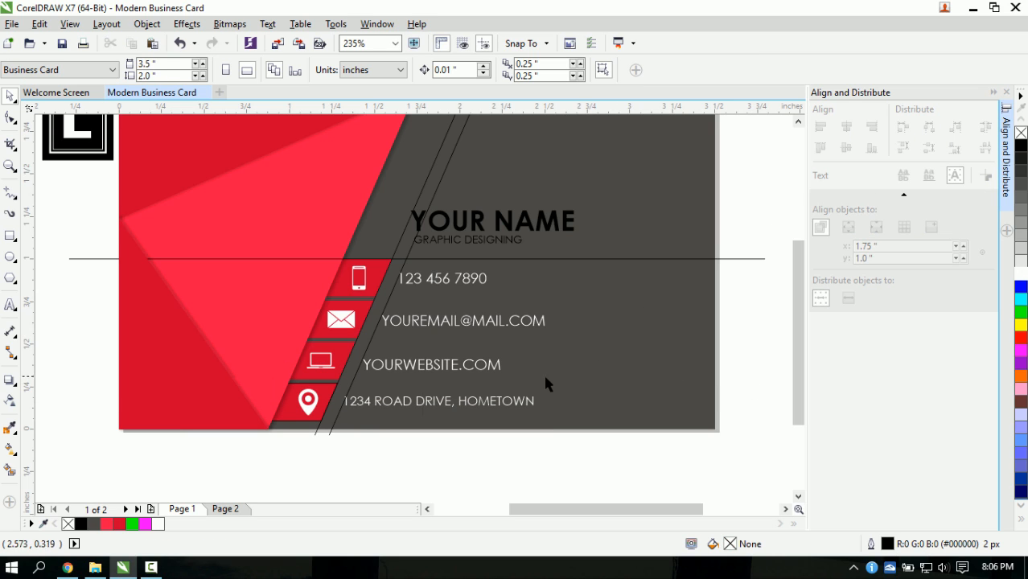
pyautogui.moveTo(546, 378); pyautogui.dragTo(67, 338)
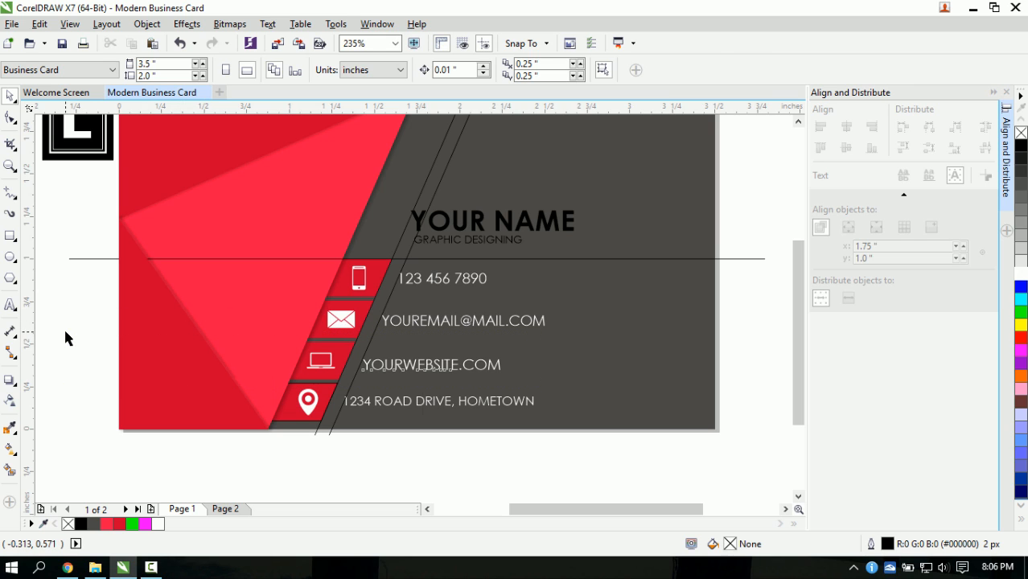
pyautogui.click(847, 149)
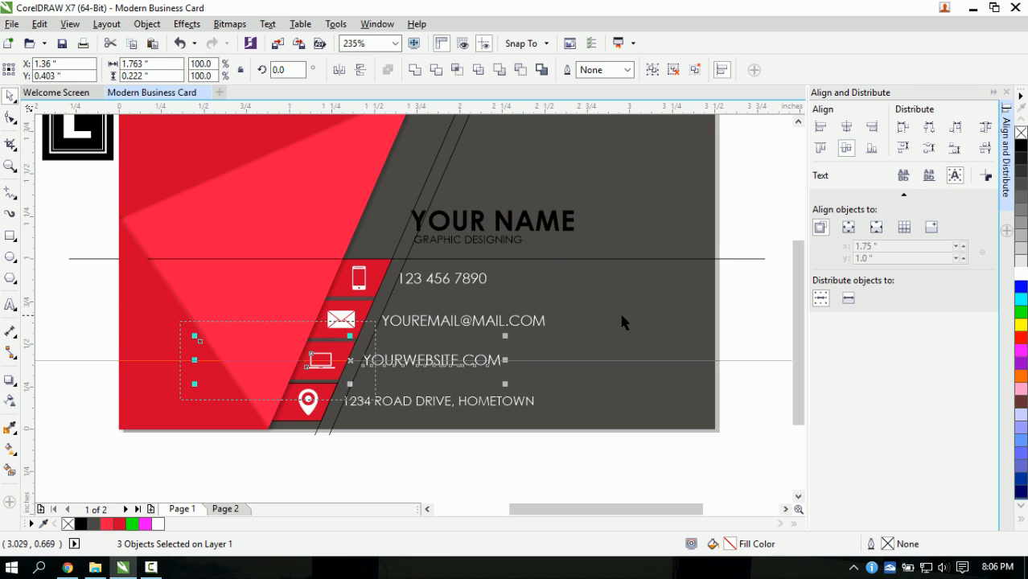
pyautogui.press('Escape')
pyautogui.moveTo(145, 297); pyautogui.dragTo(149, 291)
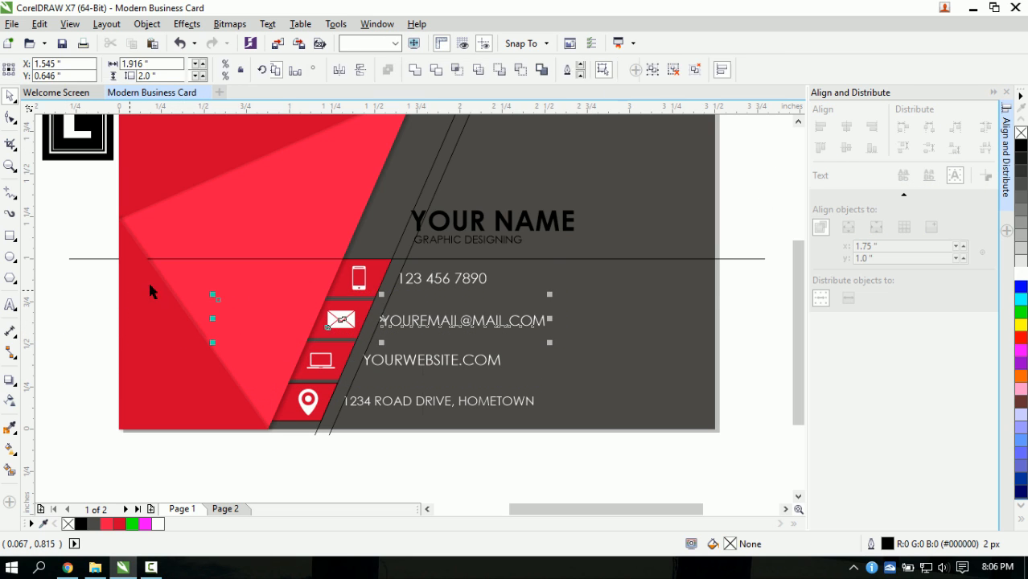
pyautogui.click(820, 148)
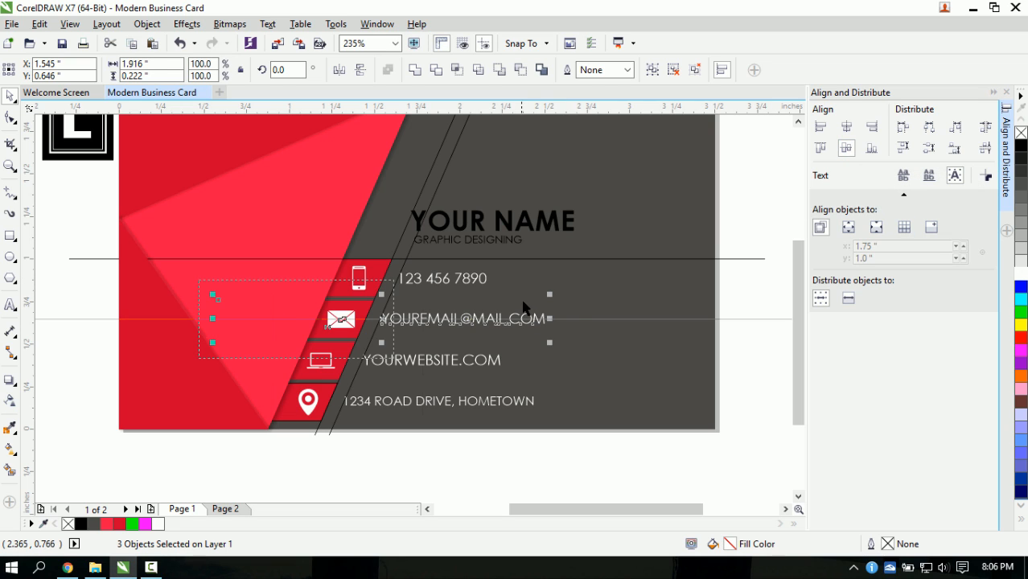
pyautogui.press('Escape')
pyautogui.moveTo(538, 303); pyautogui.dragTo(167, 255)
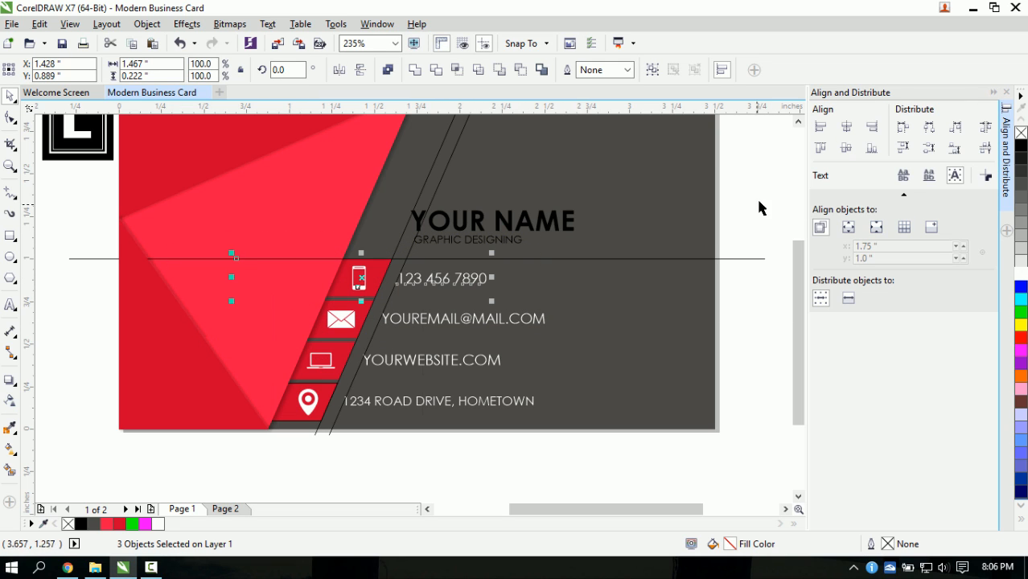
pyautogui.click(848, 152)
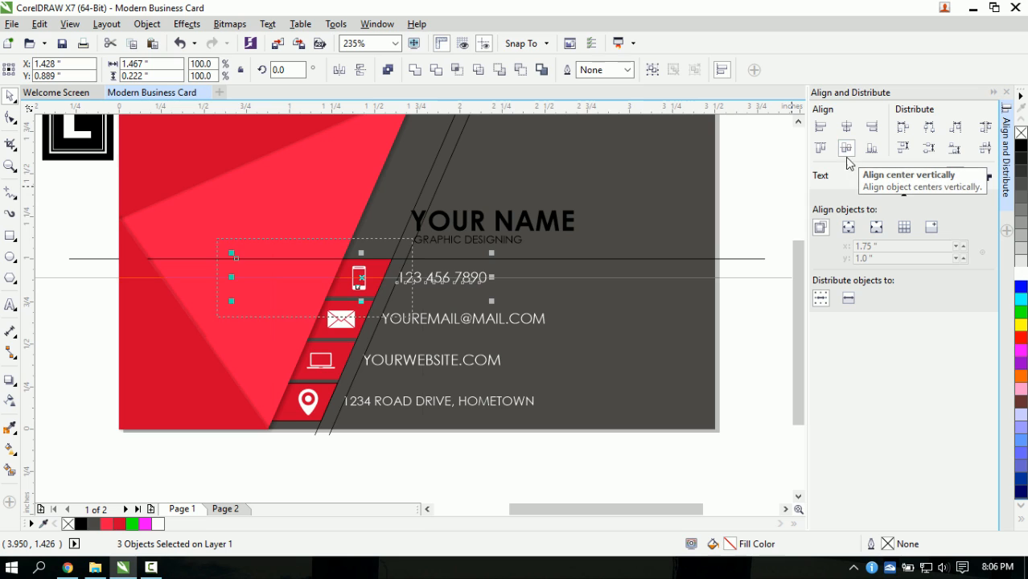
pyautogui.click(728, 364)
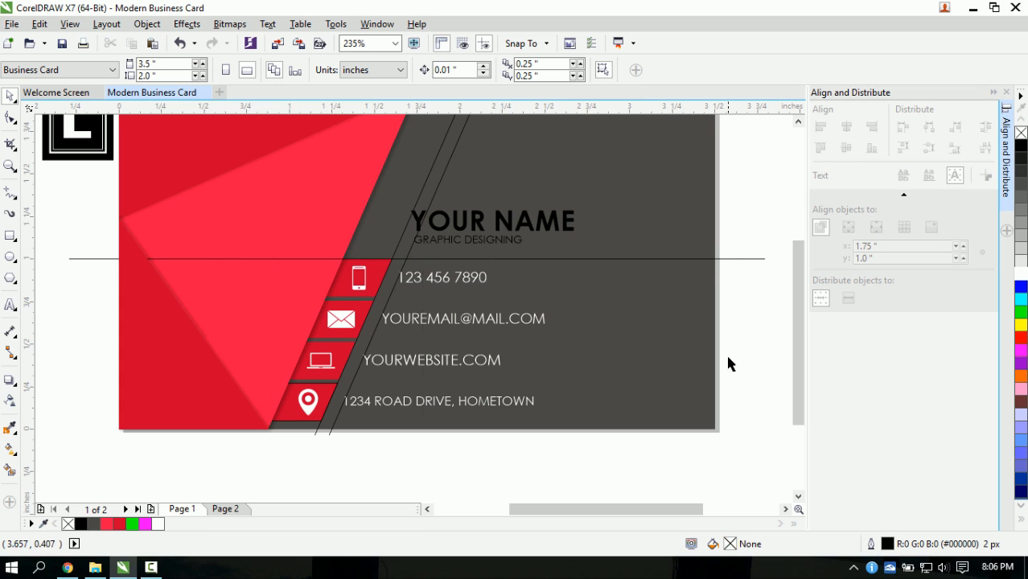
# - Delete the extra diagonal line near the dark area
pyautogui.click(445, 175)
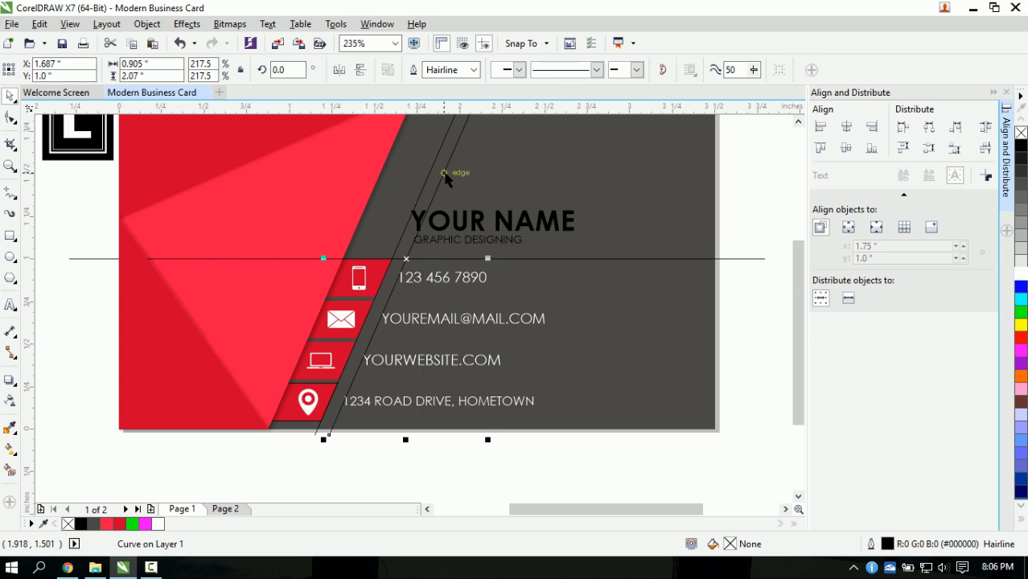
pyautogui.moveTo(445, 169); pyautogui.dragTo(433, 164)
pyautogui.press('Delete')
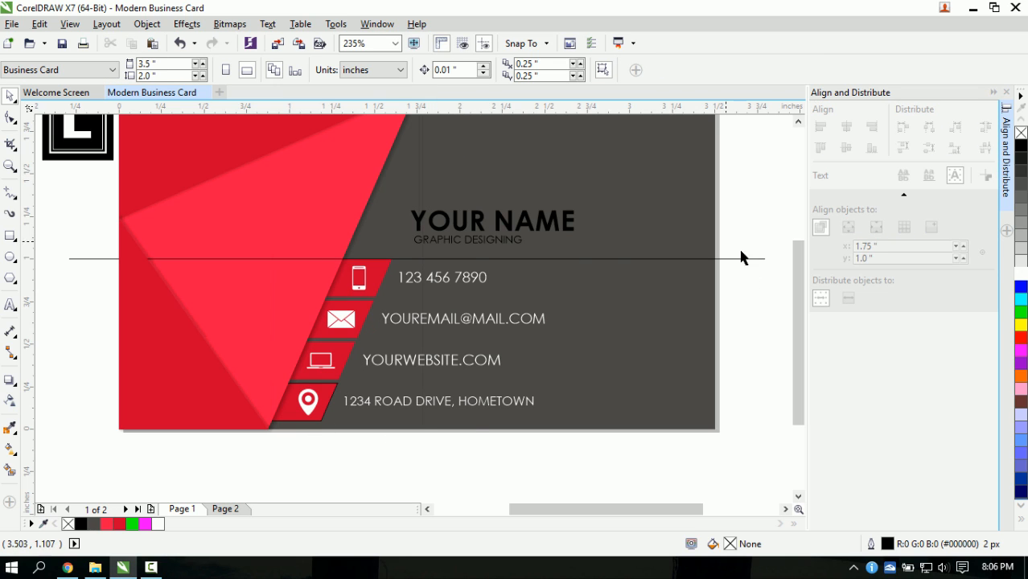
# - Make YOUR NAME and GRAPHIC DESIGNING white
pyautogui.moveTo(349, 217); pyautogui.dragTo(607, 244)
pyautogui.moveTo(441, 222); pyautogui.dragTo(372, 196)
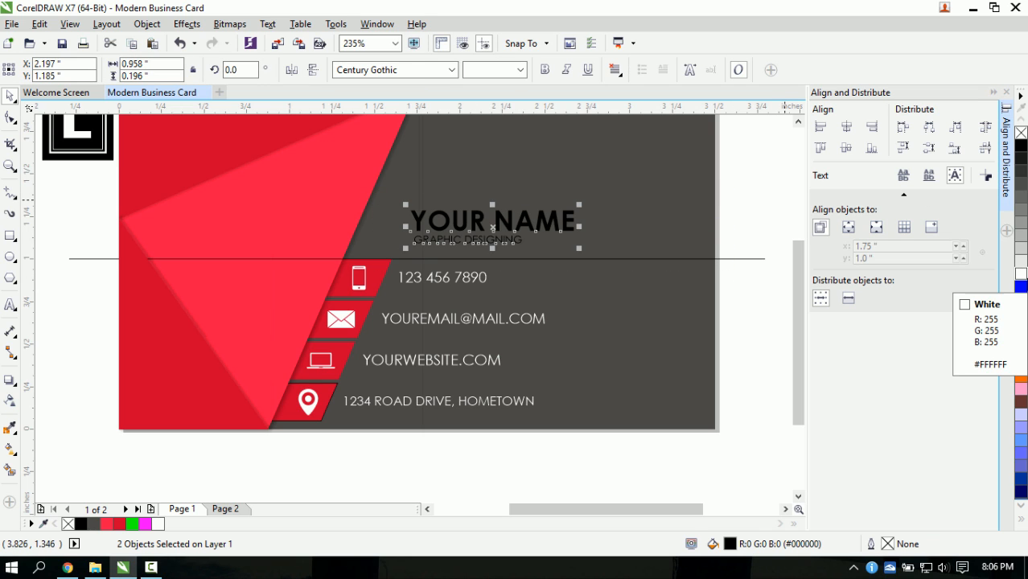
pyautogui.click(1022, 274)
pyautogui.click(741, 331)
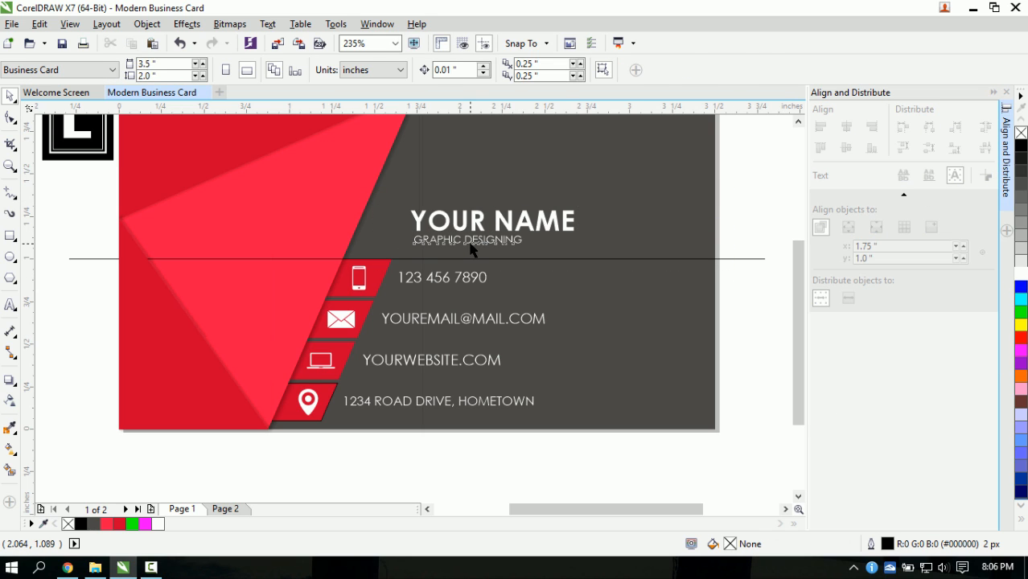
# - Try red shades on GRAPHIC DESIGNING, then return it to white
pyautogui.click(470, 250)
pyautogui.click(119, 524)
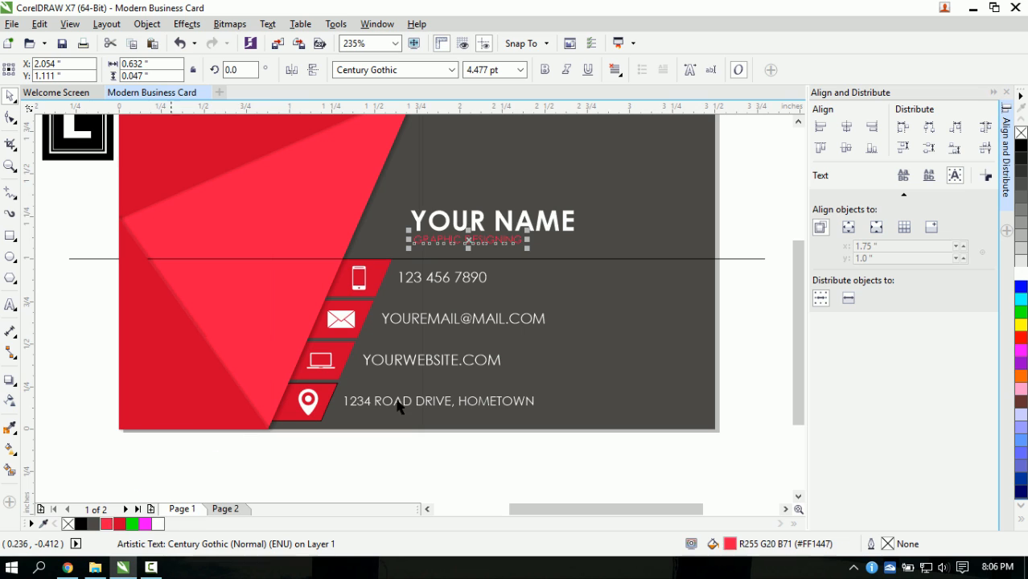
pyautogui.click(729, 318)
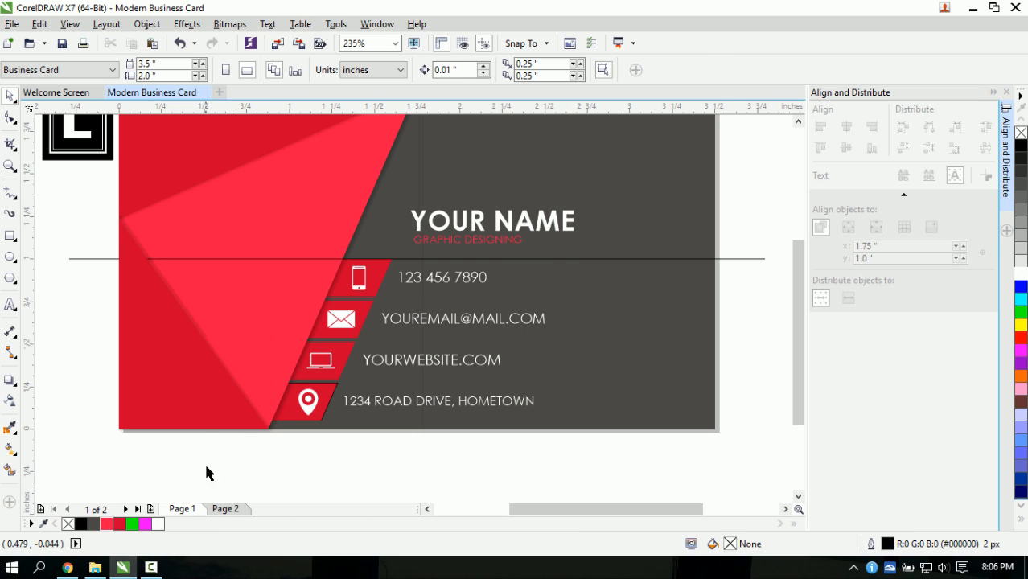
pyautogui.click(492, 245)
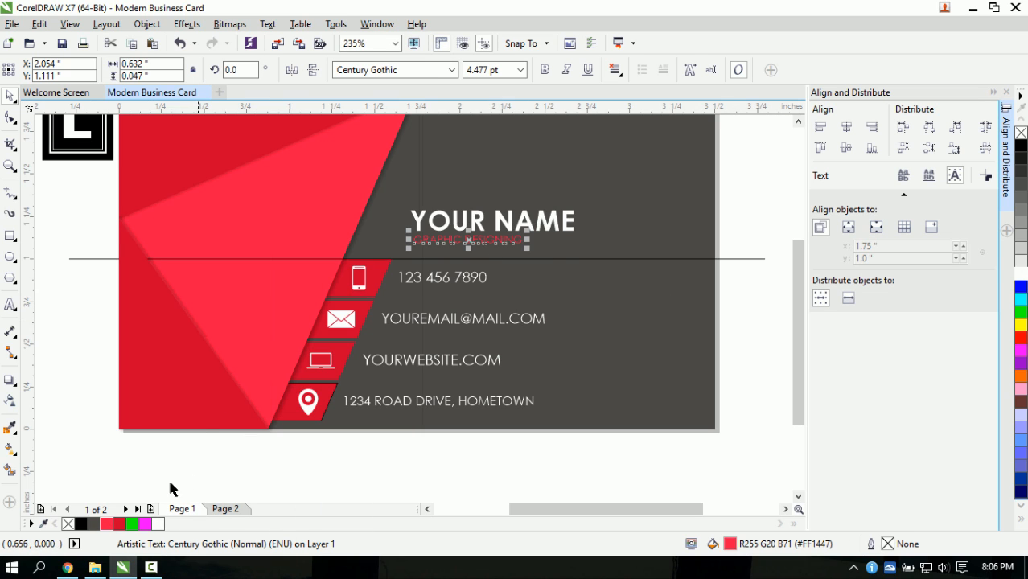
pyautogui.click(119, 524)
pyautogui.click(762, 298)
pyautogui.scroll(1, 475, 234)
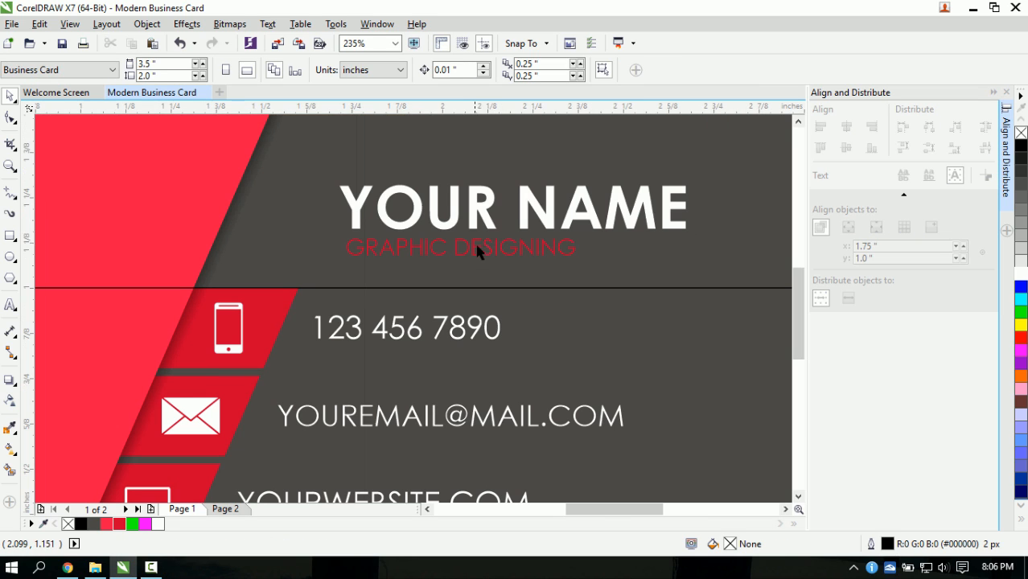
pyautogui.click(472, 251)
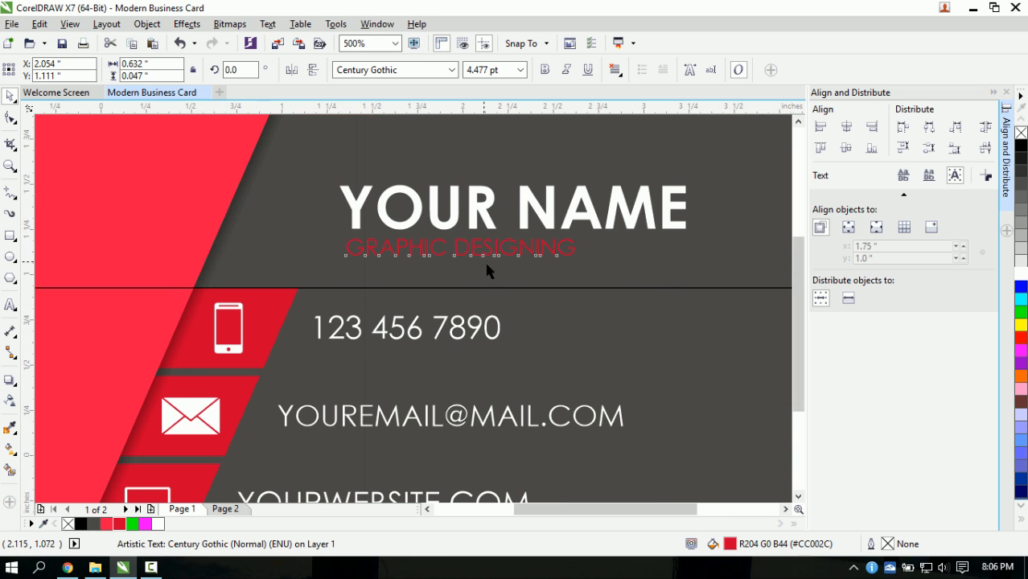
pyautogui.scroll(-1, 484, 260)
pyautogui.click(159, 525)
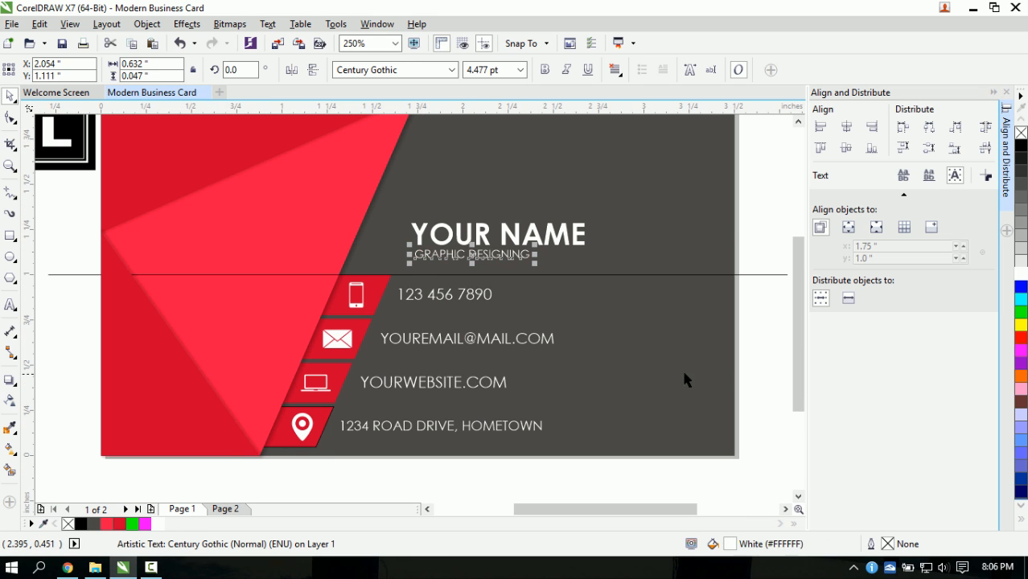
pyautogui.click(777, 330)
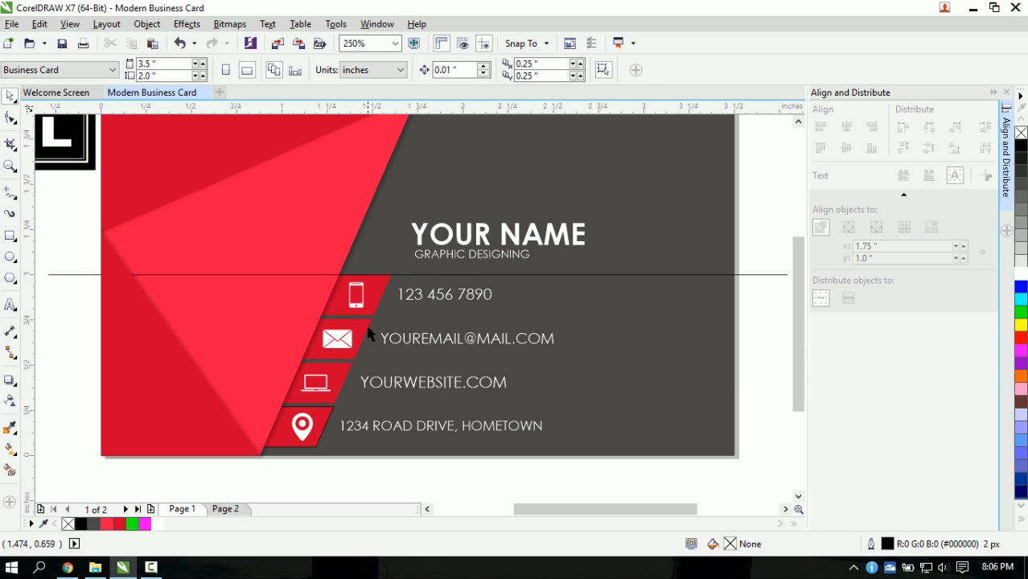
# - Enlarge GRAPHIC DESIGNING to about 120%
pyautogui.click(519, 261)
pyautogui.moveTo(532, 269); pyautogui.dragTo(577, 281)
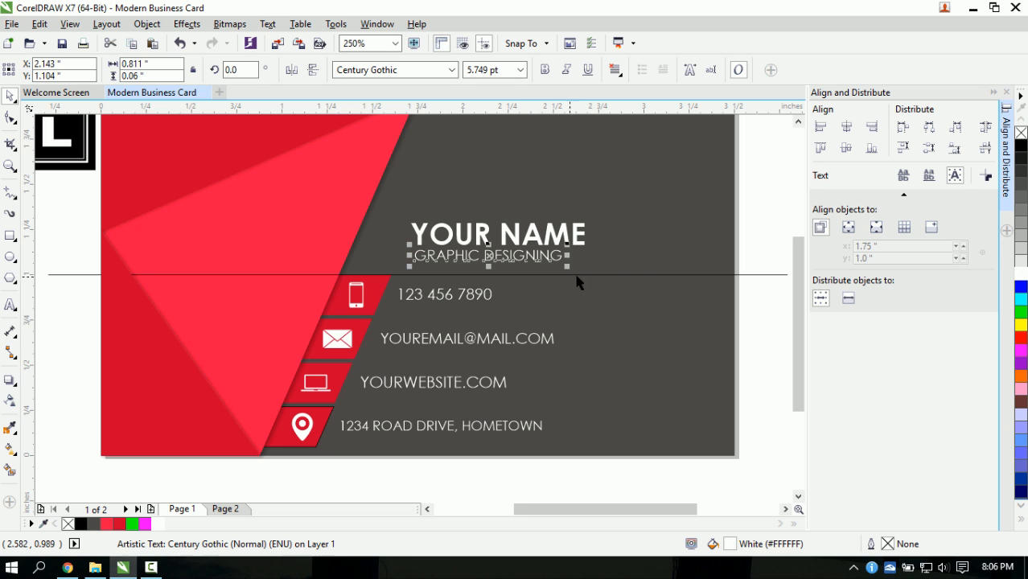
pyautogui.click(767, 329)
pyautogui.scroll(-1, 716, 286)
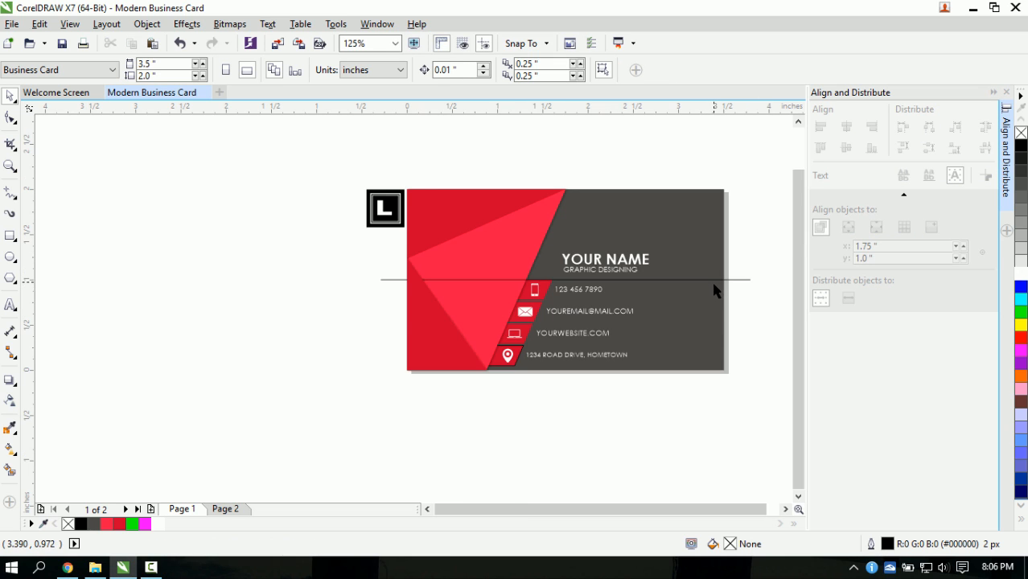
pyautogui.scroll(1, 603, 274)
pyautogui.scroll(-1, 498, 245)
# - Shrink the L logo group to about half its size
pyautogui.moveTo(321, 193); pyautogui.dragTo(338, 231)
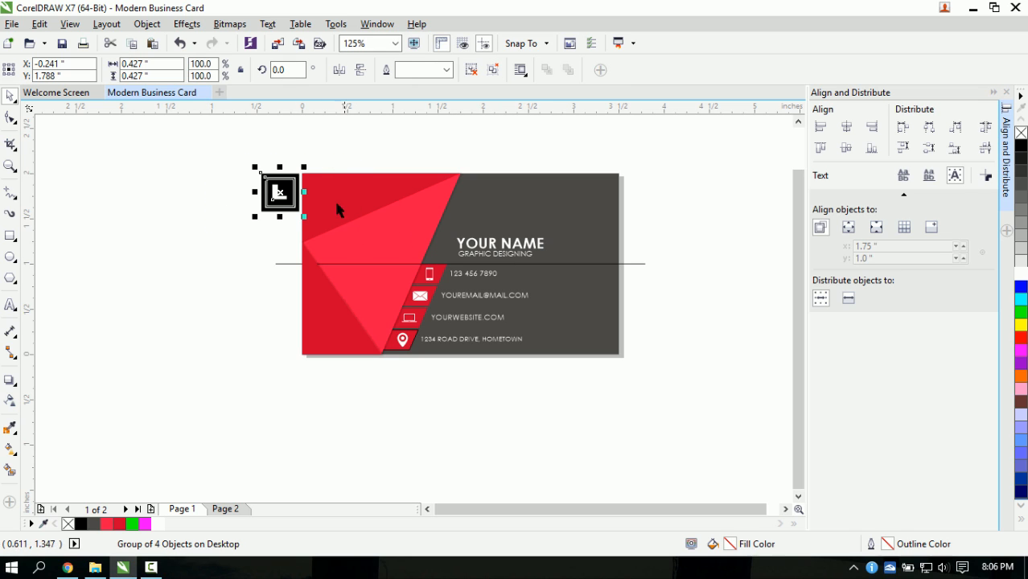
pyautogui.moveTo(304, 168); pyautogui.dragTo(362, 245)
pyautogui.scroll(2, 546, 316)
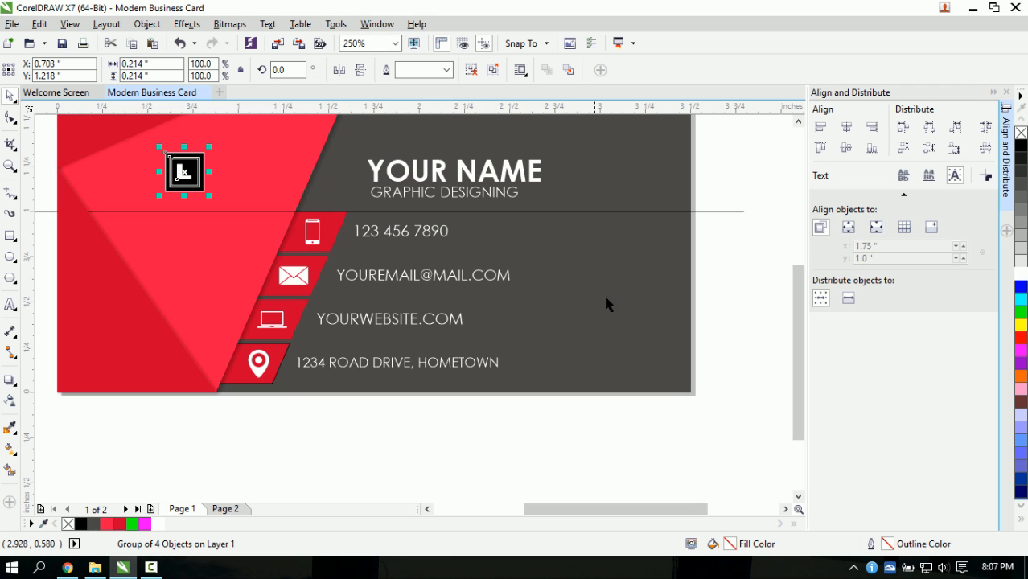
pyautogui.scroll(-2, 681, 245)
pyautogui.click(718, 193)
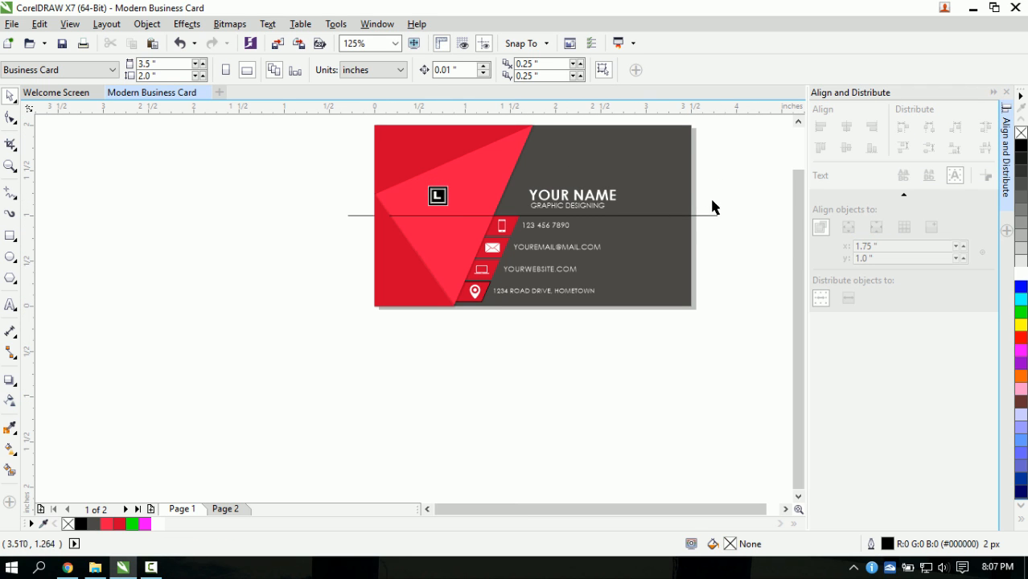
pyautogui.scroll(2, 616, 211)
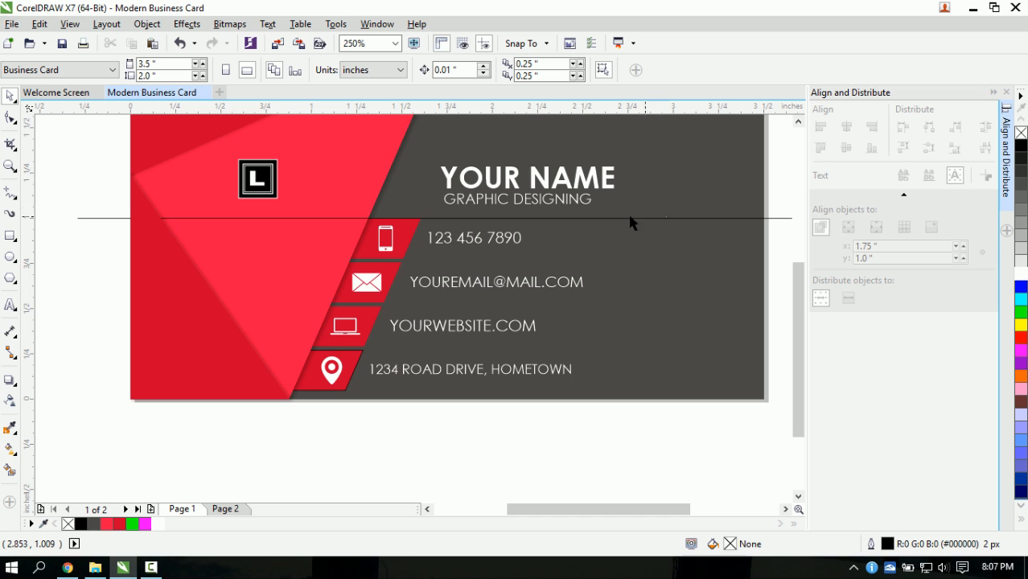
# - Group YOUR NAME and GRAPHIC DESIGNING into one name block
pyautogui.moveTo(418, 151); pyautogui.dragTo(625, 214)
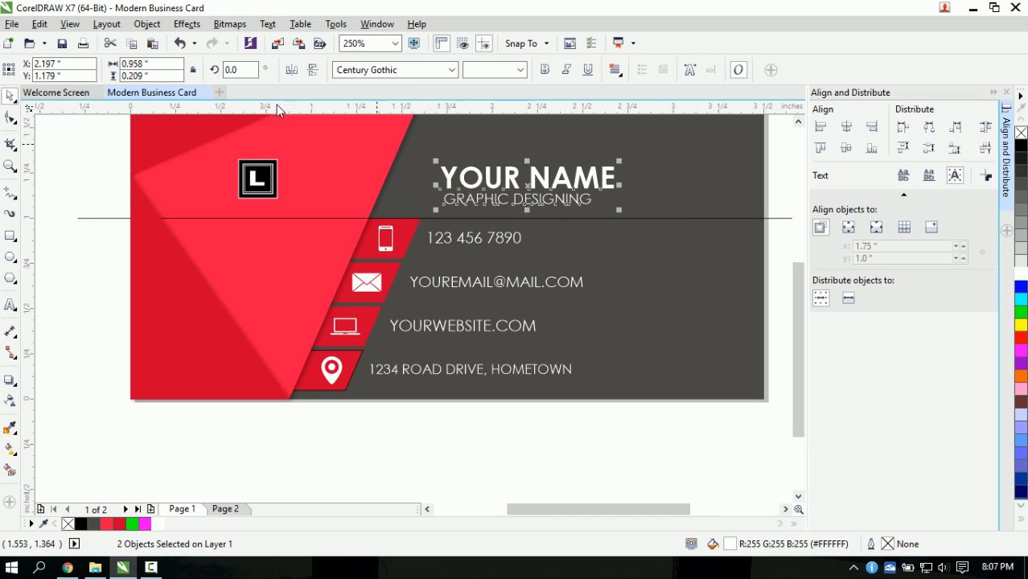
pyautogui.click(147, 24)
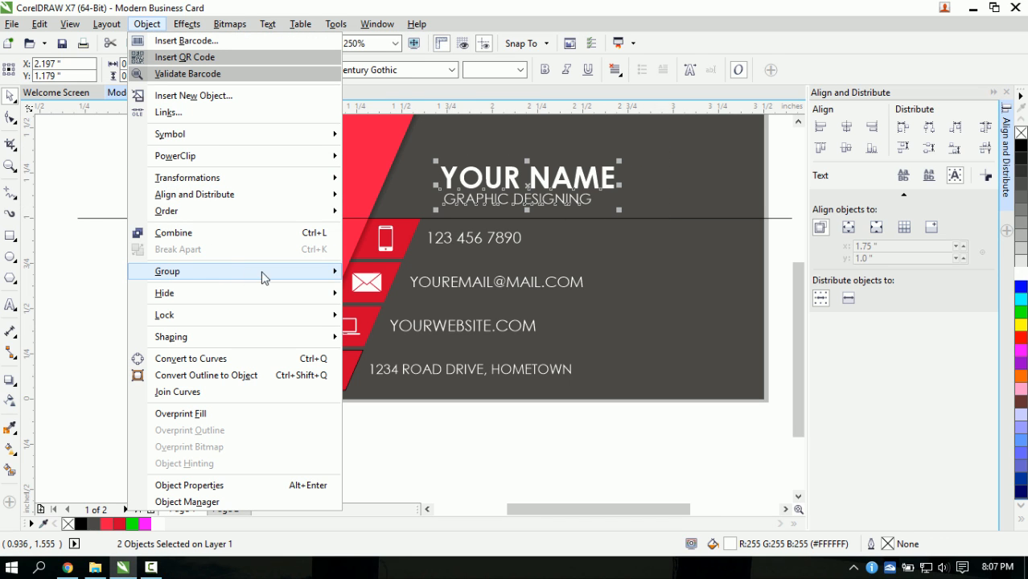
pyautogui.moveTo(266, 278)
pyautogui.click(390, 271)
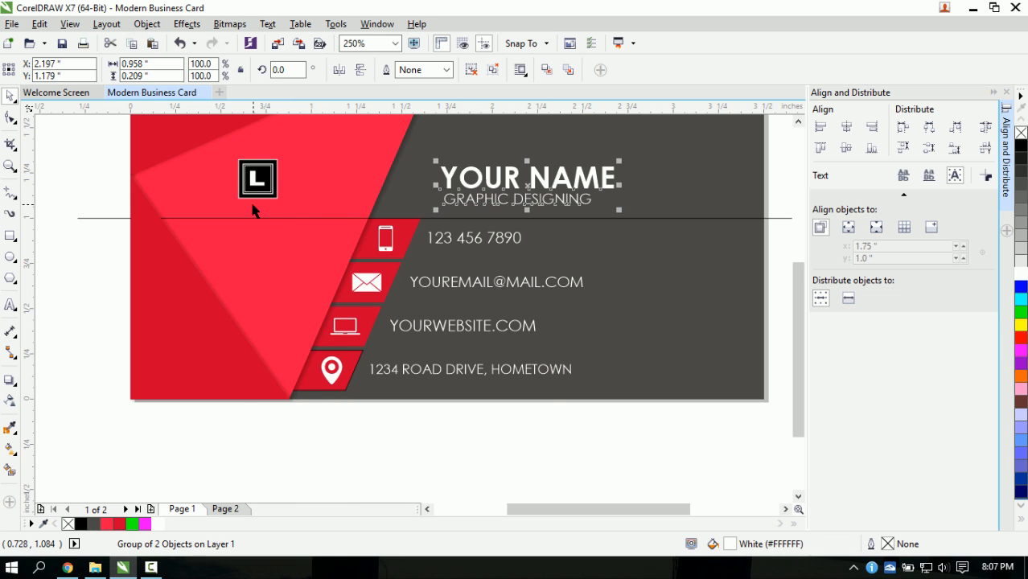
pyautogui.scroll(-2, 315, 207)
pyautogui.scroll(2, 418, 189)
pyautogui.scroll(-2, 320, 182)
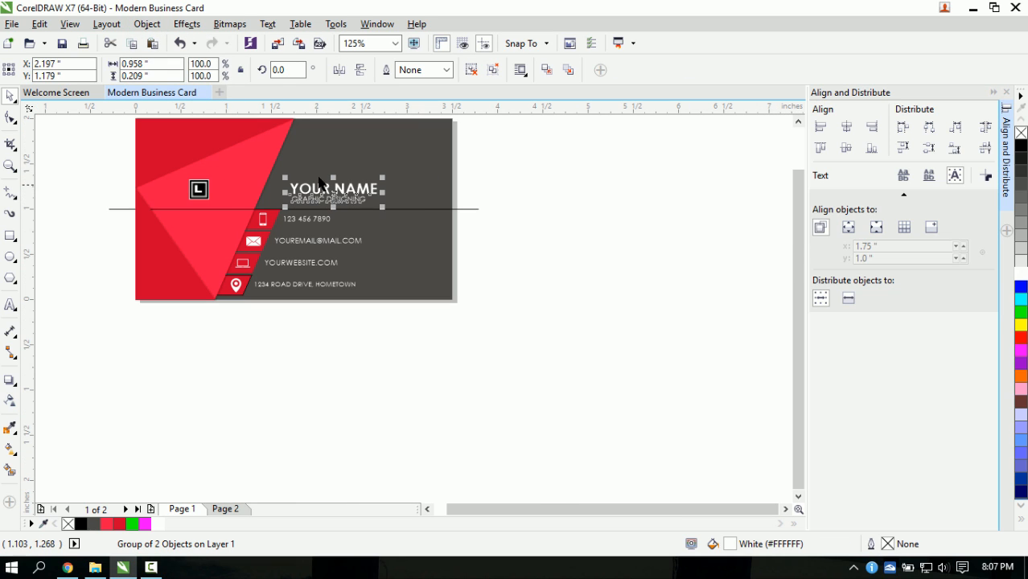
pyautogui.press('Escape')
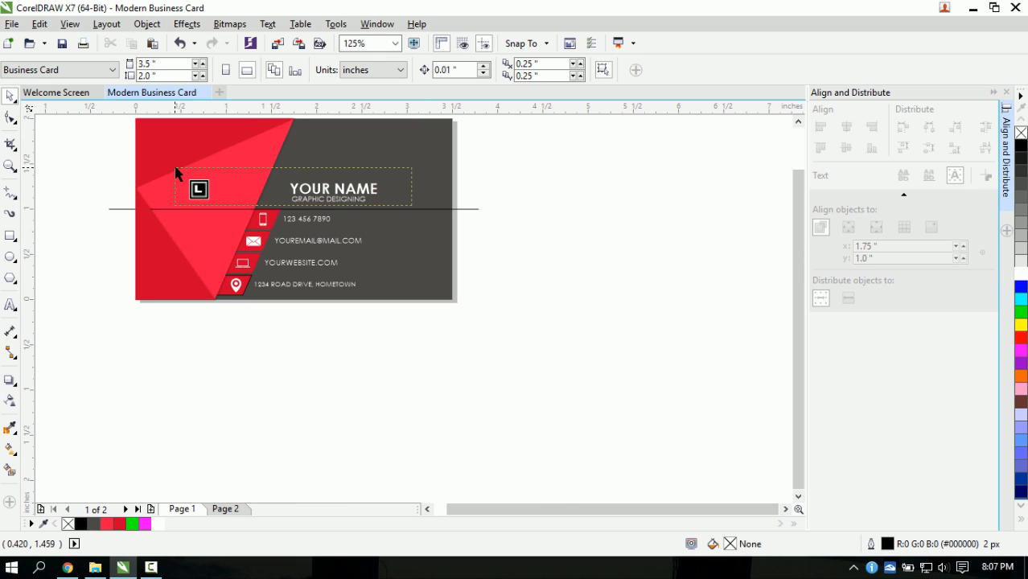
# - Align the L logo and name block on one horizontal centre line
pyautogui.moveTo(179, 168); pyautogui.dragTo(178, 169)
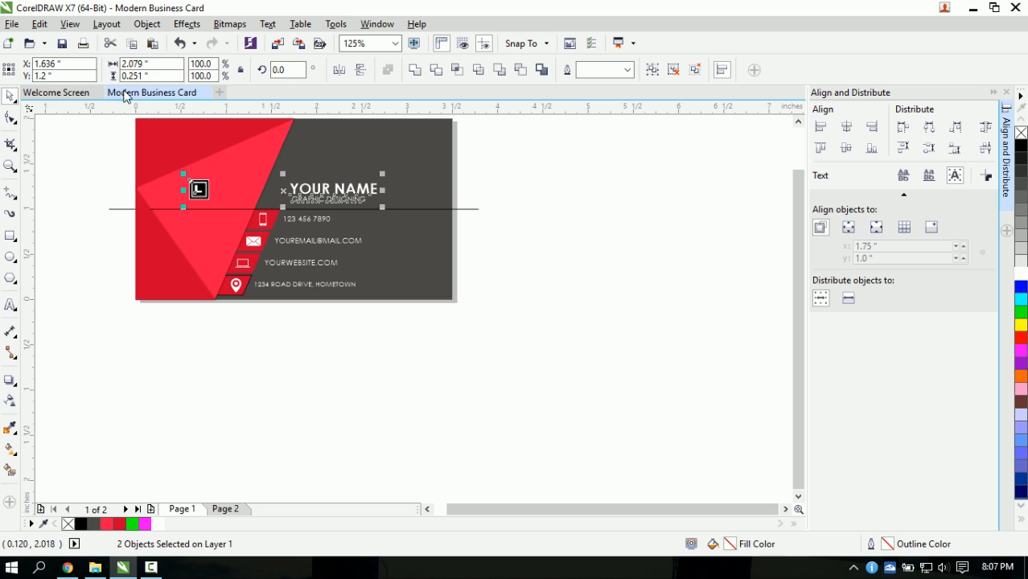
pyautogui.click(846, 149)
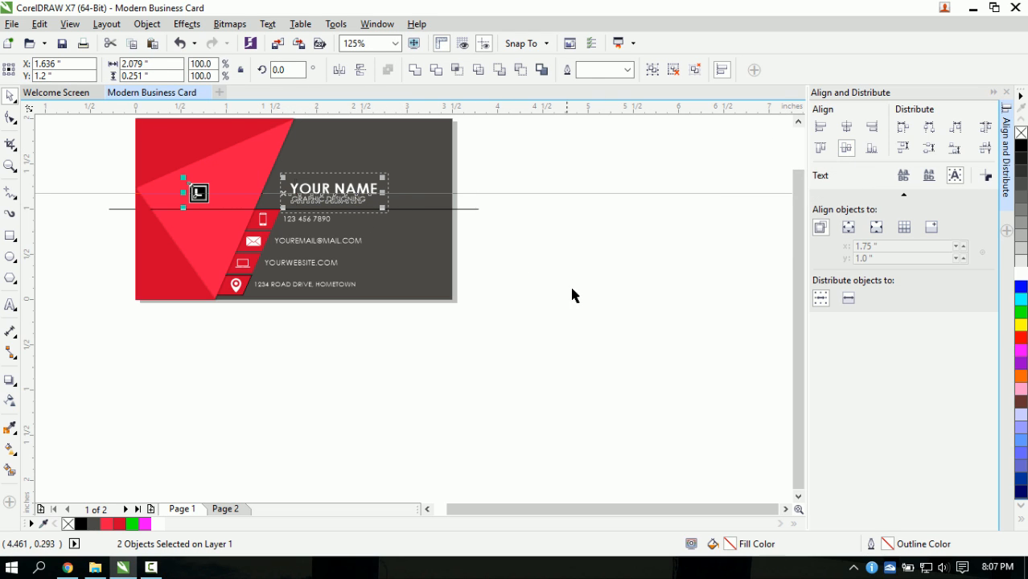
pyautogui.press('Escape')
pyautogui.scroll(2, 201, 196)
pyautogui.click(218, 201)
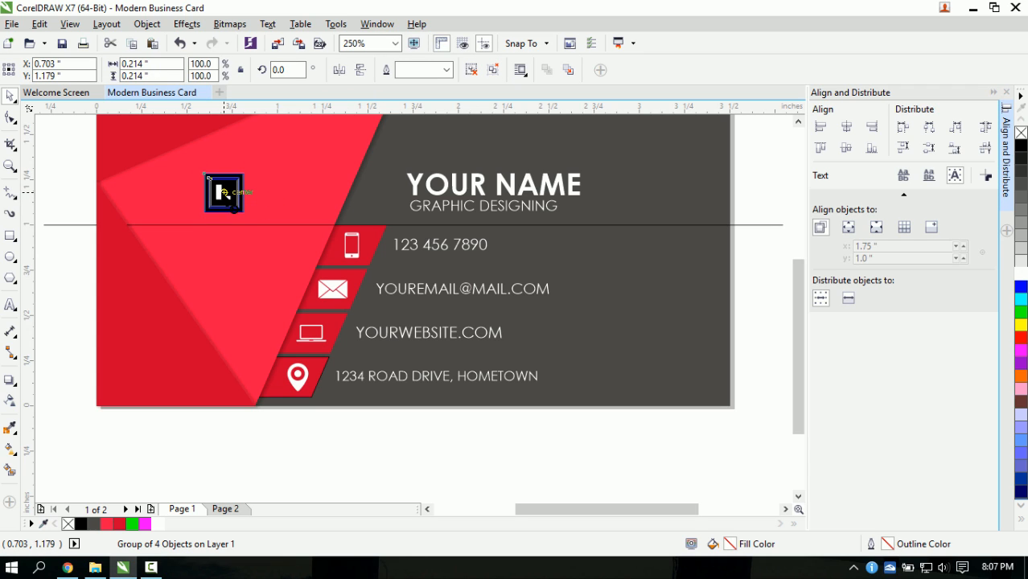
# - Start a text object below the logo in Century Gothic 10 pt
pyautogui.click(10, 305)
pyautogui.click(156, 242)
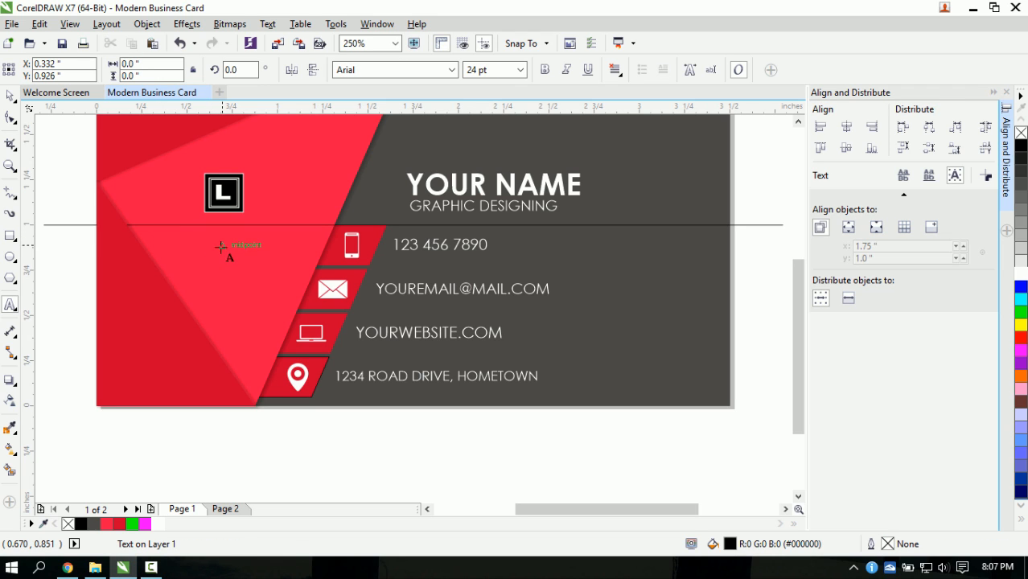
pyautogui.click(452, 69)
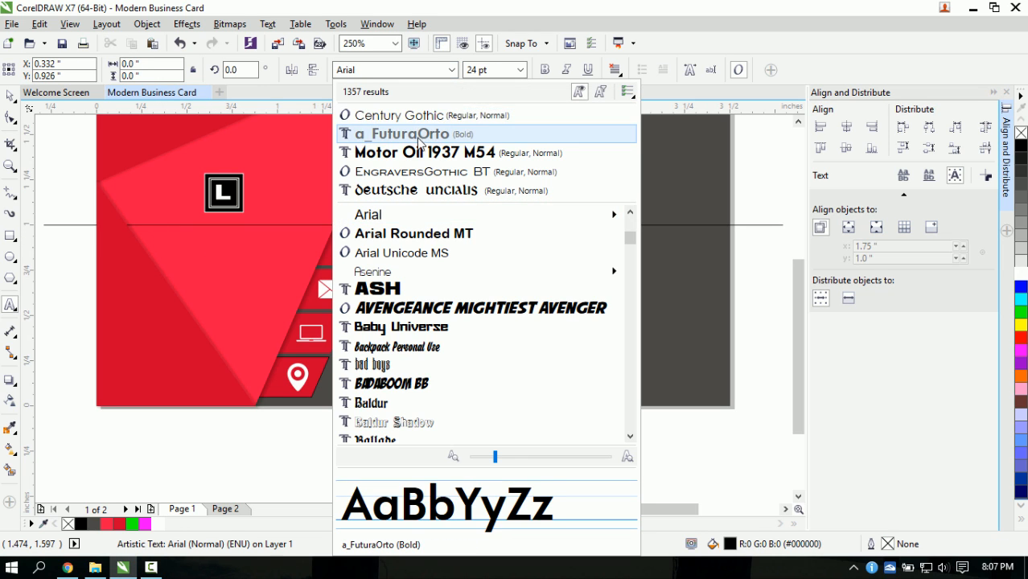
pyautogui.click(420, 117)
pyautogui.click(520, 70)
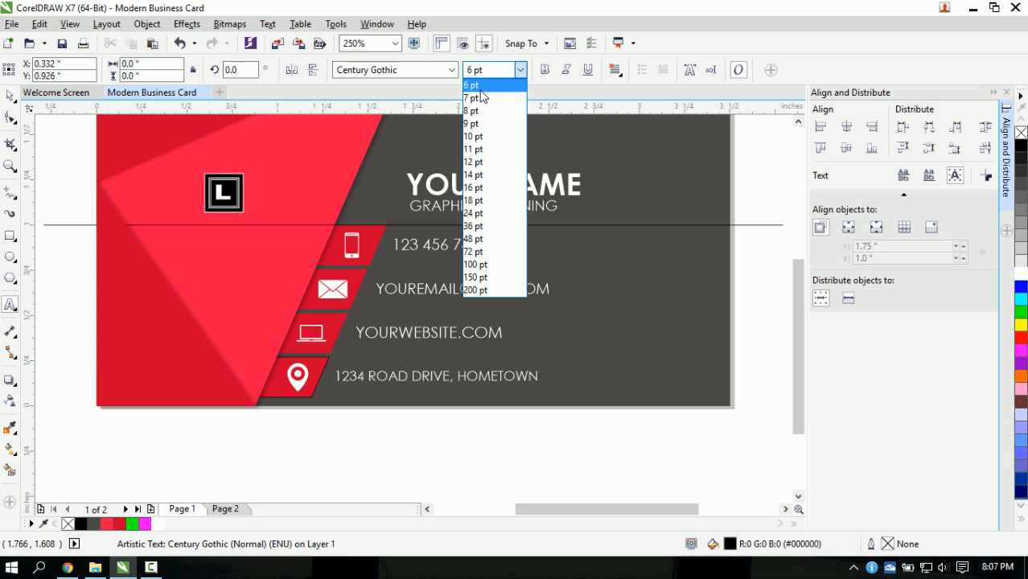
pyautogui.click(474, 136)
# - Type COMPANY, make it bold and white, and centre it beneath the logo
pyautogui.write('compa')
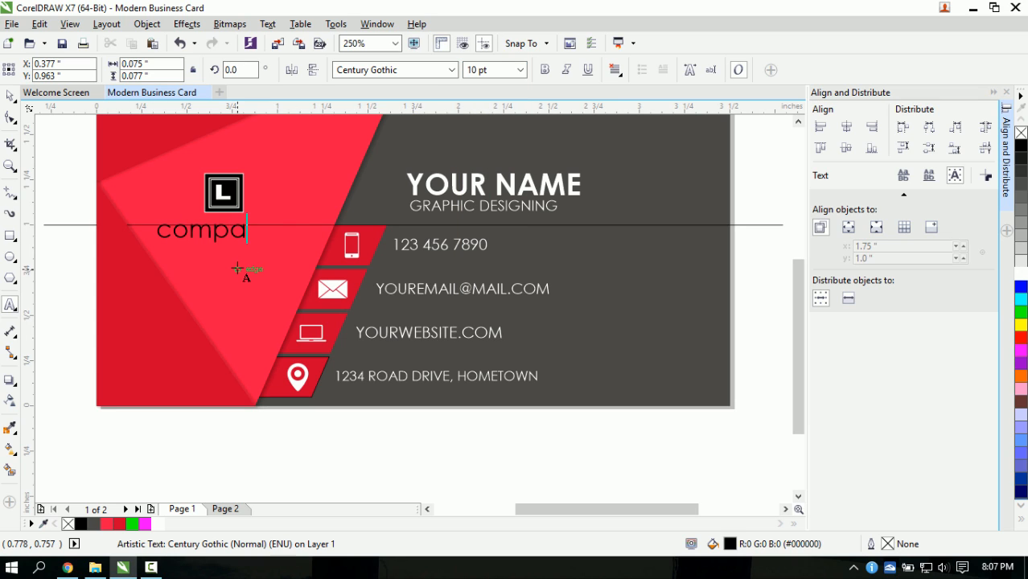
pyautogui.press('BackSpace')
pyautogui.press('BackSpace')
pyautogui.press('BackSpace')
pyautogui.press('BackSpace')
pyautogui.press('BackSpace')
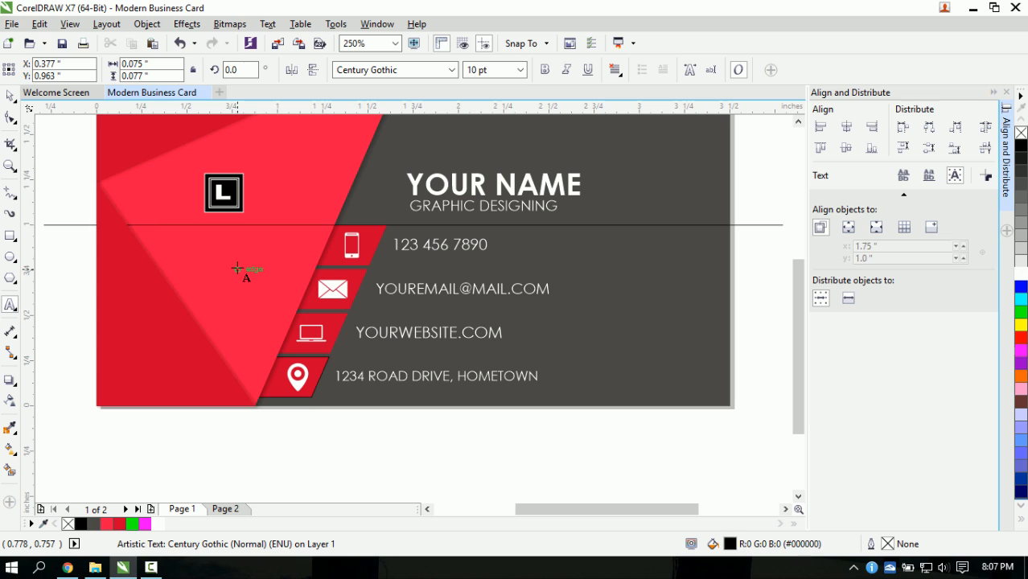
pyautogui.write('COMPANY')
pyautogui.click(10, 95)
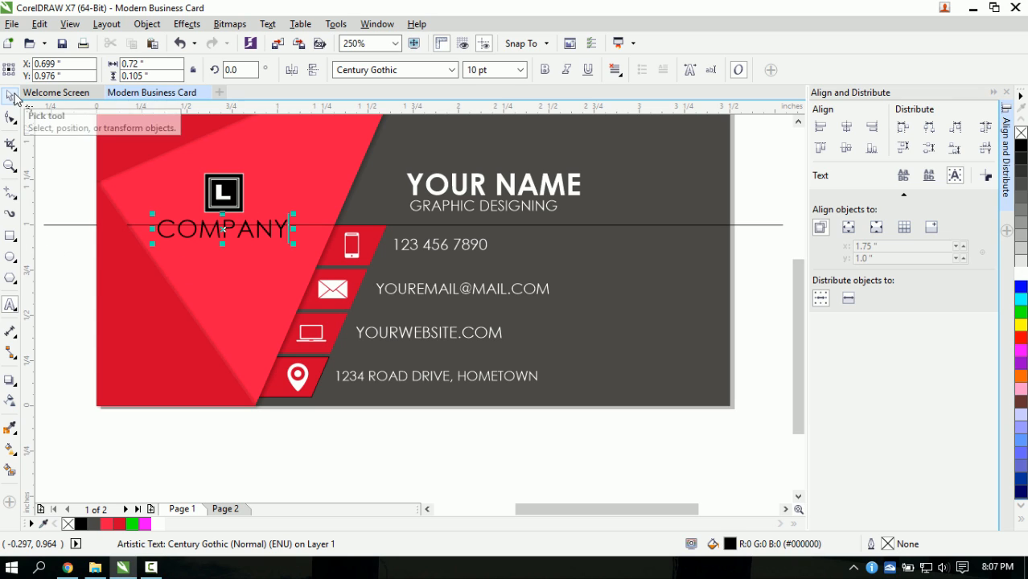
pyautogui.click(545, 70)
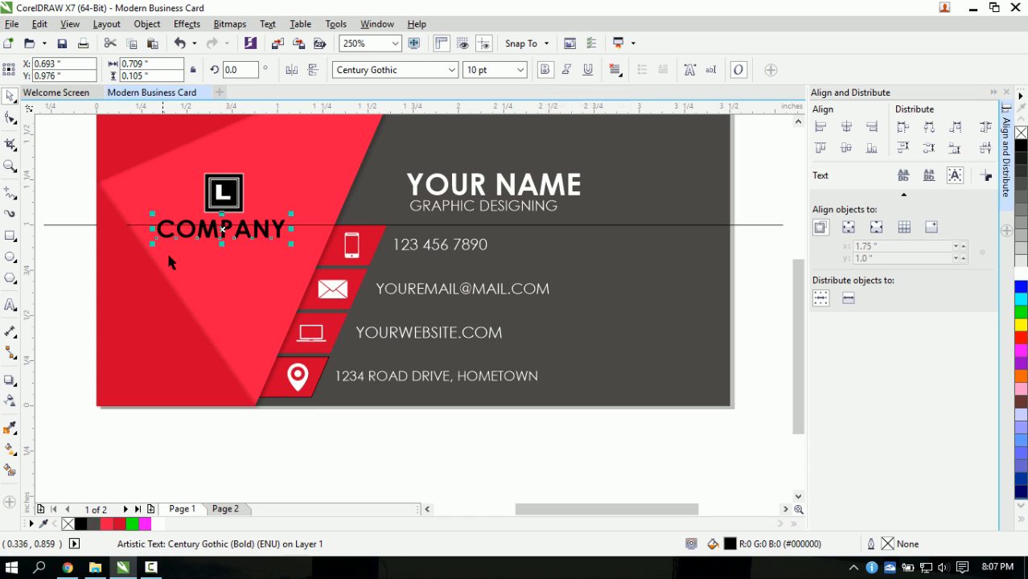
pyautogui.moveTo(222, 230)
pyautogui.mouseDown()
pyautogui.moveTo(233, 229)
pyautogui.moveTo(223, 224)
pyautogui.mouseUp()
pyautogui.click(1020, 261)
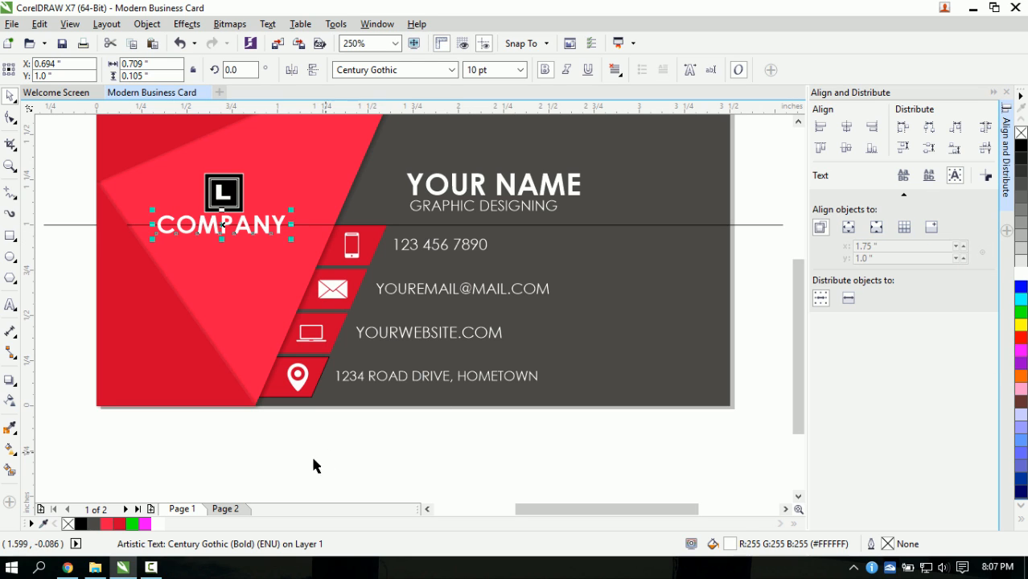
pyautogui.click(307, 431)
pyautogui.scroll(-2, 309, 289)
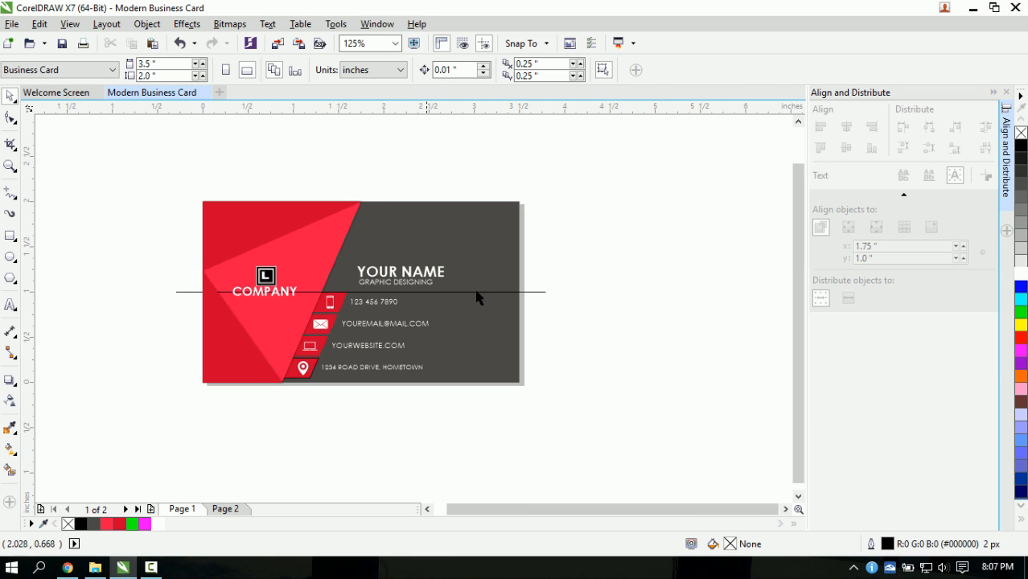
# - Delete the horizontal guideline across the card front
pyautogui.click(539, 292)
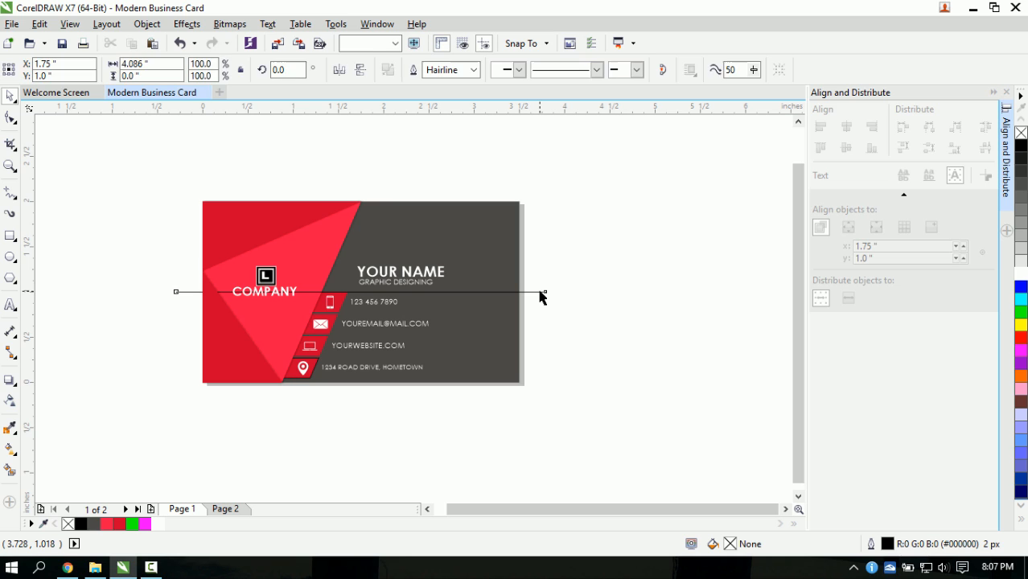
pyautogui.press('Delete')
pyautogui.scroll(2, 310, 345)
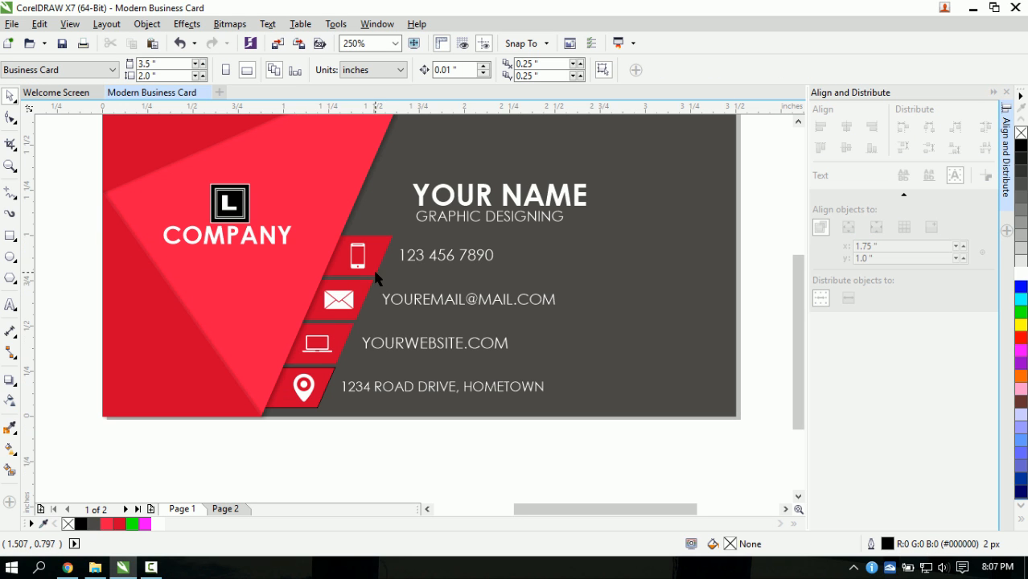
pyautogui.scroll(-2, 384, 298)
pyautogui.scroll(2, 408, 293)
pyautogui.scroll(-2, 362, 289)
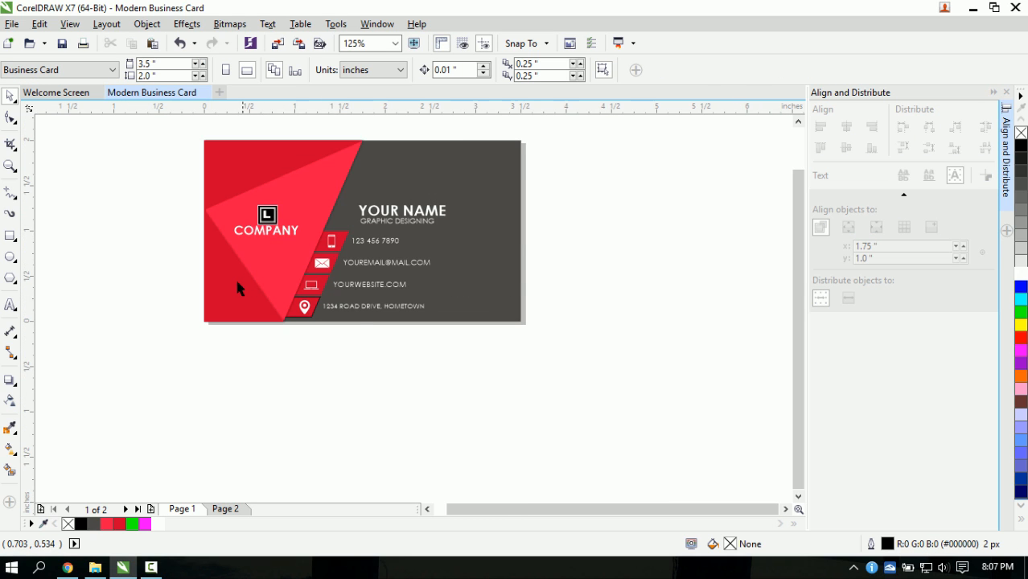
pyautogui.scroll(2, 241, 273)
pyautogui.scroll(-2, 245, 259)
# - Select the dark red triangle on the card's left
pyautogui.click(240, 256)
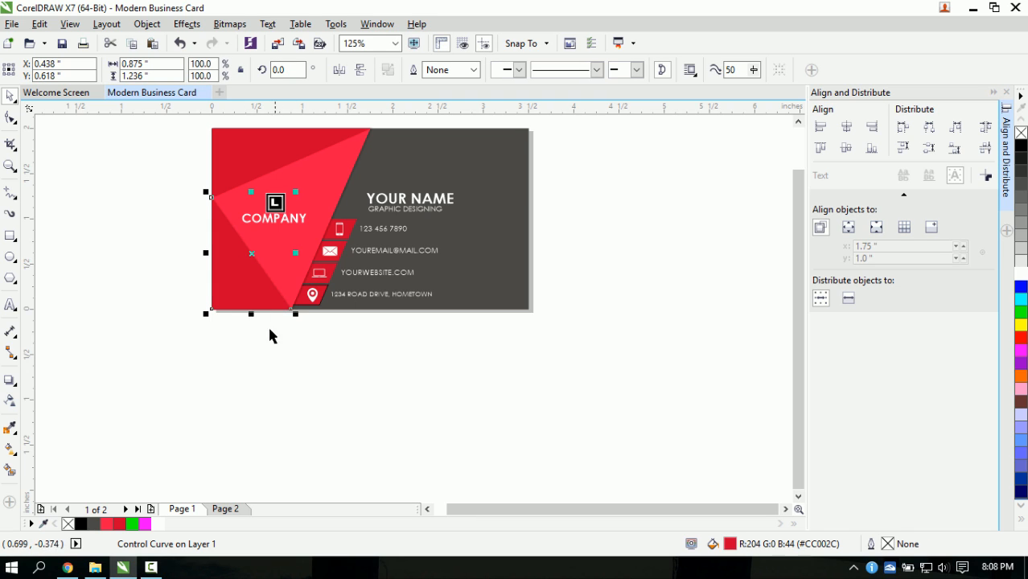
pyautogui.scroll(2, 252, 306)
pyautogui.scroll(-2, 246, 291)
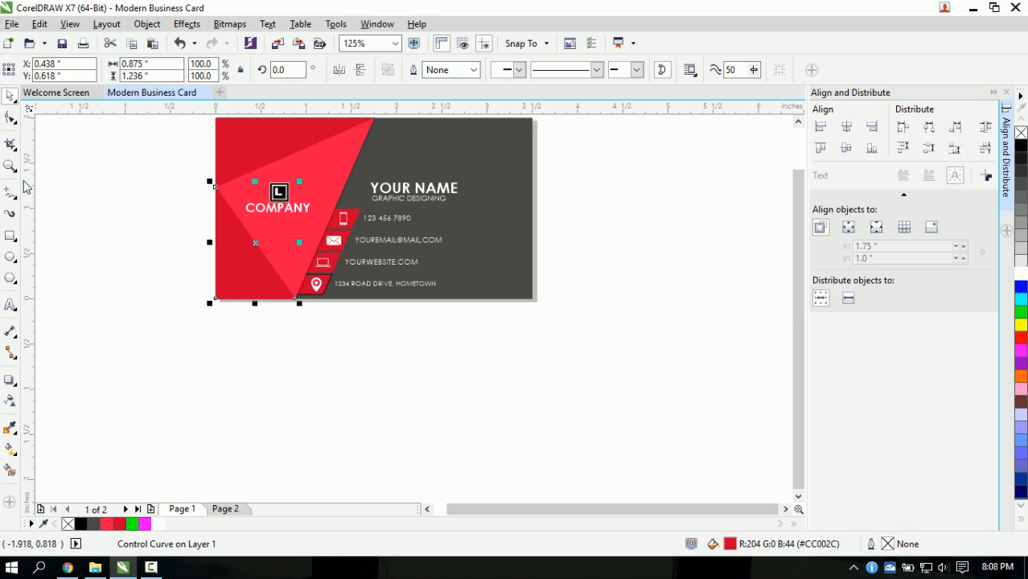
# - Narrow the dark red triangle by dragging its bottom node left with the Shape tool
pyautogui.click(11, 119)
pyautogui.scroll(1, 246, 266)
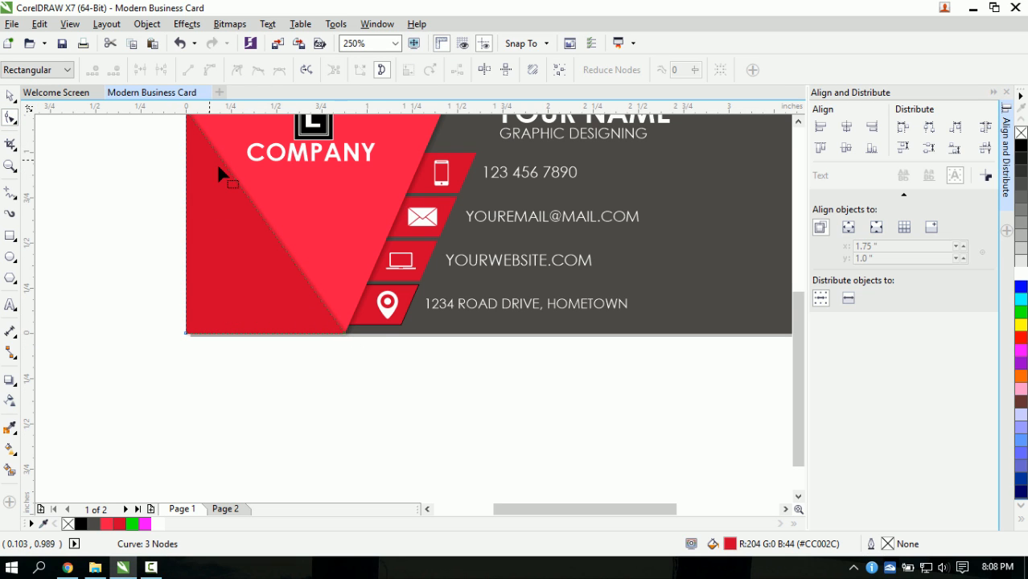
pyautogui.scroll(-1, 219, 163)
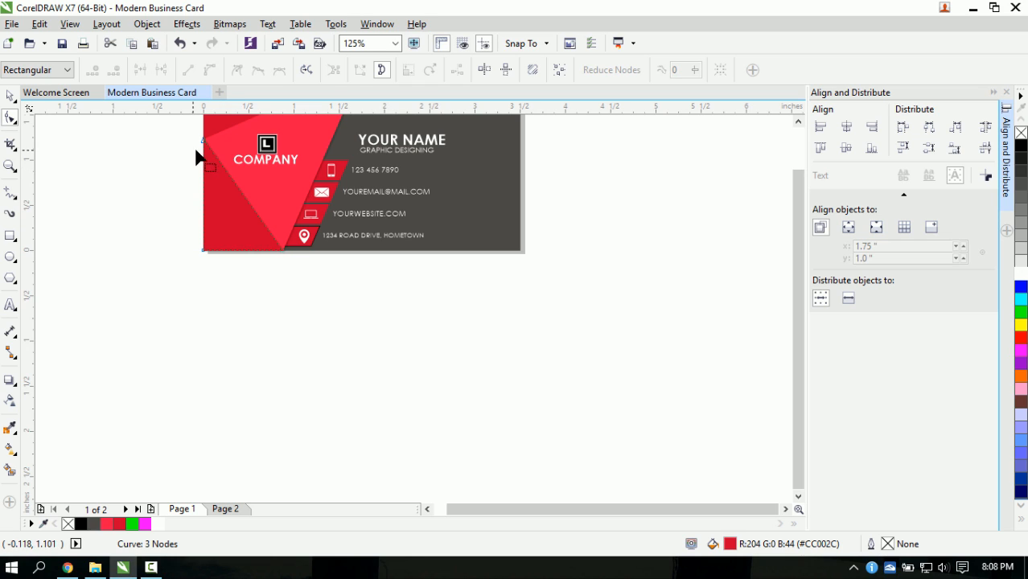
pyautogui.moveTo(286, 250); pyautogui.dragTo(256, 250)
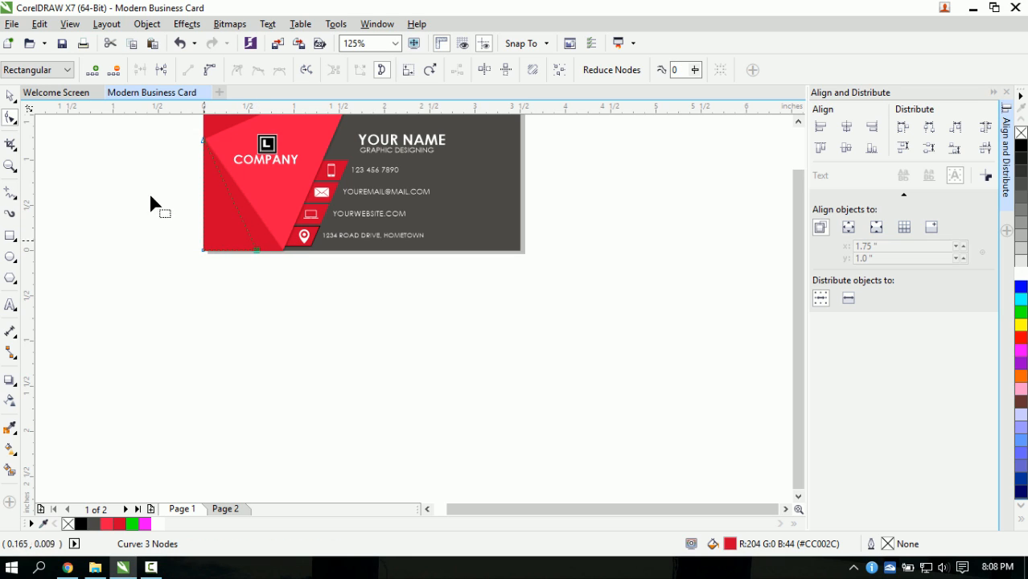
pyautogui.click(10, 97)
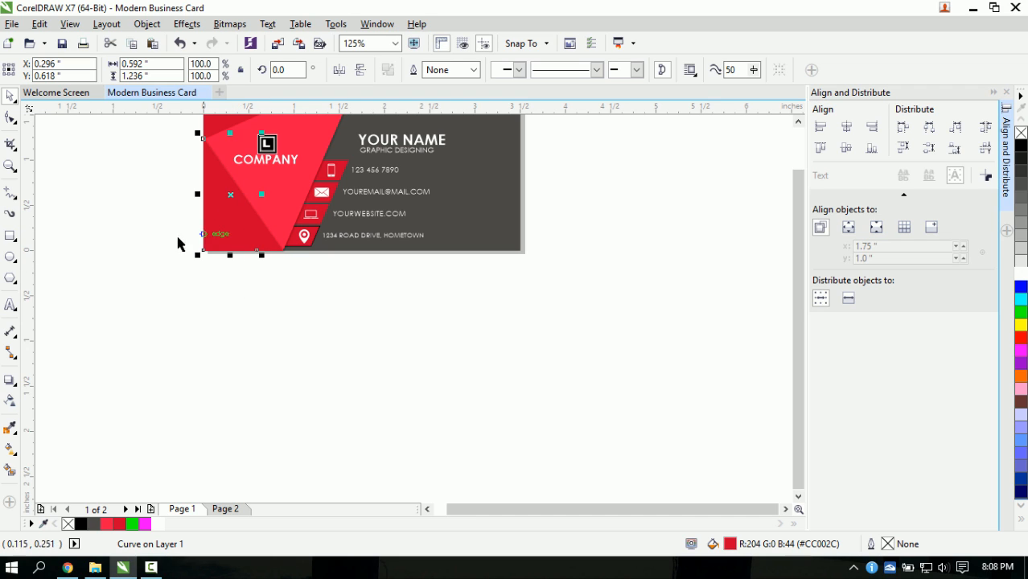
# - Add a Flat Top Right drop shadow to the left triangle, offset about 0.012 inch
pyautogui.click(8, 382)
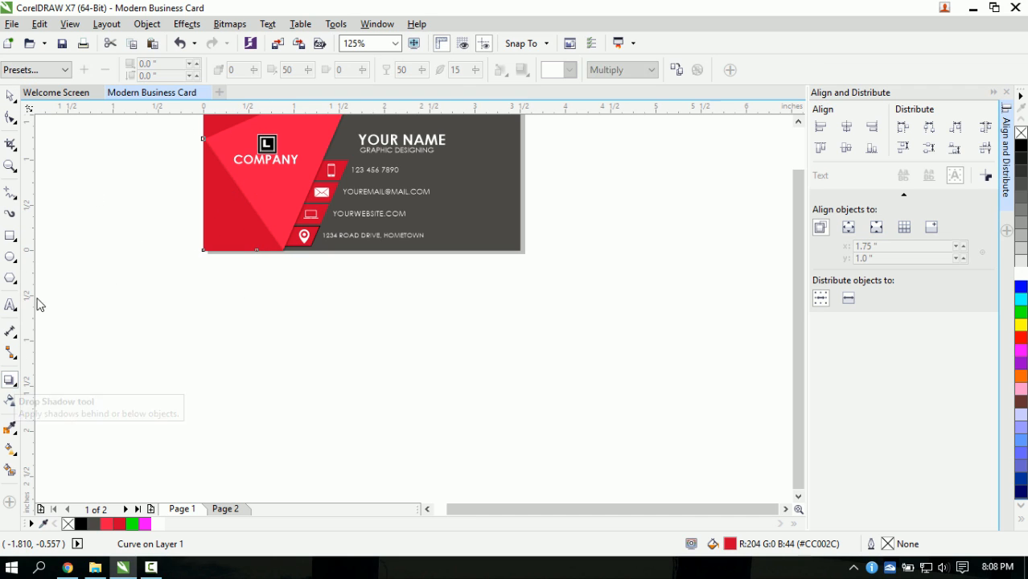
pyautogui.click(49, 70)
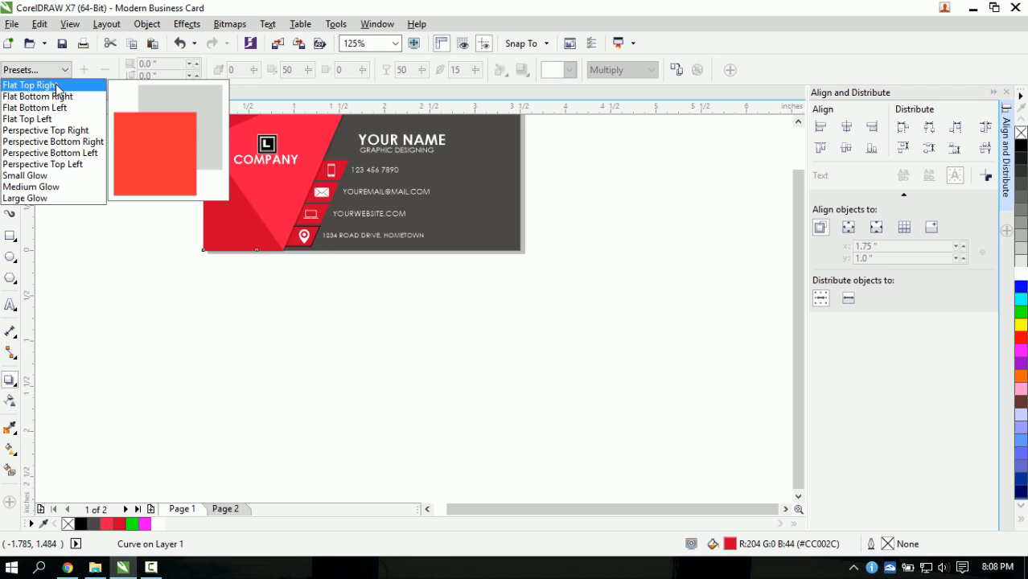
pyautogui.click(57, 85)
pyautogui.scroll(-2, 284, 156)
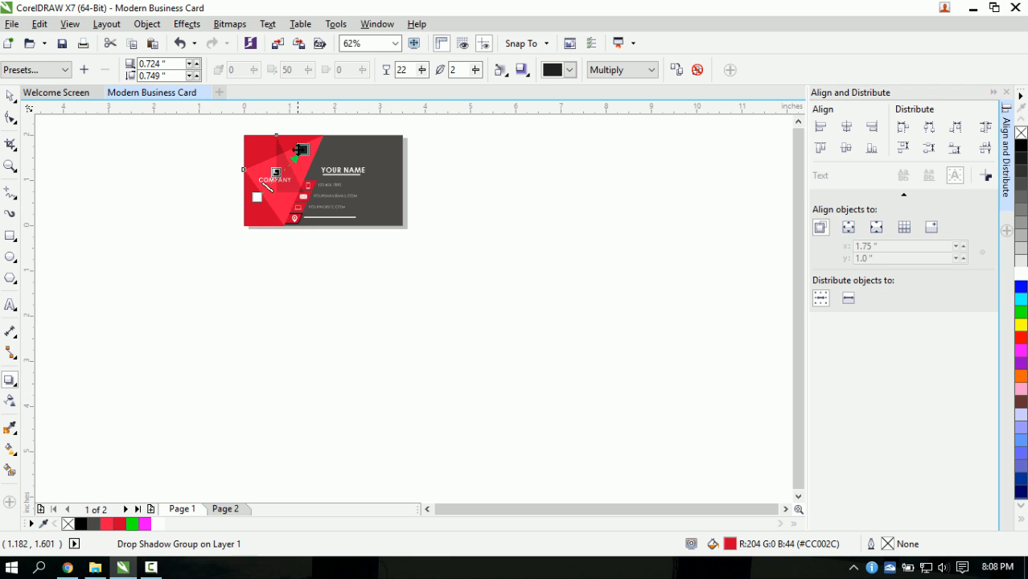
pyautogui.moveTo(303, 149); pyautogui.dragTo(334, 181)
pyautogui.scroll(1, 251, 201)
pyautogui.scroll(1, 251, 202)
pyautogui.scroll(1, 327, 190)
pyautogui.scroll(-1, 336, 180)
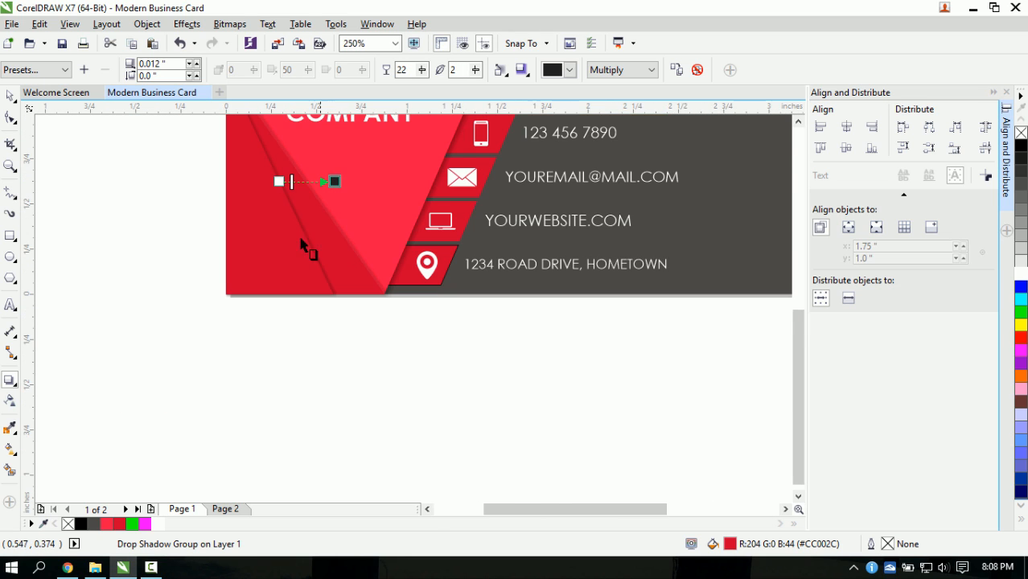
pyautogui.scroll(-1, 331, 221)
pyautogui.scroll(1, 358, 163)
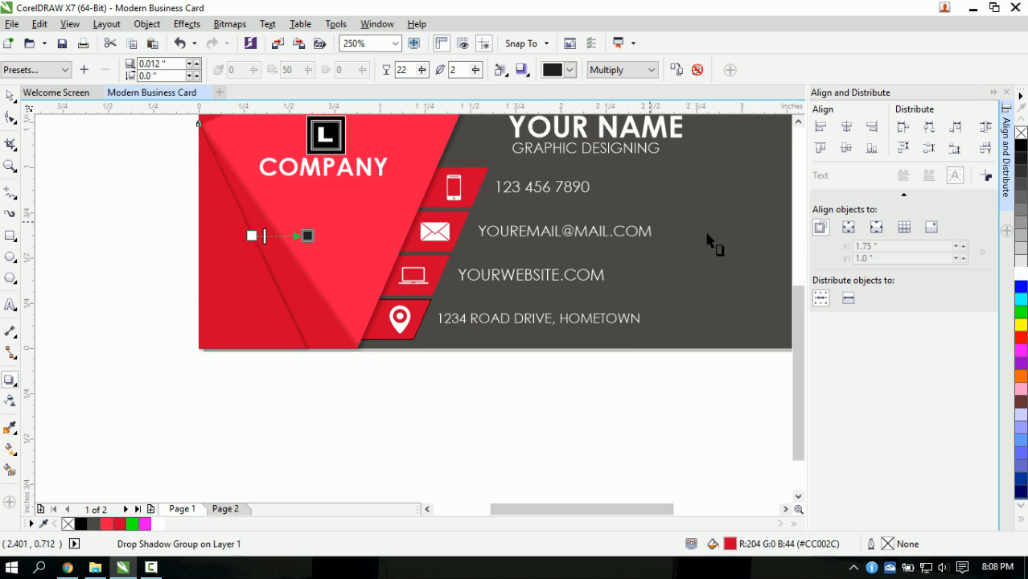
pyautogui.moveTo(795, 308); pyautogui.dragTo(727, 234)
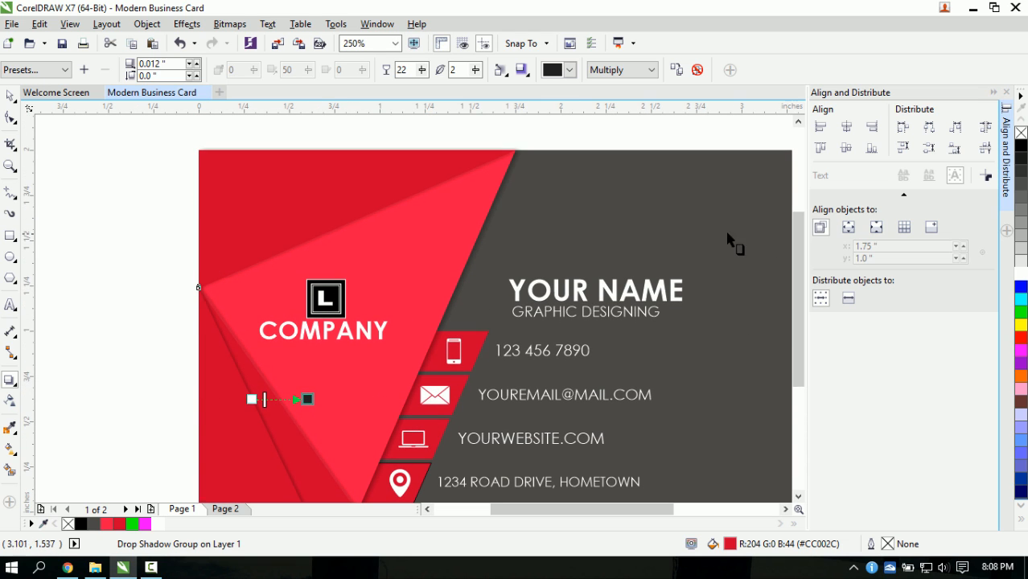
pyautogui.click(9, 95)
pyautogui.click(320, 214)
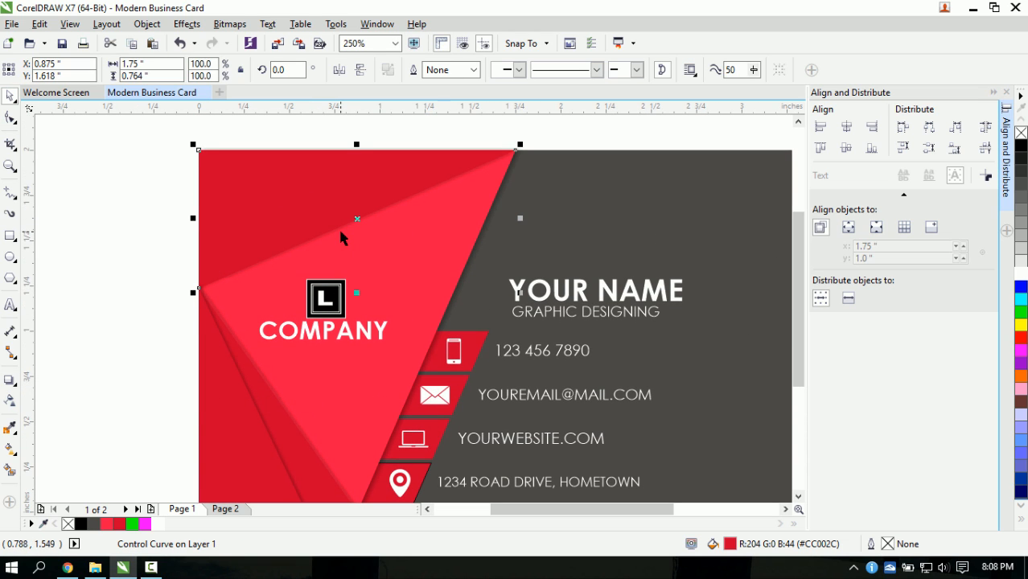
# - Move the bright red triangle's top point left, then undo an unwanted shadow preset
pyautogui.click(9, 119)
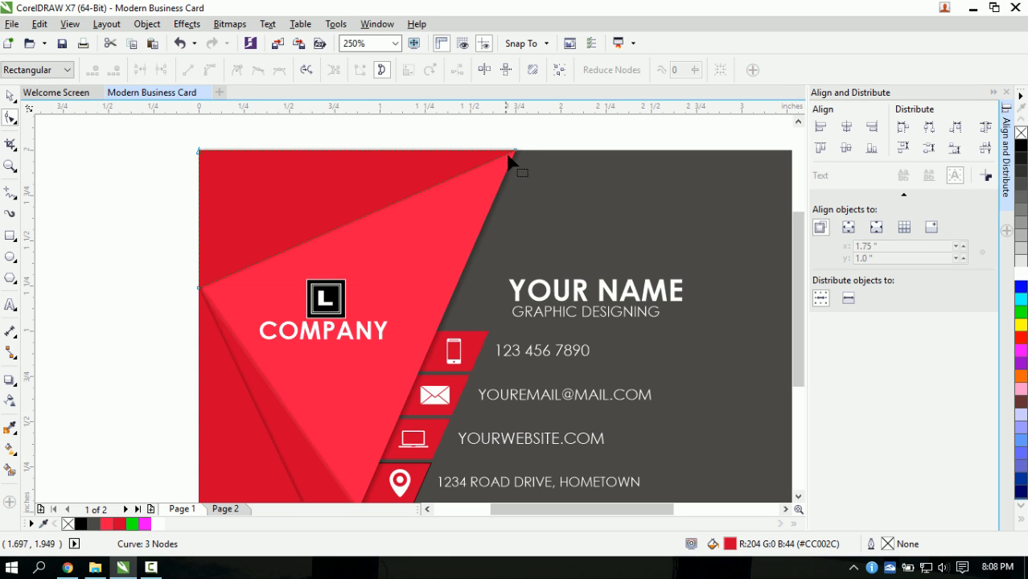
pyautogui.moveTo(507, 155); pyautogui.dragTo(406, 152)
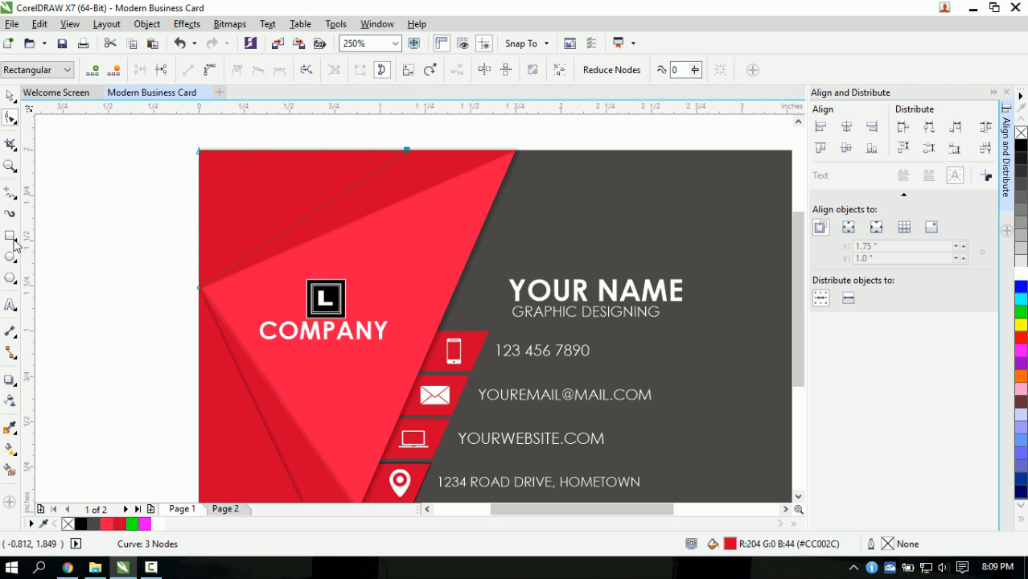
pyautogui.click(9, 379)
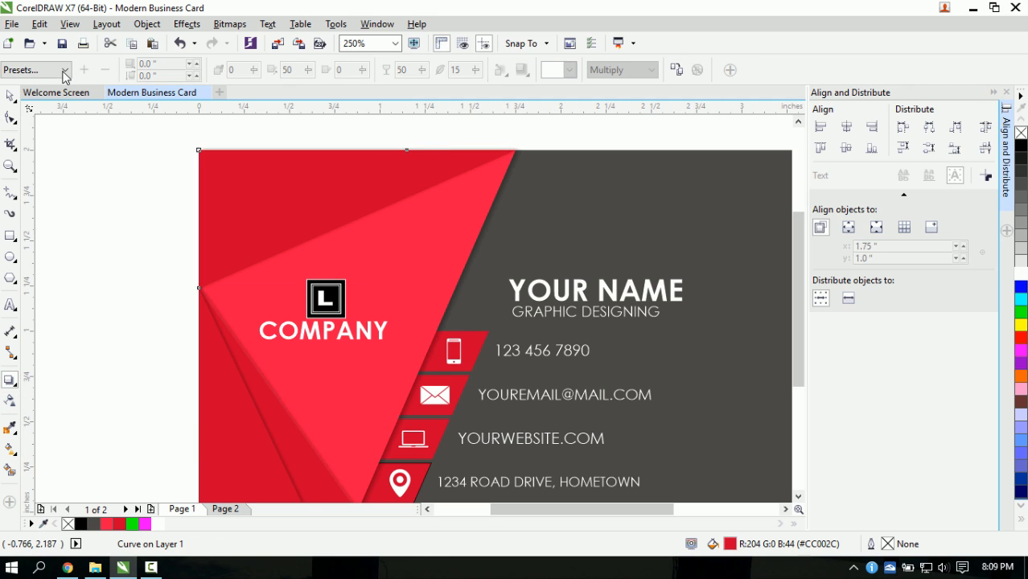
pyautogui.click(64, 70)
pyautogui.click(66, 85)
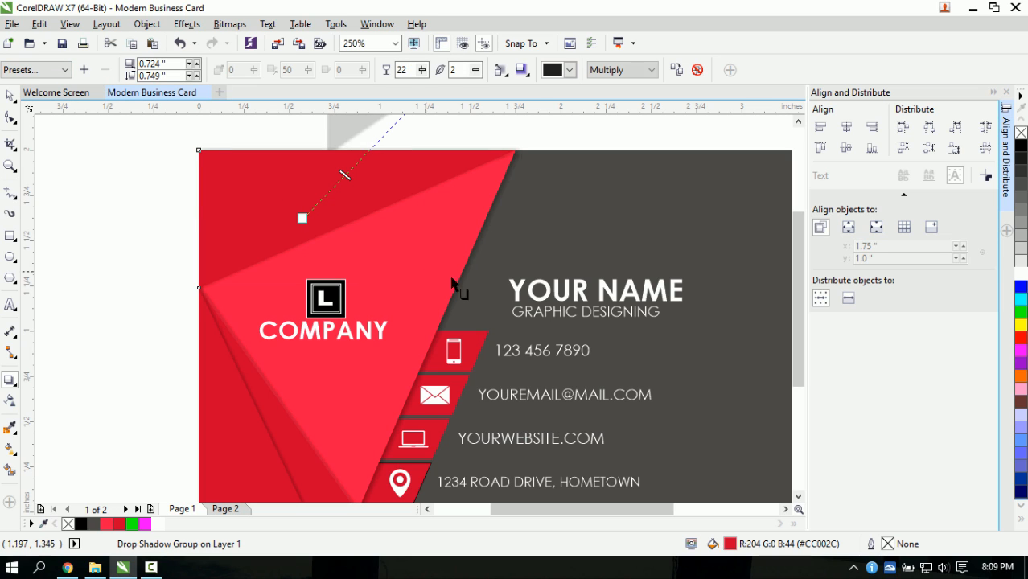
pyautogui.hotkey('ctrl', 'z')
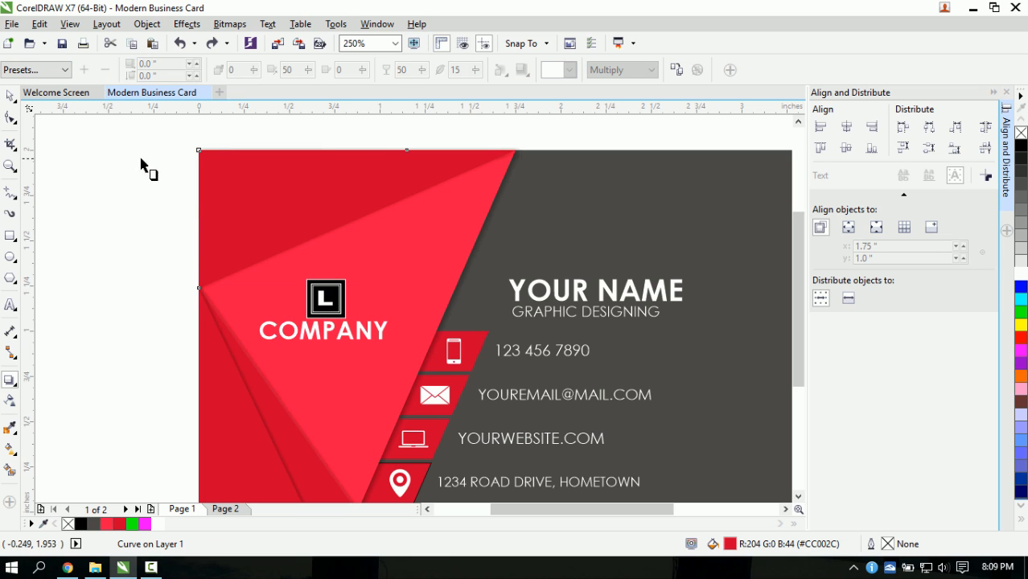
# - Apply a Flat Bottom Right shadow to the red triangle, offset 0.018 by -0.013 inch
pyautogui.click(55, 72)
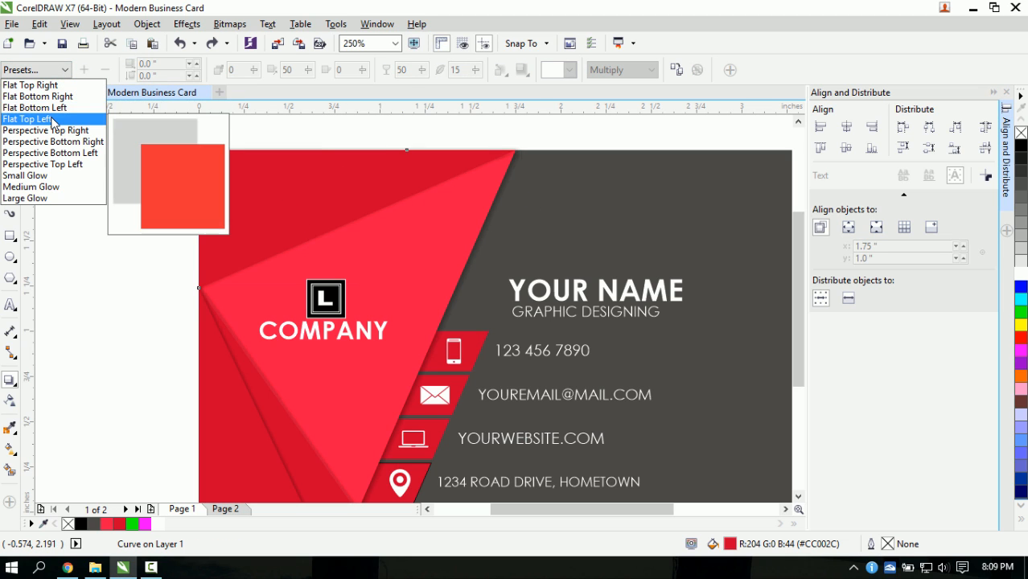
pyautogui.click(38, 96)
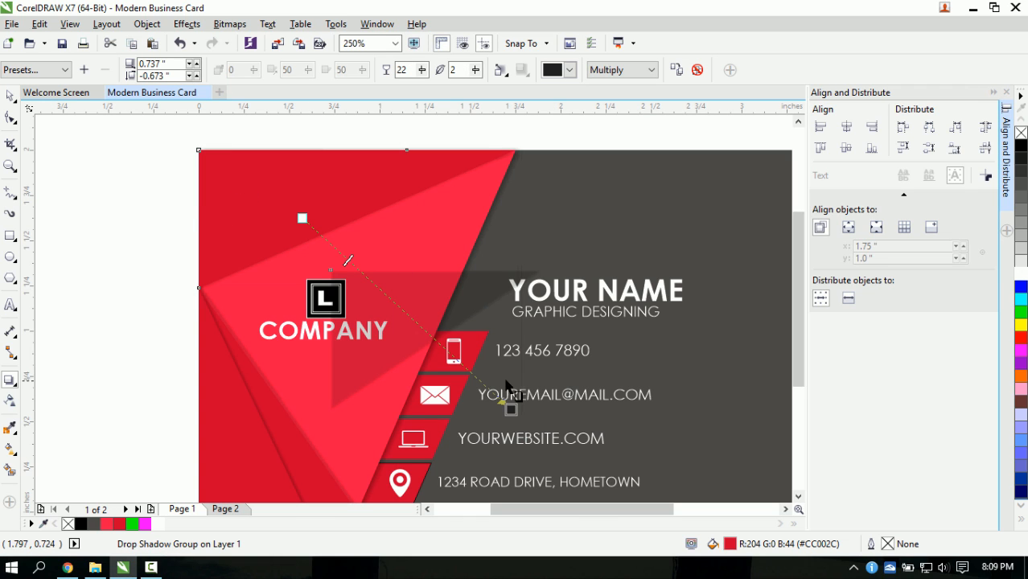
pyautogui.moveTo(507, 406); pyautogui.dragTo(402, 290)
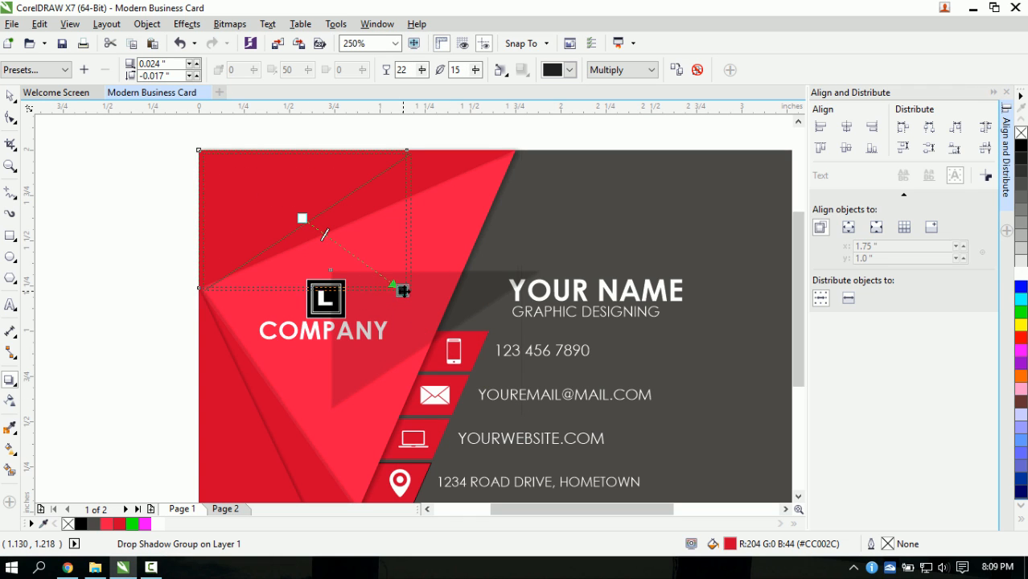
pyautogui.scroll(2, 405, 293)
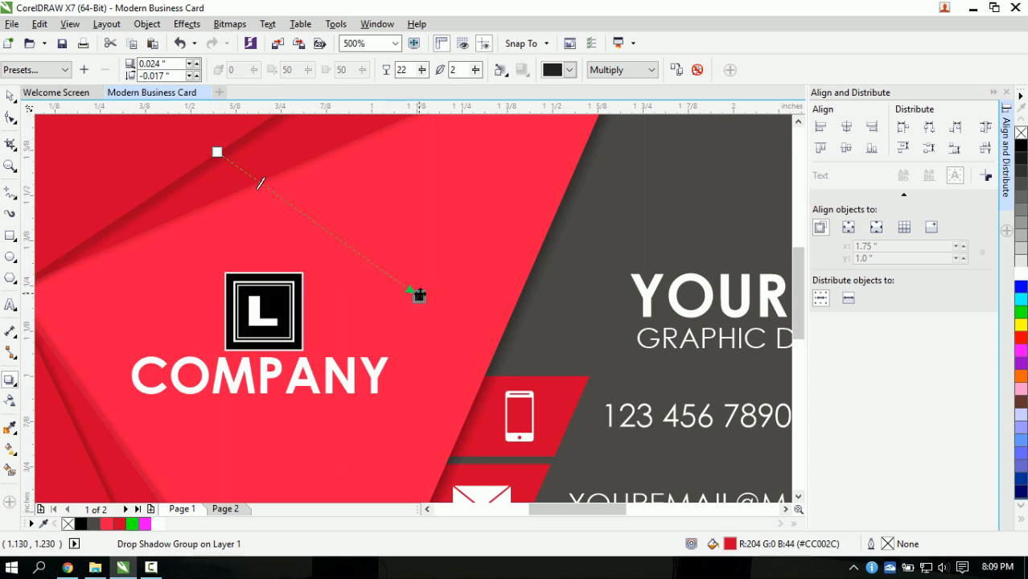
pyautogui.moveTo(417, 297); pyautogui.dragTo(409, 292)
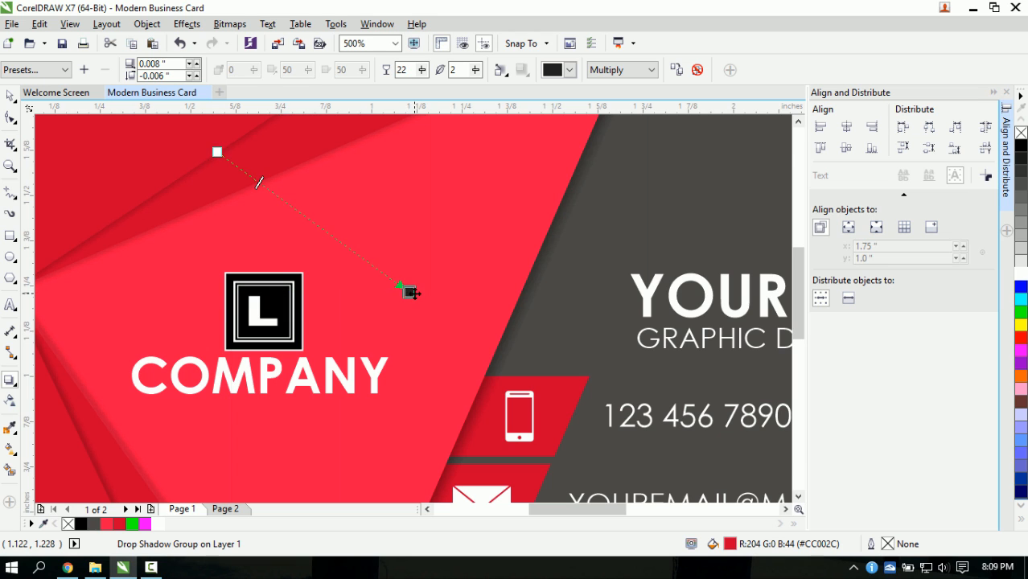
pyautogui.scroll(-4, 406, 292)
pyautogui.scroll(2, 396, 294)
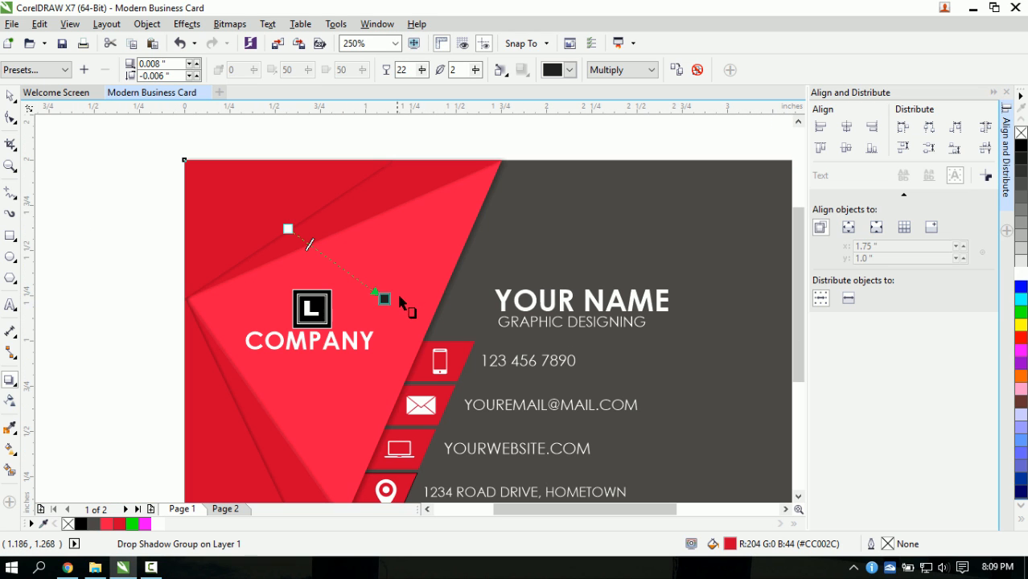
pyautogui.moveTo(384, 298); pyautogui.dragTo(385, 296)
pyautogui.scroll(-2, 345, 270)
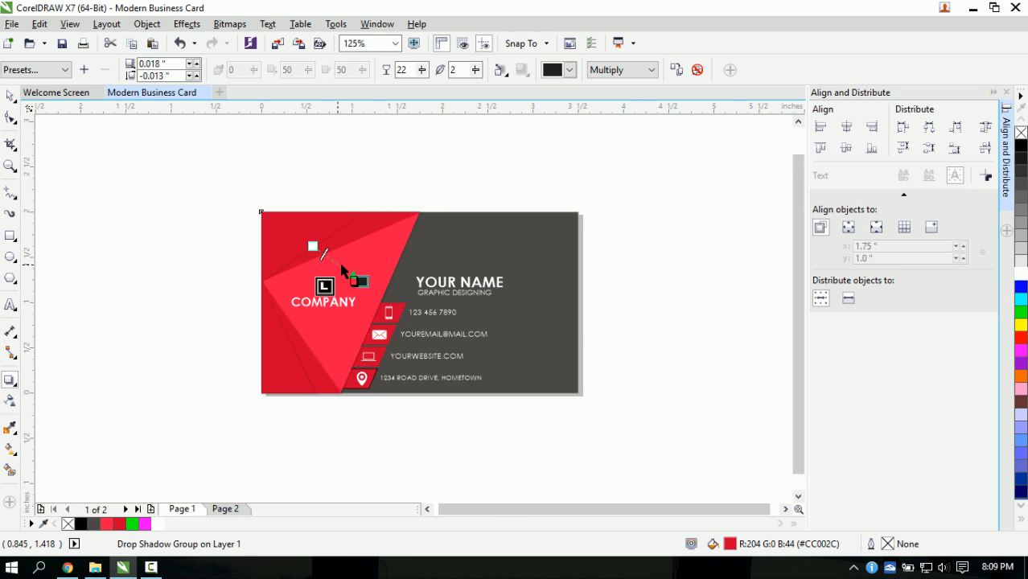
pyautogui.click(10, 95)
pyautogui.click(252, 299)
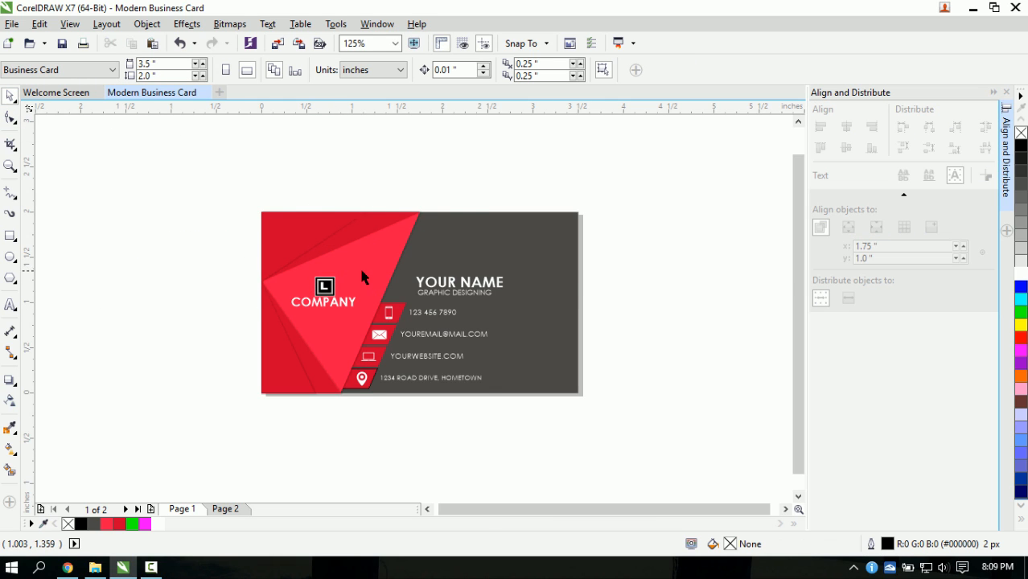
pyautogui.scroll(2, 361, 266)
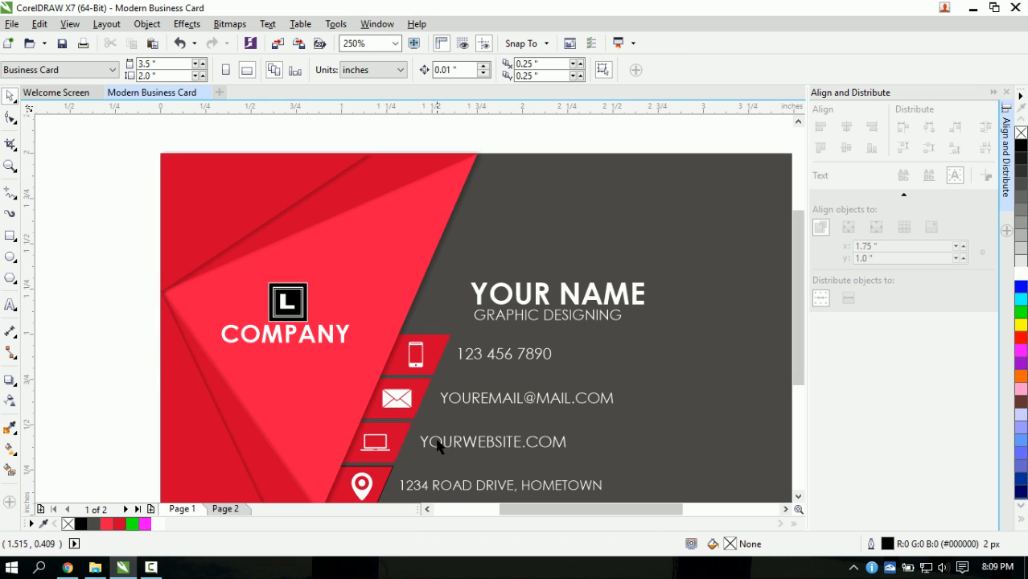
pyautogui.scroll(-2, 454, 441)
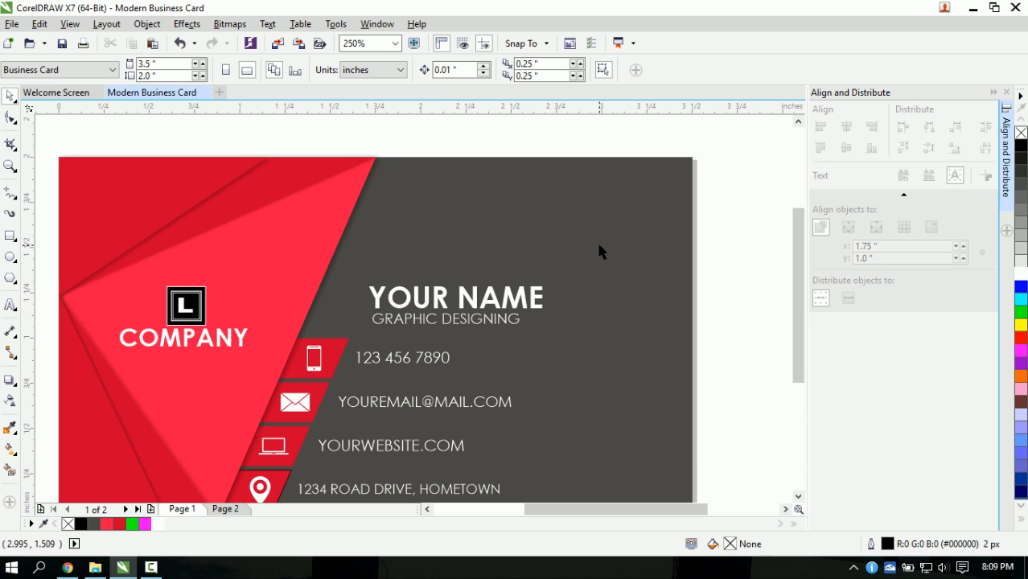
# - Unlock all objects on the card
pyautogui.click(147, 24)
pyautogui.moveTo(259, 318)
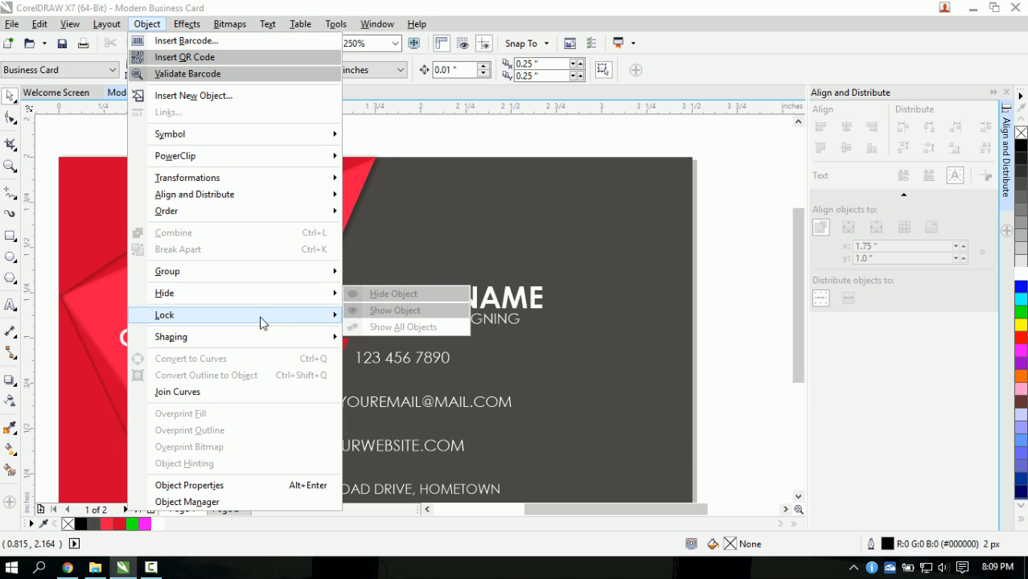
pyautogui.click(386, 351)
# - Change the background rectangle's fill from #4A4947 to a darker #2B2B2B
pyautogui.click(391, 348)
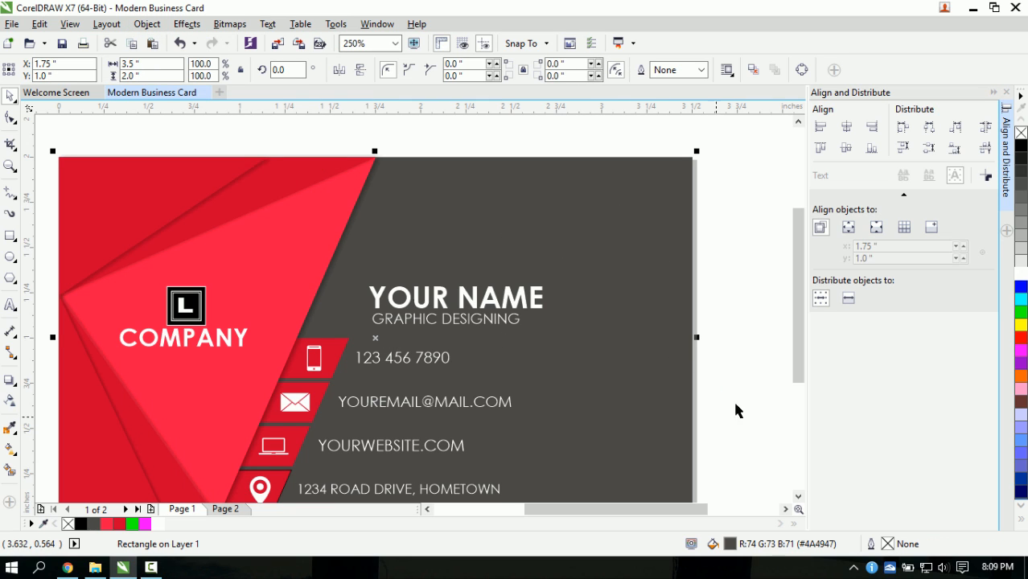
pyautogui.moveTo(798, 349); pyautogui.dragTo(799, 375)
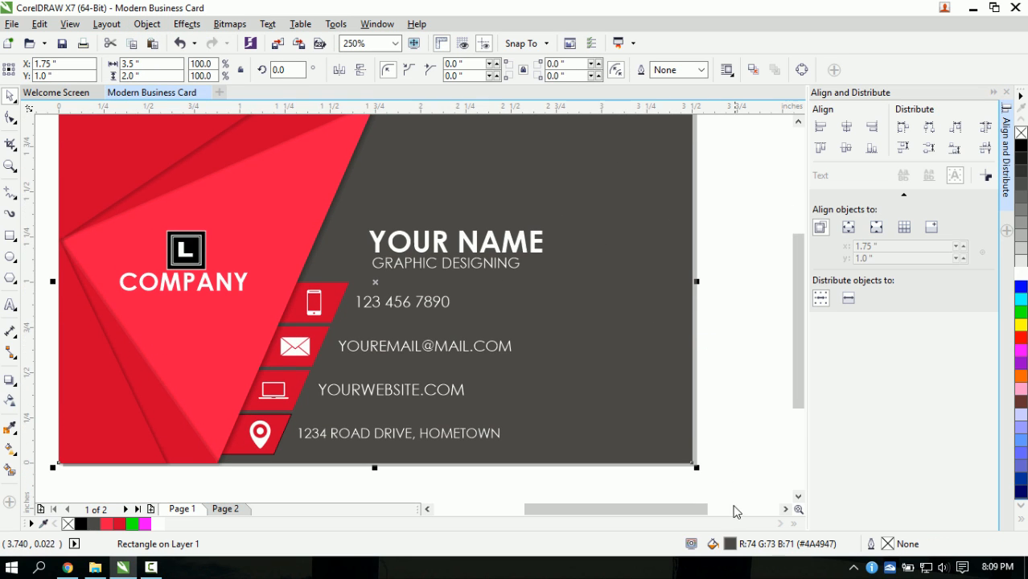
pyautogui.doubleClick(713, 543)
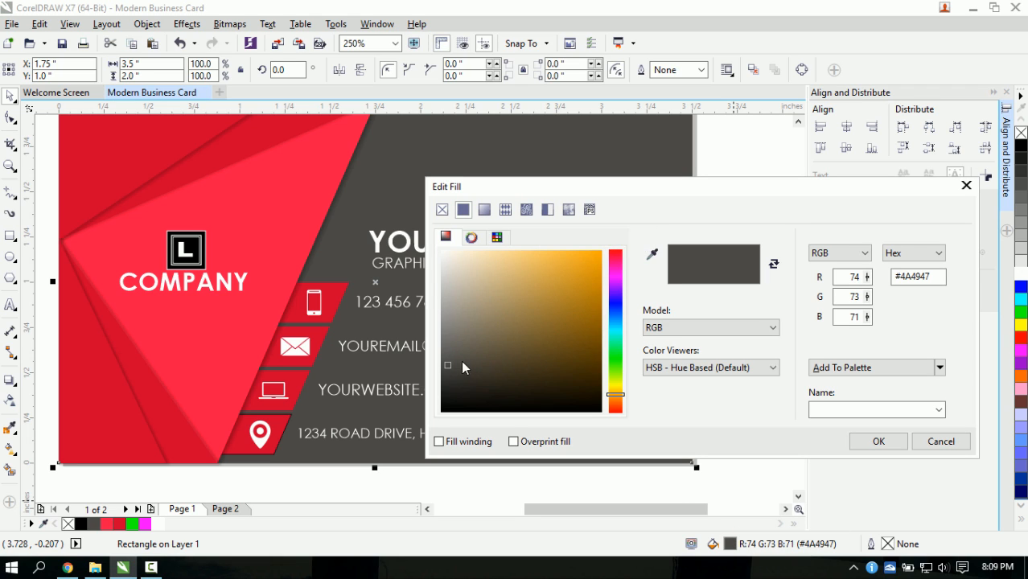
pyautogui.moveTo(449, 366); pyautogui.dragTo(441, 383)
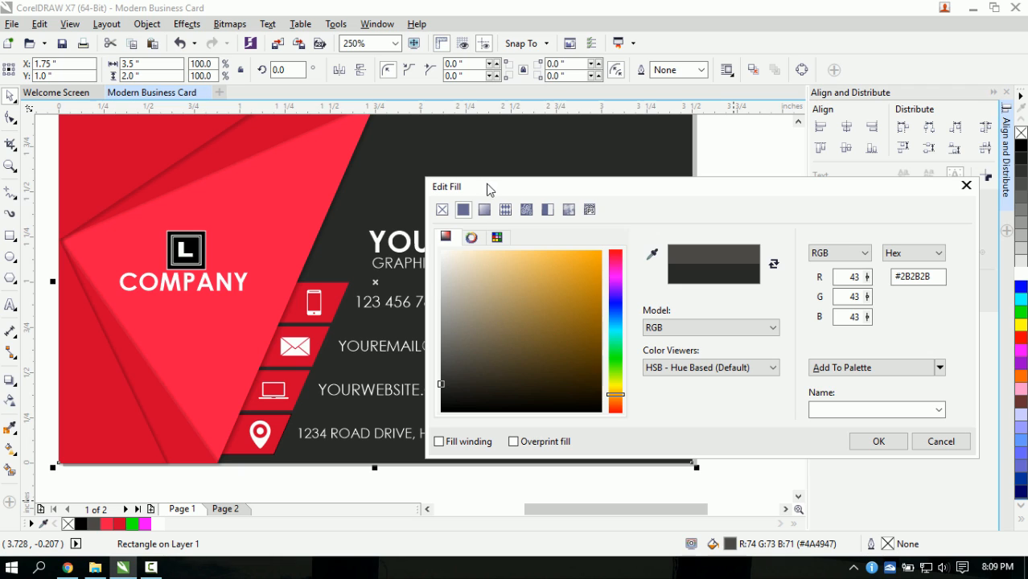
pyautogui.moveTo(497, 193); pyautogui.dragTo(464, 244)
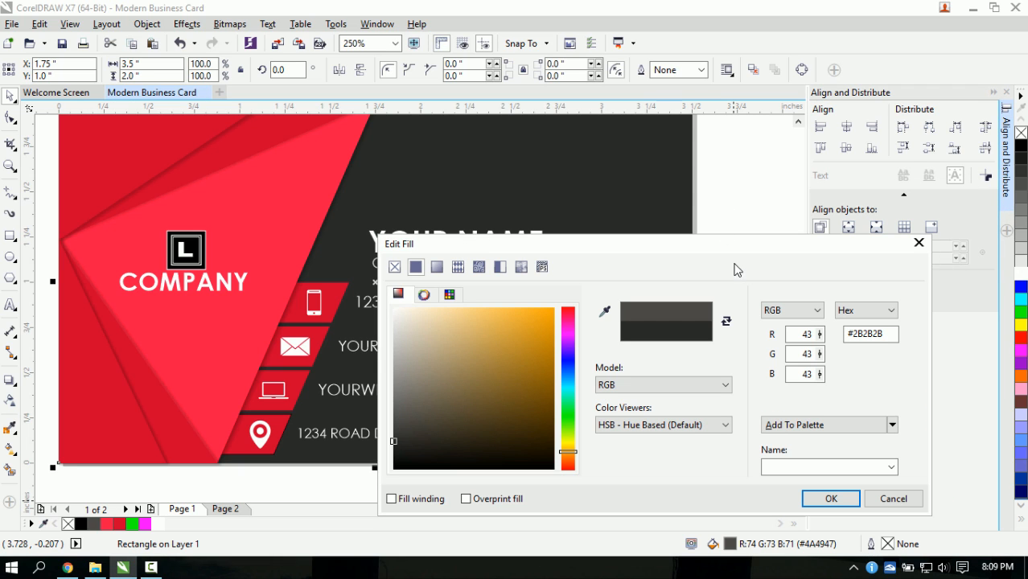
pyautogui.moveTo(882, 335); pyautogui.dragTo(858, 335)
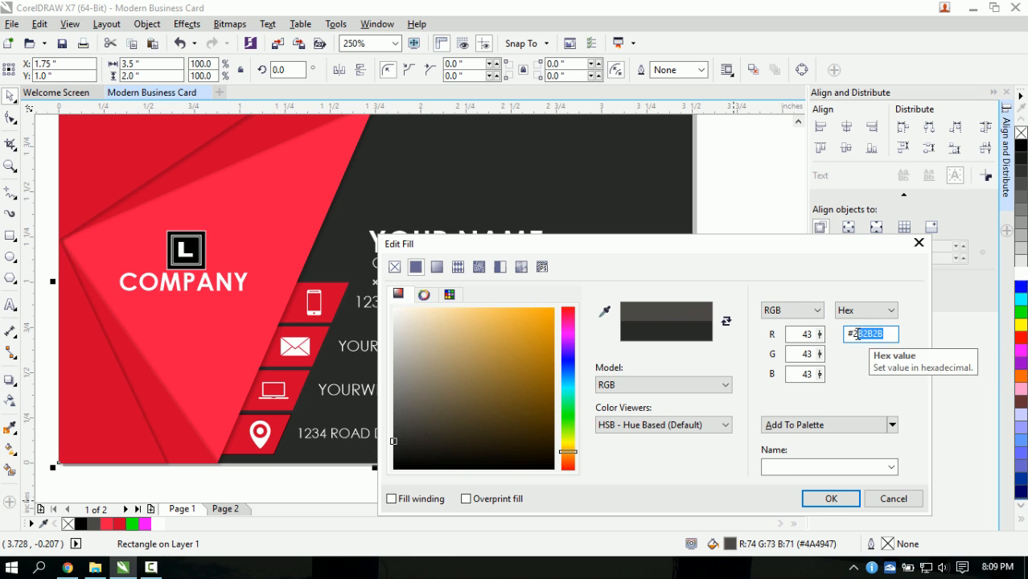
pyautogui.click(817, 499)
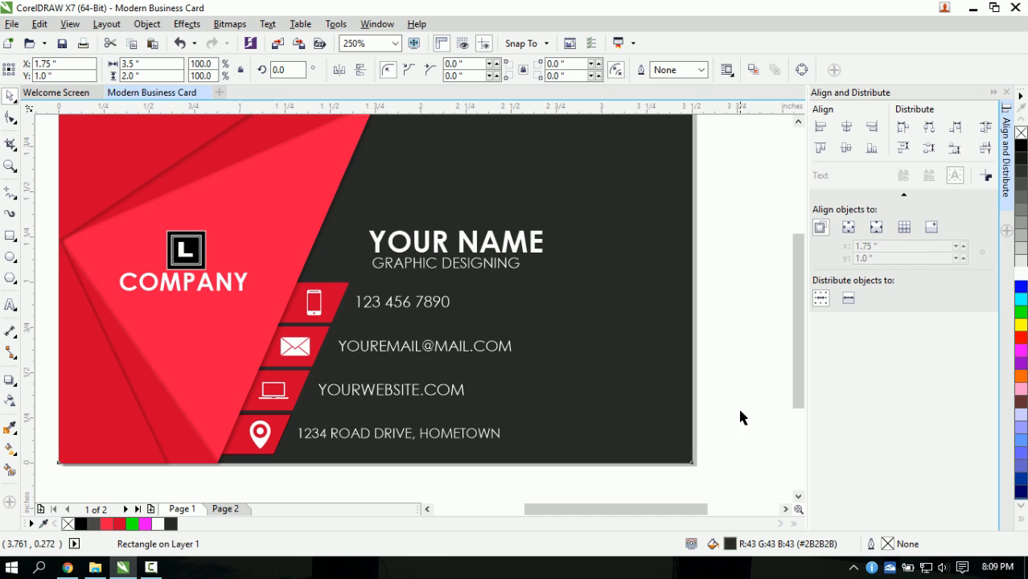
pyautogui.click(739, 408)
pyautogui.scroll(-2, 456, 314)
pyautogui.scroll(2, 442, 310)
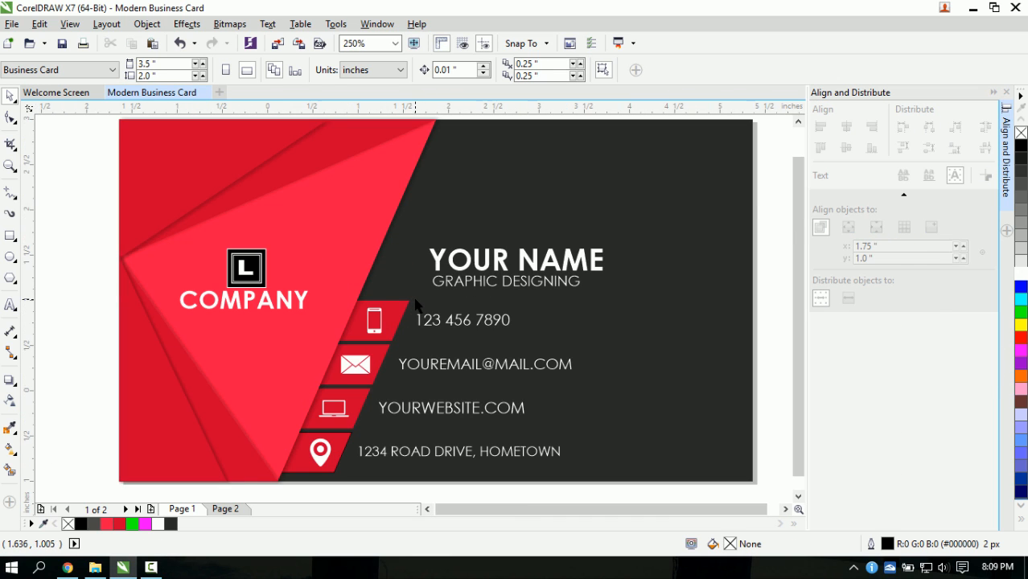
# - Select the red top-left corner shapes on Page 1, then switch to blank Page 2
pyautogui.scroll(-2, 473, 310)
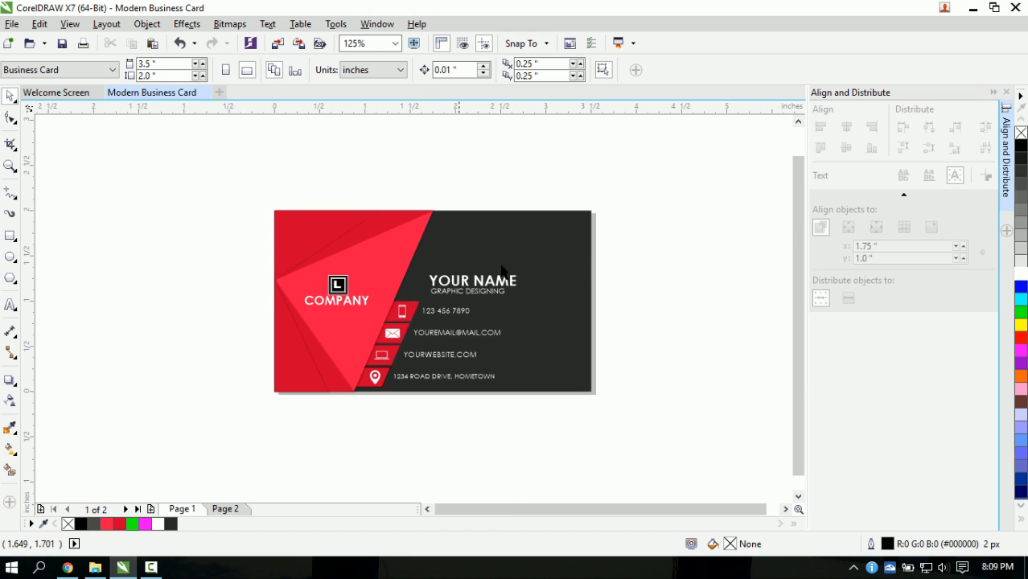
pyautogui.scroll(2, 394, 301)
pyautogui.scroll(-2, 395, 301)
pyautogui.scroll(2, 413, 319)
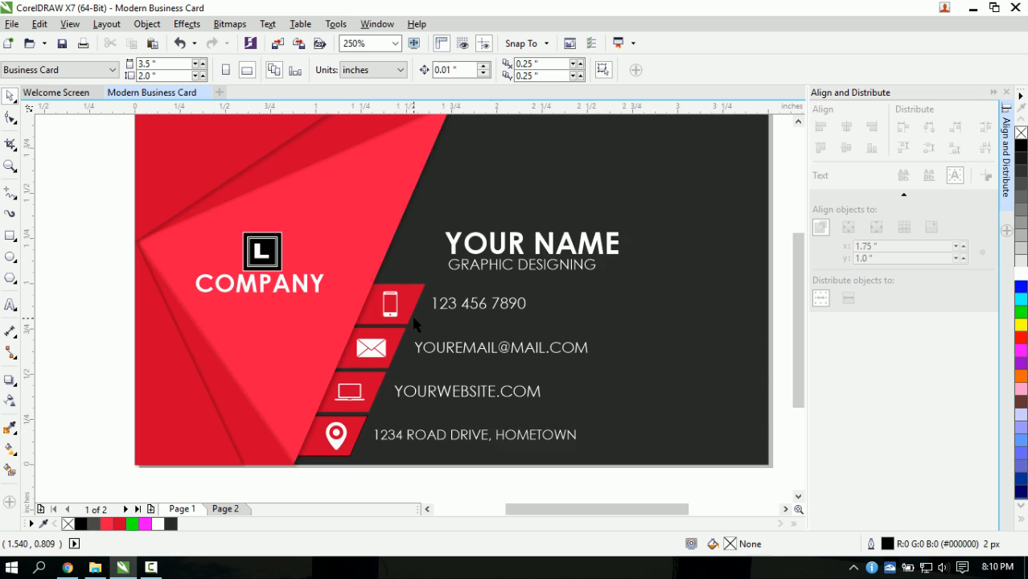
pyautogui.scroll(-2, 411, 313)
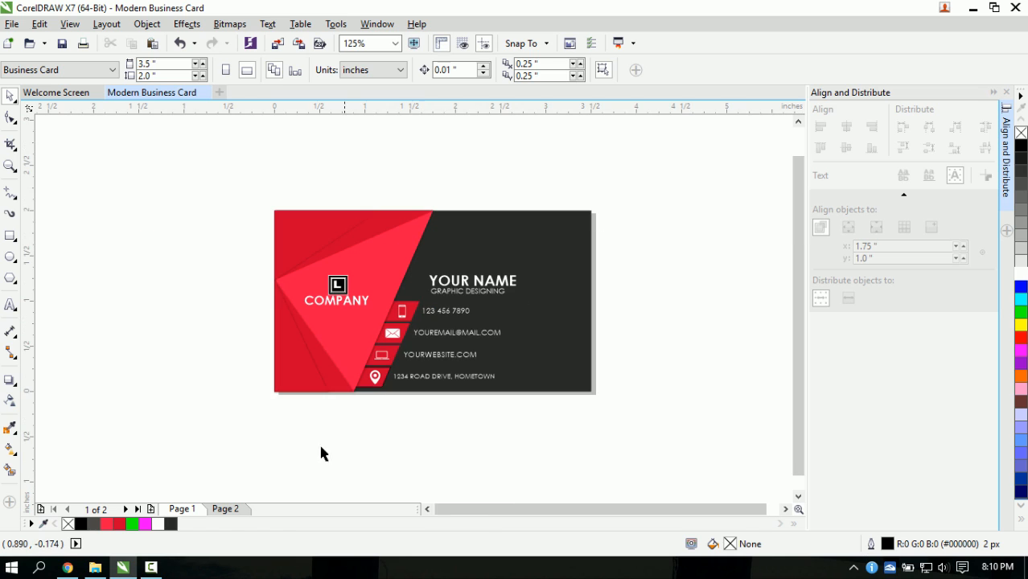
pyautogui.click(226, 511)
pyautogui.click(184, 509)
pyautogui.moveTo(216, 184); pyautogui.dragTo(504, 285)
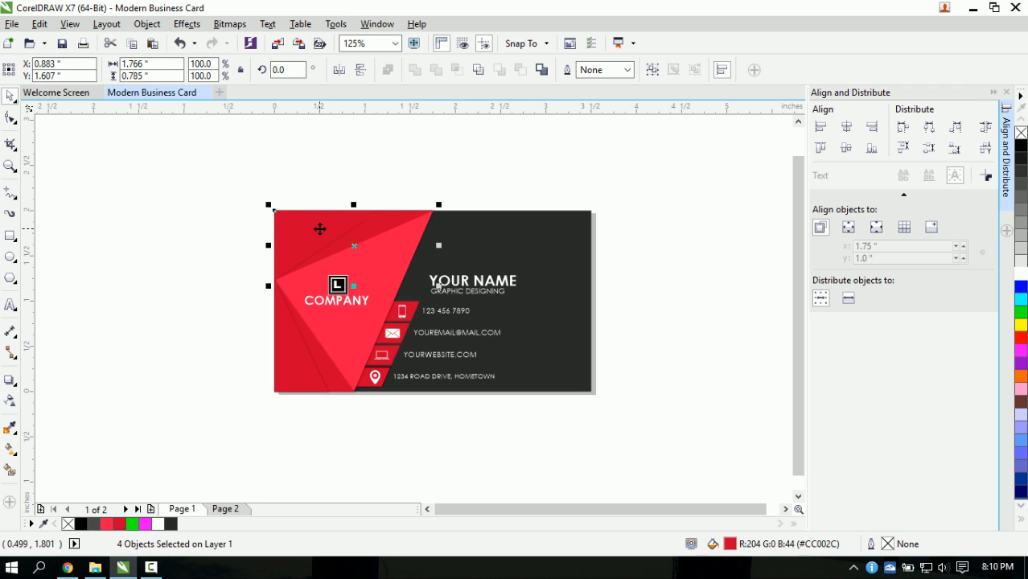
pyautogui.click(228, 509)
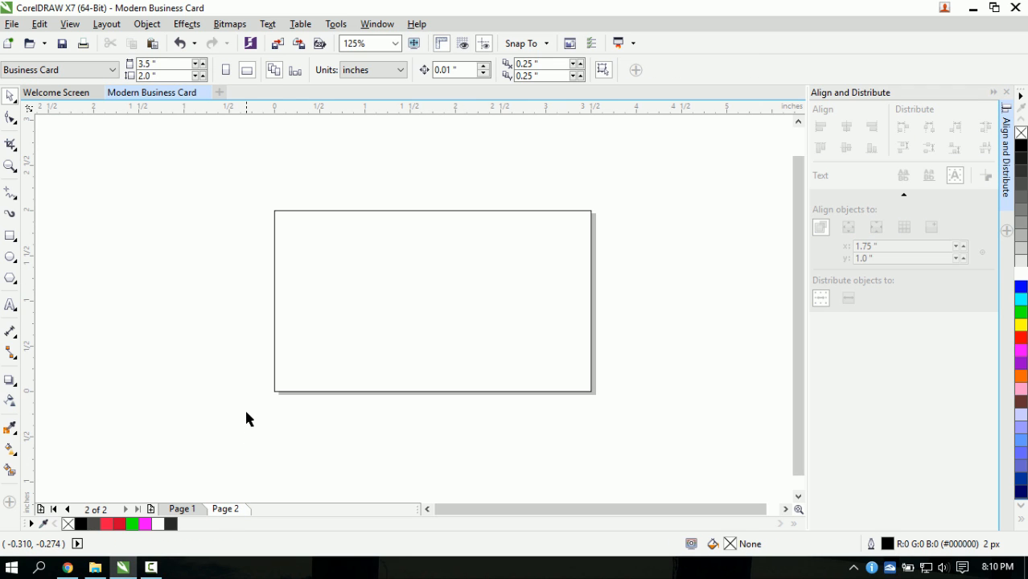
# - Paste the red corner pieces onto Page 2 and add an outline-free red strip along the bottom
pyautogui.hotkey('ctrl', 'v')
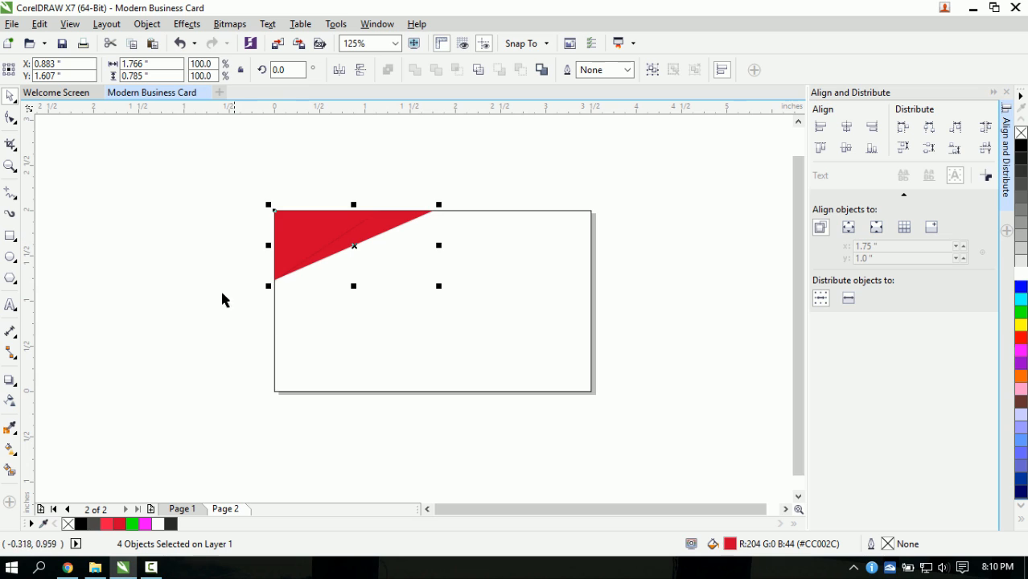
pyautogui.click(11, 236)
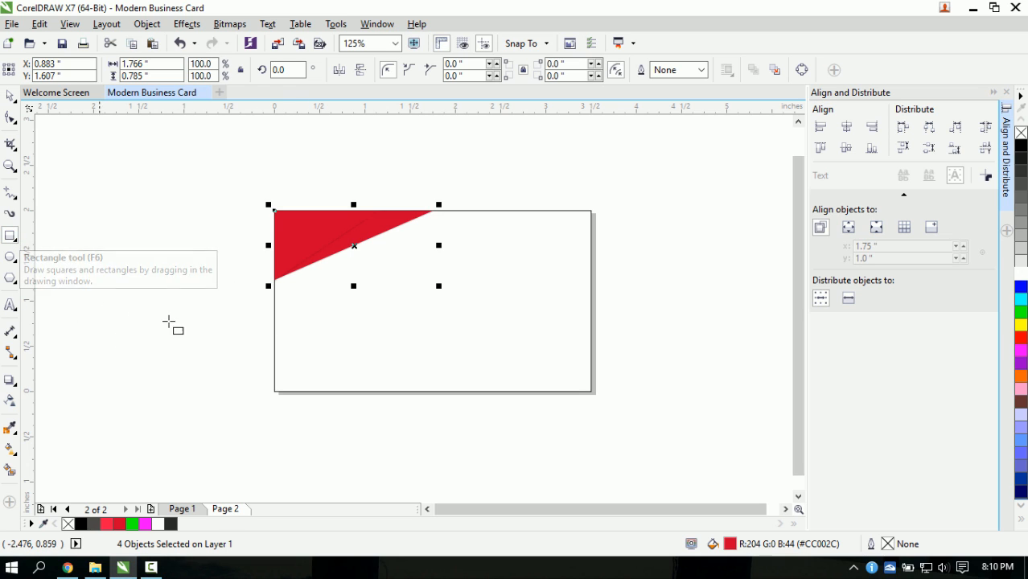
pyautogui.moveTo(275, 370); pyautogui.dragTo(591, 383)
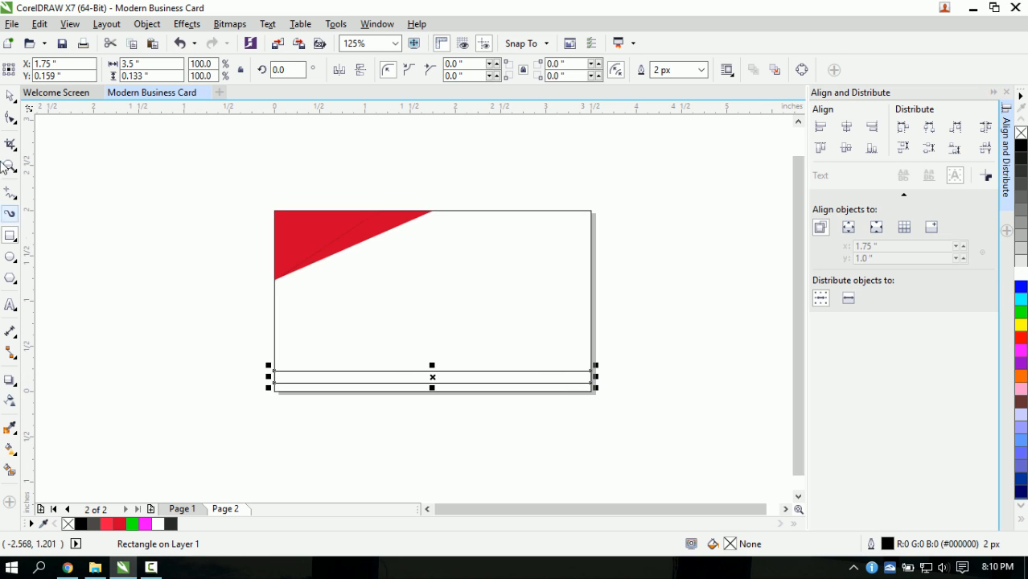
pyautogui.click(10, 95)
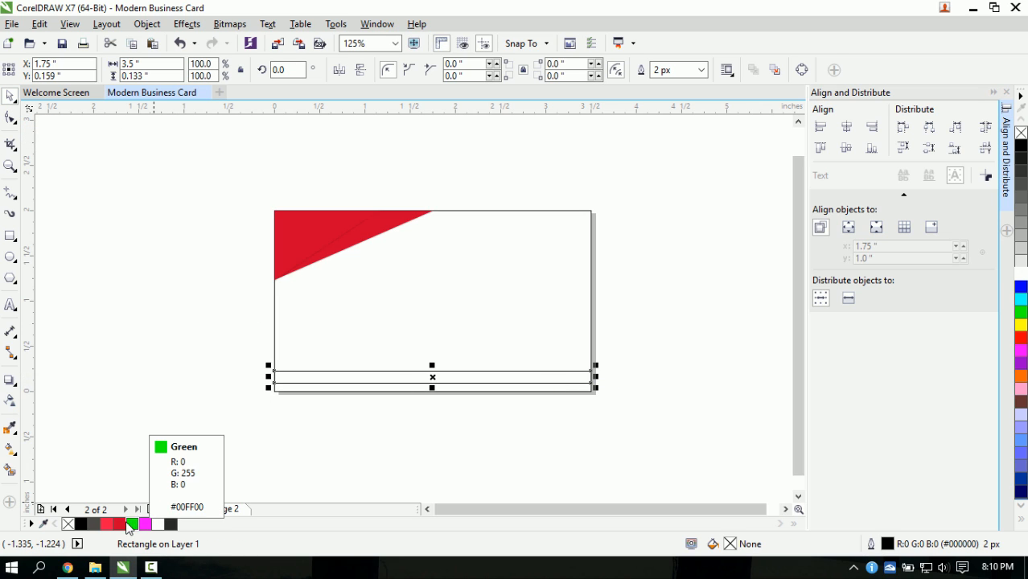
pyautogui.click(119, 523)
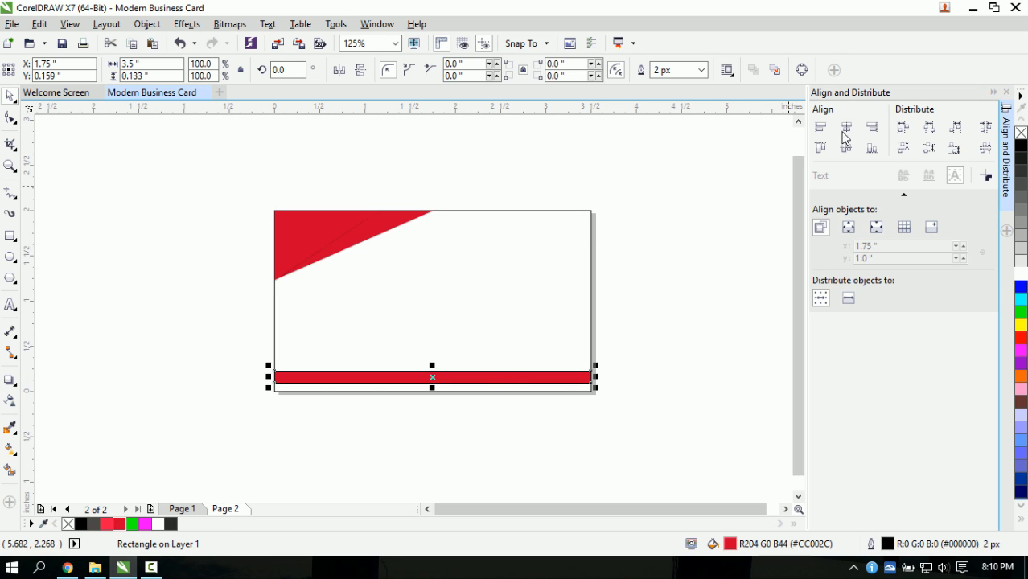
pyautogui.click(701, 71)
pyautogui.click(679, 86)
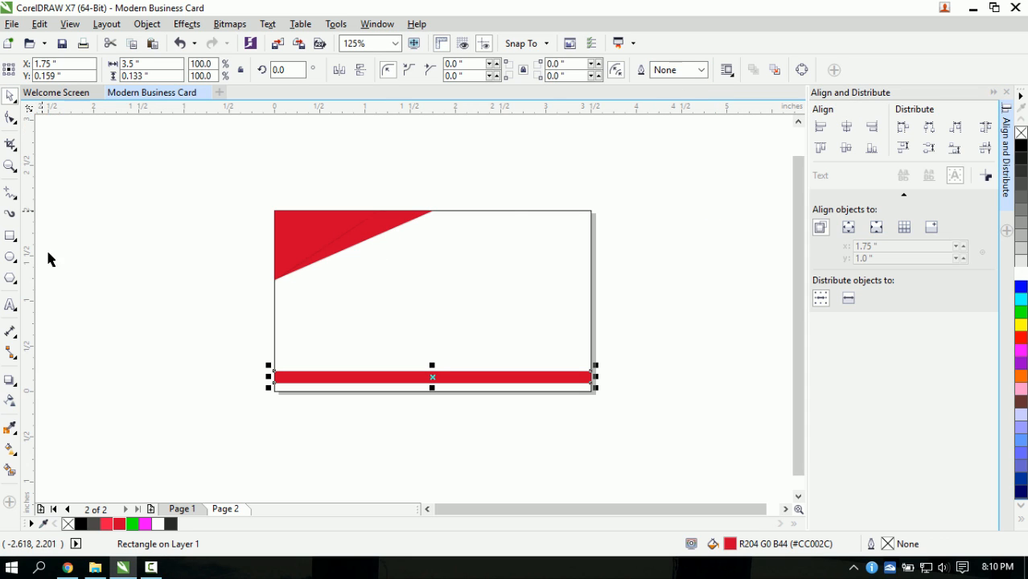
# - Fill the back card's background rectangle with dark charcoal #2B2B2B
pyautogui.click(387, 316)
pyautogui.click(591, 305)
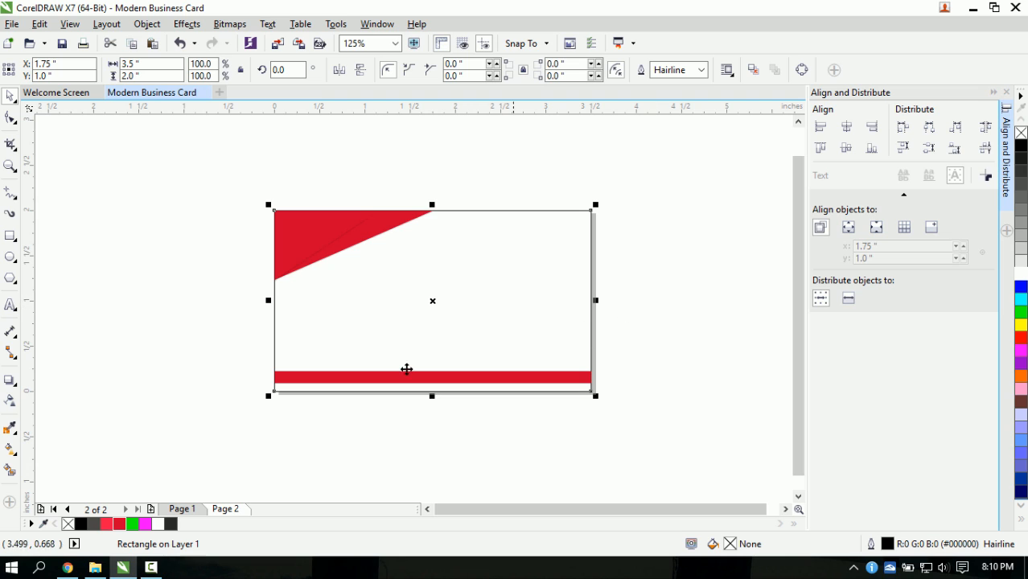
pyautogui.scroll(2, 347, 333)
pyautogui.click(170, 523)
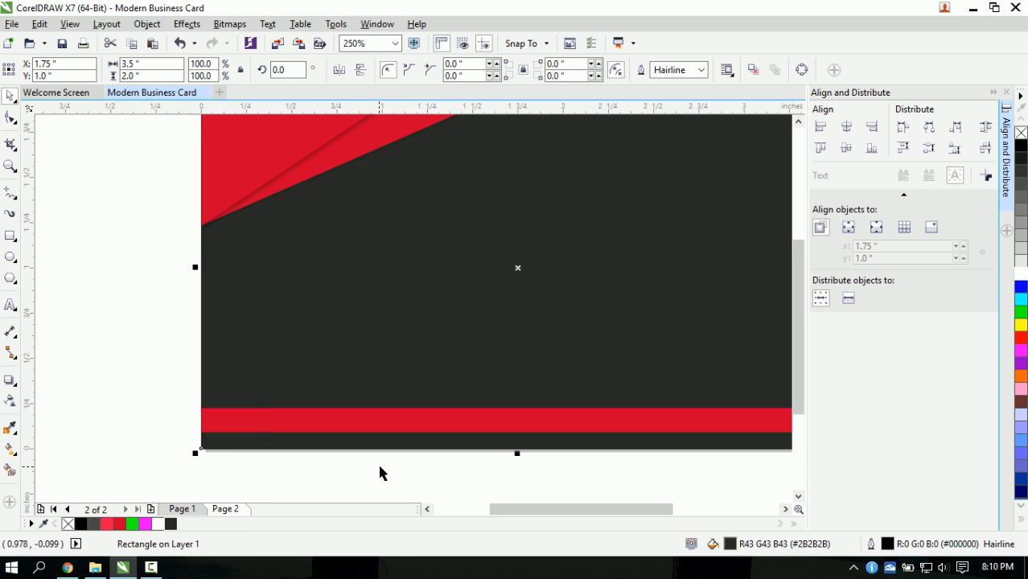
pyautogui.scroll(-2, 379, 468)
pyautogui.scroll(2, 546, 431)
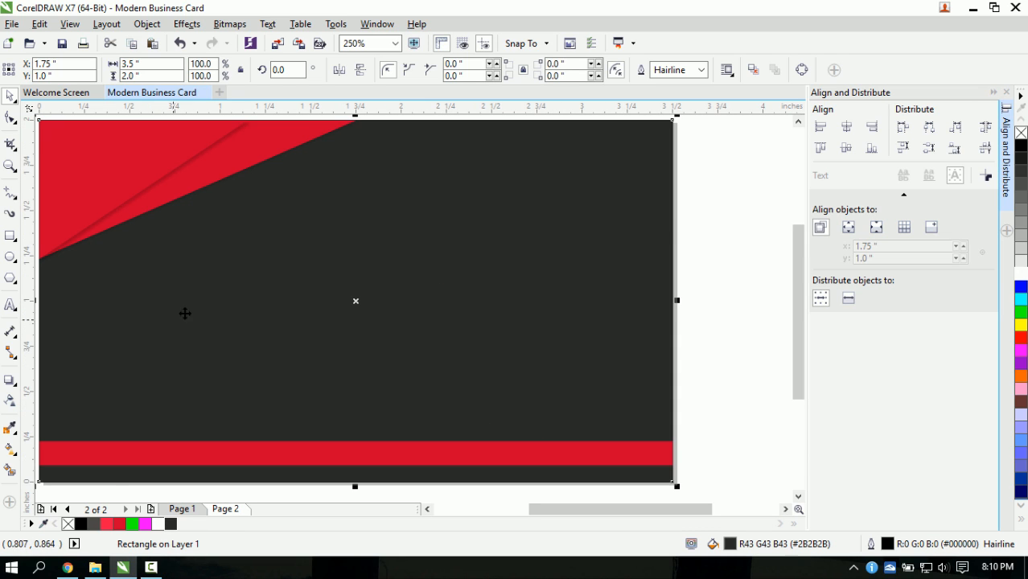
pyautogui.scroll(-2, 185, 313)
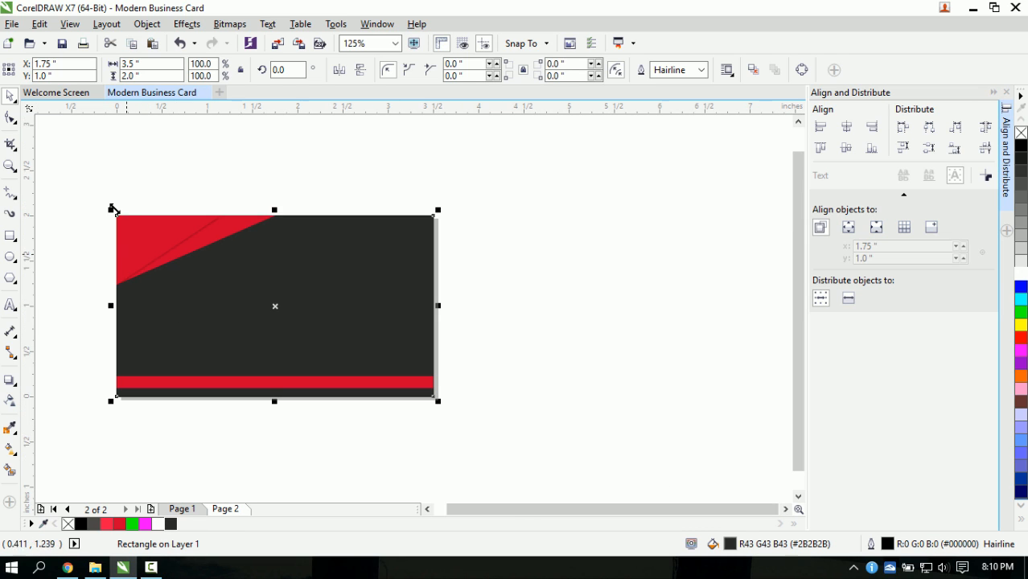
# - Copy the L logo and COMPANY from Page 1 and paste them centred on the Page 2 card
pyautogui.click(191, 512)
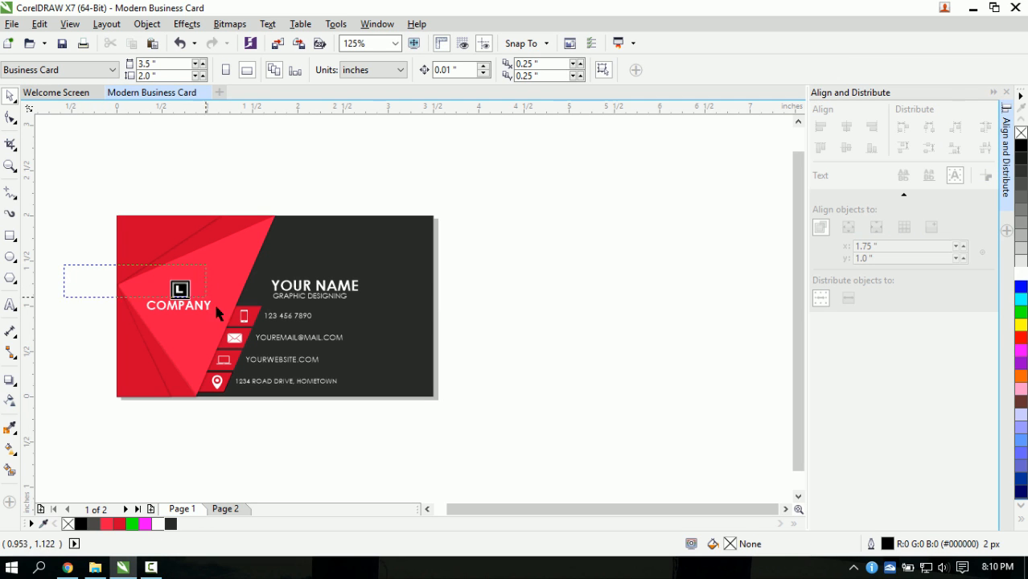
pyautogui.moveTo(215, 312); pyautogui.dragTo(225, 333)
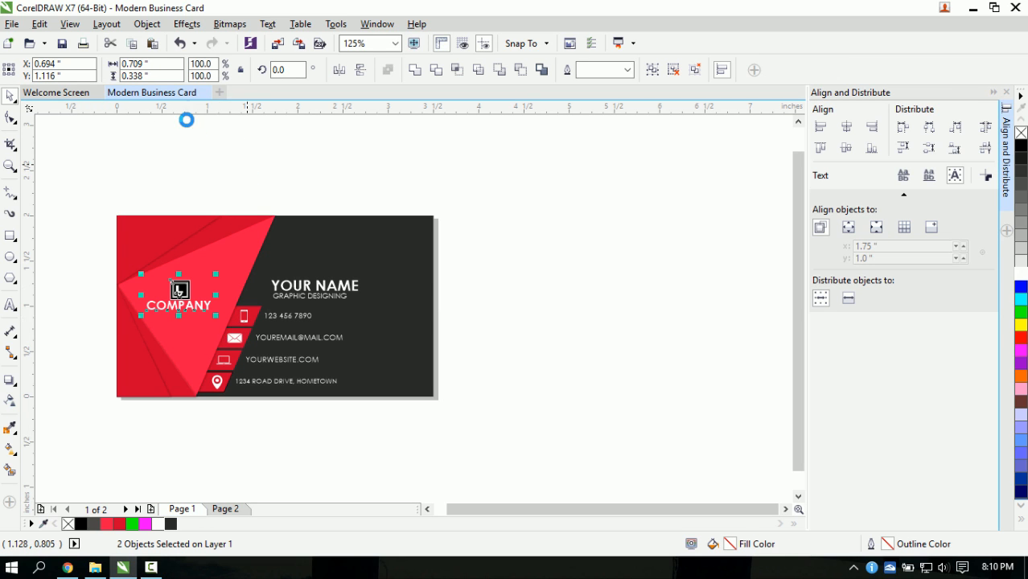
pyautogui.click(225, 509)
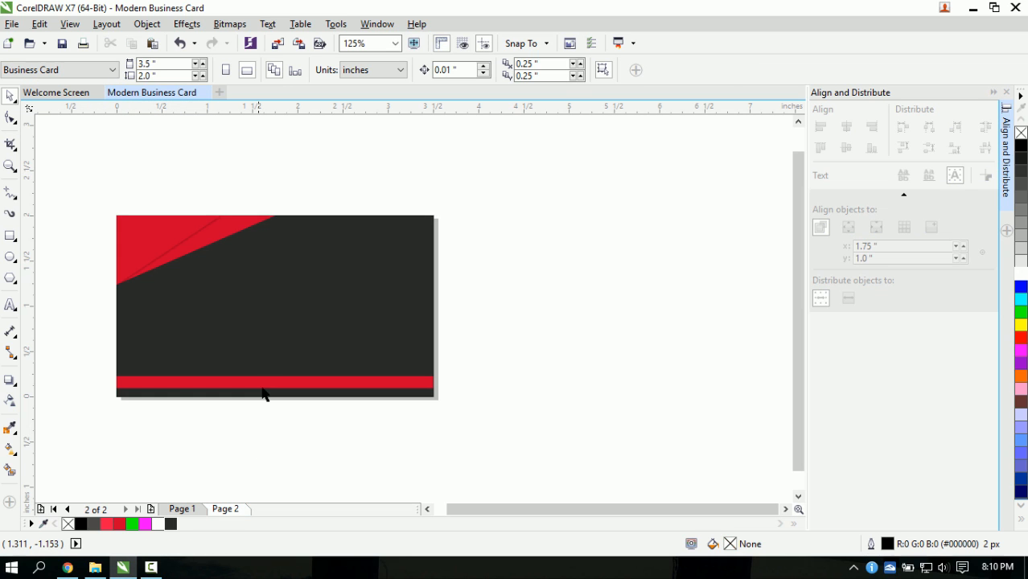
pyautogui.hotkey('ctrl', 'v')
pyautogui.moveTo(182, 291); pyautogui.dragTo(351, 261)
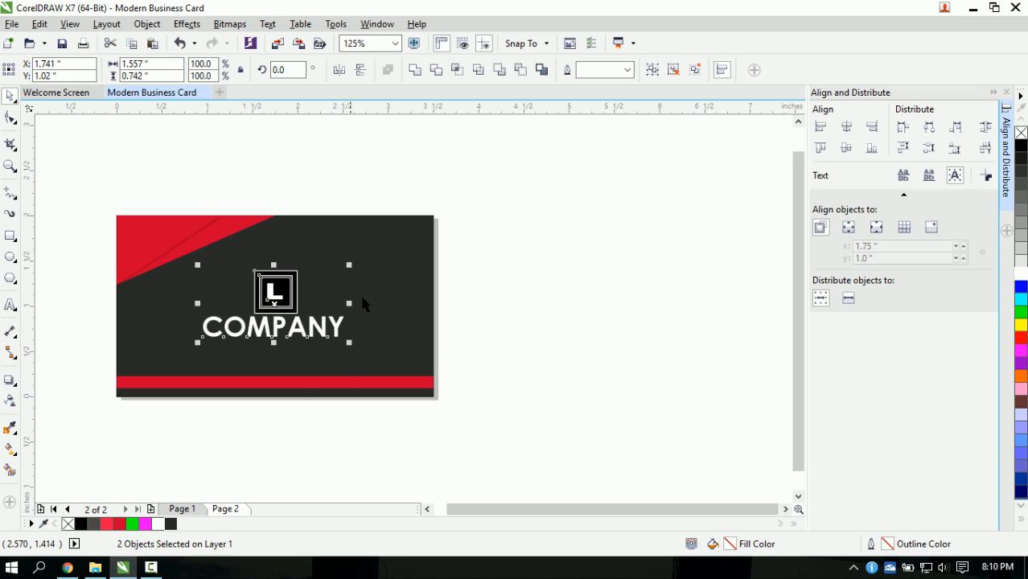
pyautogui.click(489, 362)
pyautogui.moveTo(459, 510); pyautogui.dragTo(453, 513)
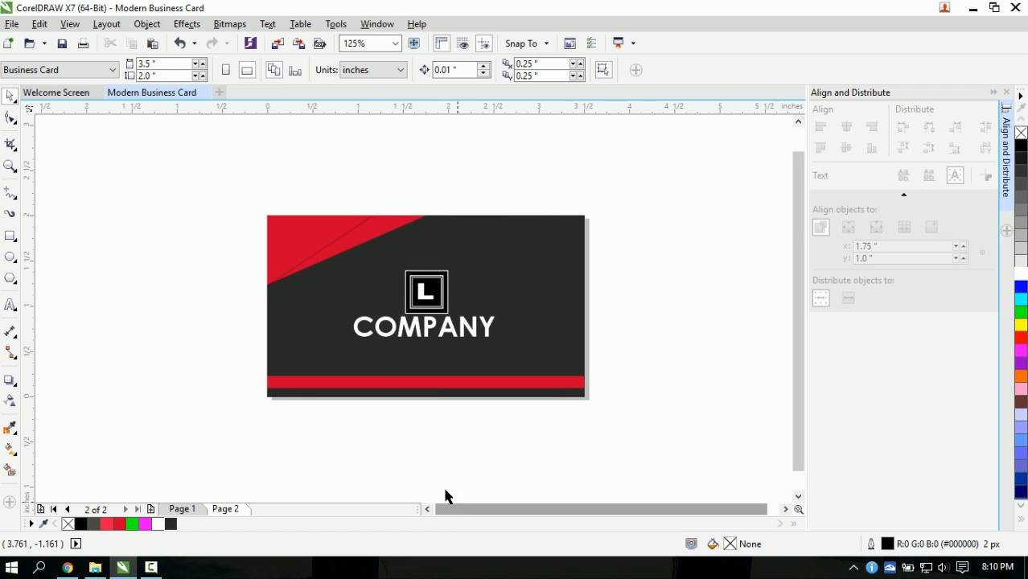
pyautogui.scroll(2, 362, 340)
pyautogui.scroll(-2, 235, 332)
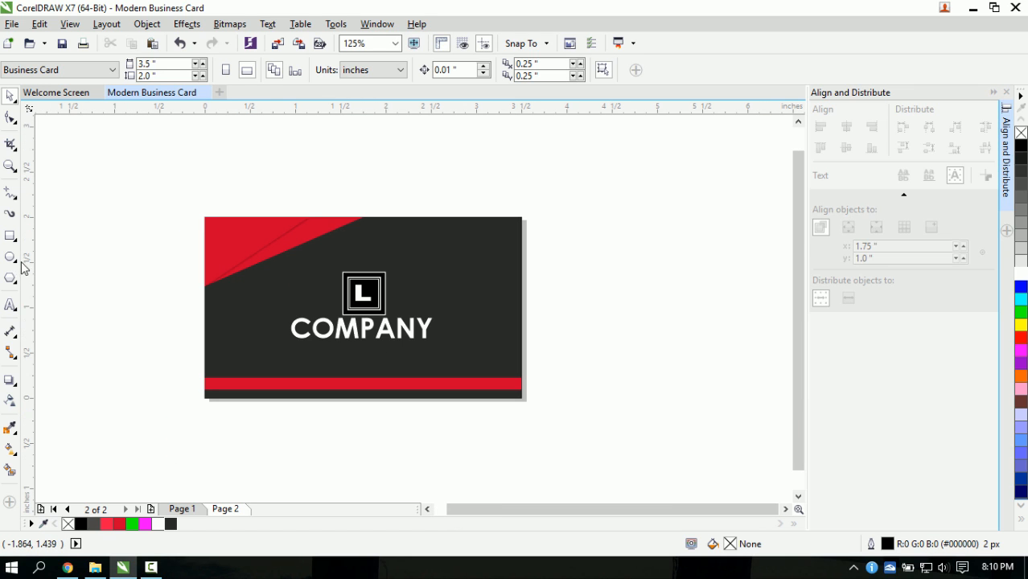
# - Type the tagline 'WE ARE HERE TO SERVE YOU' below COMPANY at 9 pt
pyautogui.click(11, 304)
pyautogui.click(291, 360)
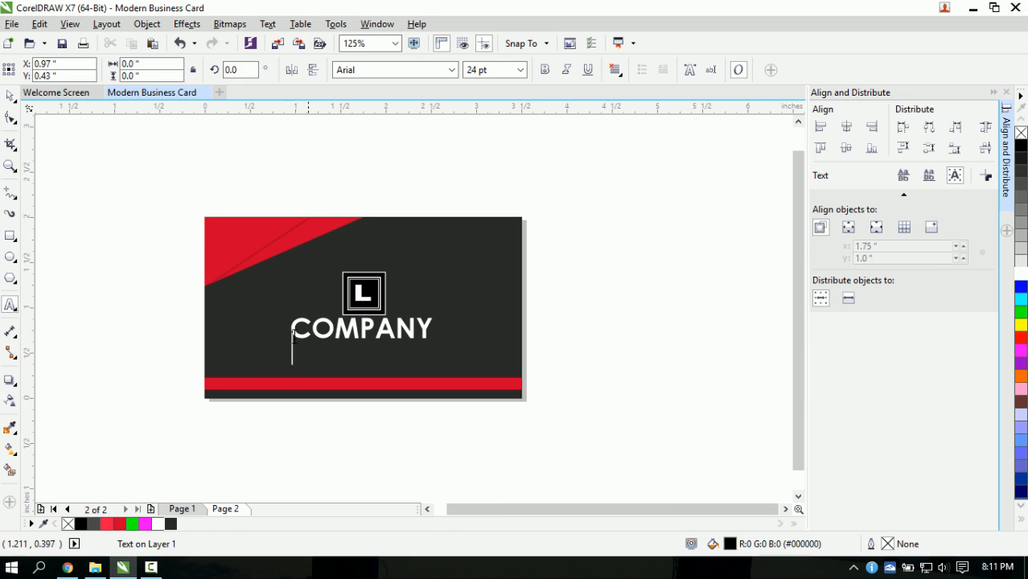
pyautogui.click(520, 70)
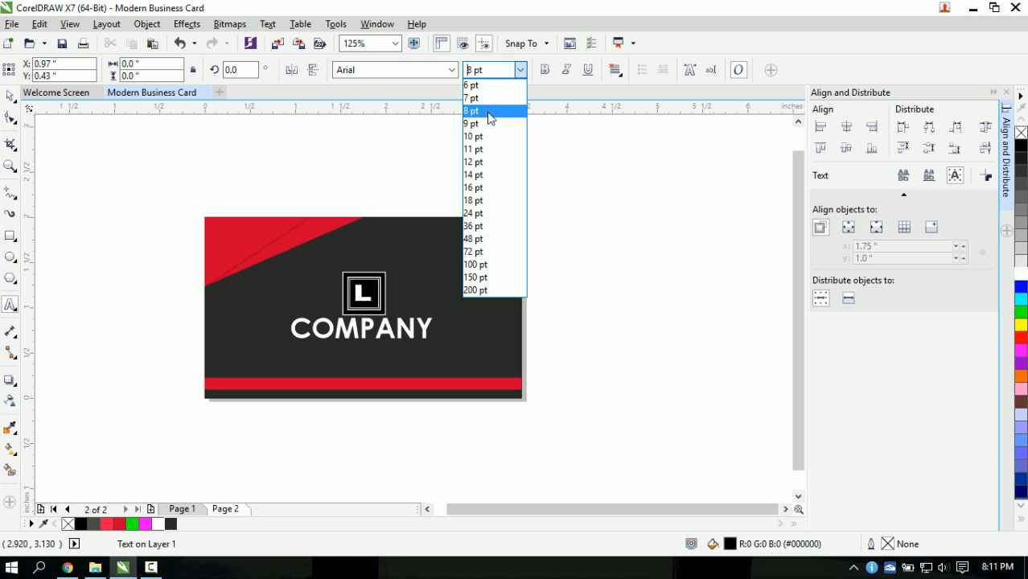
pyautogui.click(476, 84)
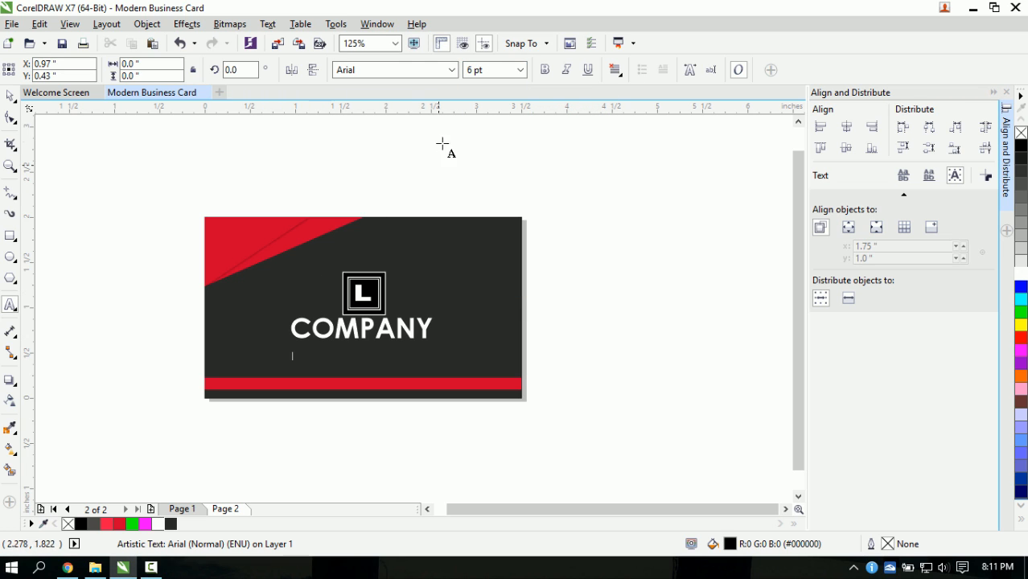
pyautogui.click(520, 70)
pyautogui.click(474, 123)
pyautogui.press('BackSpace')
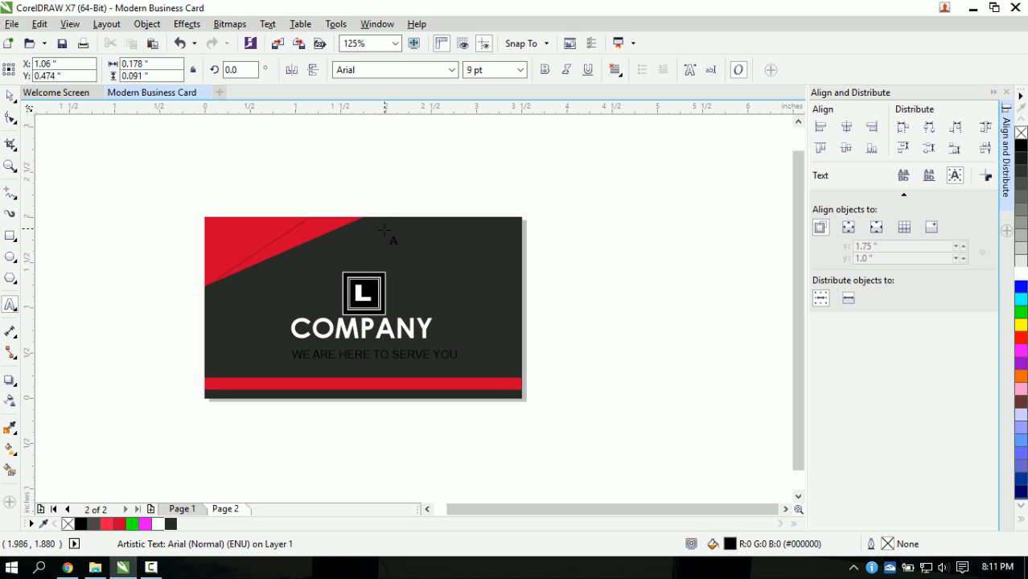
# - Shrink the tagline, centre it just under COMPANY, and colour it white
pyautogui.click(10, 96)
pyautogui.scroll(1, 257, 353)
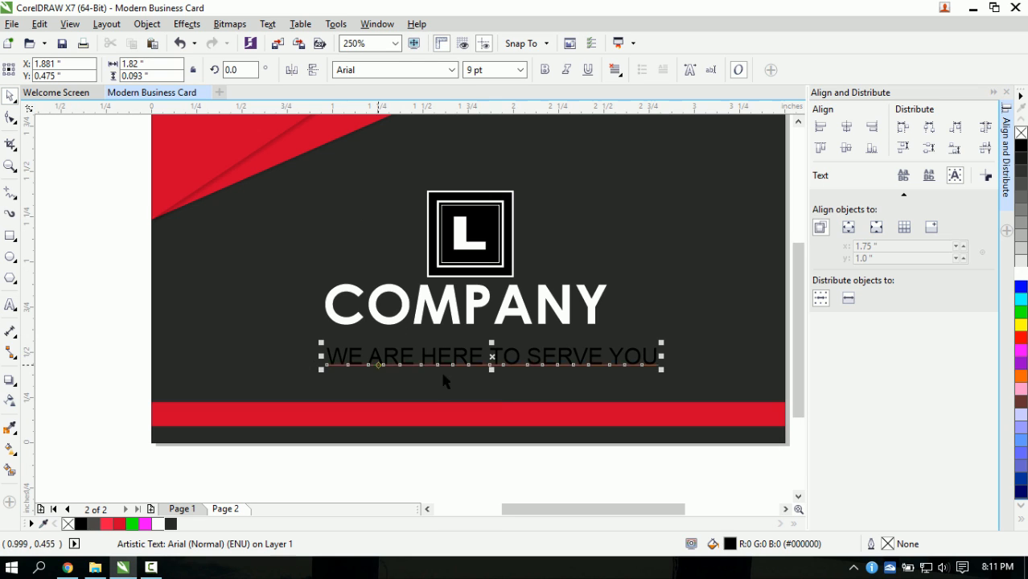
pyautogui.moveTo(661, 342); pyautogui.dragTo(592, 347)
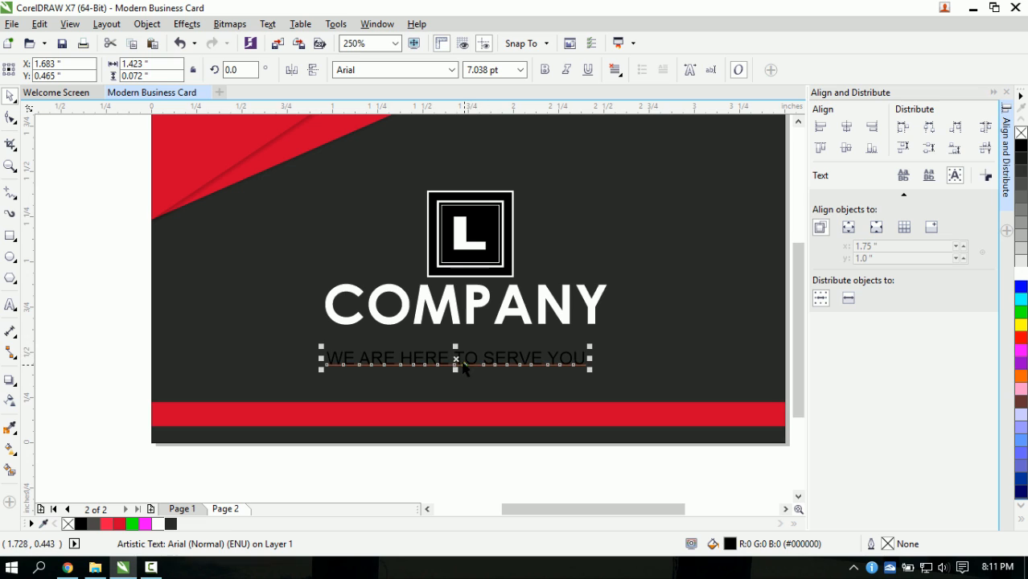
pyautogui.moveTo(463, 366); pyautogui.dragTo(464, 339)
pyautogui.click(1020, 268)
pyautogui.click(510, 454)
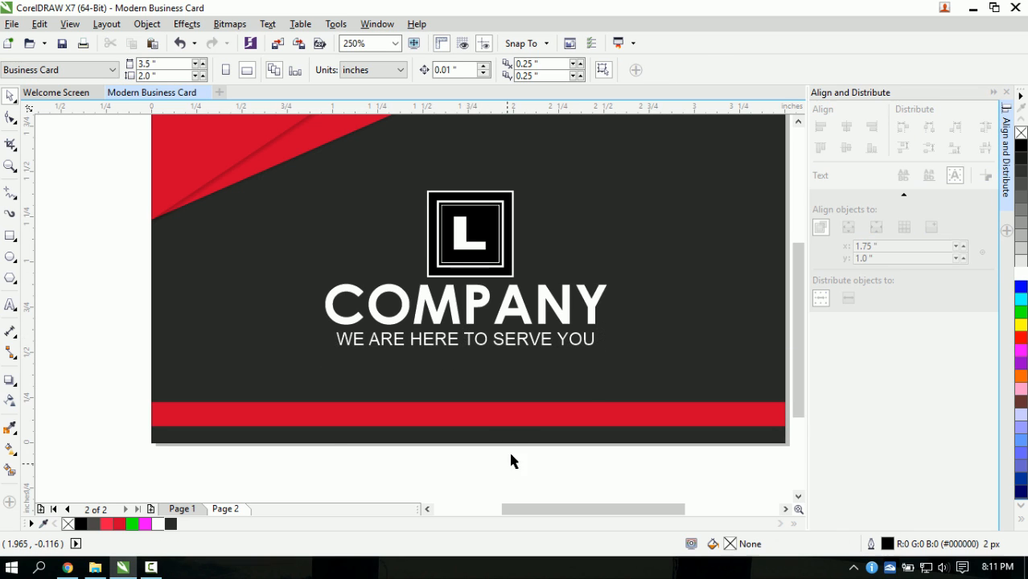
pyautogui.scroll(-1, 513, 409)
pyautogui.scroll(1, 516, 399)
pyautogui.scroll(-1, 516, 392)
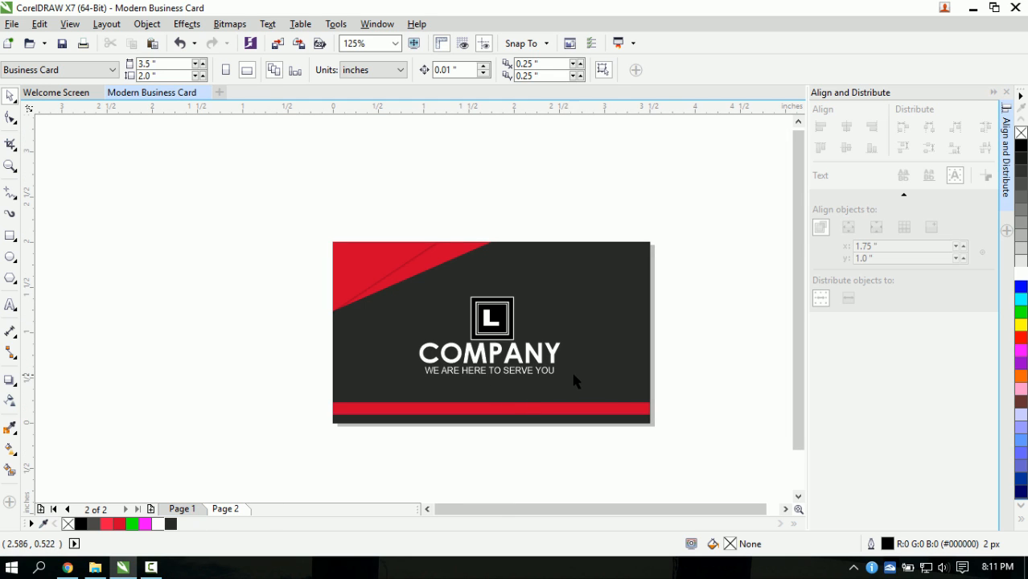
# - Set the back card's outline width to None
pyautogui.click(631, 321)
pyautogui.scroll(1, 644, 256)
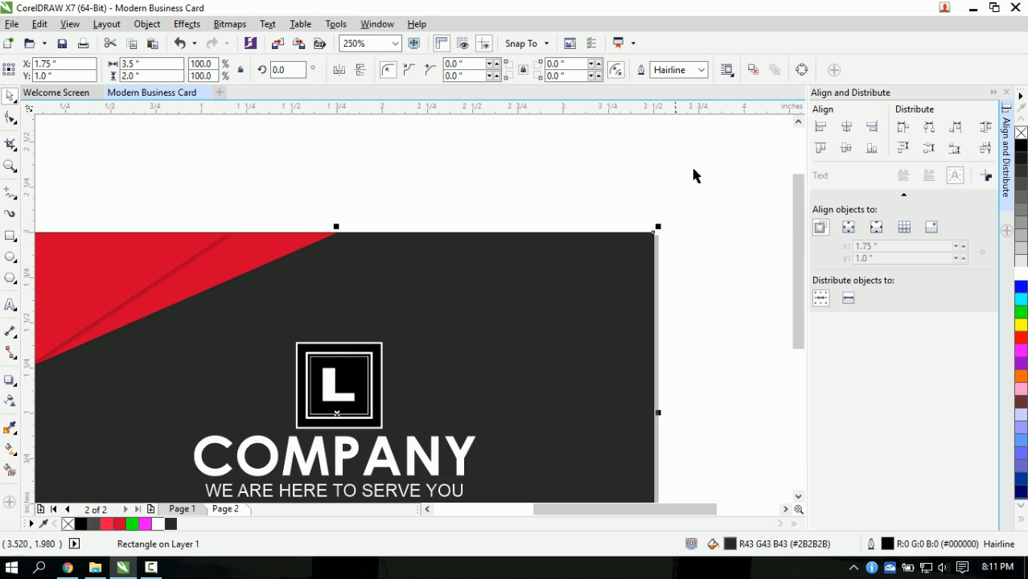
pyautogui.click(701, 69)
pyautogui.click(682, 86)
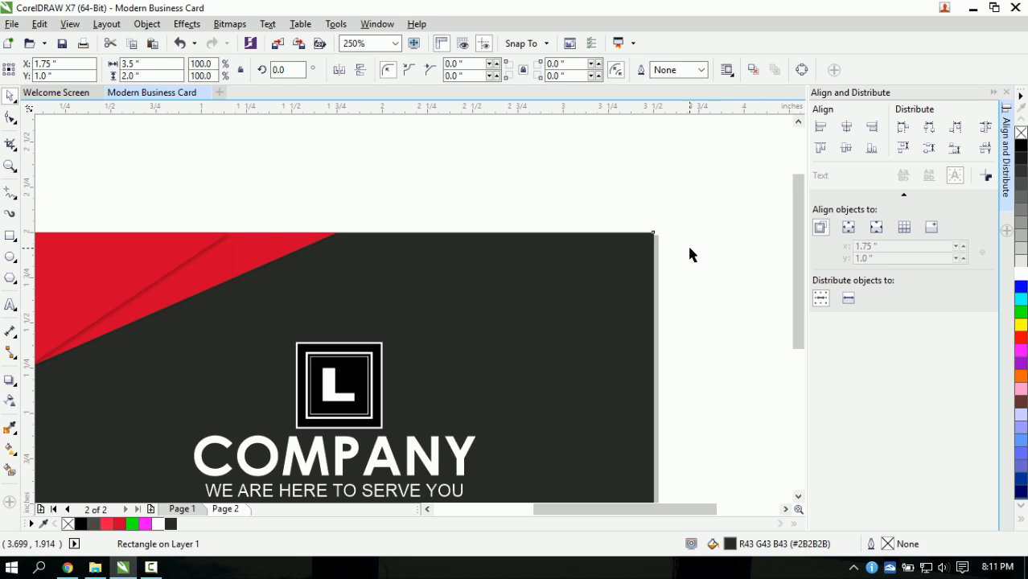
pyautogui.click(687, 244)
pyautogui.scroll(-1, 520, 270)
# - Apply the Outline Color settings to all objects on the back card
pyautogui.moveTo(157, 231); pyautogui.dragTo(736, 478)
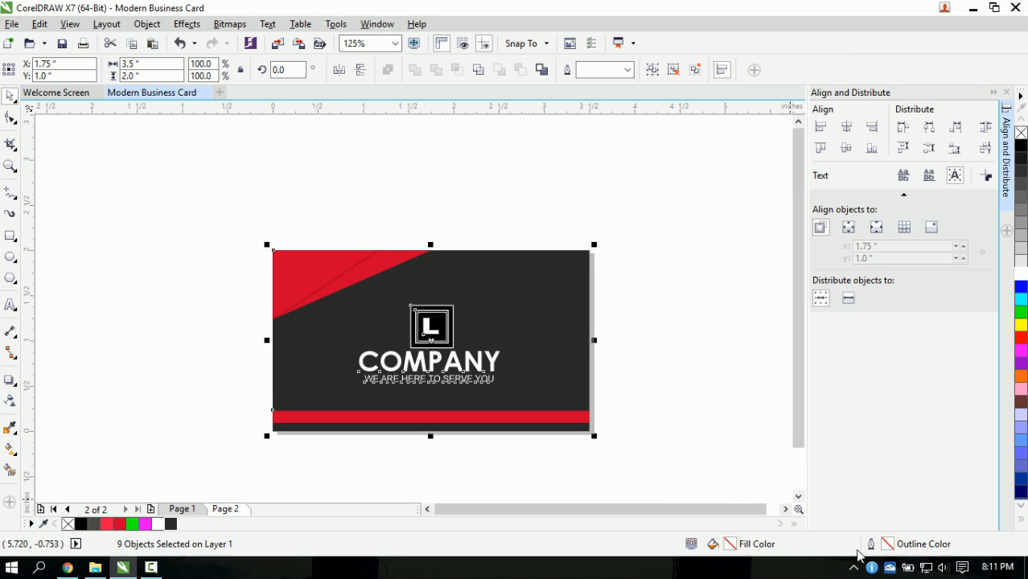
pyautogui.doubleClick(876, 544)
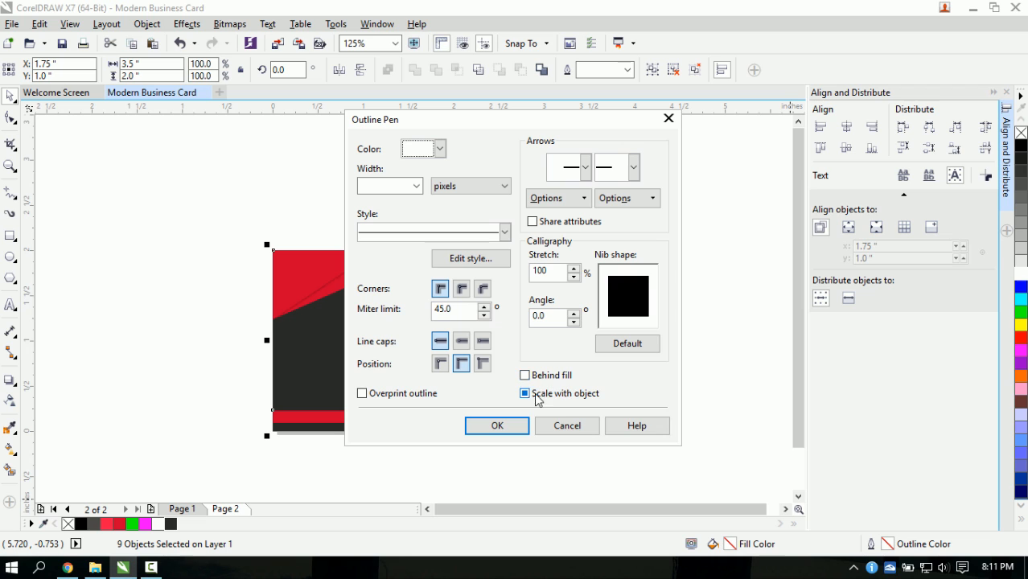
pyautogui.click(519, 427)
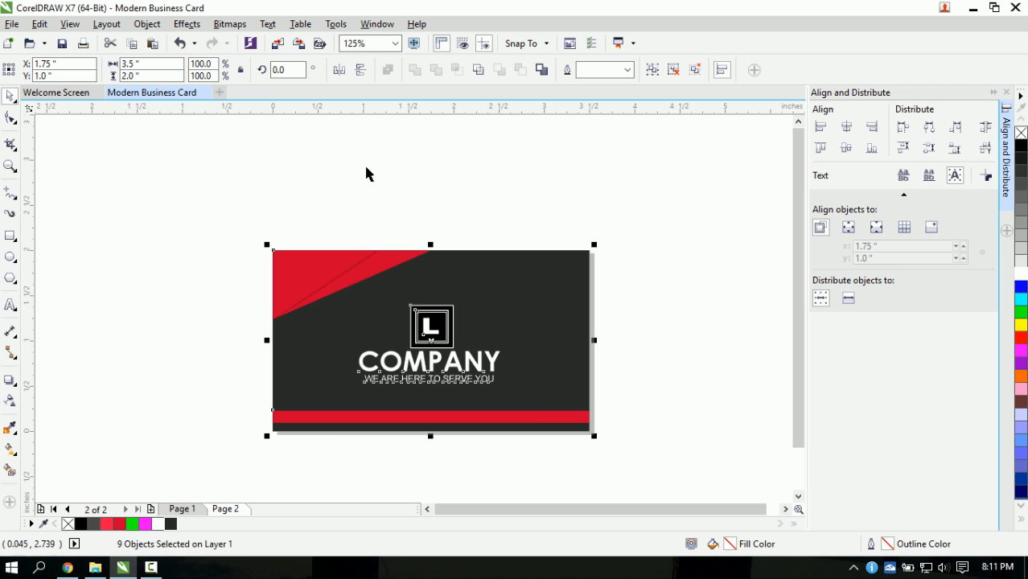
pyautogui.click(231, 219)
# - Compare the front and back pages, ending with the Page 1 front showing
pyautogui.click(190, 511)
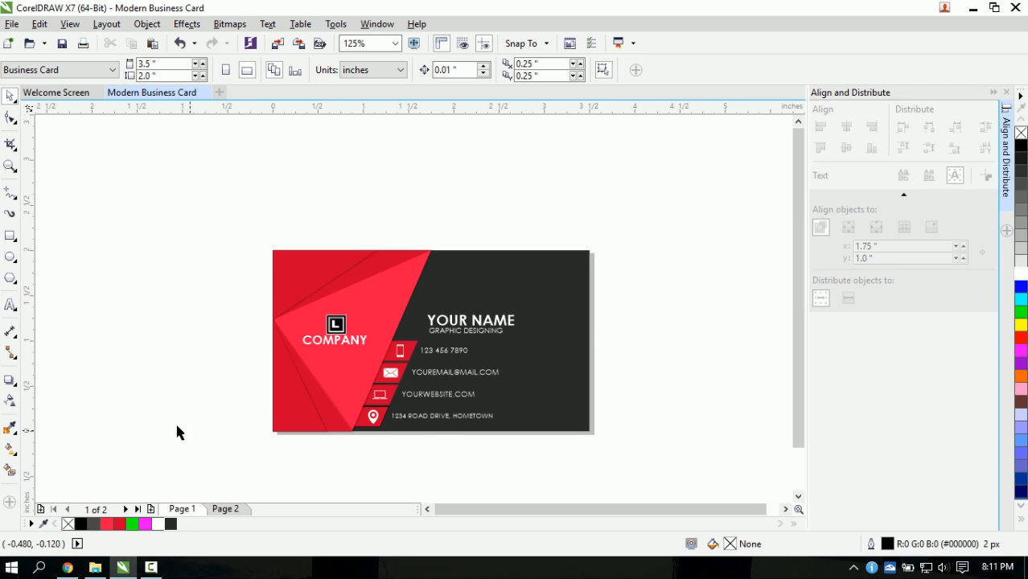
pyautogui.scroll(1, 382, 325)
pyautogui.scroll(-2, 383, 318)
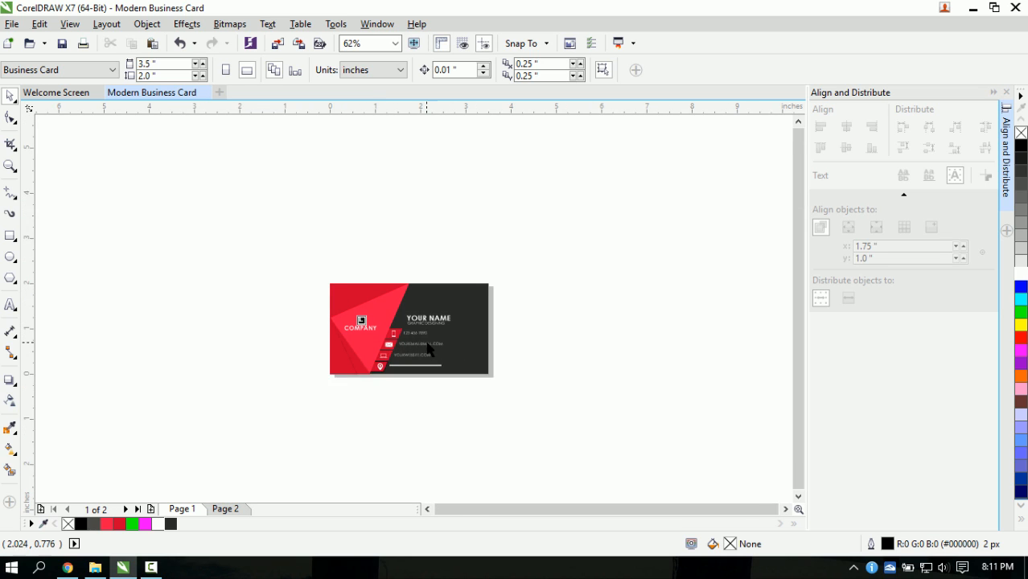
pyautogui.scroll(1, 425, 345)
pyautogui.scroll(1, 425, 347)
pyautogui.scroll(-1, 408, 349)
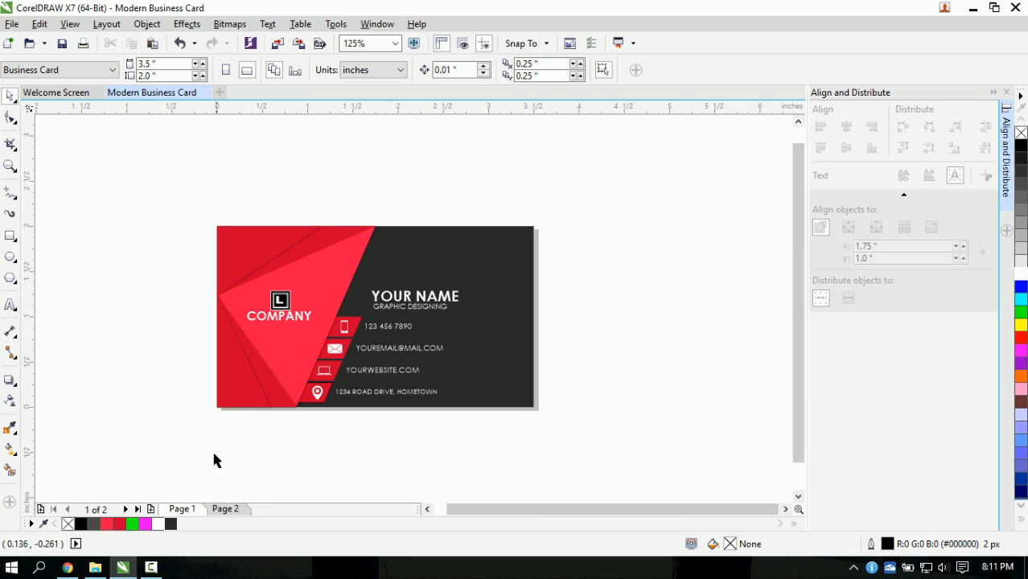
pyautogui.click(224, 509)
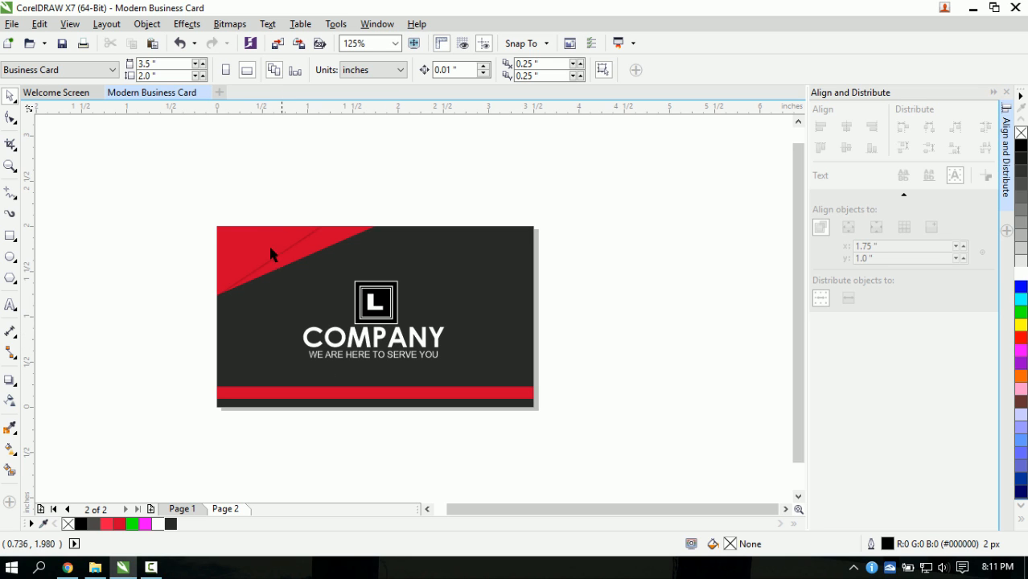
pyautogui.scroll(2, 244, 298)
pyautogui.scroll(-2, 245, 300)
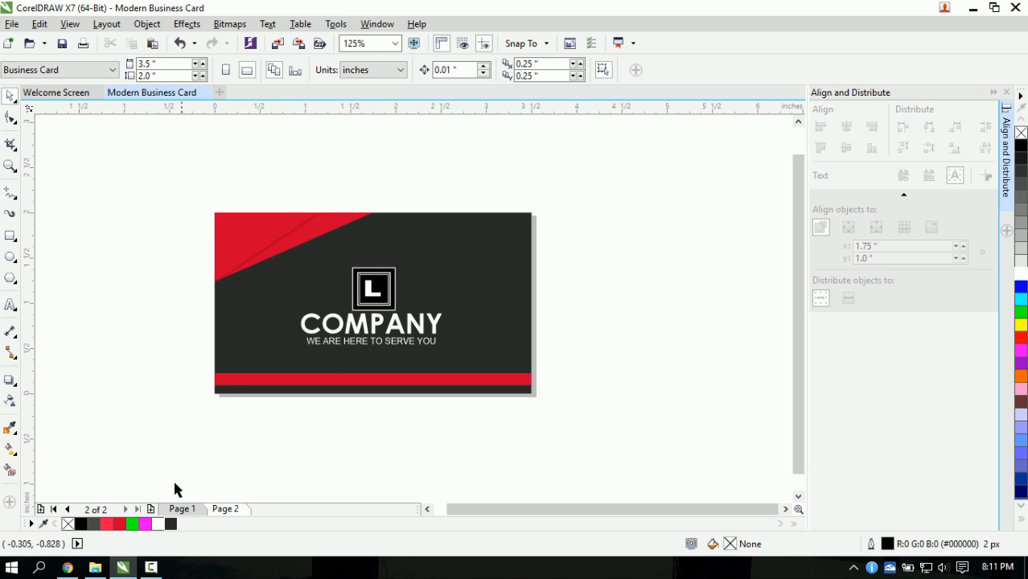
pyautogui.click(182, 508)
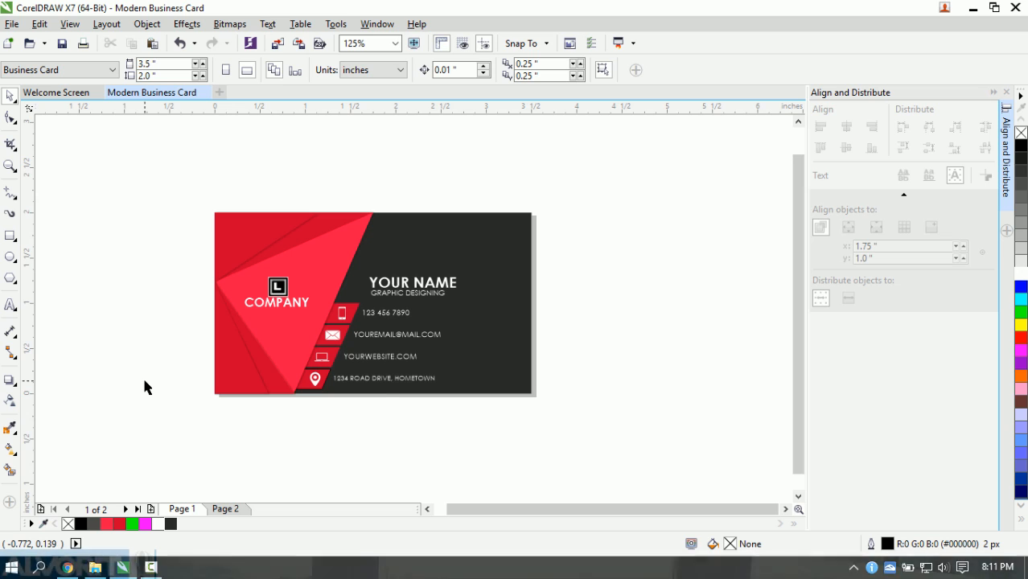